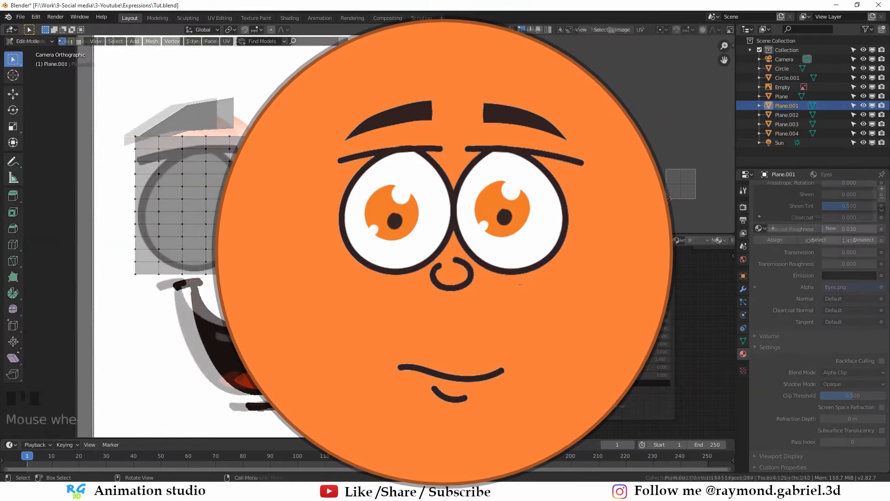
middle_click_drag(139, 232, 176, 223)
scroll(139, 231, "up", 5)
scroll(139, 232, "up", 4)
scroll(160, 227, "up", 2)
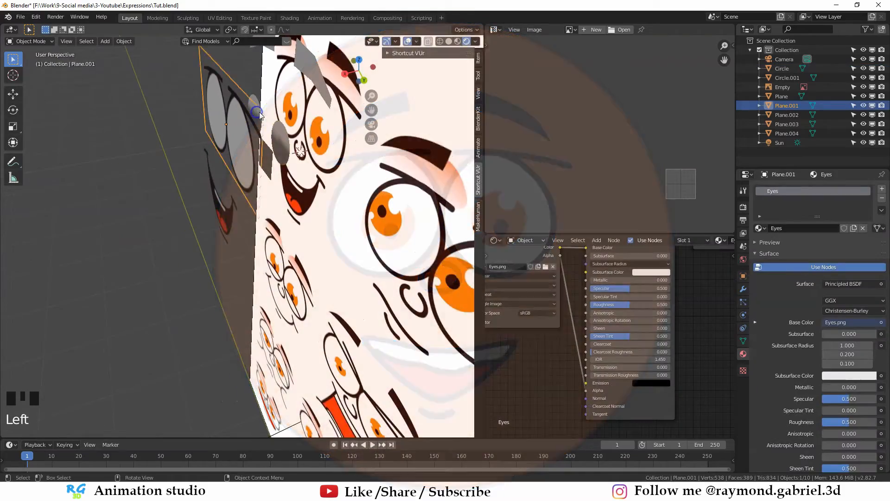
scroll(278, 209, "down", 2)
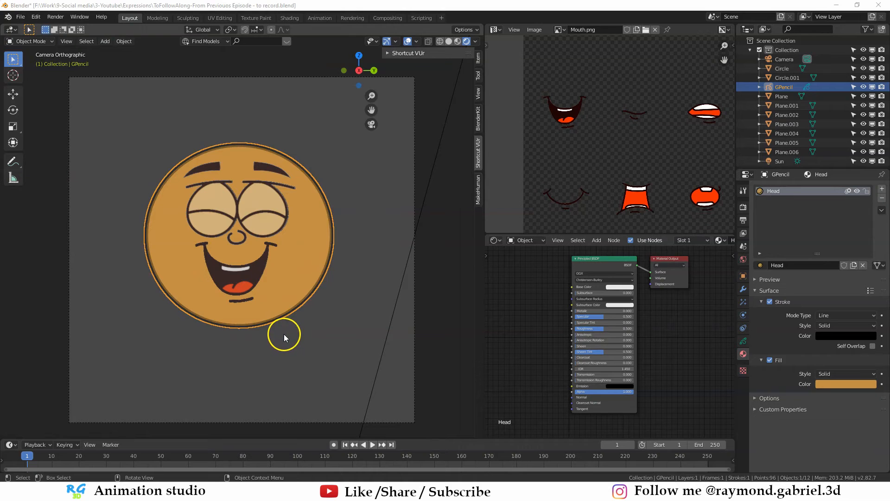
Examine the layered cartoon face from the camera view and from an angle that shows its separate planes.
scroll(287, 320, "down", 2)
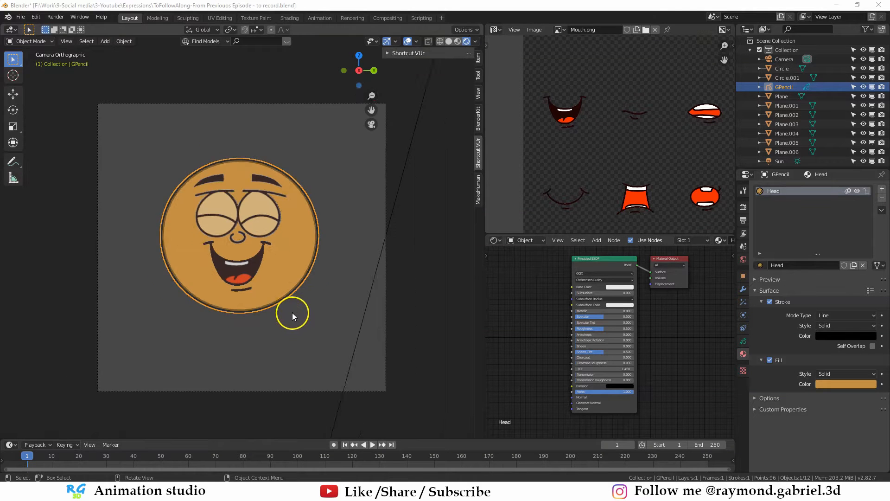
middle_click_drag(293, 312, 244, 301)
scroll(274, 271, "up", 1)
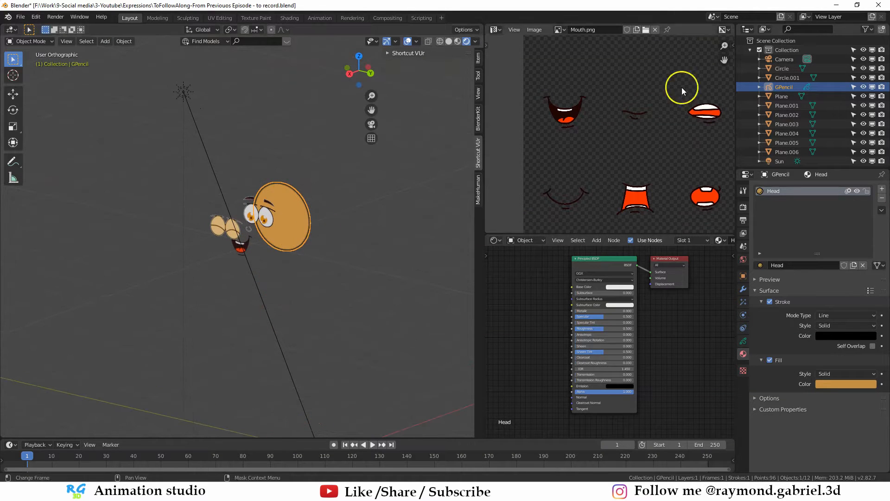
key("KP_0")
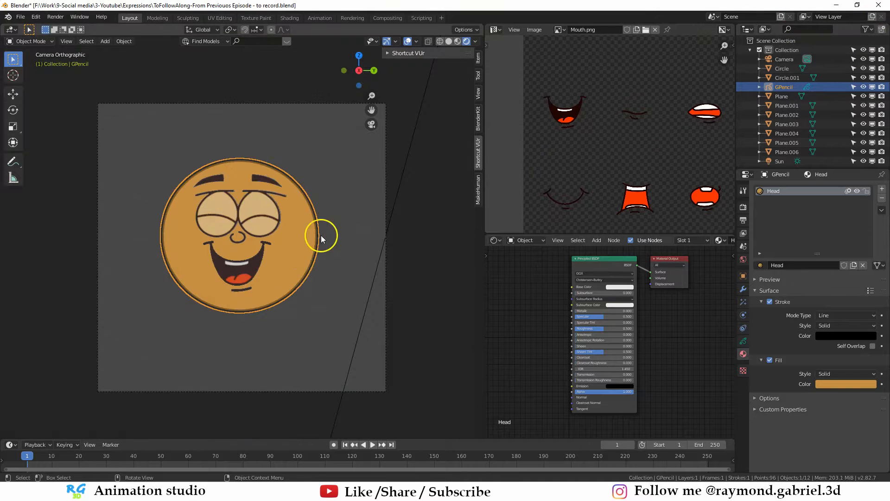
middle_click_drag(306, 271, 266, 252)
scroll(265, 252, "up", 2)
Select the white eyes plane and view its whole Eyes.png texture in the image editor.
left_click(298, 200)
scroll(306, 203, "up", 1)
left_click(316, 204)
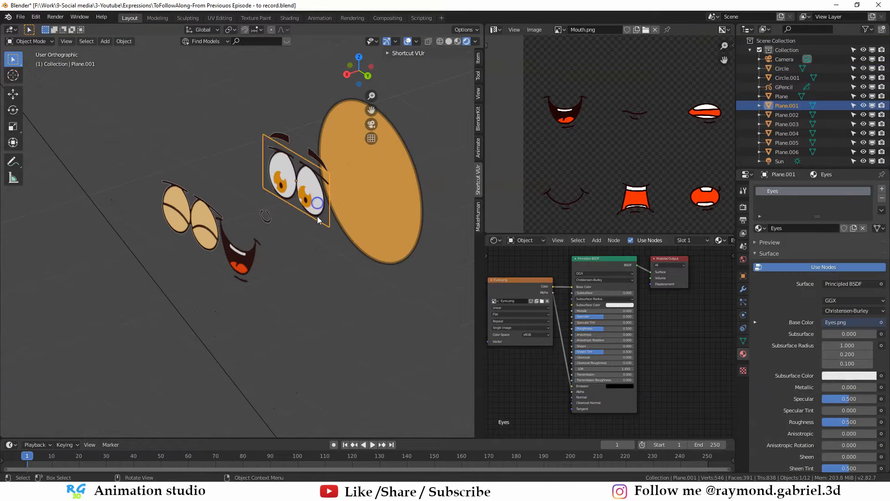
scroll(313, 223, "up", 1)
key("Tab")
key("Tab")
scroll(309, 240, "down", 1)
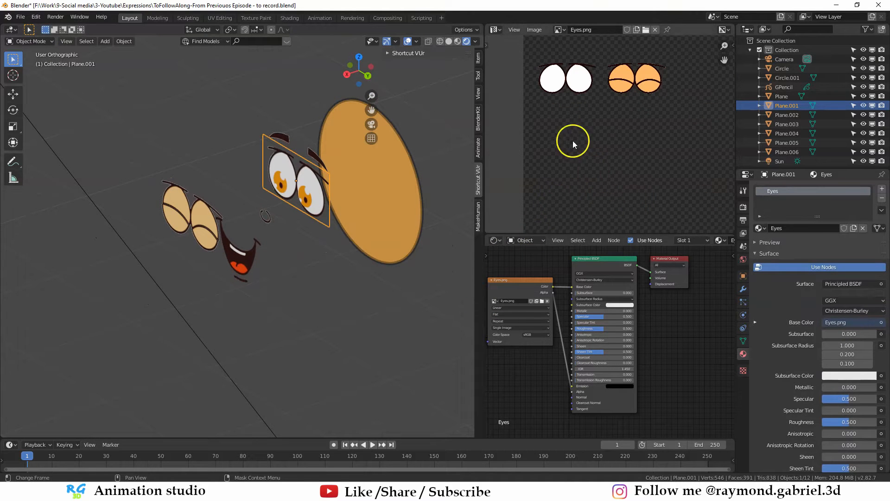
scroll(573, 141, "down", 4)
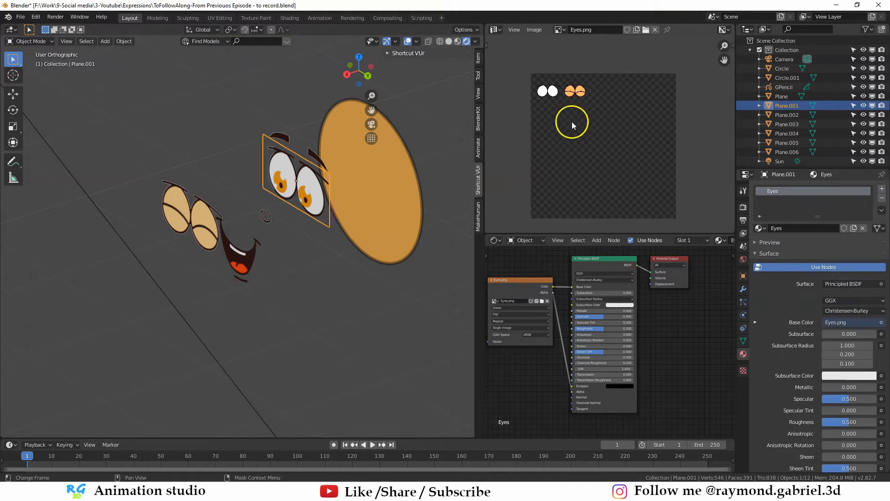
key("Home")
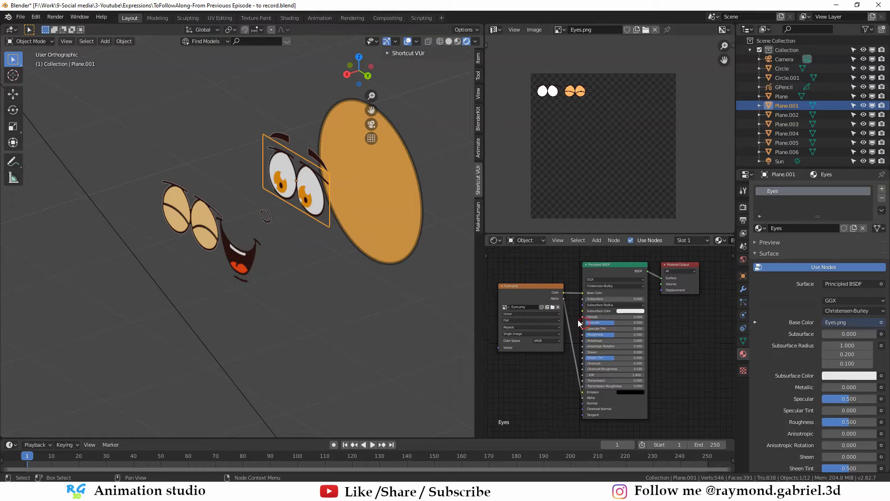
Join away the image editor and the shader editor so the 3D viewport takes over their space.
right_click(546, 233)
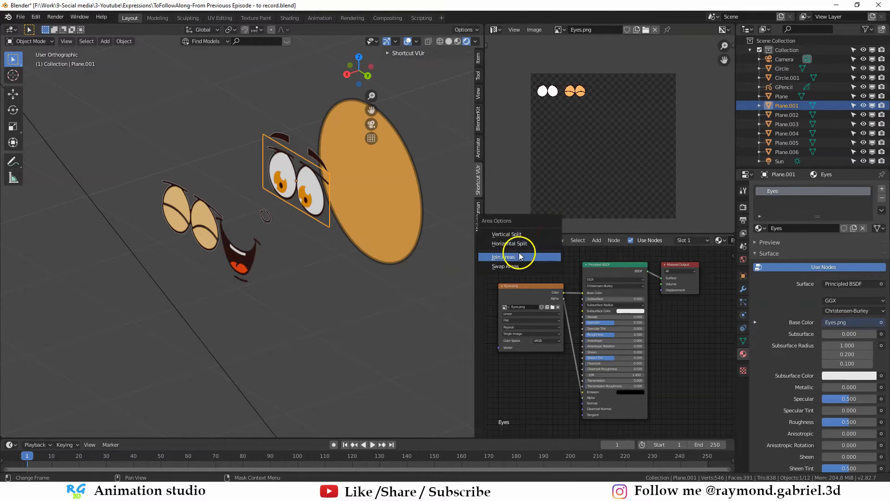
left_click(504, 257)
left_click(529, 194)
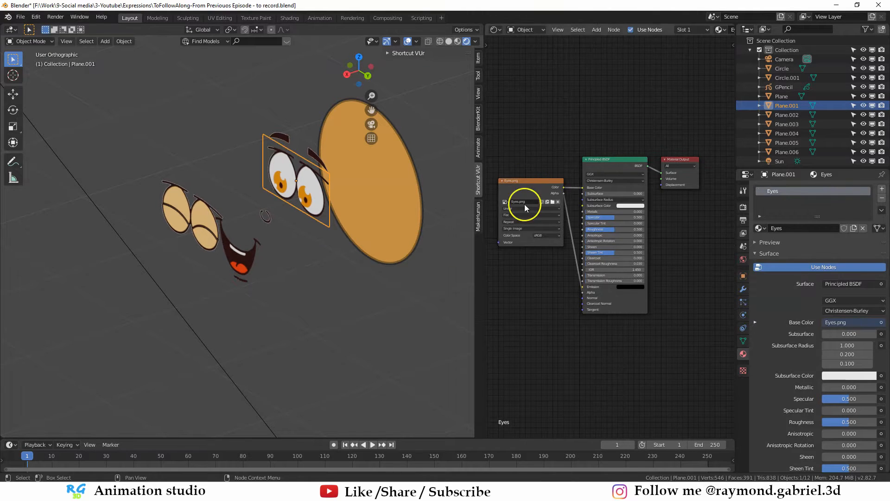
right_click(483, 269)
left_click(483, 268)
left_click(595, 269)
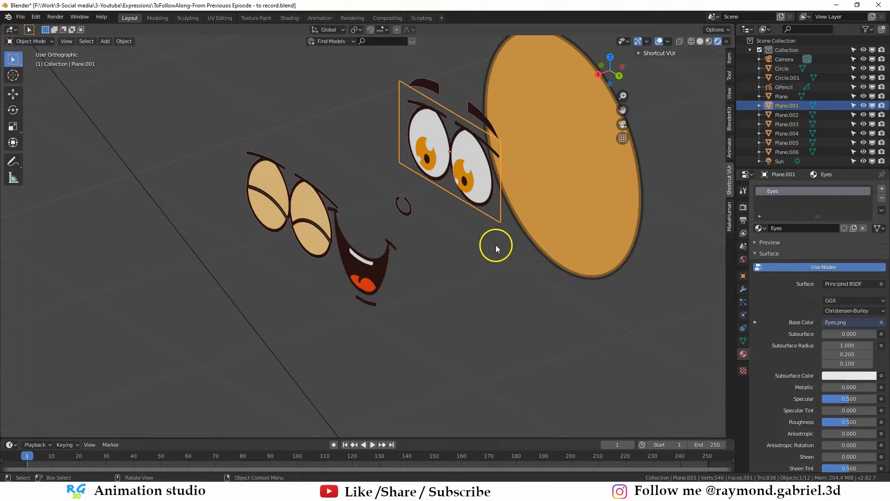
Move the orange grease pencil head 1.58 m back along the X axis, away from the facial features.
middle_click_drag(496, 249, 416, 271)
left_click(416, 260)
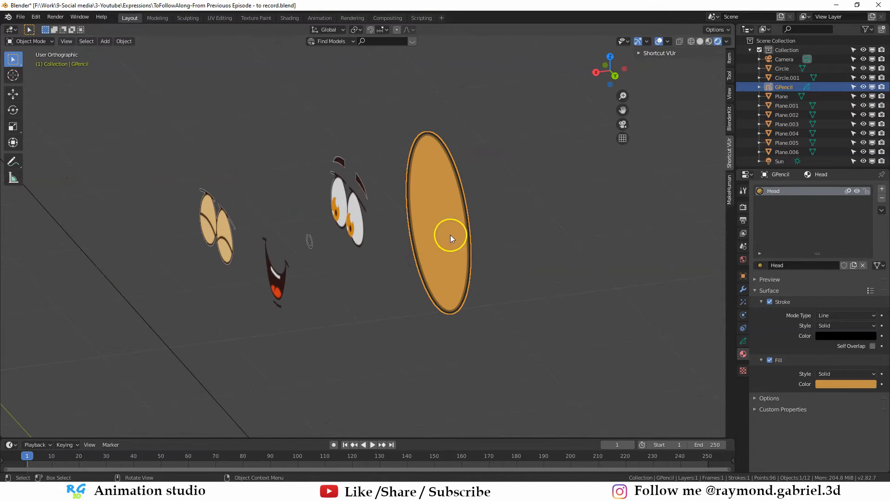
middle_click_drag(361, 270, 269, 263)
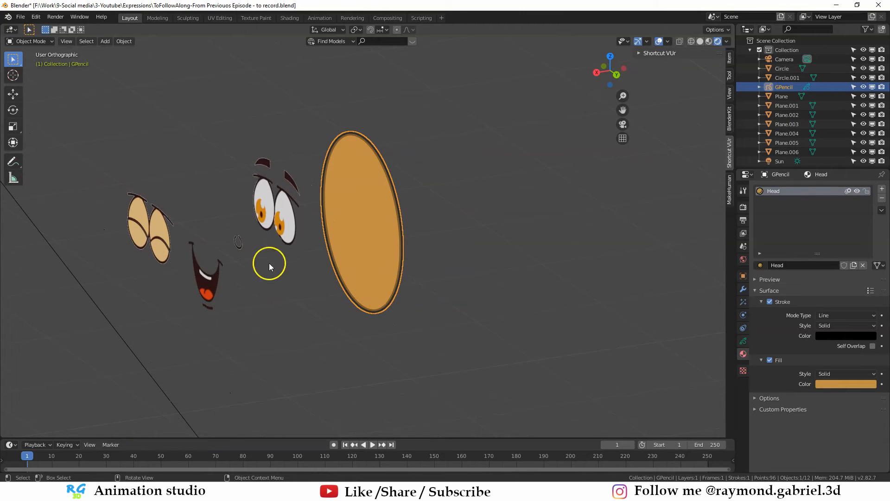
middle_click_drag(343, 252, 324, 248)
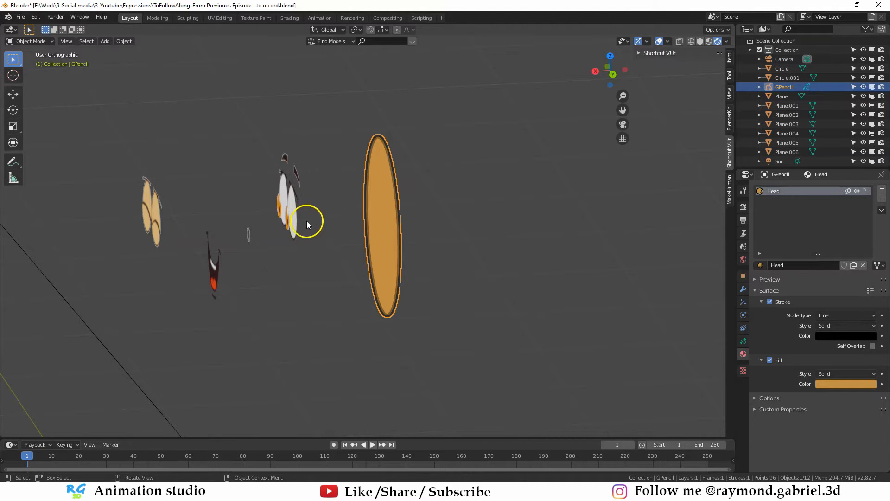
middle_click_drag(298, 230, 324, 233)
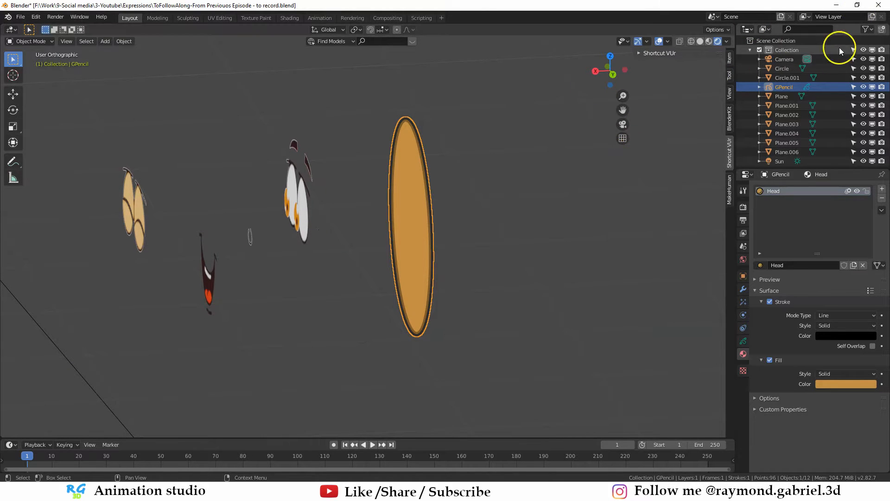
middle_click_drag(376, 262, 366, 292)
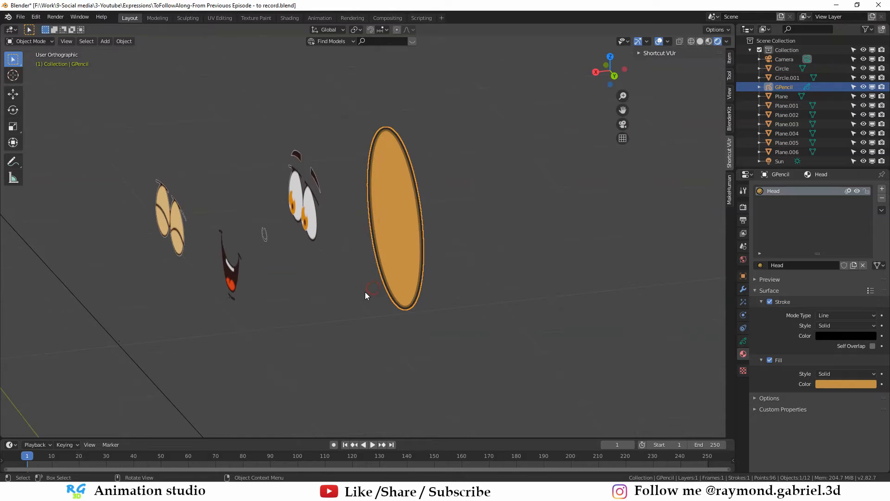
key("alt+a")
left_click(389, 249)
key("g")
key("x")
scroll(396, 283, "down", 5)
left_click(485, 274)
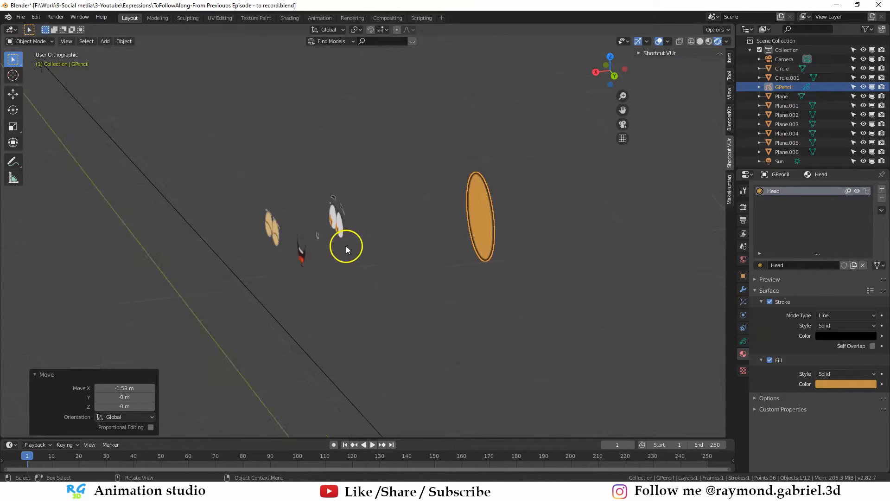
Move the white eyes plane back along the X axis to between the pupils and the head.
scroll(346, 247, "up", 3)
left_click(317, 195)
key("g")
key("x")
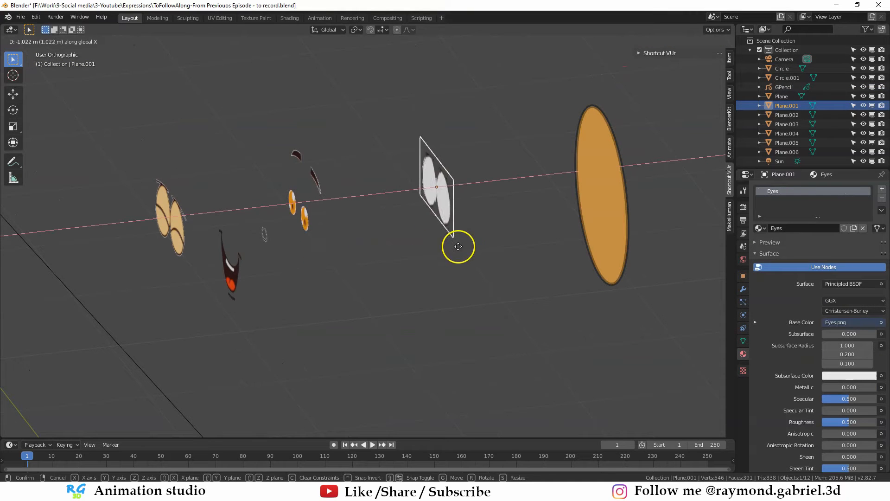
left_click(484, 248)
Move both eyebrow planes together back along the X axis to between the pupils and the white eyes.
left_click(316, 180)
key("g")
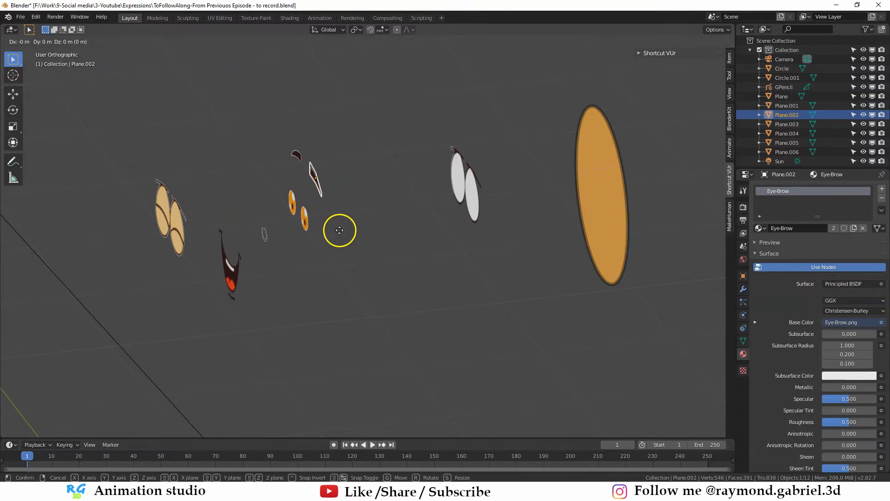
right_click(336, 221)
left_click(298, 153, "shift")
key("g")
key("x")
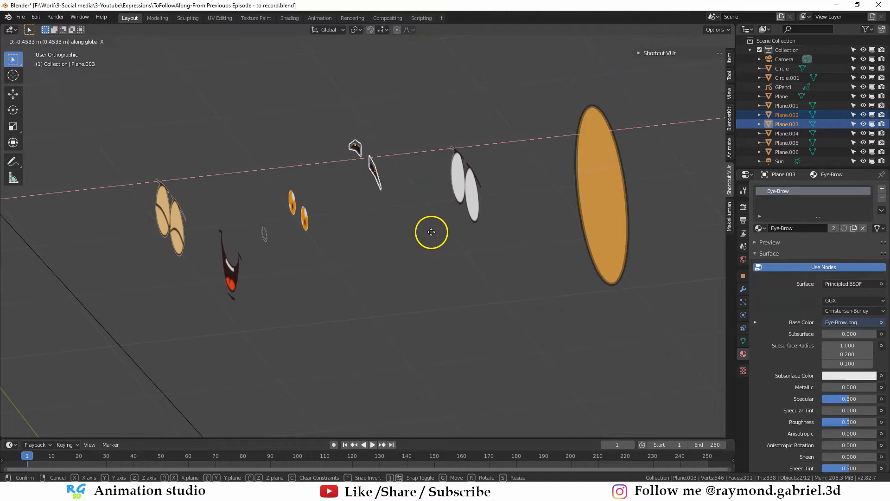
left_click(425, 233)
middle_click_drag(427, 229, 420, 229)
key("g")
key("x")
left_click(424, 228)
Move the upper and lower eyelid planes together about 0.62 m forward along the X axis.
scroll(432, 228, "down", 4)
left_click(417, 227)
key("g")
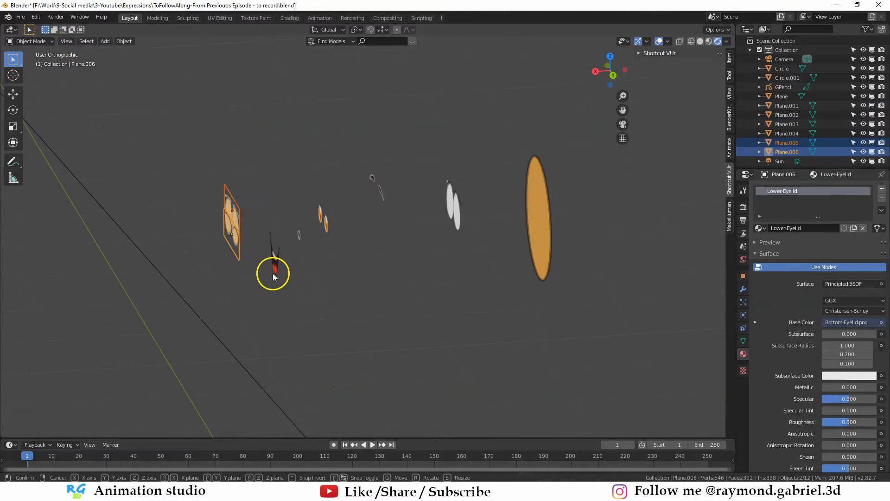
key("x")
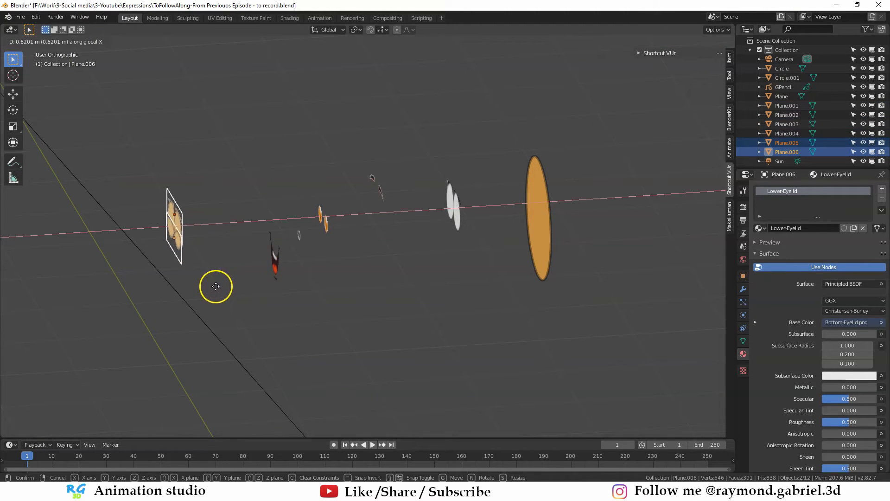
left_click(215, 284)
Move the mouth plane 0.259 m forward along the X axis.
left_click(273, 277)
key("g")
key("x")
left_click(302, 288)
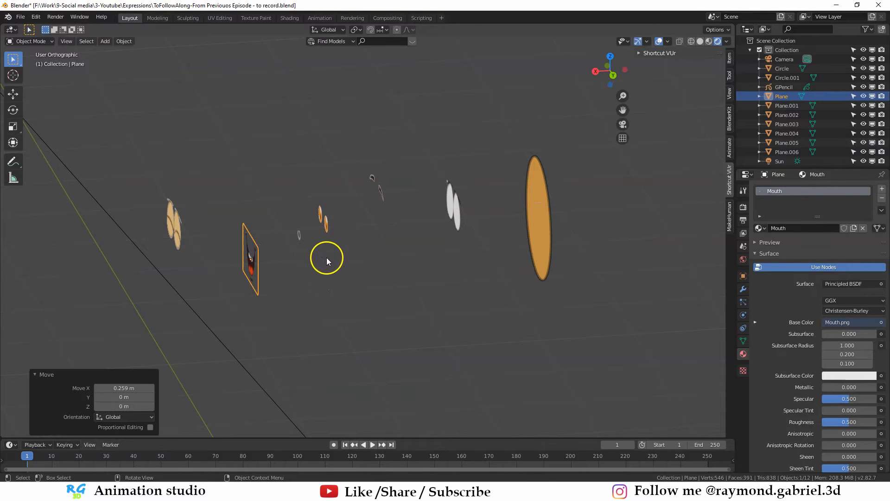
Move the nose forward along the X axis and shift the mouth plane a further 0.219 m forward.
middle_click_drag(332, 258, 330, 251)
left_click(323, 231)
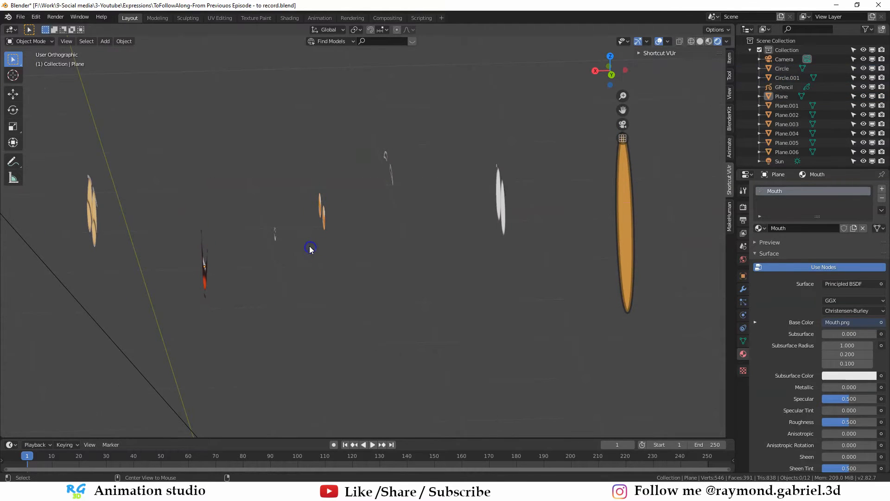
key("b")
left_click_drag(290, 225, 264, 256)
middle_click_drag(265, 255, 274, 262)
key("g")
key("x")
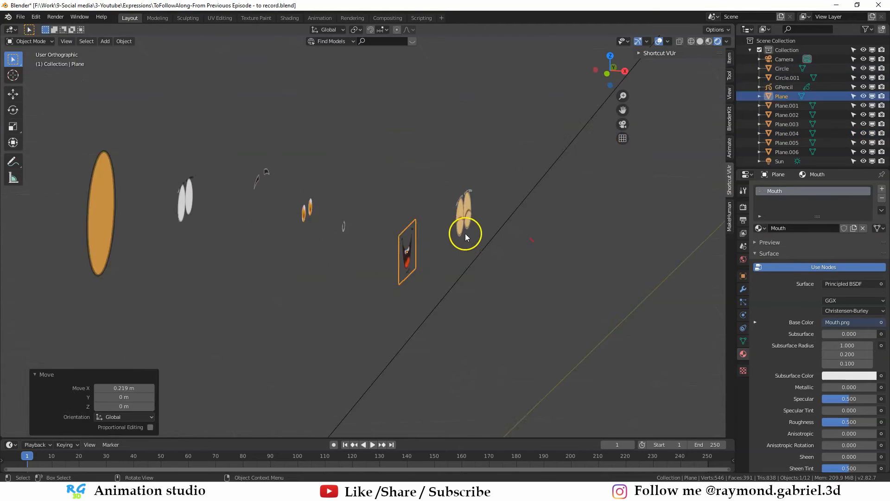
middle_click_drag(307, 262, 287, 251)
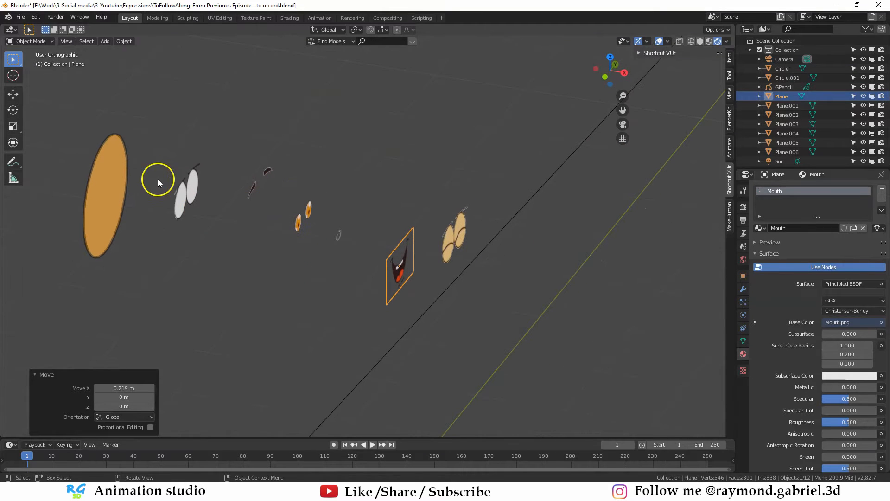
Select both eyelid planes and move them 0.236 m further forward along the X axis.
middle_click_drag(209, 212, 325, 227)
left_click(401, 235)
left_click(410, 216, "shift")
middle_click_drag(410, 217, 291, 268)
key("g")
key("x")
left_click(457, 230)
Move both eyelid planes back along the X axis by 3.2 m and another 0.0298 m, placing them close in front of the white eyes.
key("g")
key("x")
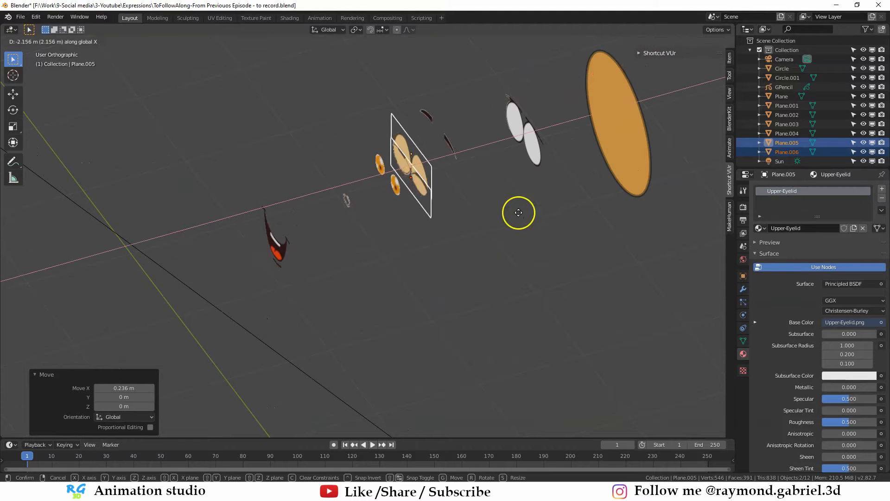
left_click(620, 178)
middle_click_drag(578, 189, 366, 242, "shift")
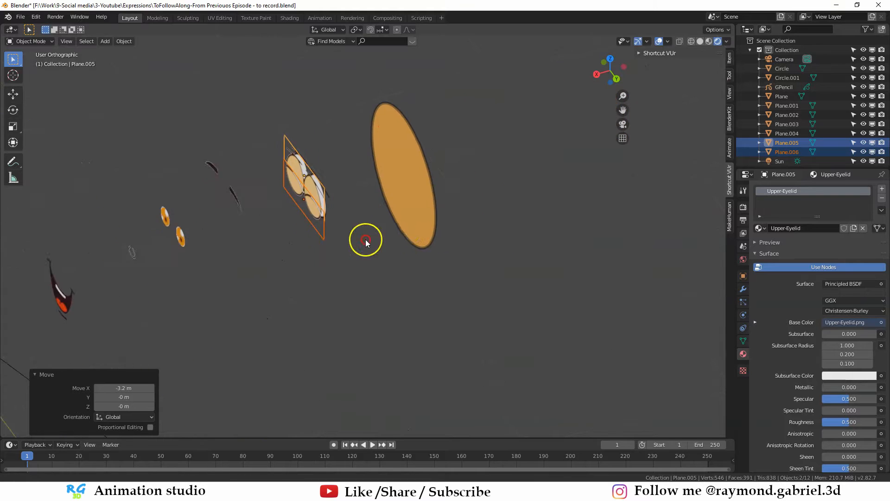
scroll(366, 242, "up", 5)
key("g")
key("x")
left_click(370, 238)
middle_click_drag(301, 231, 426, 308, "shift")
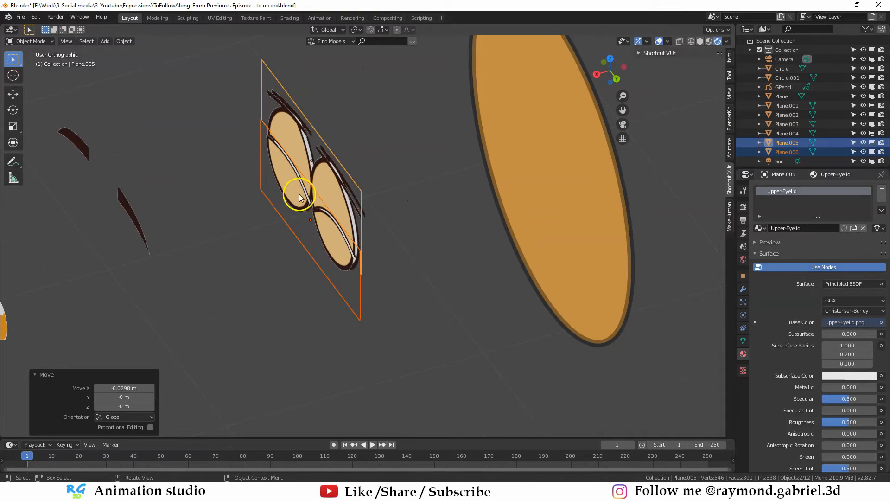
Check the rearranged face layers from the front through the camera view.
middle_click_drag(360, 219, 453, 280)
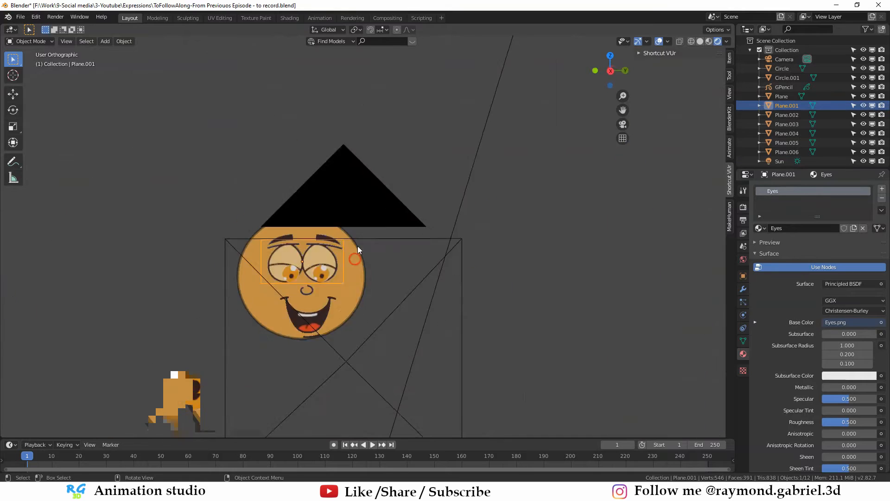
key("KP_0")
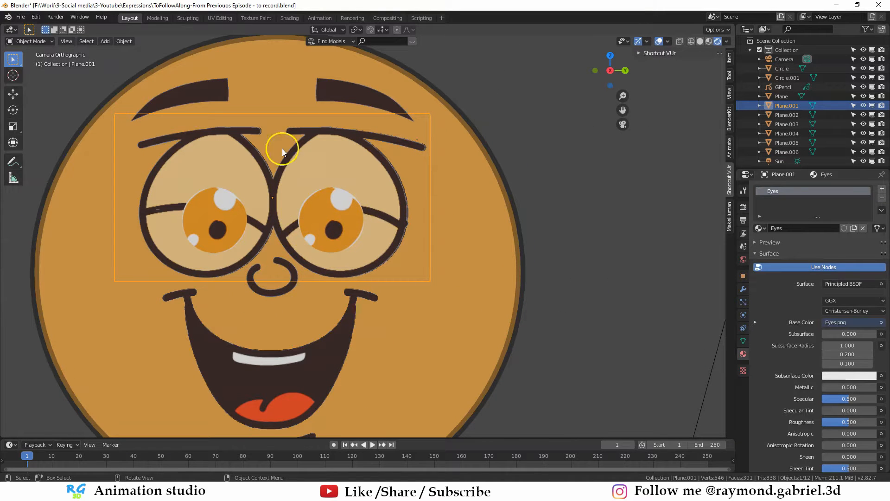
scroll(380, 183, "down", 2)
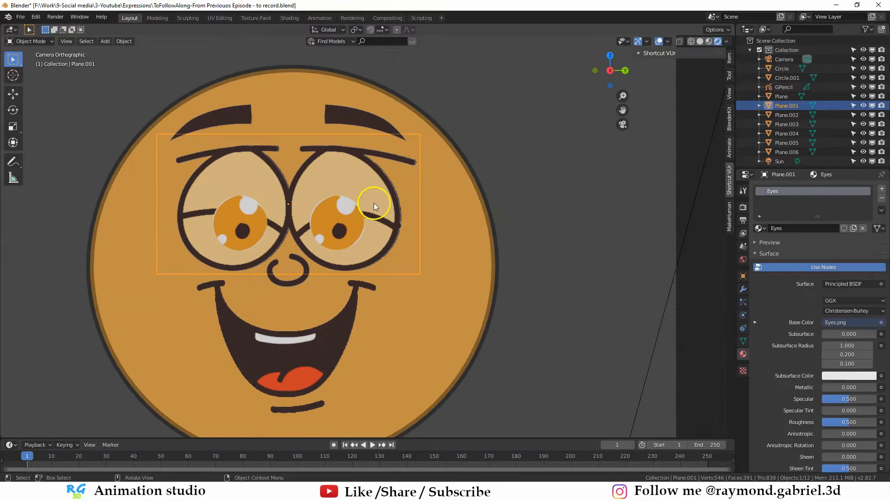
scroll(360, 195, "down", 1)
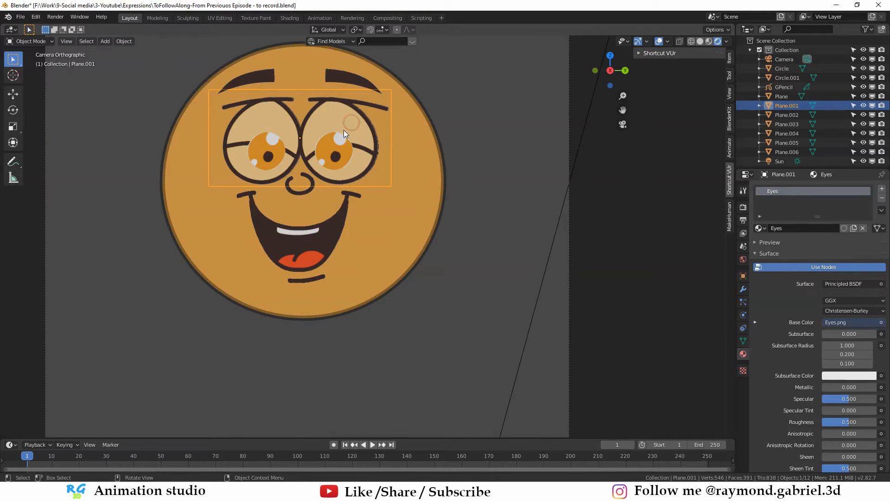
scroll(342, 153, "down", 2)
Select all face parts together with the camera and move them toward the world origin by 1.16, 2.27 and -3.98 m in X, Y and Z.
left_click_drag(397, 194, 249, 415)
middle_click_drag(395, 209, 415, 197)
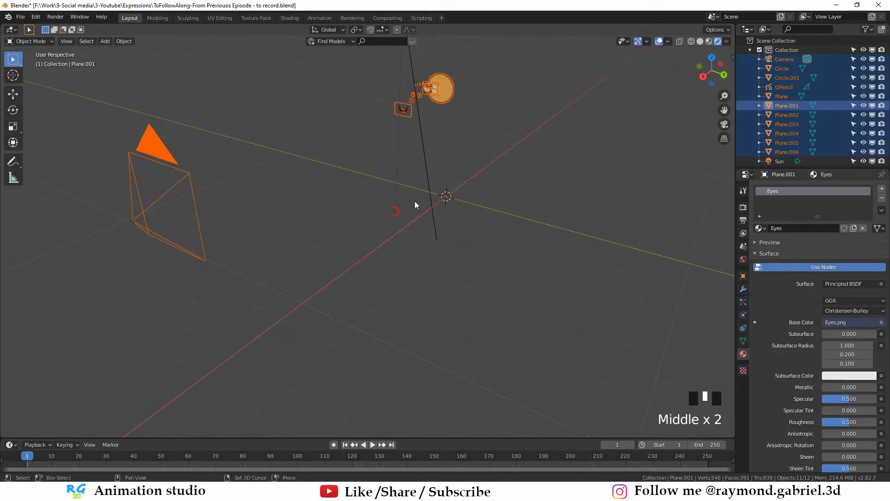
key("g")
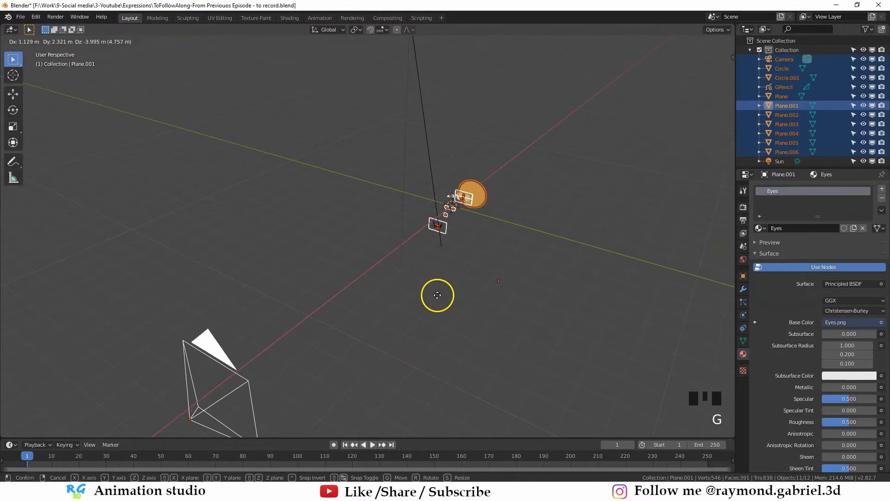
left_click(437, 294)
key("KP_0")
scroll(448, 207, "up", 3)
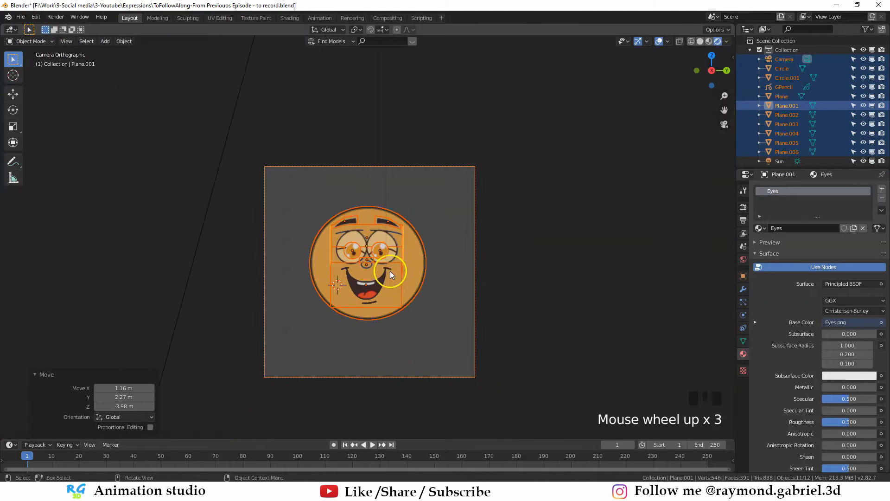
scroll(390, 274, "up", 5)
scroll(417, 182, "up", 2)
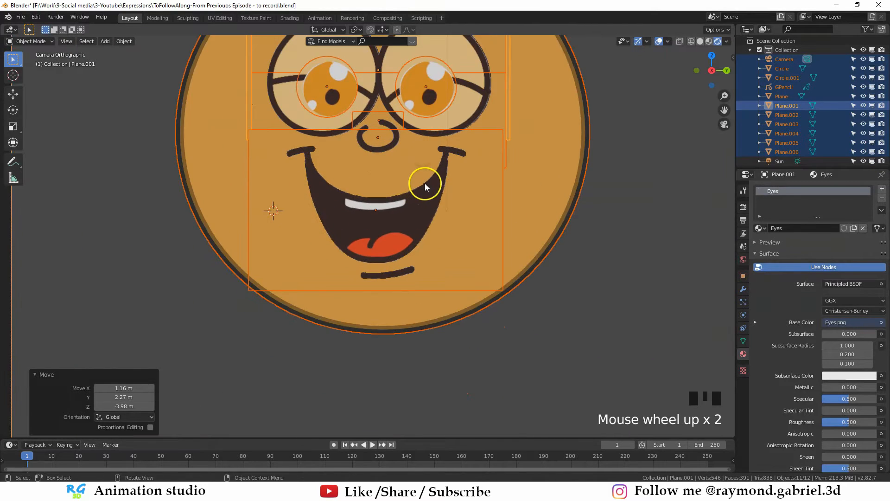
Reset the 3D cursor to the world origin and shift the selection -0.244 m in Y and -0.221 m in Z in camera view.
key("shift+c")
scroll(378, 324, "up", 3)
middle_click_drag(378, 325, 326, 332)
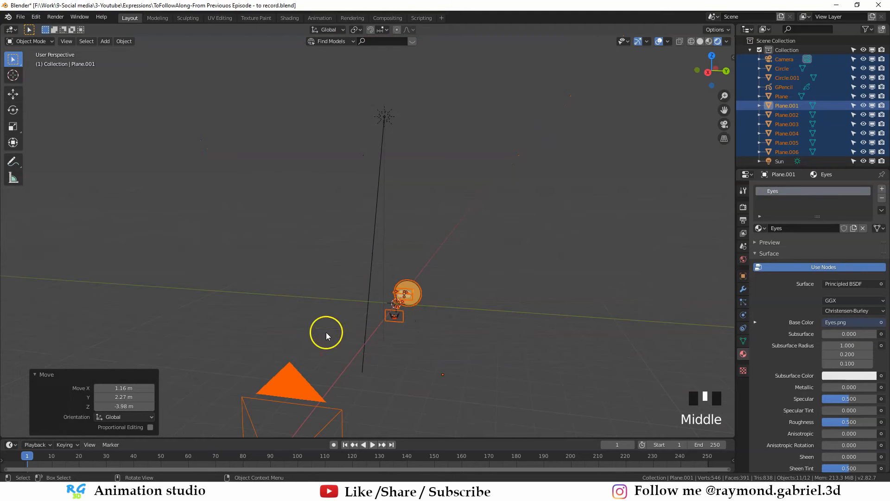
key("KP_0")
middle_click_drag(405, 251, 455, 271, "shift")
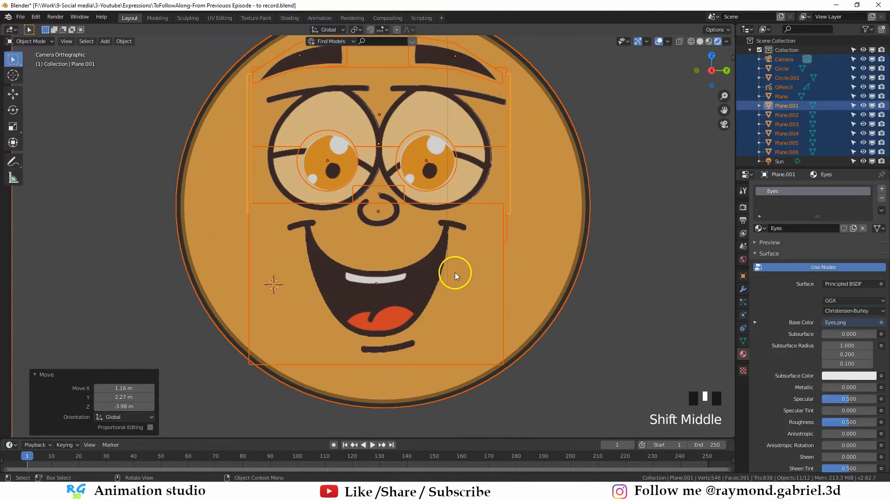
key("g")
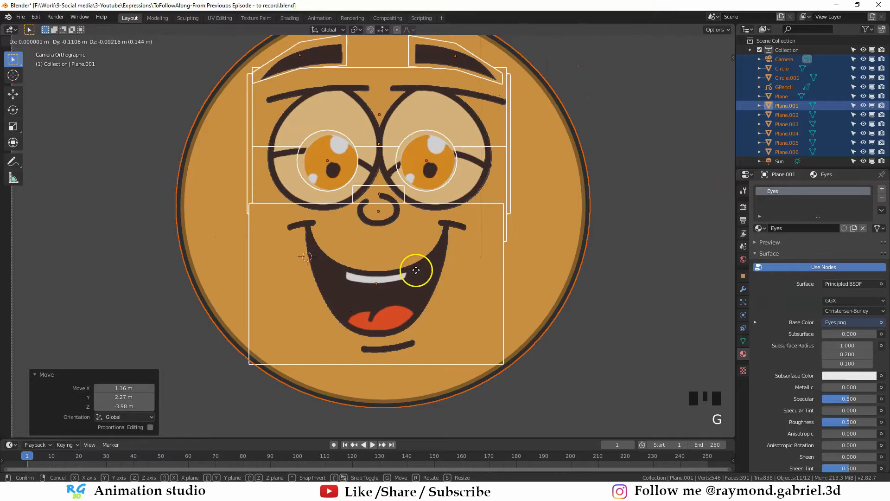
left_click(418, 270)
Centre the nose on the 3D cursor by moving the selection -0.0998 m in Y and -0.0294 m in Z, plus a final tiny nudge.
scroll(404, 236, "up", 1)
key("g")
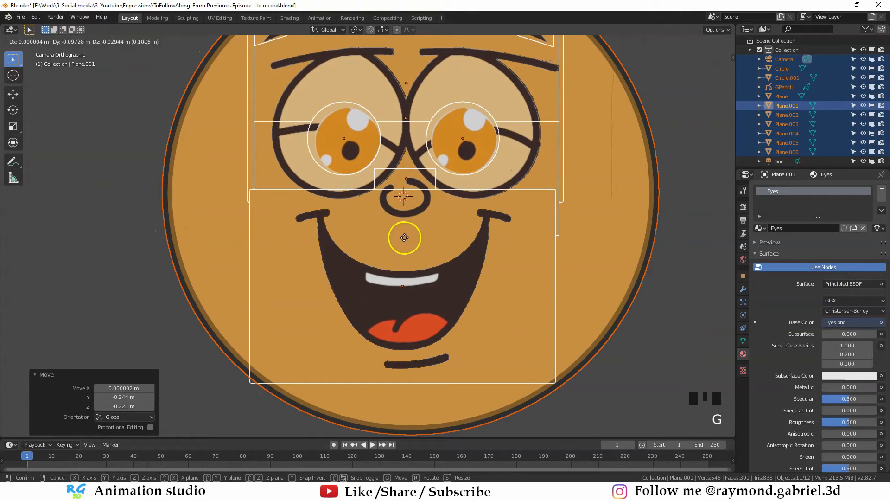
left_click(403, 237)
scroll(412, 233, "down", 1)
key("g")
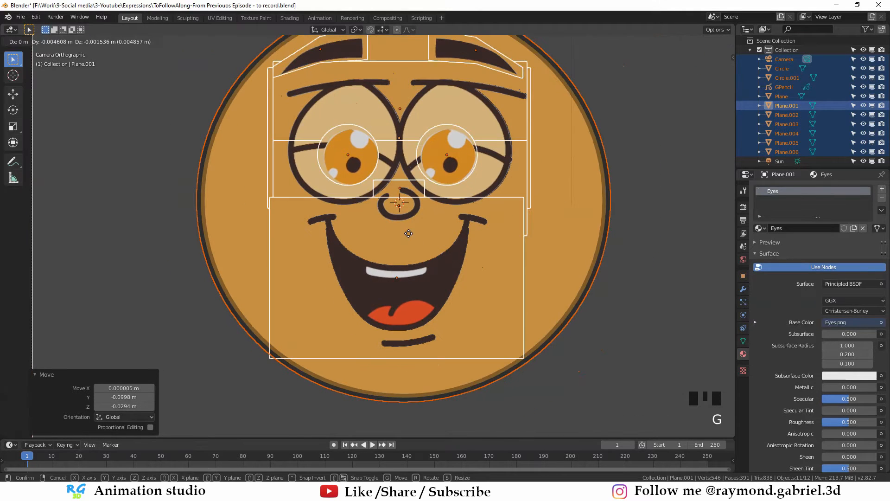
left_click(409, 234)
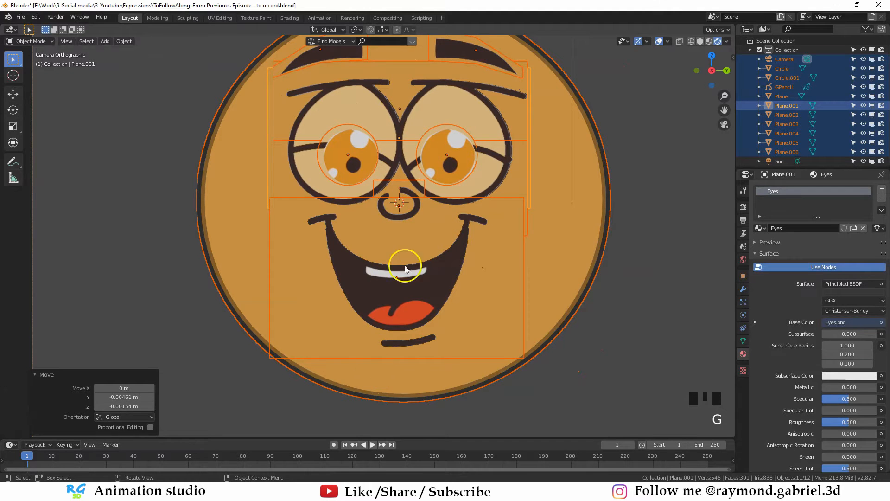
Set the transform pivot point to 3D Cursor.
middle_click_drag(405, 268, 390, 284)
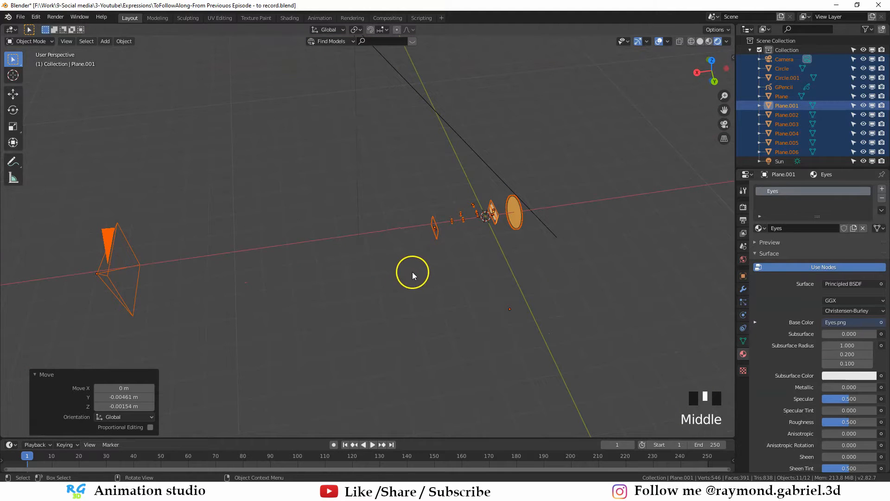
middle_click_drag(423, 319, 393, 203)
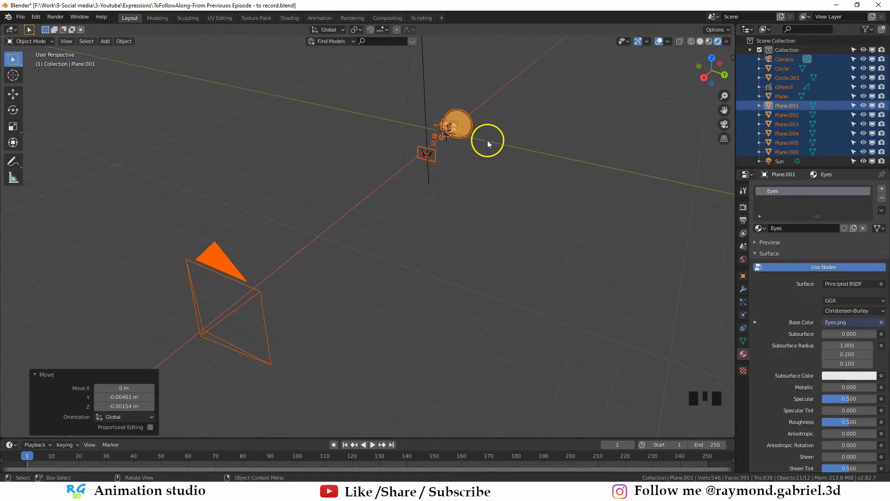
middle_click_drag(488, 140, 417, 194)
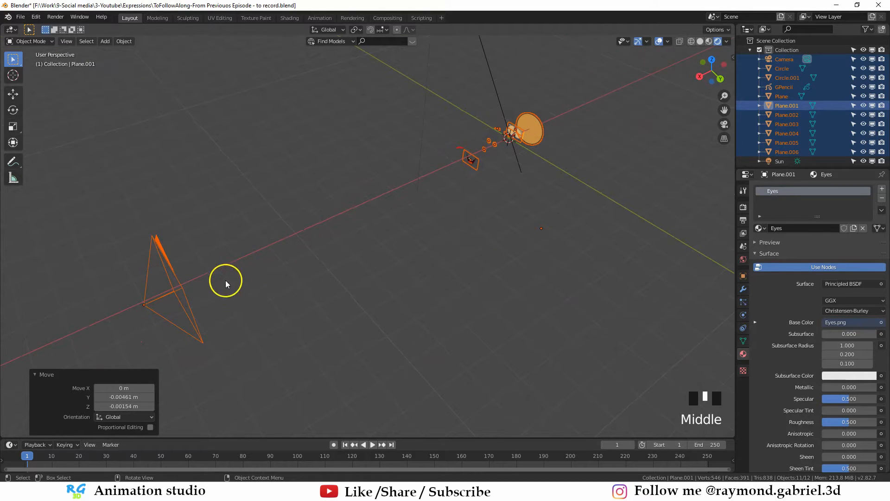
middle_click_drag(611, 118, 402, 219)
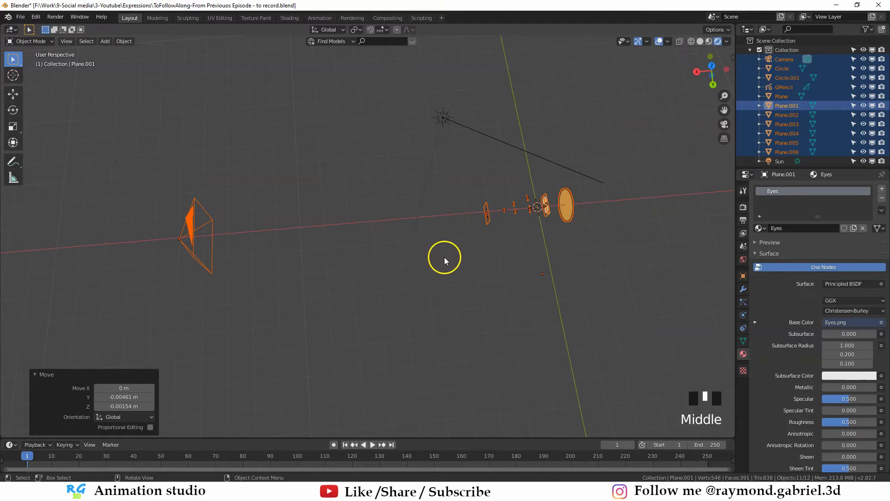
middle_click_drag(445, 261, 391, 288)
scroll(392, 288, "down", 2)
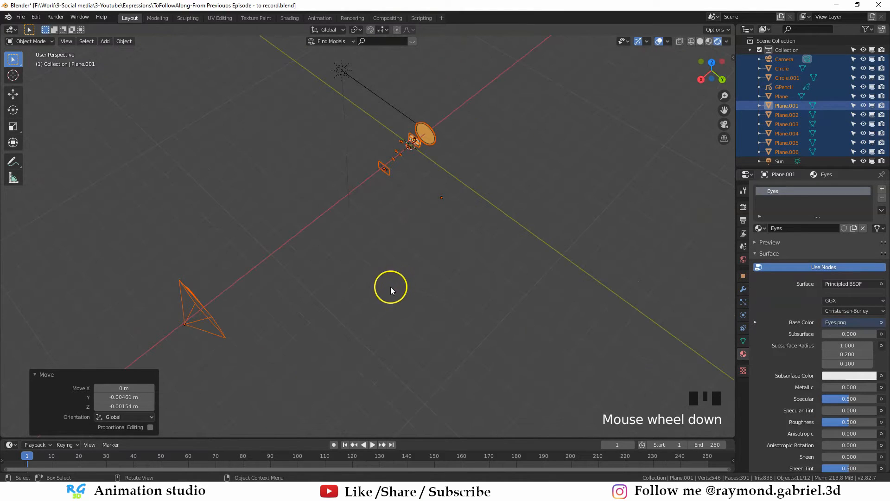
left_click(356, 31)
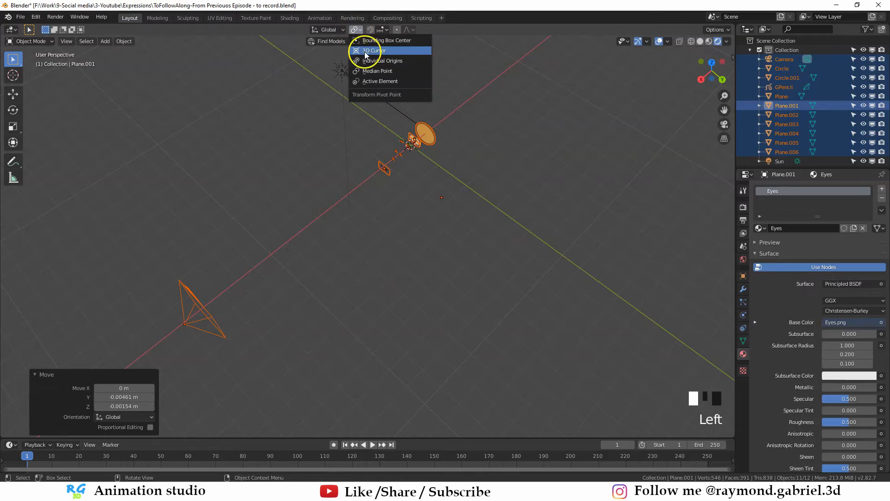
left_click(371, 51)
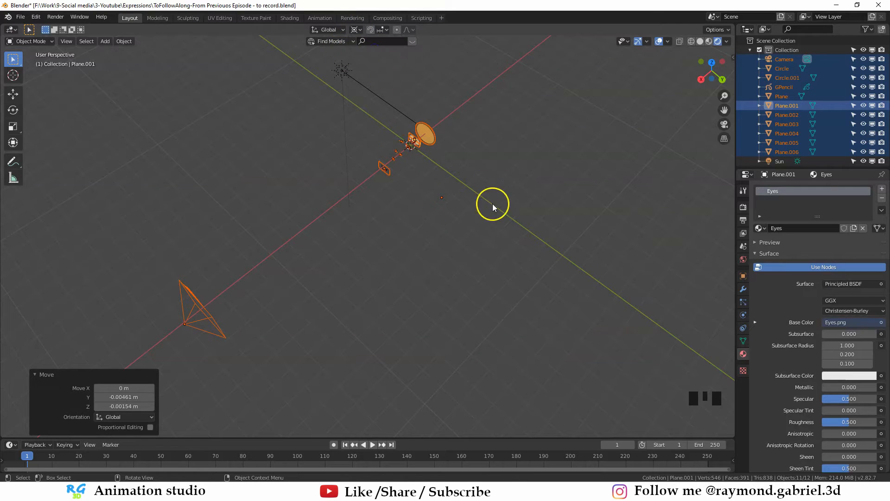
key("r")
key("z")
right_click(461, 271)
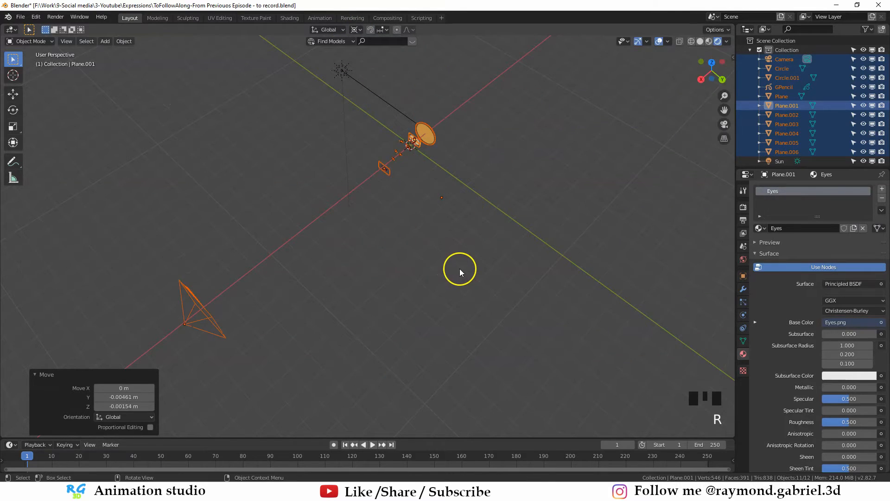
Rotate the selected face parts and camera 90° about the global Z axis and check the face through the camera.
type("rz90")
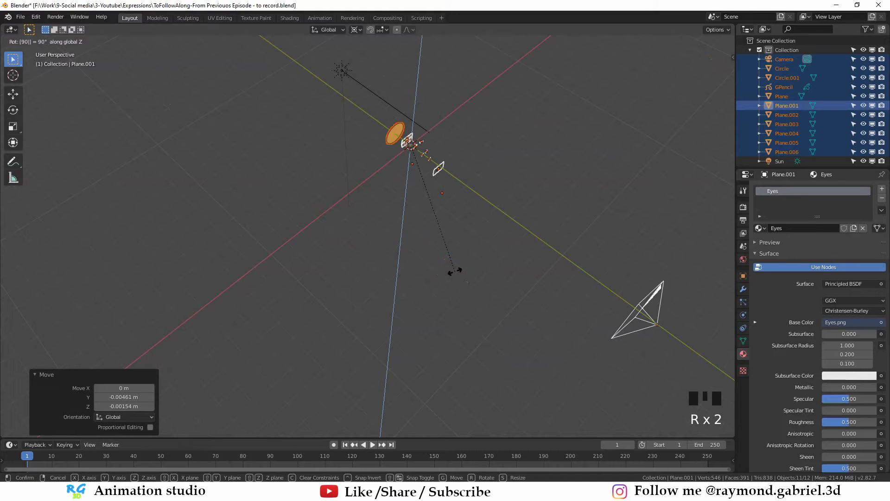
key("Return")
middle_click_drag(455, 272, 441, 196)
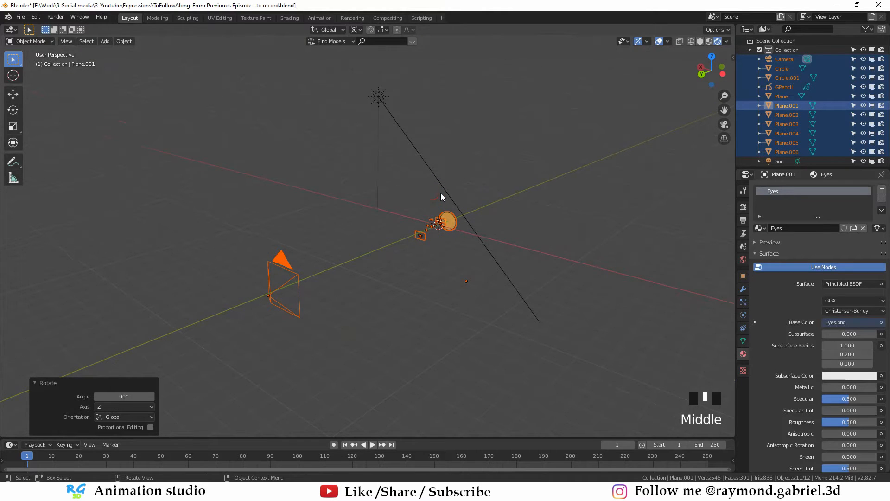
key("KP_0")
scroll(390, 251, "up", 6)
scroll(332, 180, "up", 3)
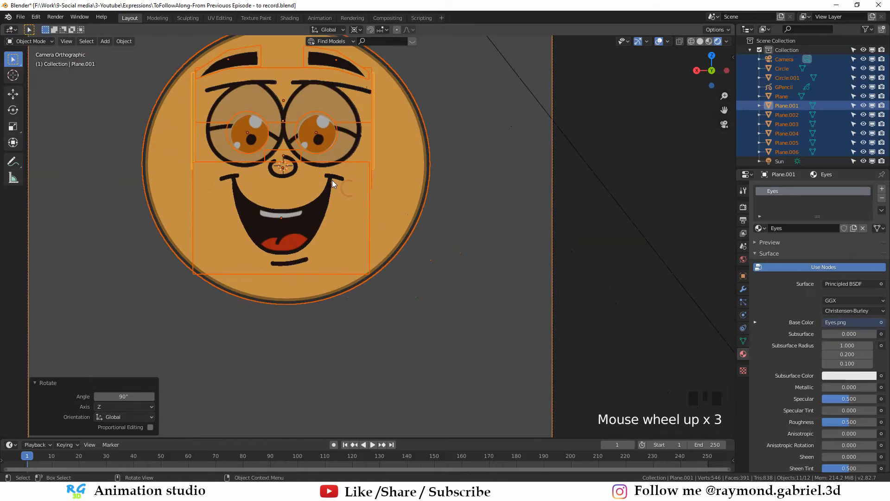
Select the sun light and move it by -6.38 m in X, 7.83 m in Y and -0.305 m in Z, toward the camera side.
scroll(345, 143, "down", 16)
left_click(349, 137)
middle_click_drag(349, 138, 371, 219)
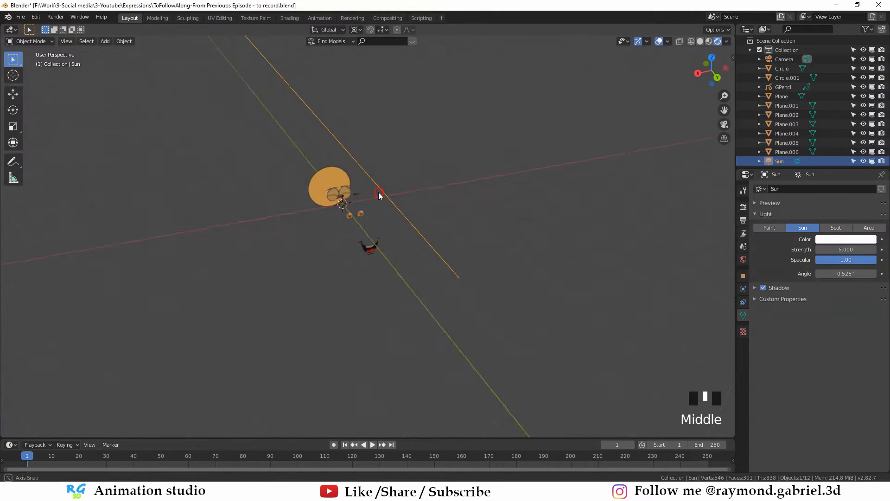
scroll(385, 204, "down", 3)
middle_click_drag(238, 232, 354, 210)
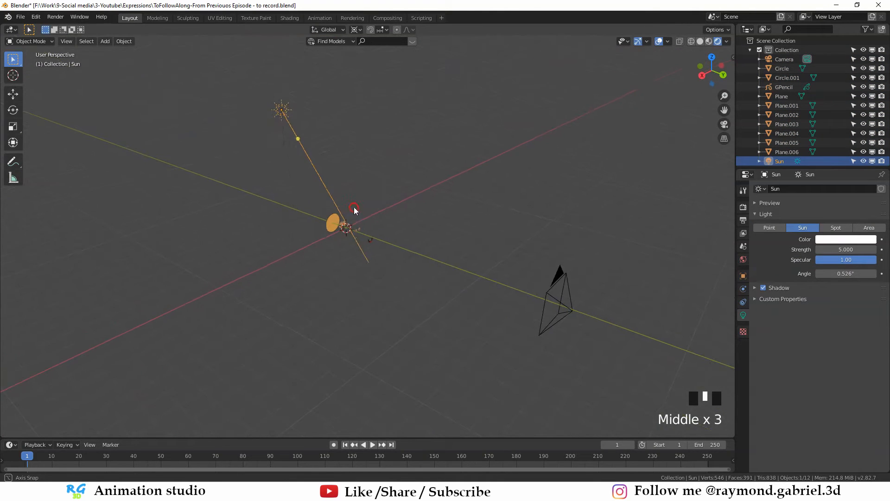
key("g")
left_click(464, 213)
middle_click_drag(464, 213, 452, 197)
Set the pivot point to Median Point and rotate the sun 56.3° plus another 0.625° to aim it at the face.
left_click(357, 30)
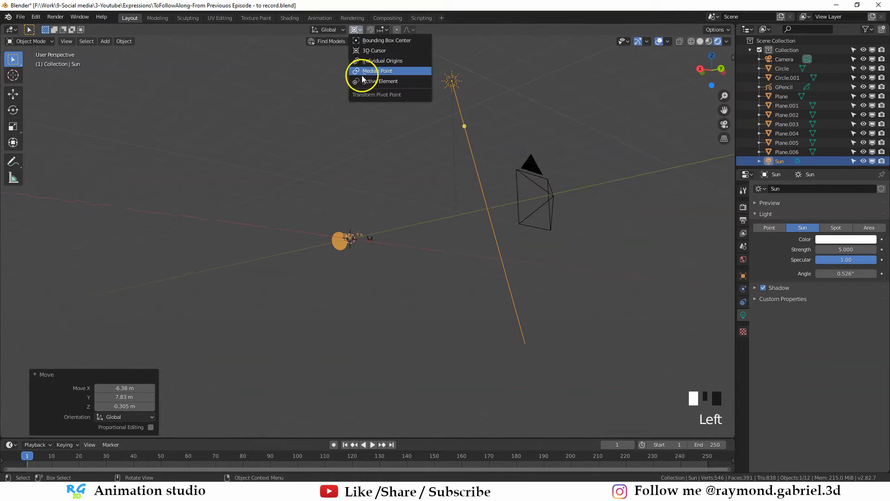
left_click(371, 71)
left_click(449, 82)
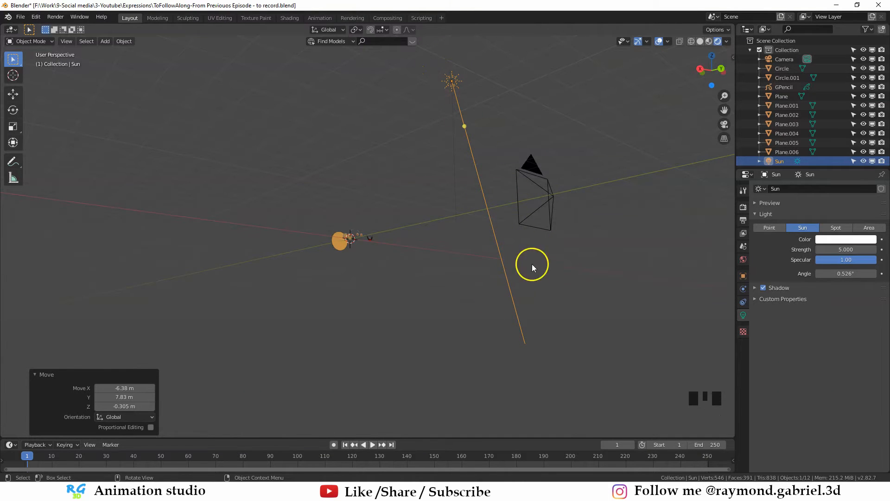
key("e")
middle_click_drag(399, 201, 390, 202)
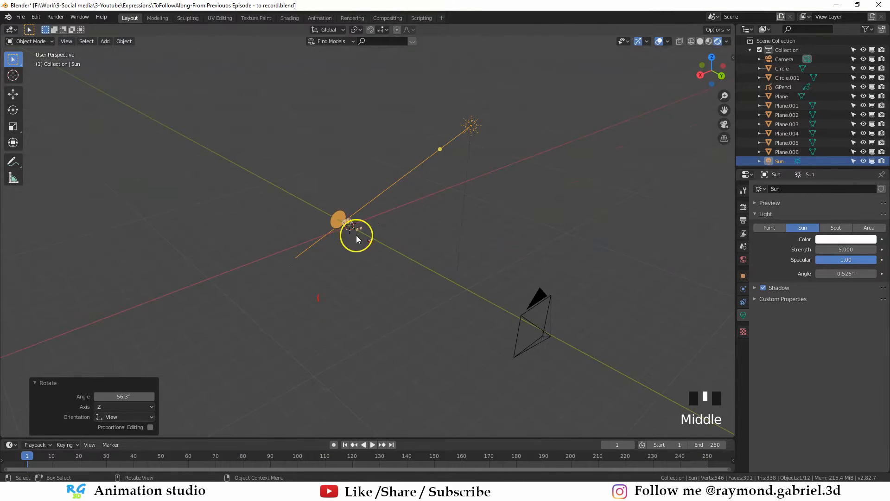
scroll(370, 224, "up", 5)
key("KP_0")
middle_click_drag(374, 282, 405, 256)
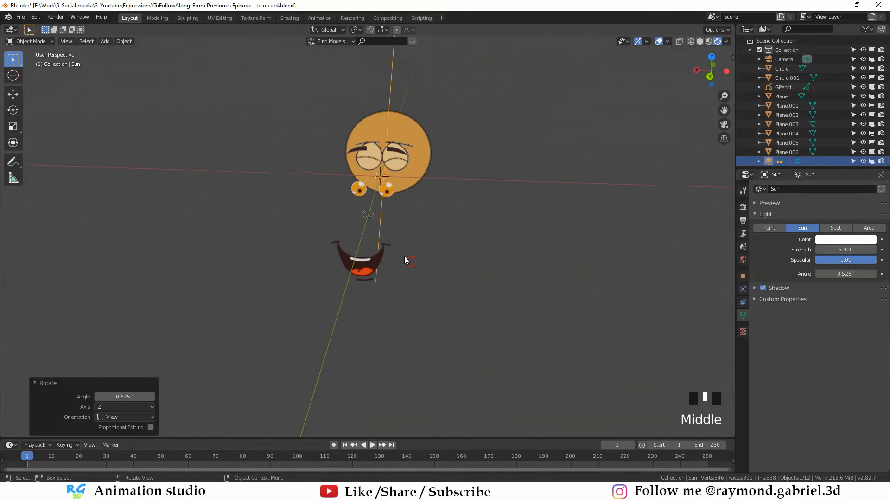
key("KP_0")
scroll(407, 258, "up", 3)
Select the mouth plane and split the 3D viewport to show its Principled BSDF node in a Shader Editor.
left_click(327, 290)
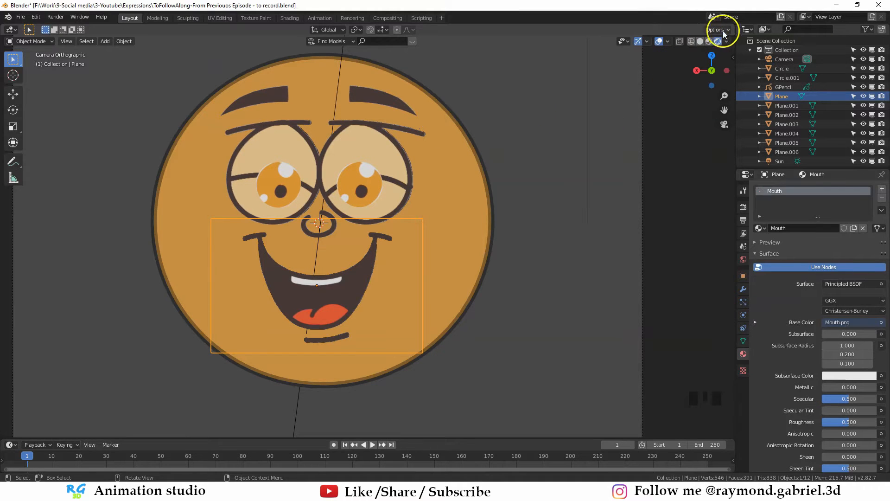
left_click_drag(732, 25, 505, 37)
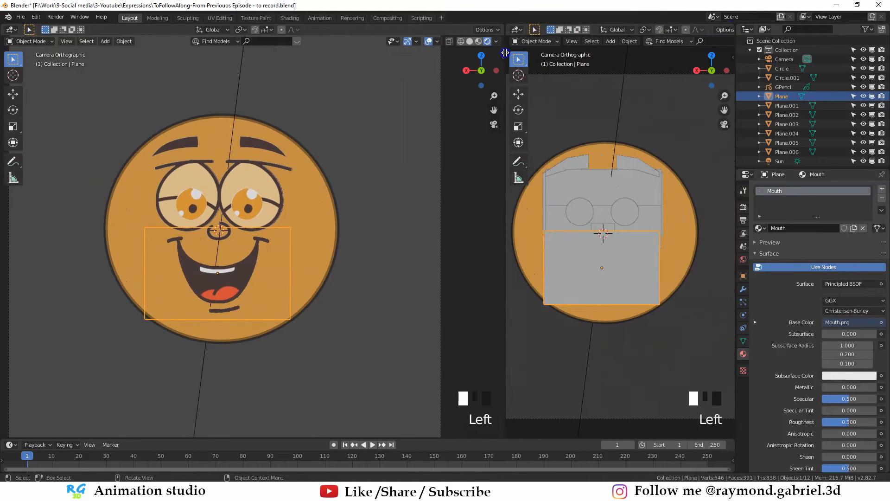
left_click(516, 29)
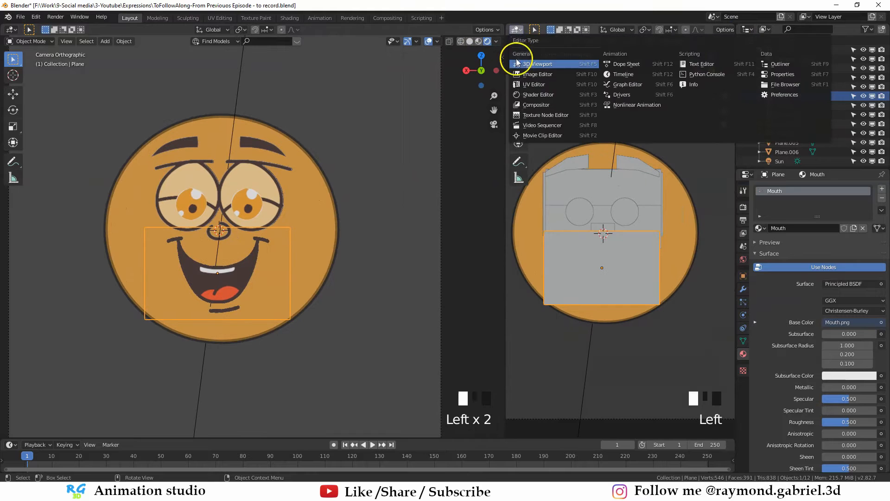
left_click(538, 95)
key("n")
middle_click_drag(608, 265, 650, 214)
scroll(650, 215, "up", 17)
middle_click_drag(618, 240, 522, 300)
middle_click_drag(574, 241, 605, 237)
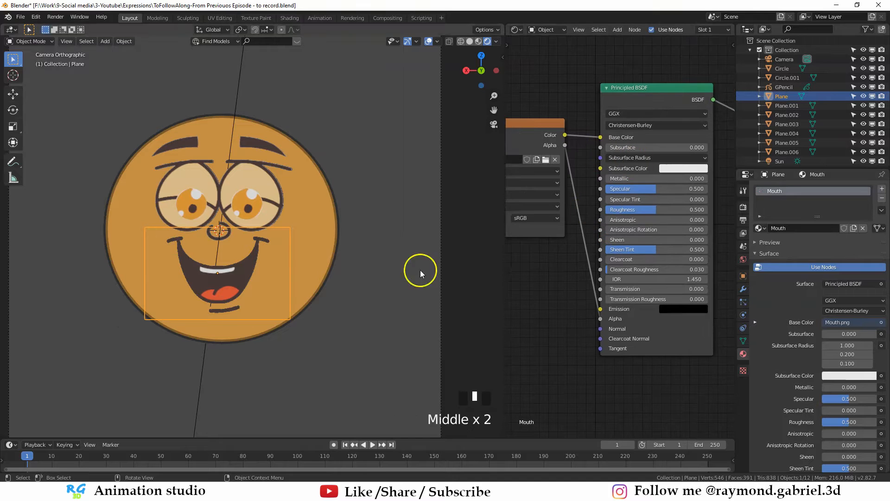
Raise the roughness of the mouth's material, and set the Principled BSDF roughness to 1.000 with the head outline selected.
scroll(245, 273, "up", 1)
double_click(245, 273)
scroll(246, 288, "up", 1)
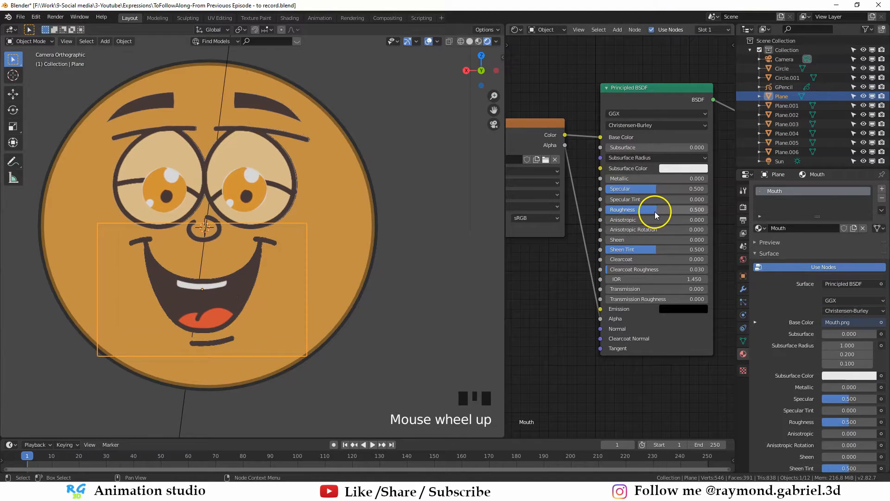
left_click_drag(662, 213, 675, 218)
left_click(366, 258)
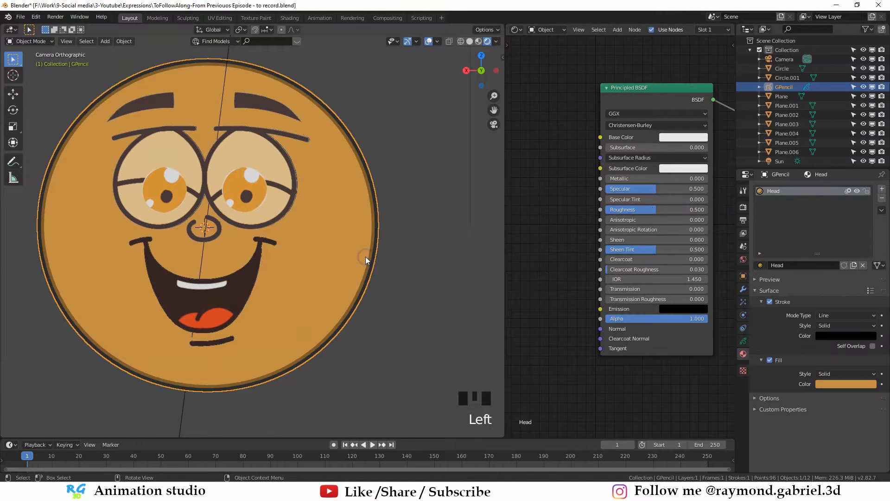
left_click_drag(627, 210, 743, 213)
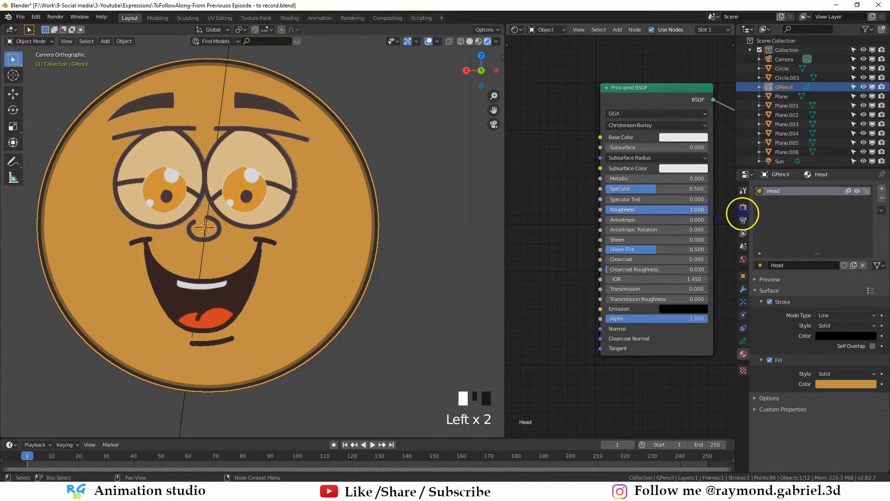
Raise the material roughness on further face parts, including an eyebrow and the nose.
left_click(309, 225)
left_click_drag(634, 210, 708, 209)
left_click(257, 195)
left_click(260, 104)
left_click_drag(673, 209, 732, 207)
left_click(190, 237)
left_click_drag(668, 210, 709, 217)
Select the eyes plane, set its material roughness to 1.000, and deselect everything in the camera view.
left_click(228, 195)
scroll(270, 232, "up", 2)
middle_click_drag(270, 232, 185, 241)
left_click(185, 240)
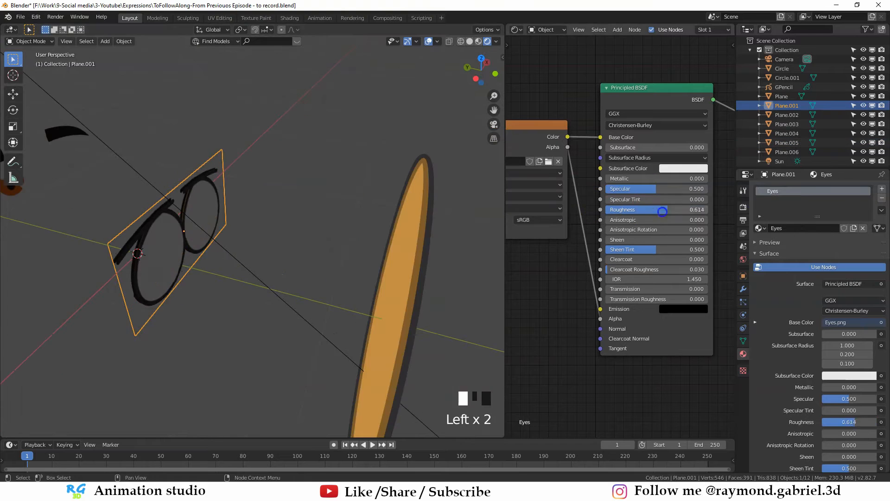
key("KP_0")
key("alt+a")
middle_click_drag(257, 248, 300, 187, "shift")
scroll(347, 149, "up", 2)
scroll(305, 186, "down", 3)
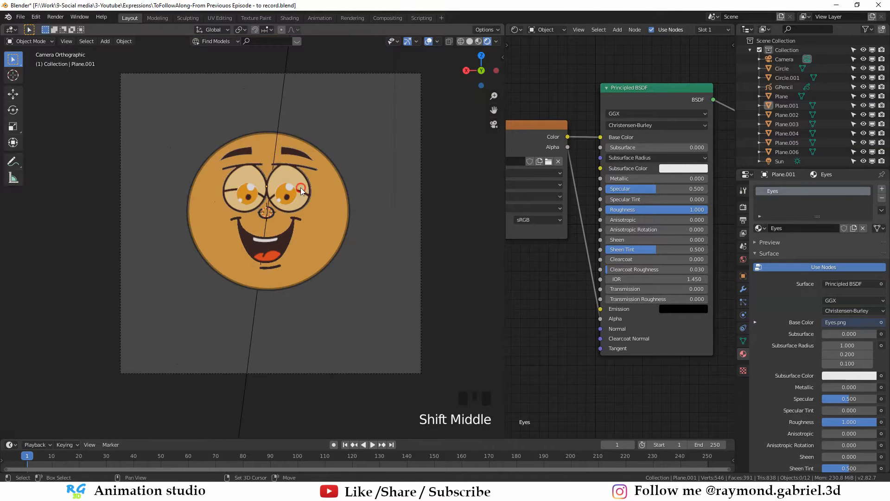
Add a single-bone armature at the world origin in the middle of the face.
scroll(294, 258, "up", 1)
key("shift+a")
mouse_move(288, 258)
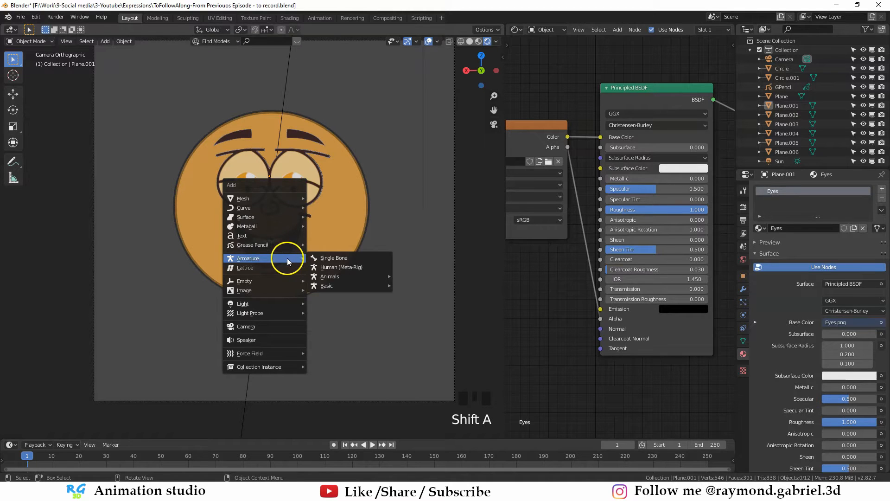
left_click(330, 258)
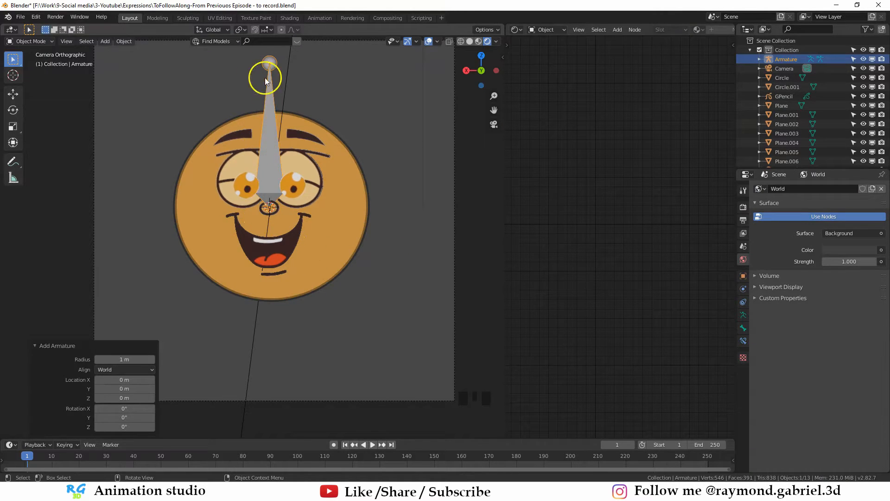
scroll(274, 198, "up", 2)
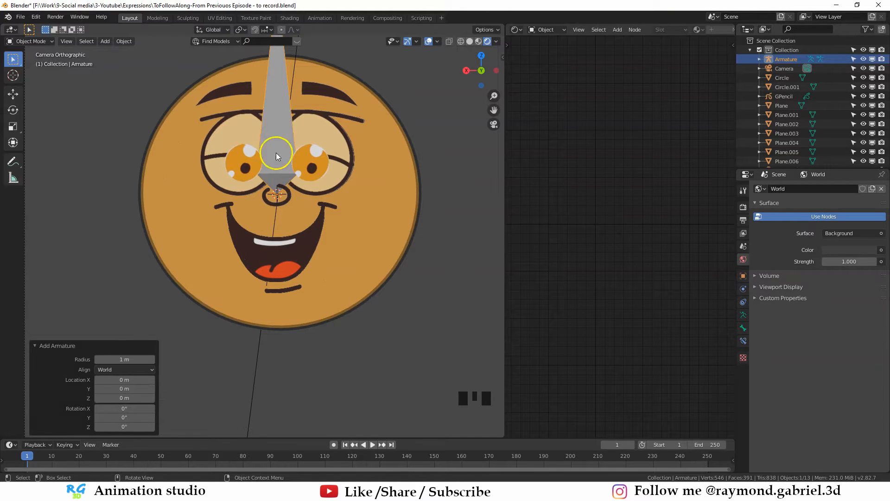
scroll(280, 211, "up", 1)
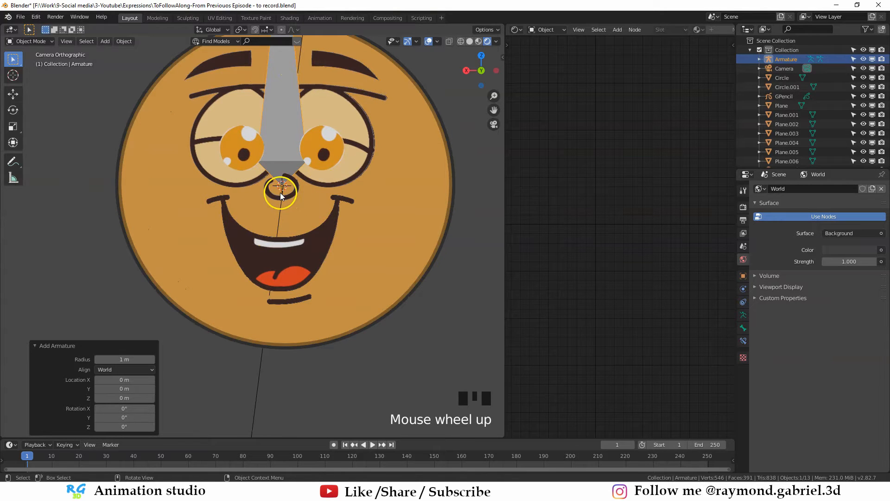
In Edit Mode, move the whole bone towards the character's left eye and rotate it 90° about the global X axis.
key("Tab")
scroll(280, 139, "down", 2)
middle_click_drag(278, 148, 278, 199, "shift")
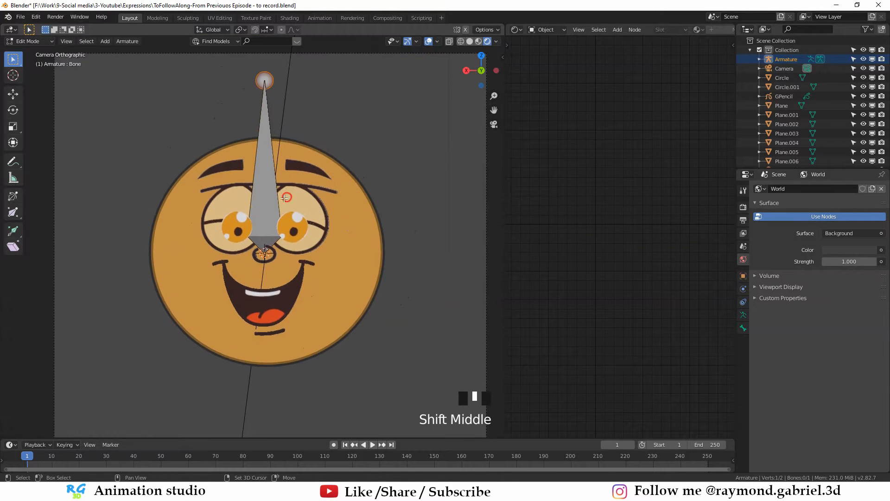
left_click(262, 181)
key("g")
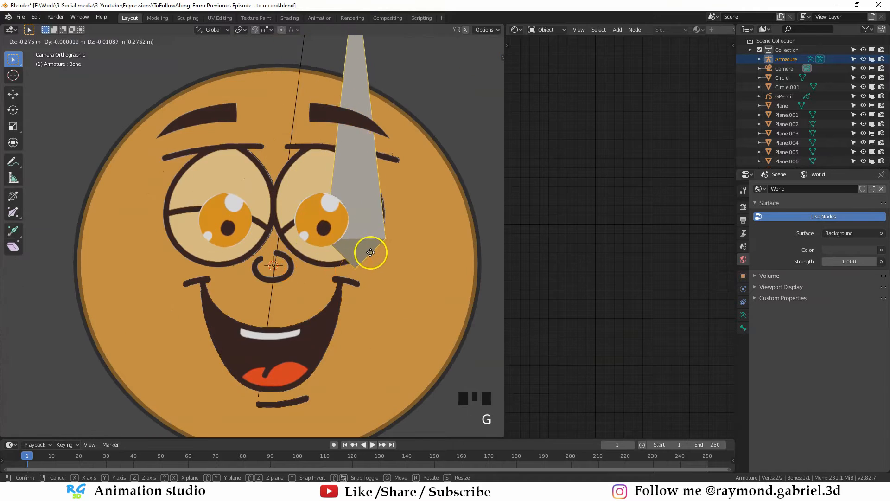
key("r")
type("x")
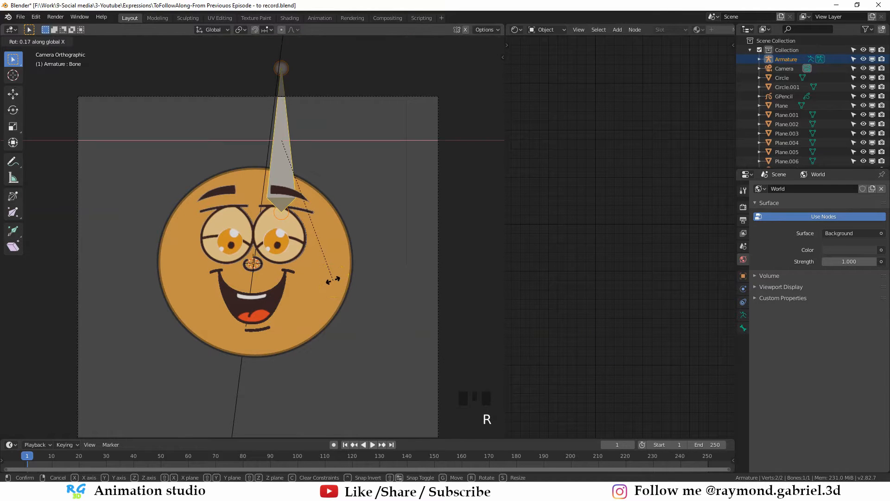
type("90")
key("Return")
Scale the bone down to a small size and position it over the inner end of the character's left eyebrow.
scroll(333, 280, "up", 2)
key("g")
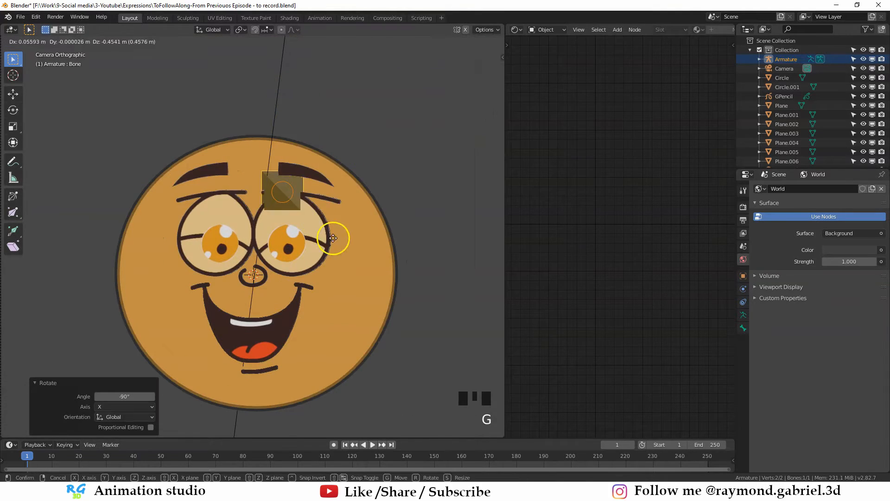
left_click(341, 249)
scroll(367, 250, "up", 3)
key("s")
left_click(357, 215)
key("s")
left_click(358, 211)
key("s")
left_click(368, 217)
key("g")
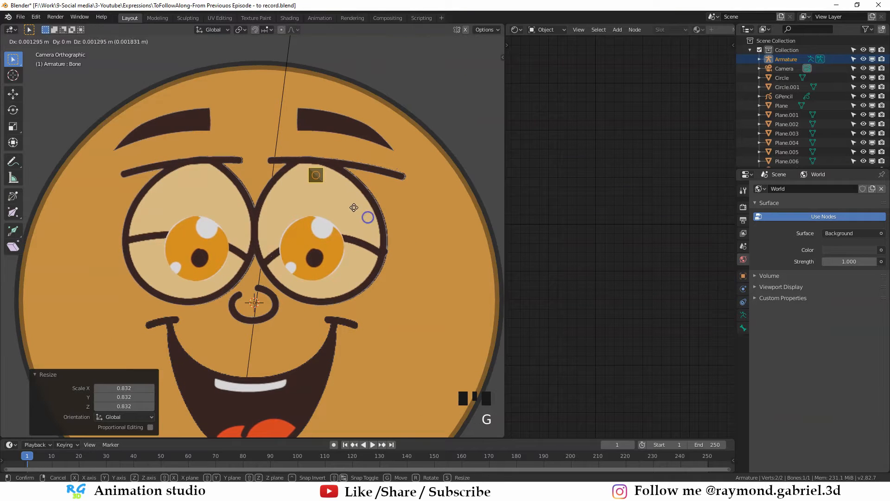
left_click(348, 153)
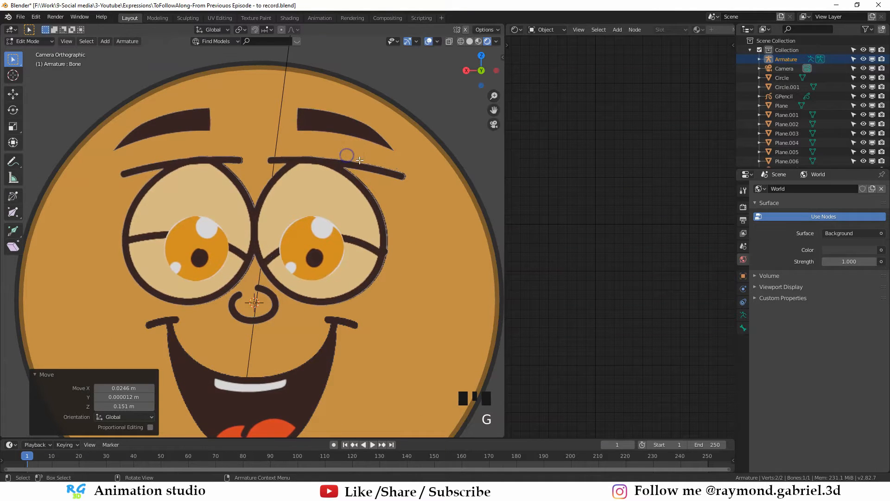
Set the armature's viewport display to In Front, and check the bone's depth among the face layers from the side.
left_click(406, 178)
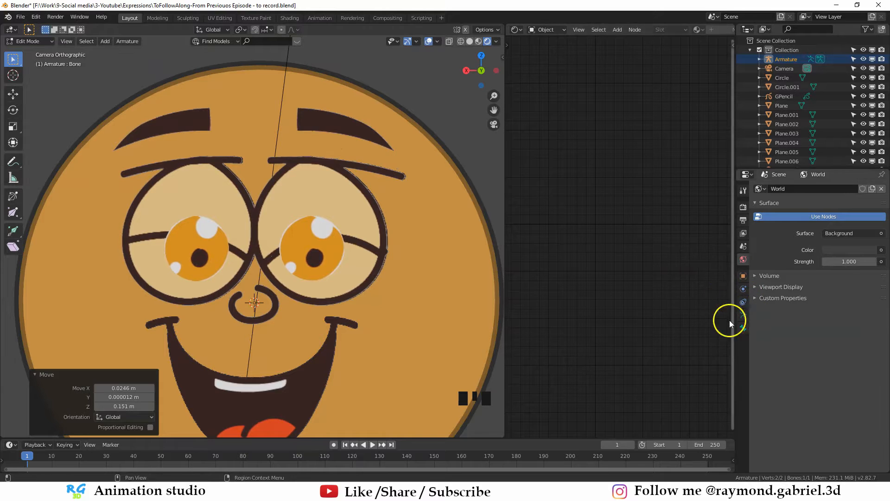
left_click(744, 316)
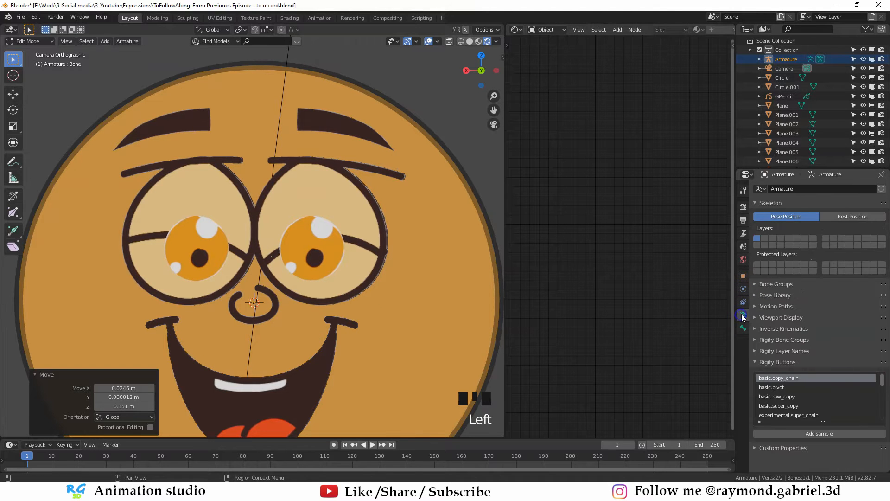
left_click(788, 318)
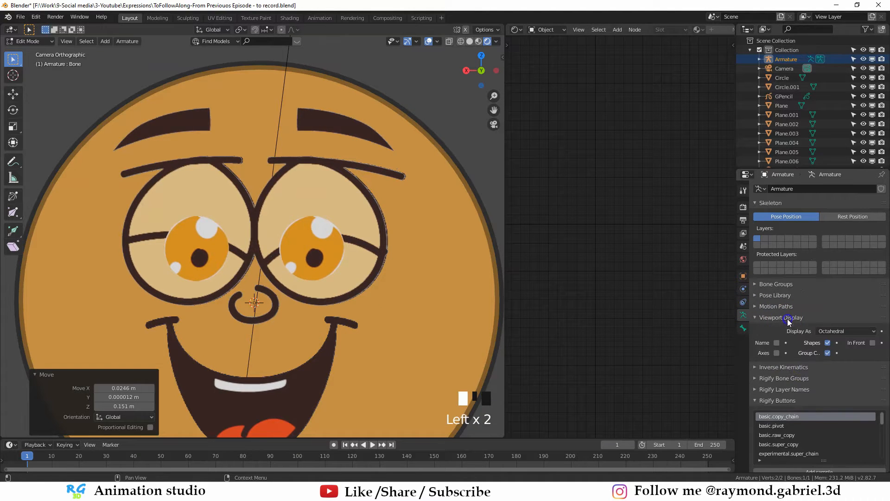
left_click(874, 344)
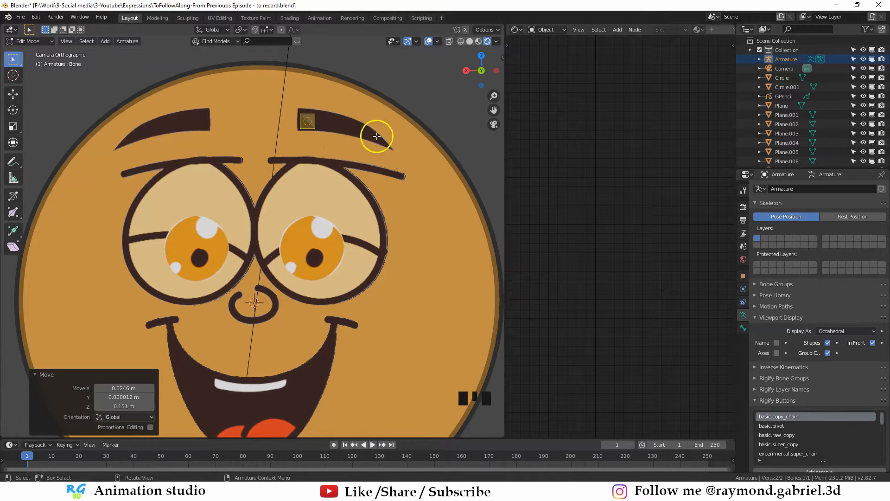
scroll(364, 141, "down", 5)
middle_click_drag(352, 149, 232, 218)
scroll(219, 183, "up", 4)
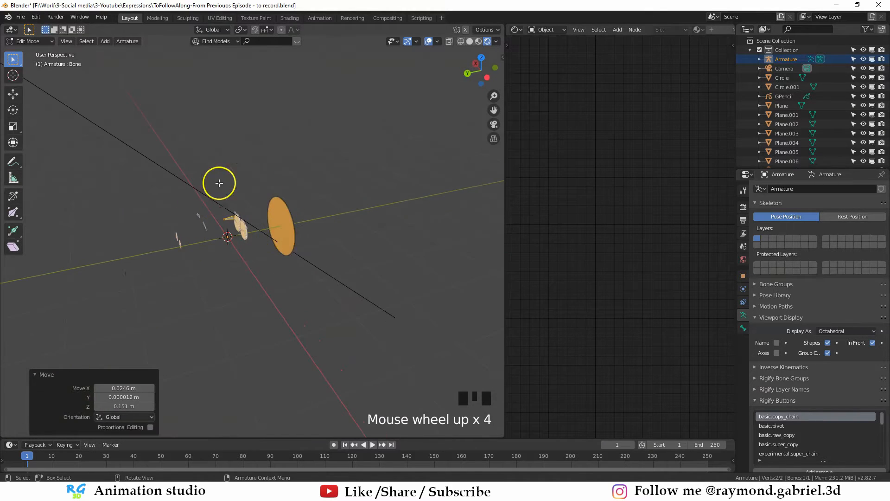
scroll(243, 234, "up", 2)
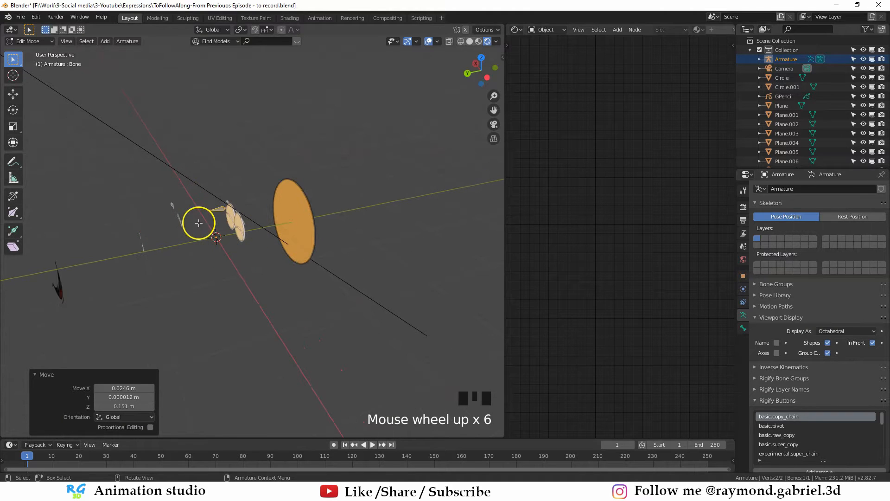
key("KP_0")
Join the Shader Editor area into the 3D viewport so that the viewport takes its space.
right_click(506, 221)
left_click(506, 225)
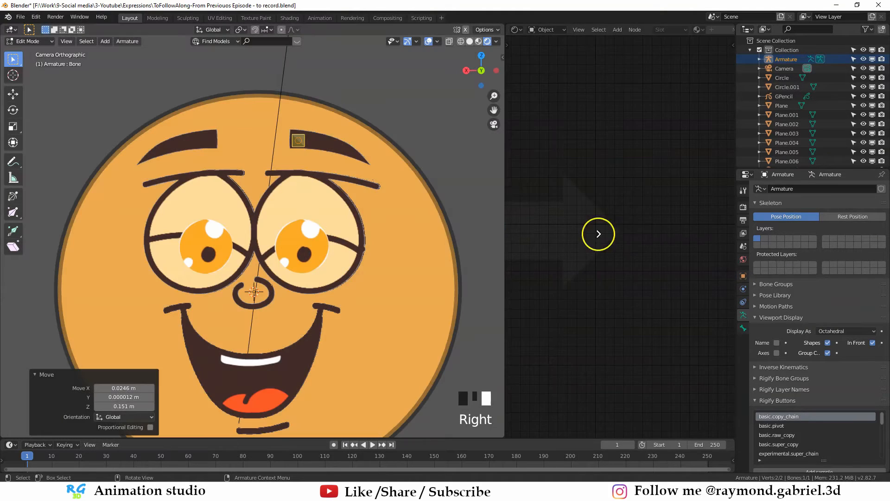
left_click(598, 234)
Duplicate the bone three times, placing copies at the middle and outer end of the left eyebrow and one just above the eyebrow.
scroll(536, 228, "down", 4)
scroll(347, 236, "up", 5)
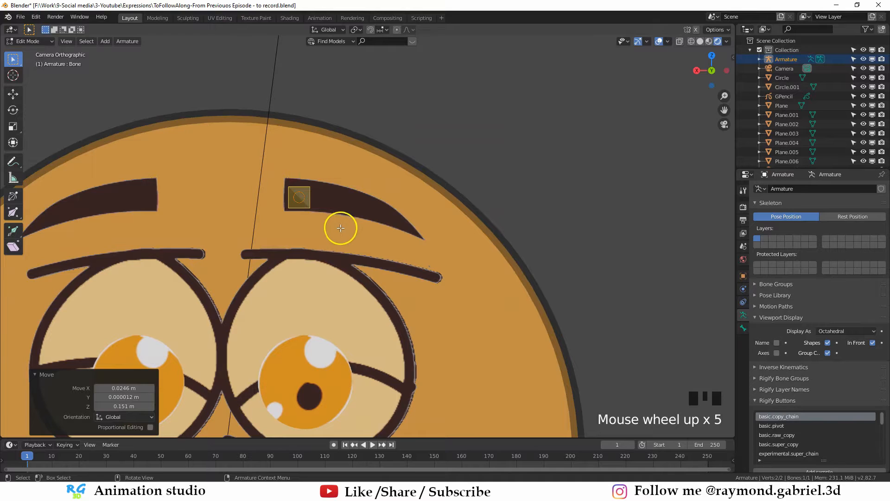
key("shift+d")
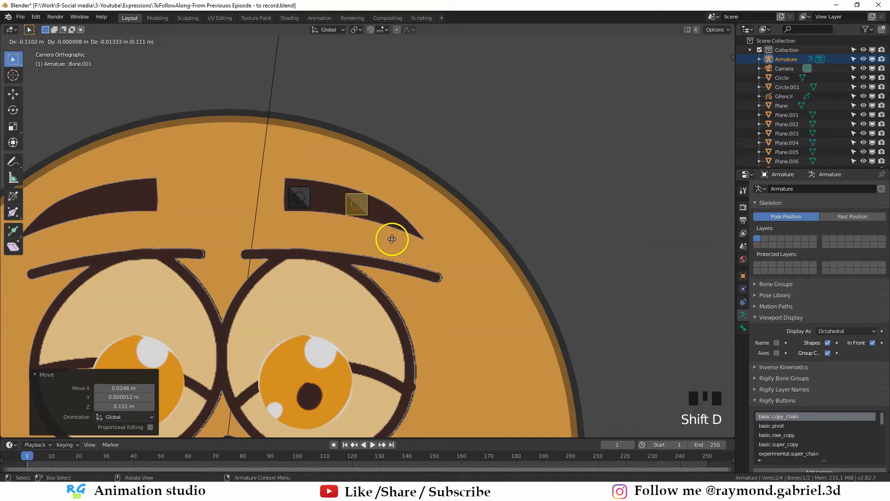
left_click(389, 238)
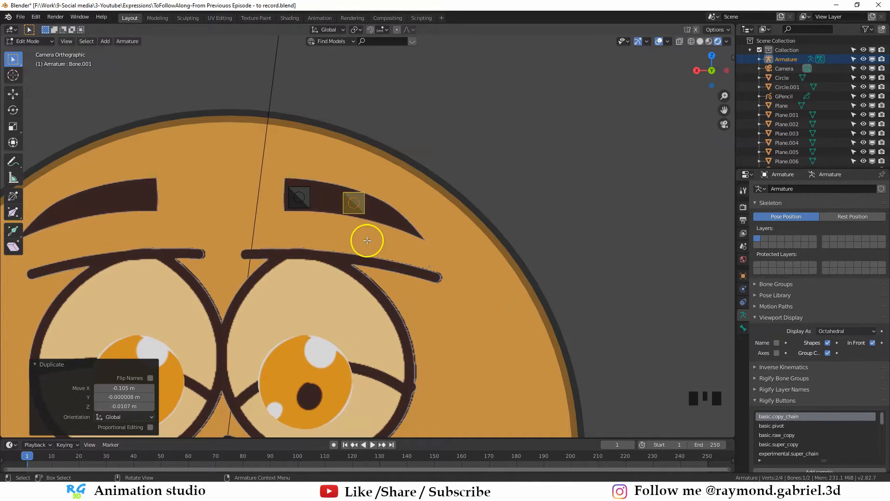
key("shift+d")
left_click(418, 262)
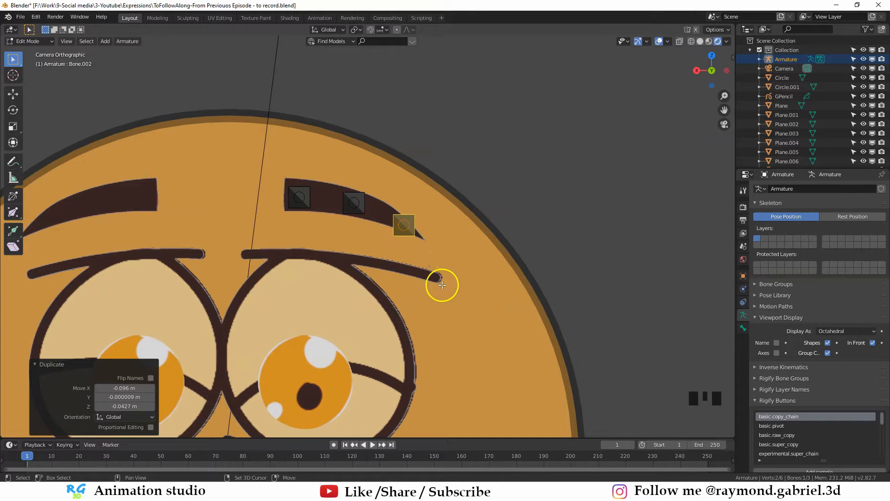
key("shift+d")
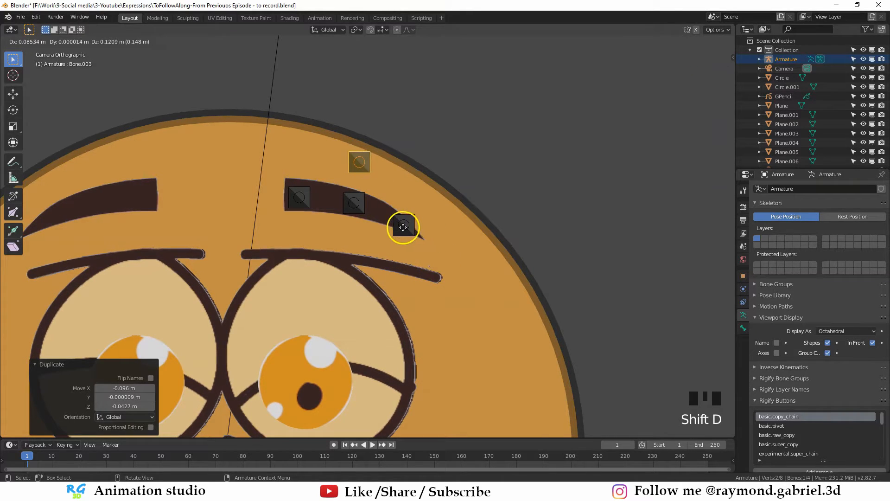
left_click(403, 227)
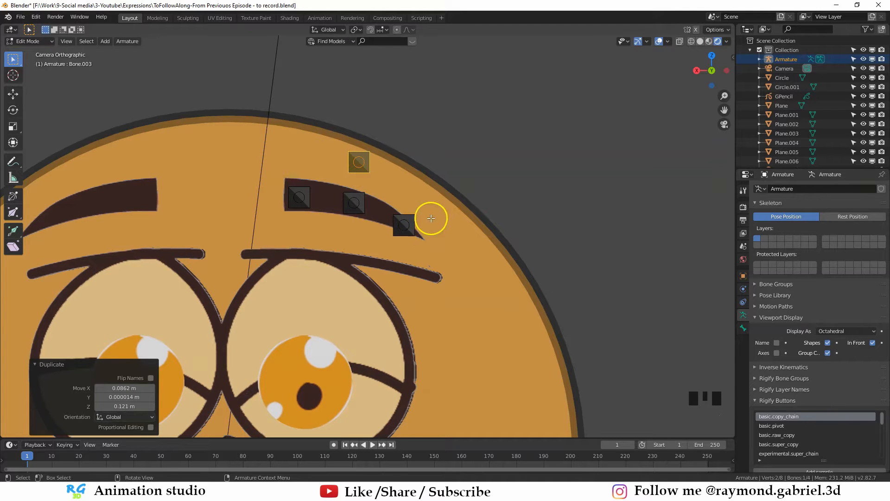
Parent the three bones on the eyebrow to the bone above it, using Keep Offset.
scroll(432, 219, "up", 1)
left_click(360, 191)
left_click(291, 179, "shift")
left_click(425, 223, "shift")
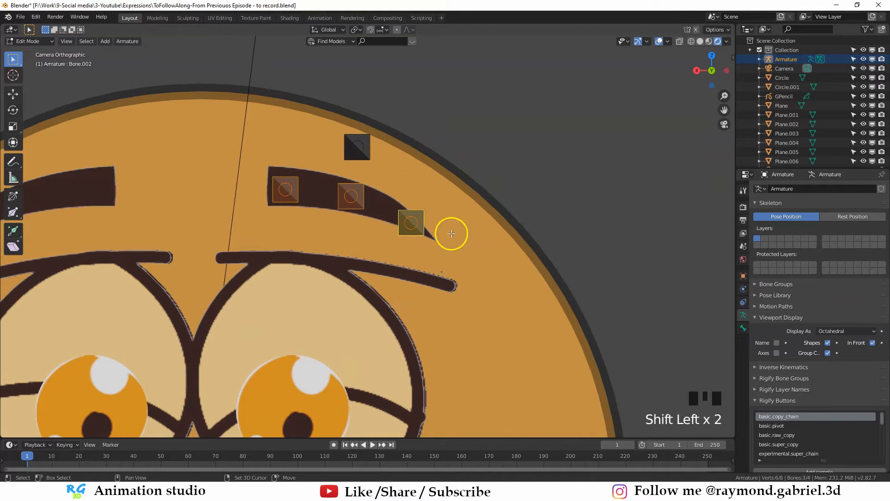
left_click(367, 137, "shift")
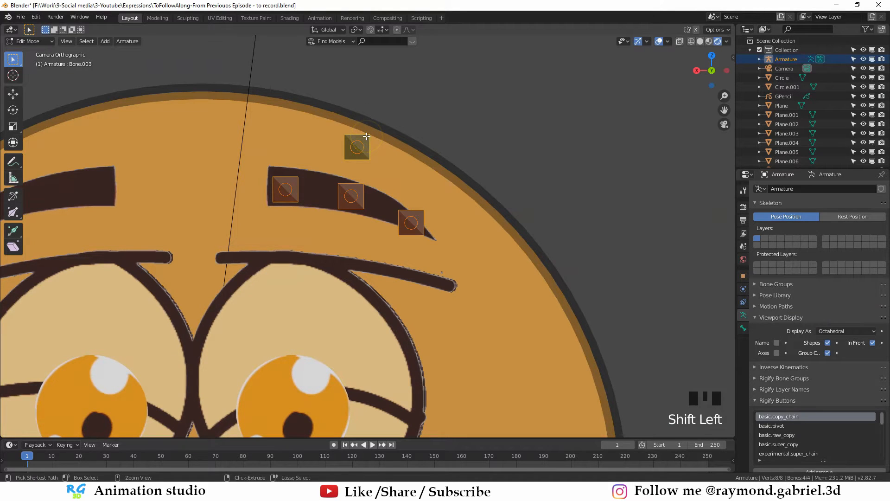
key("ctrl+p")
left_click(332, 147)
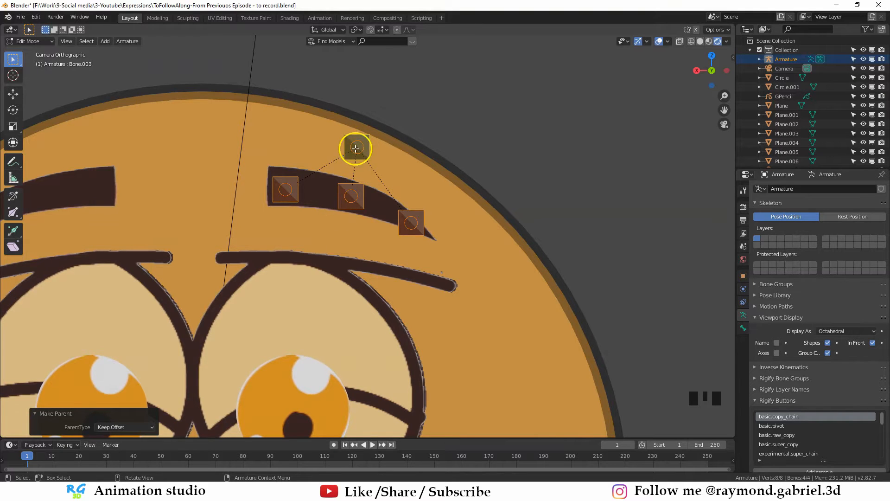
Rename the bone at the eyebrow's inner end as Eyebrow1.L and the middle one as EyeBrow2.
double_click(781, 189)
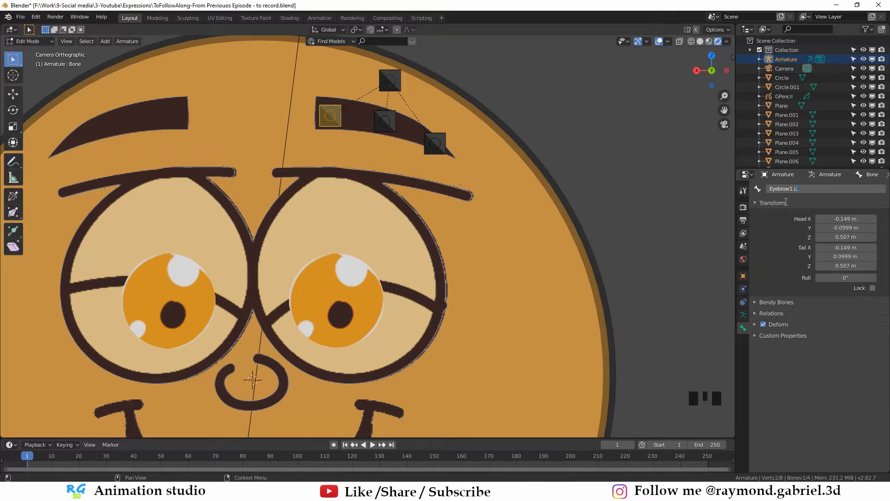
key("Return")
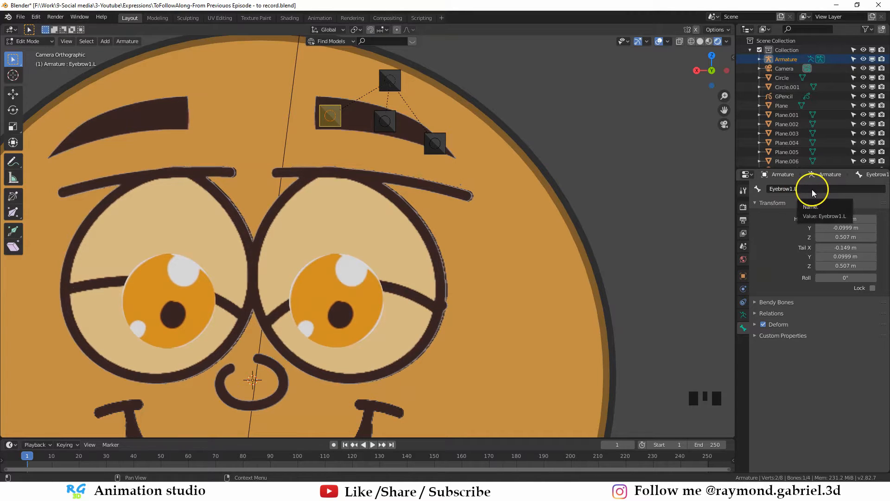
left_click(803, 190)
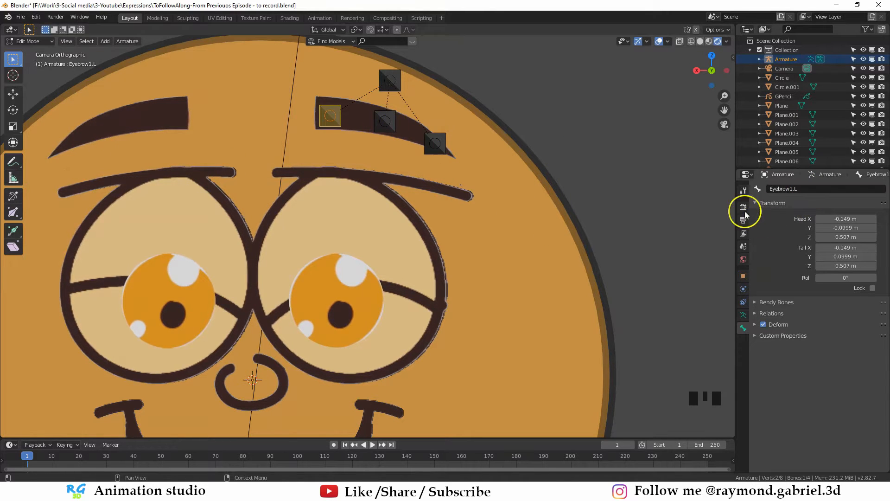
left_click(387, 120)
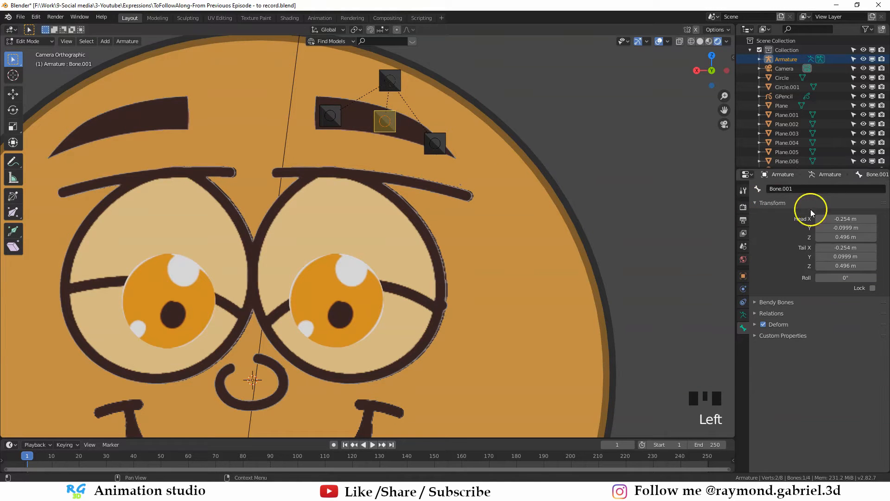
double_click(823, 188)
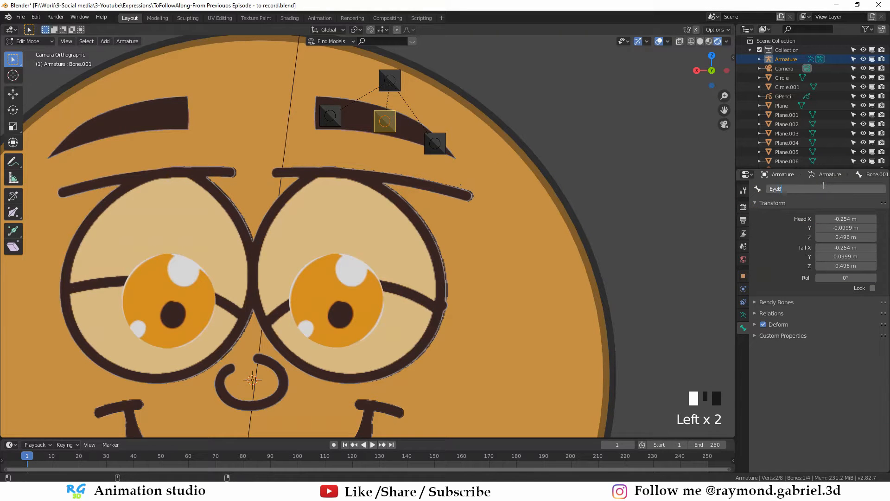
type("EyeBrow2.")
Rename the bone at the eyebrow's outer end as EyeBrow3.L.
left_click(435, 144)
double_click(800, 189)
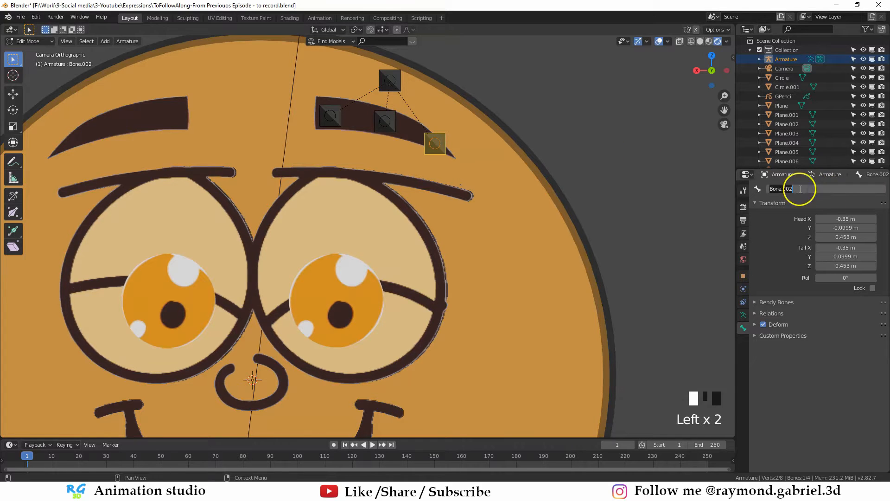
type("EyeBrow3.l")
key("BackSpace")
type("L")
Rename the control bone above the left eyebrow as EyeBrow.L.
left_click(390, 80)
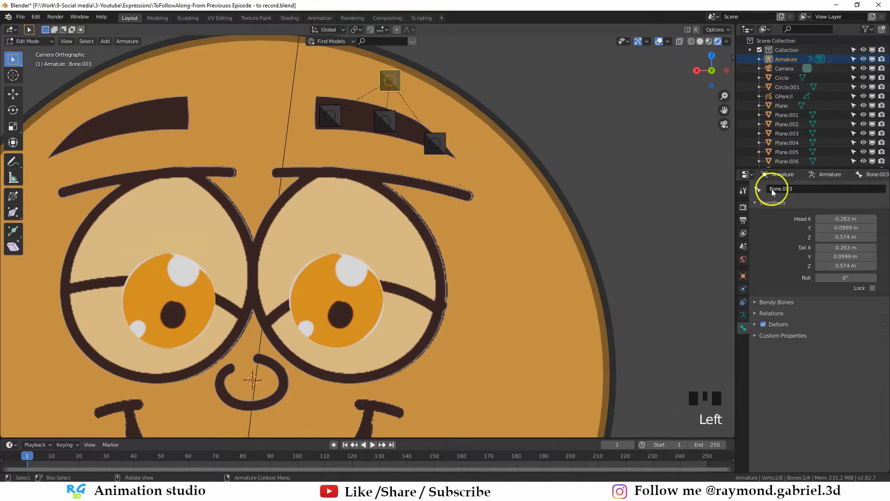
left_click(784, 189)
type("EyeBrow.L")
key("Return")
Add a new bone near the top of the left eye and rotate it -90° about the X axis.
scroll(458, 222, "down", 1)
middle_click_drag(457, 221, 480, 170, "shift")
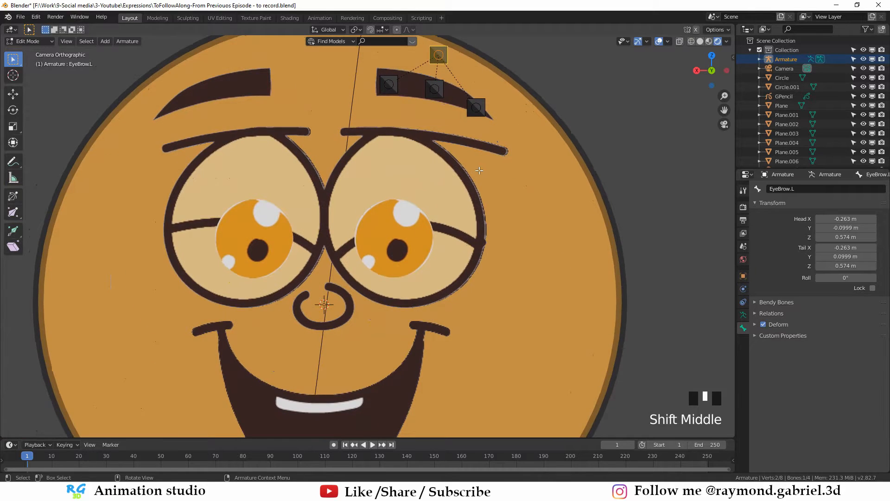
right_click(394, 153, "shift")
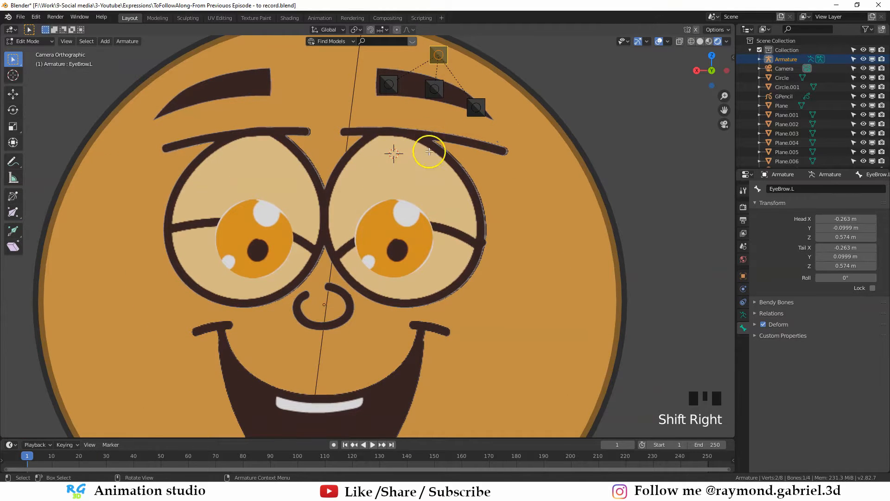
key("shift+a")
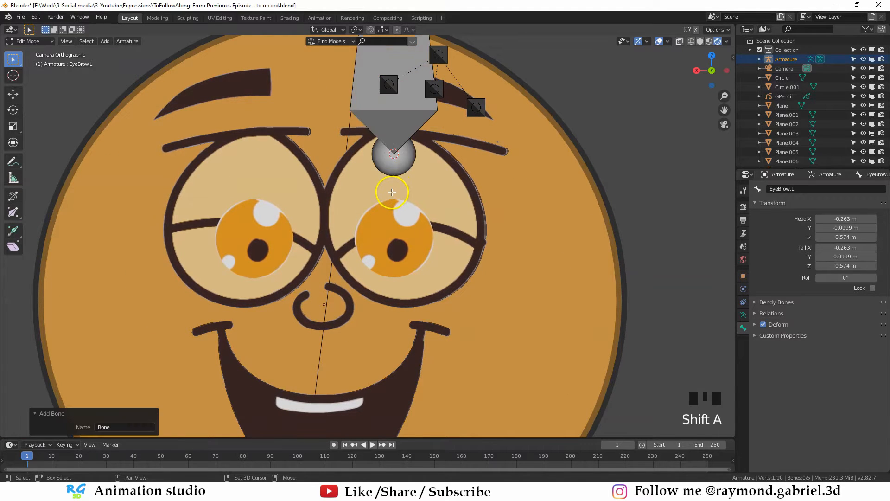
scroll(396, 145, "down", 1)
middle_click_drag(396, 145, 321, 170, "shift")
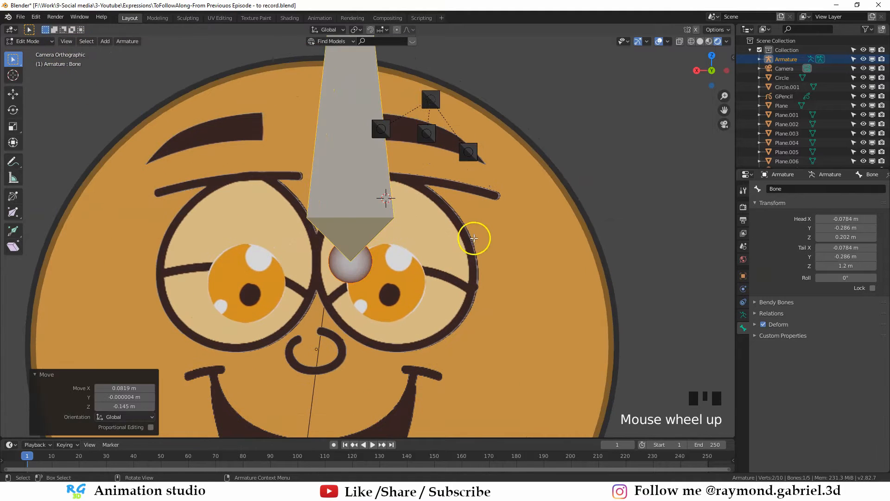
type("r")
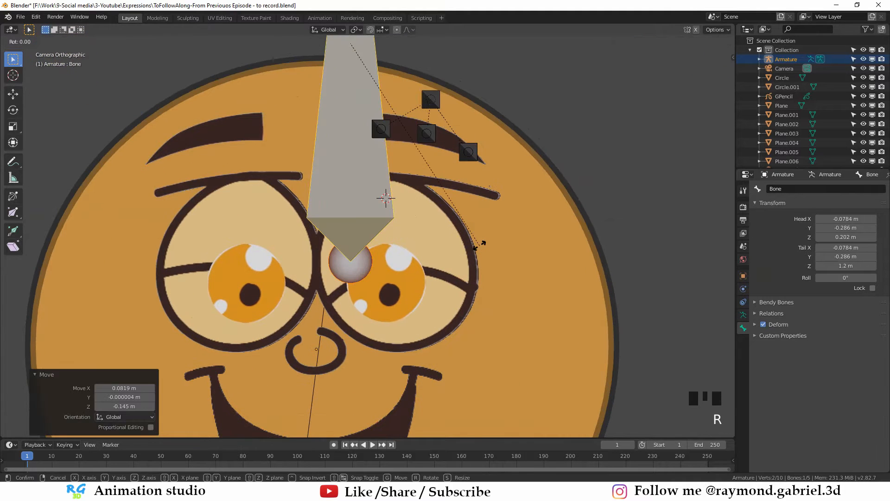
type("x90")
key("minus")
key("Return")
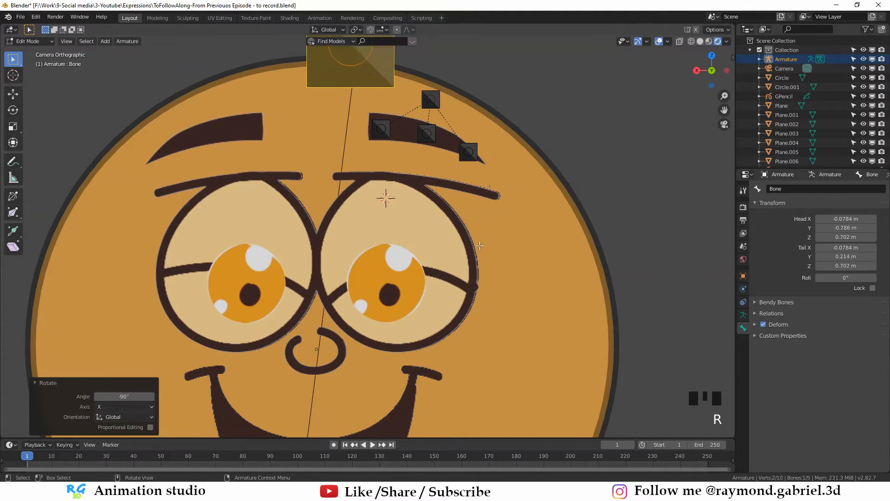
Scale the new bone down at the left eye's top edge and duplicate it about 0.15 m straight down.
key("g")
left_click(525, 310)
key("s")
middle_click_drag(442, 239, 420, 207, "shift")
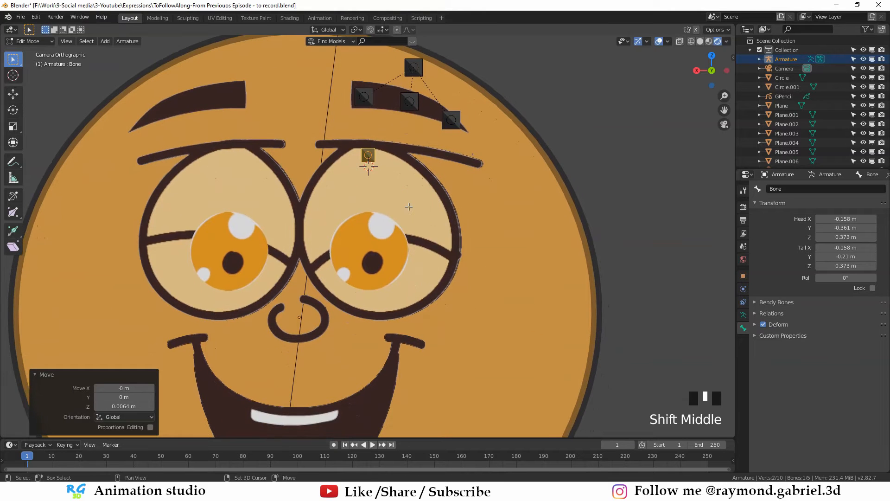
key("shift+d")
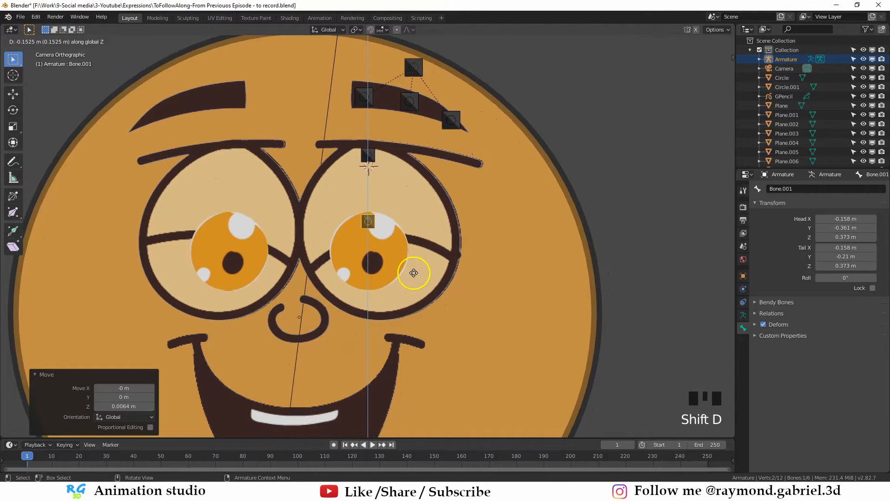
left_click(413, 271)
Hide both iris circles and return to editing the armature's bones.
key("ctrl+Tab")
left_click(347, 238)
left_click(244, 255, "shift")
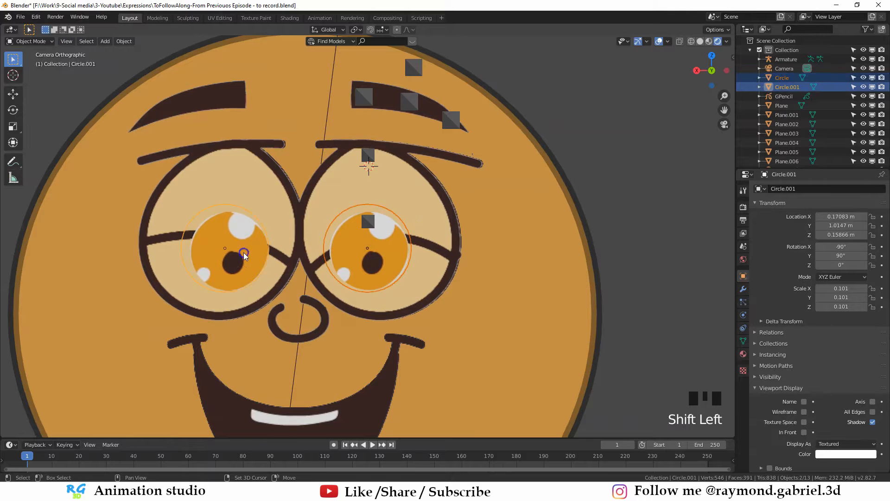
key("h")
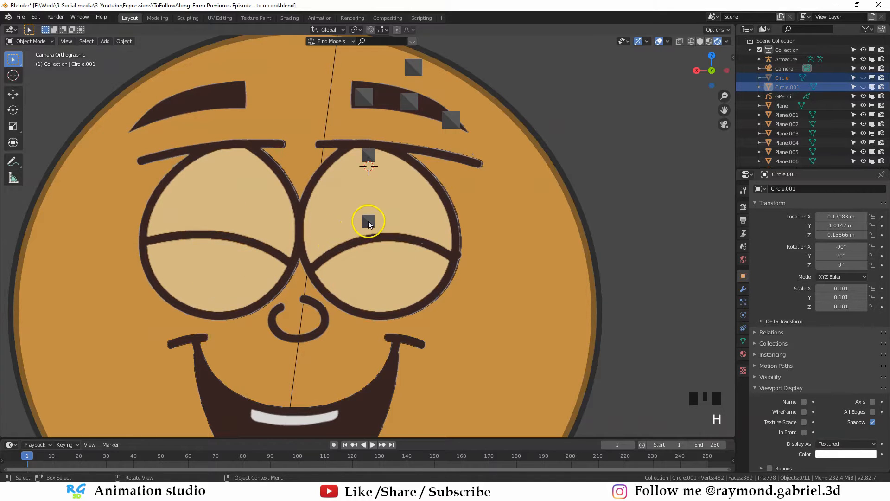
left_click(368, 221)
key("Tab")
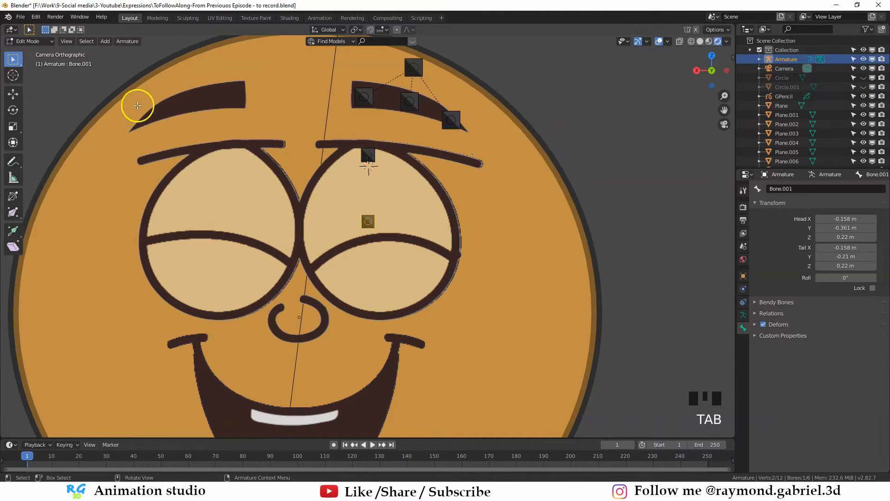
Duplicate the bone to just below the middle of the left eyelid line, and shift the bone above the line toward the middle.
scroll(379, 222, "up", 1)
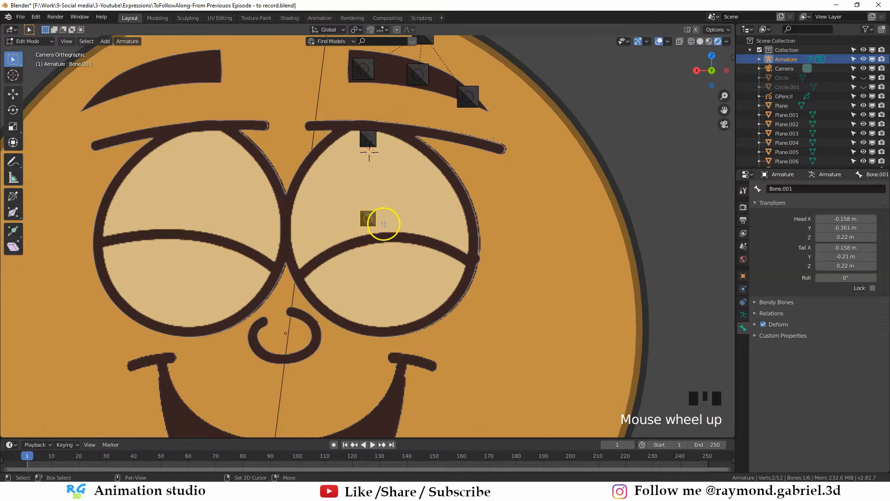
key("shift+d")
key("z")
left_click(390, 263)
middle_click_drag(390, 263, 408, 218, "shift")
key("g")
left_click(422, 213)
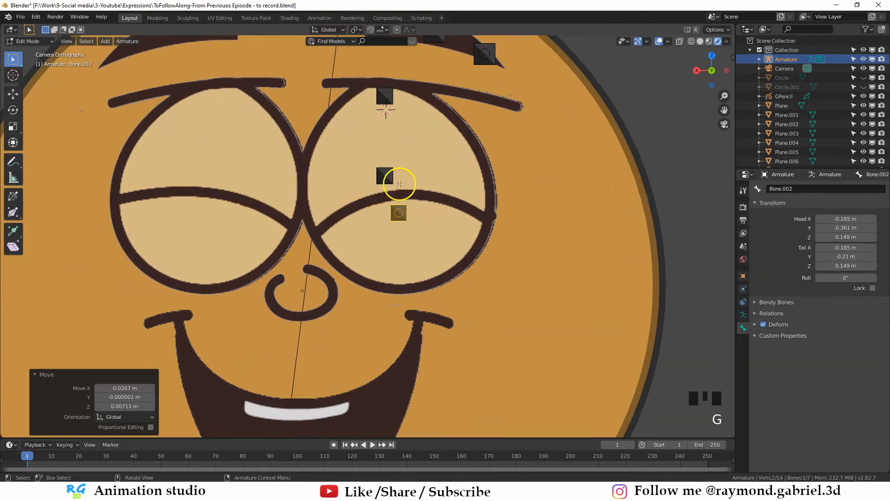
left_click(391, 174)
key("g")
left_click(412, 179)
Duplicate the bone below the eyelid line about 0.11 m down to the eye's bottom edge, and nudge the bone above the line.
left_click(406, 208)
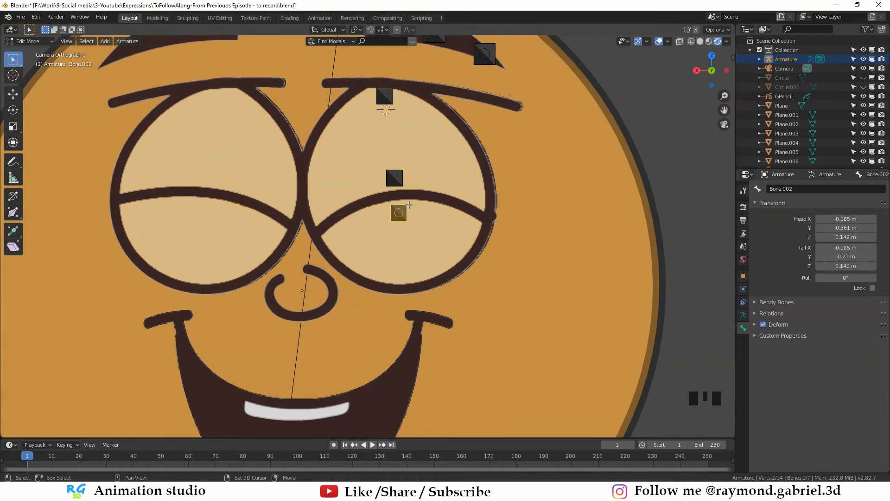
key("shift+d")
key("z")
left_click(411, 261)
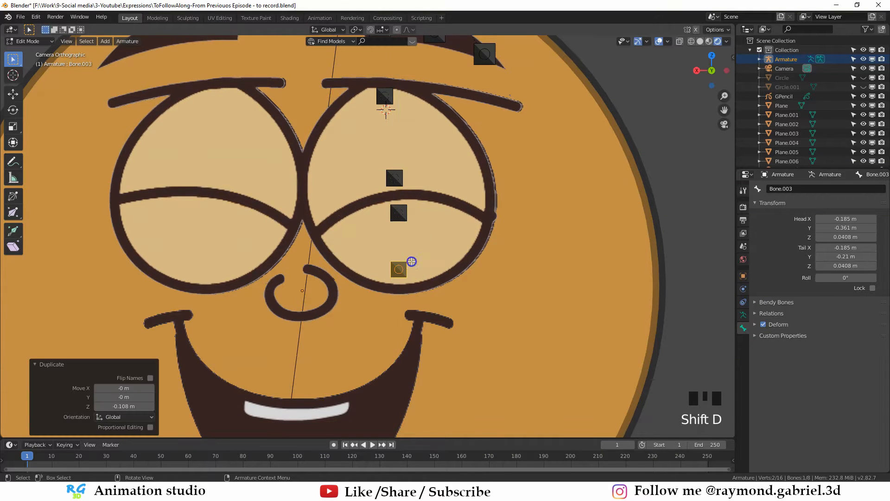
left_click(395, 178)
key("g")
key("g")
left_click(408, 202)
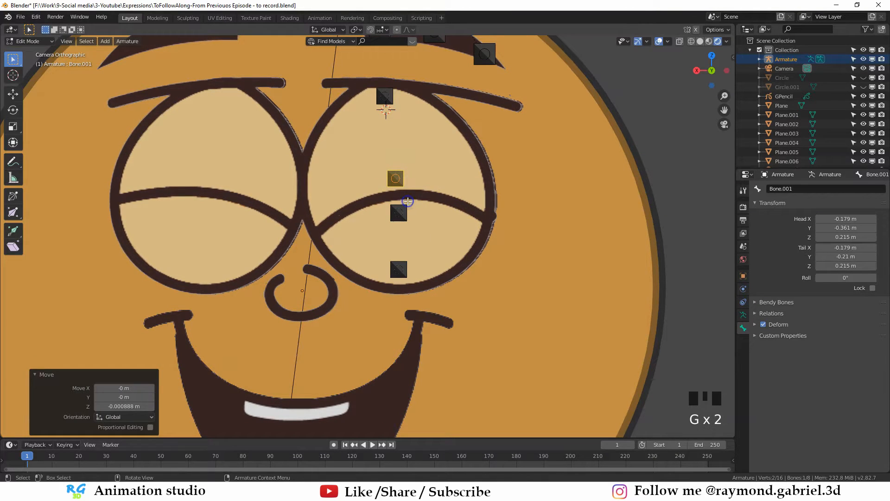
Duplicate the middle bone above the eyelid line twice, placing copies above the line's outer and inner ends.
key("shift+d")
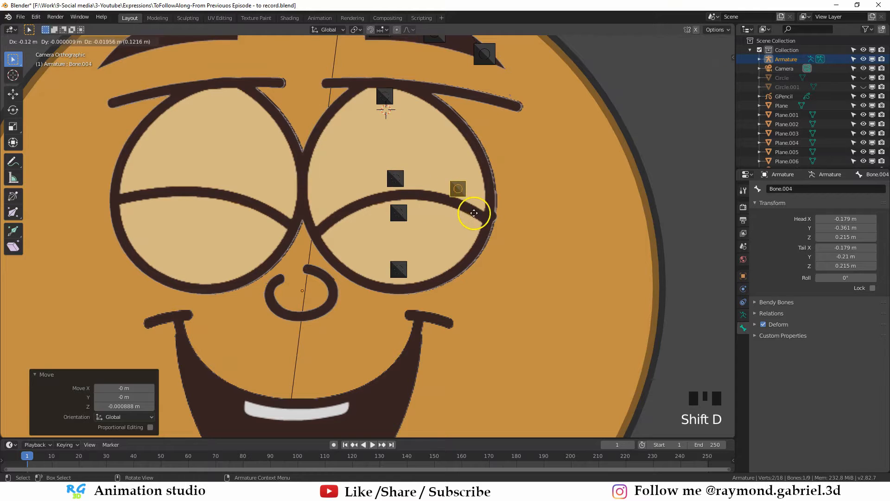
left_click(490, 213)
key("shift+d")
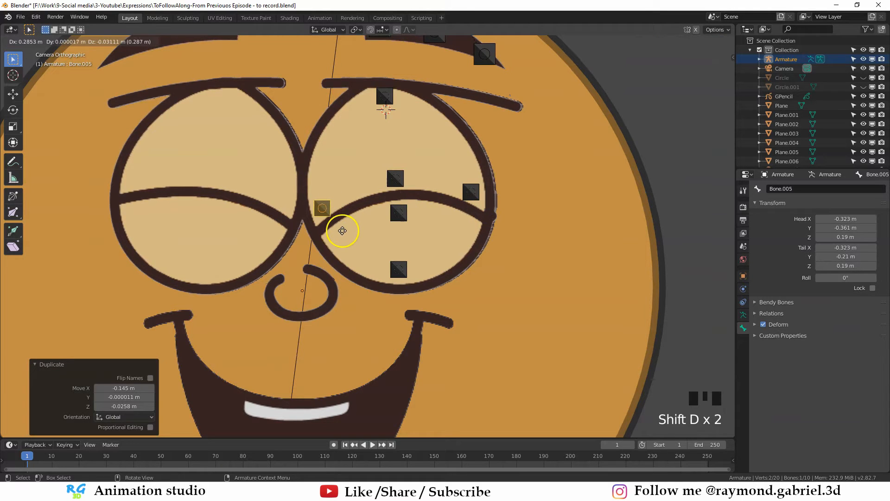
left_click(342, 228)
Duplicate the middle bone below the eyelid line twice, placing copies below the line's outer and inner ends.
left_click(405, 205)
key("shift+d")
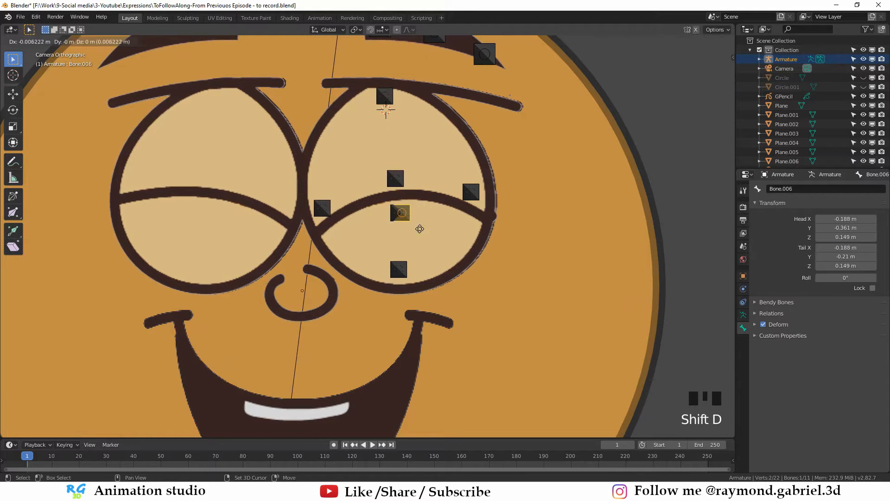
left_click(480, 236)
key("shift+d")
left_click(364, 249)
Duplicate the left eye's top bone to a point between the two eyes and enlarge the copy to about 1.27 times.
scroll(396, 220, "down", 1)
middle_click_drag(399, 215, 365, 237, "shift")
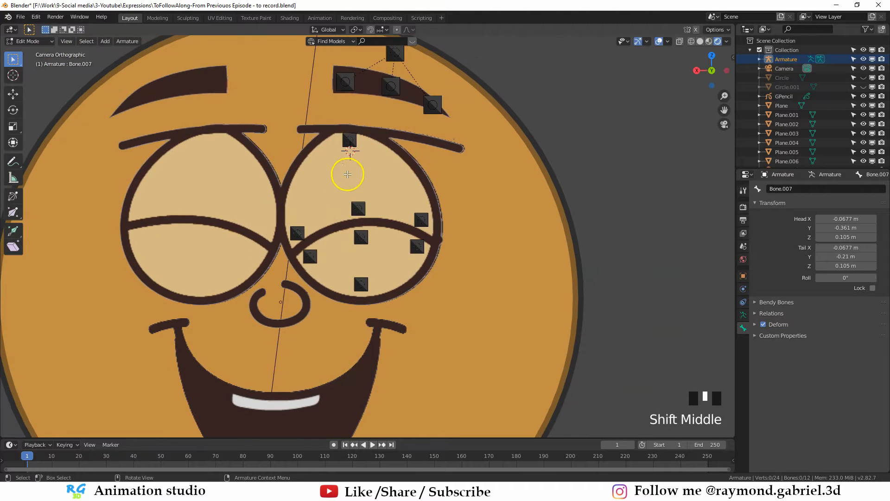
left_click(350, 143)
scroll(357, 158, "up", 2)
key("shift+d")
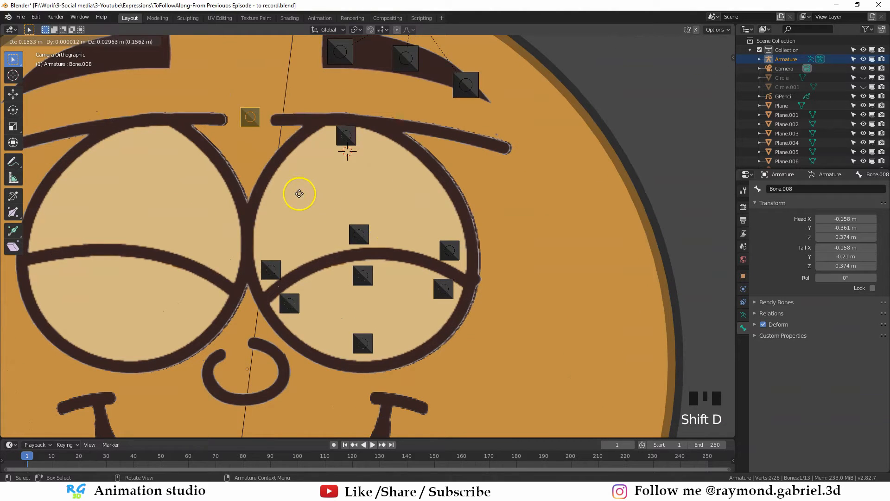
left_click(299, 194)
key("s")
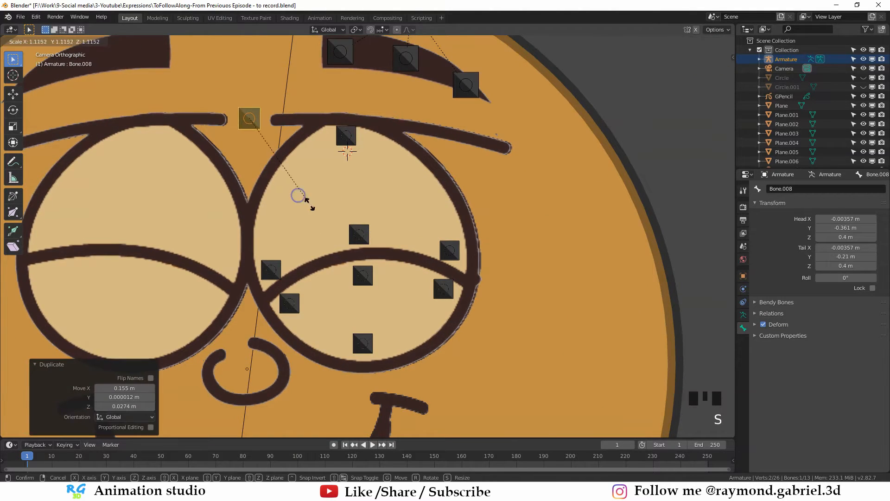
left_click(318, 213)
middle_click_drag(353, 196, 368, 161, "shift")
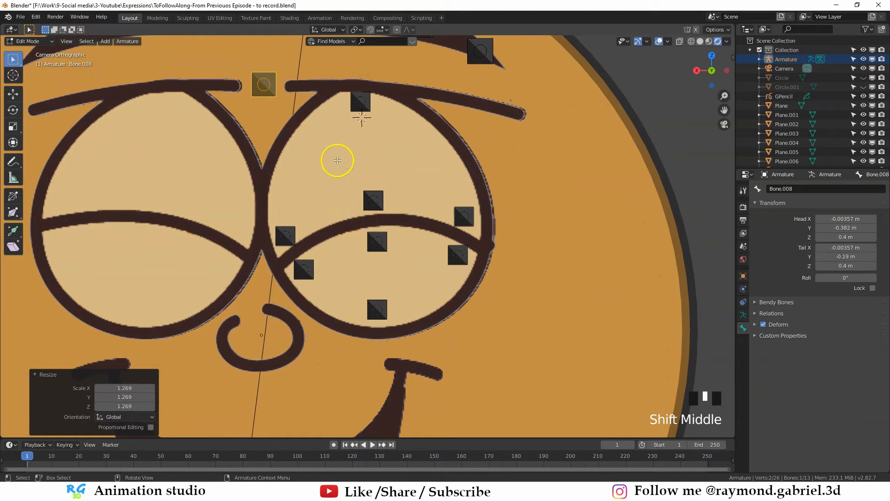
Parent all eight left-eye bones to the larger bone between the eyes, using Keep Offset.
left_click(353, 111)
left_click(376, 197, "shift")
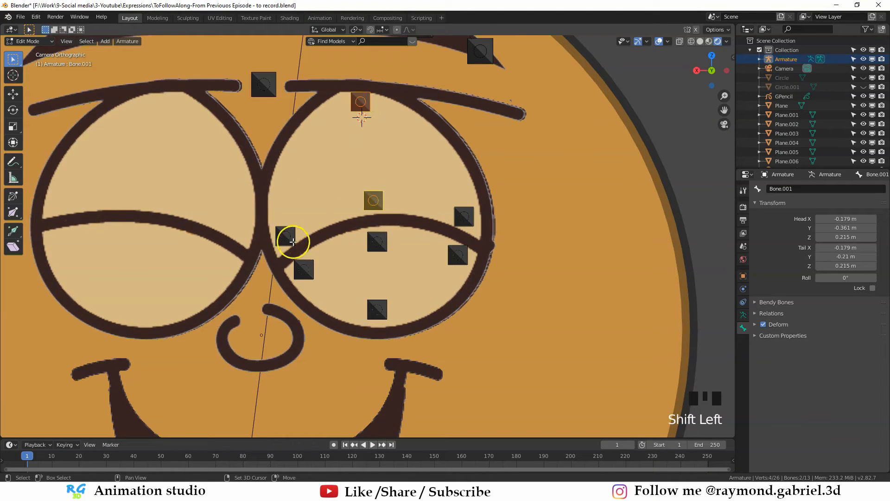
left_click(296, 224, "shift")
left_click(304, 269, "shift")
left_click(377, 242, "shift")
left_click(465, 217, "shift")
left_click(458, 255, "shift")
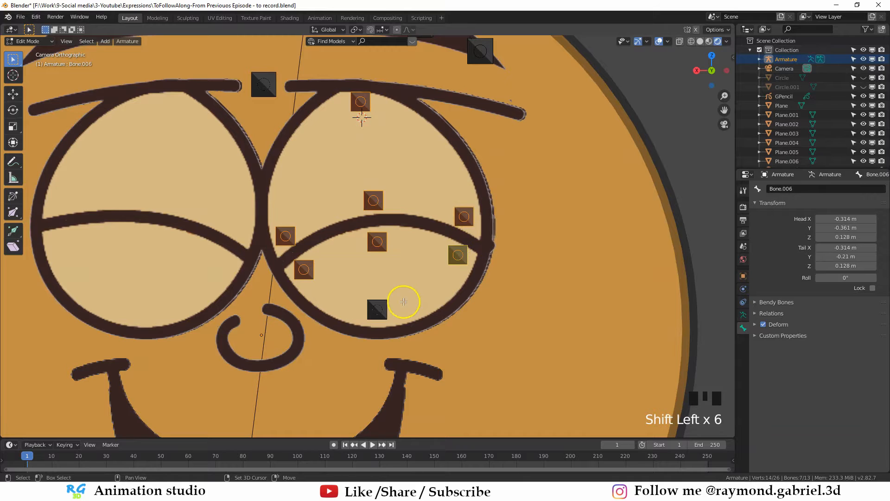
left_click(378, 309, "shift")
left_click(273, 77, "shift")
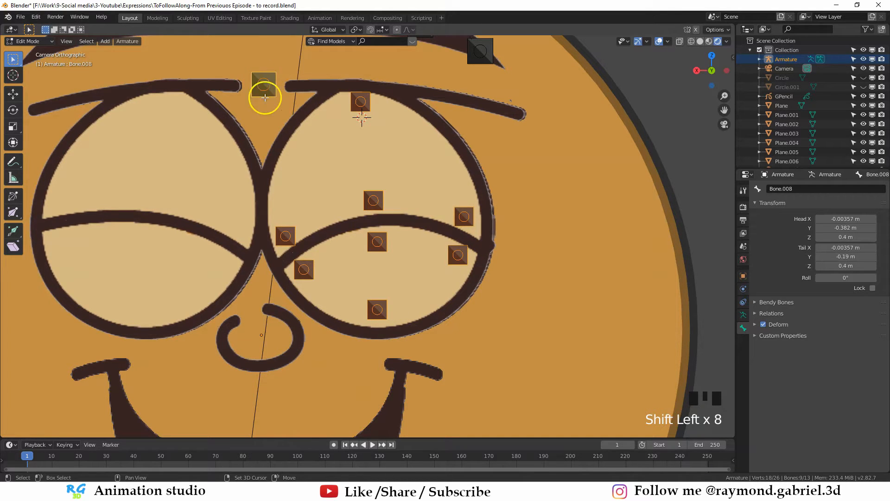
key("ctrl+p")
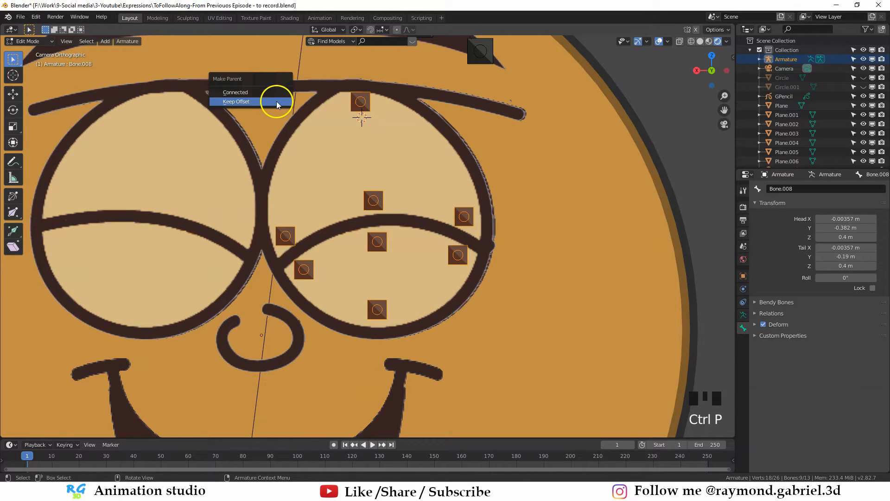
left_click(248, 105)
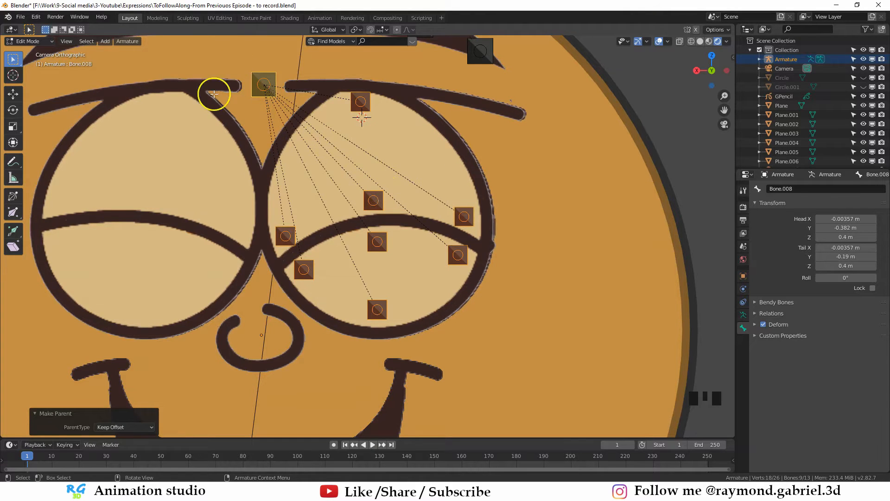
Rename the bone at the top edge of the left eye as Top.L.
key("alt+a")
left_click(376, 98)
left_click(371, 99)
left_click(788, 189)
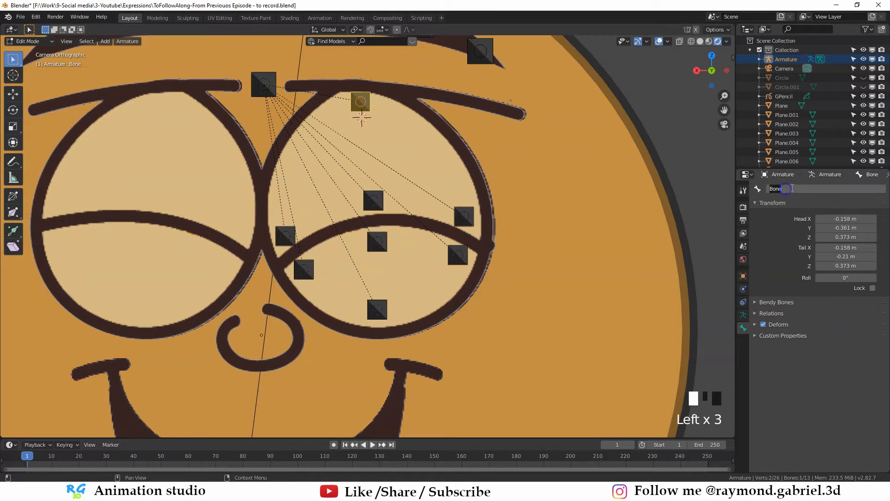
type("Top.L")
key("Return")
Rename the middle and outer bones above the eyelid line as eyelid bones, and the inner bone below it as Eyelid4.L.
left_click(376, 199)
left_click(780, 189)
left_click(469, 208)
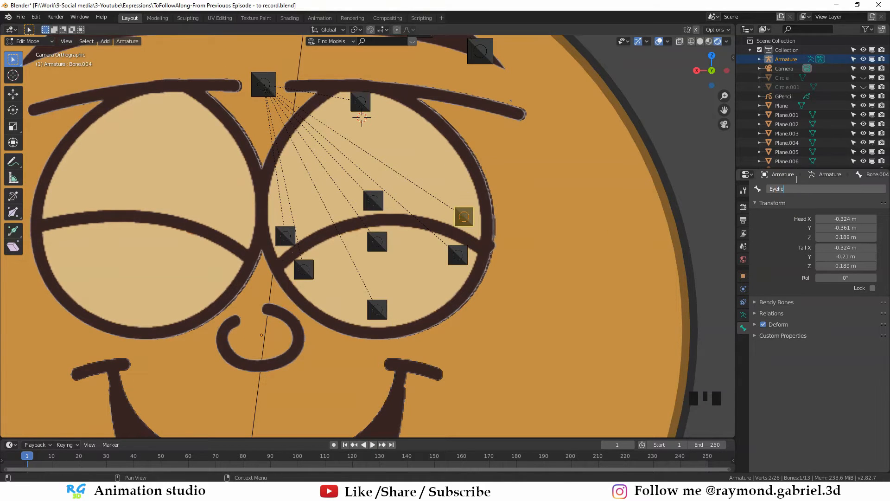
left_click(304, 269)
left_click(787, 188)
type("Eyelid.R")
Rename the middle and outer bones below the left eyelid line as eyelid bones.
left_click(383, 233)
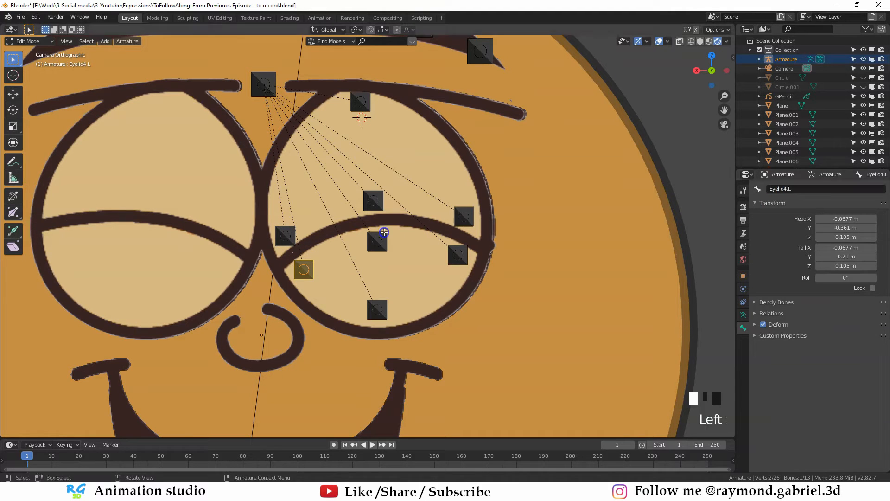
left_click(788, 188)
type("EyeLid.M")
left_click(458, 255)
left_click(789, 189)
type("EyeLid.L")
key("Return")
Rename the bone at the left eye's bottom edge with a .L suffix, and the larger bone between the eyes as EyeCtrl.L.
left_click(381, 307)
left_click(788, 189)
type("Bottom")
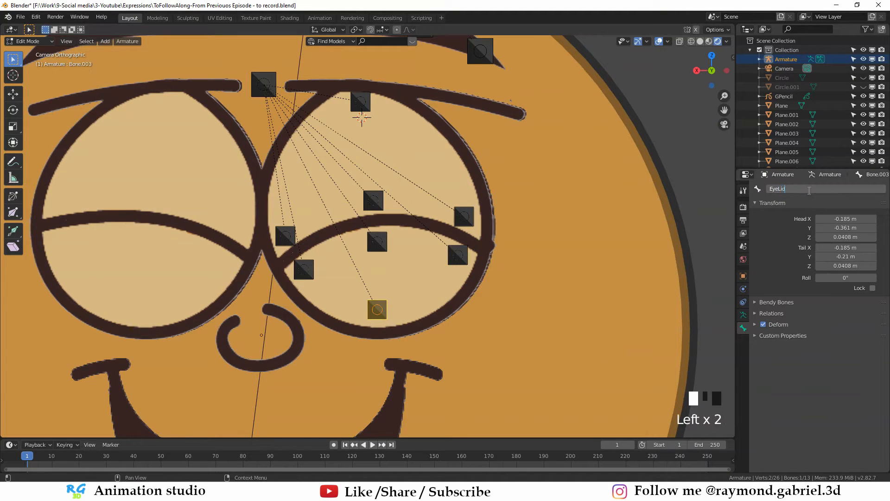
key("BackSpace")
key("BackSpace")
key("BackSpace")
type(".L")
left_click(264, 85)
left_click(788, 188)
type("EyeCtrl.L")
key("Return")
Check the names of the control bones above the left eyebrow and between the eyes.
scroll(371, 140, "down", 1)
middle_click_drag(413, 116, 420, 179, "shift")
left_click(422, 79)
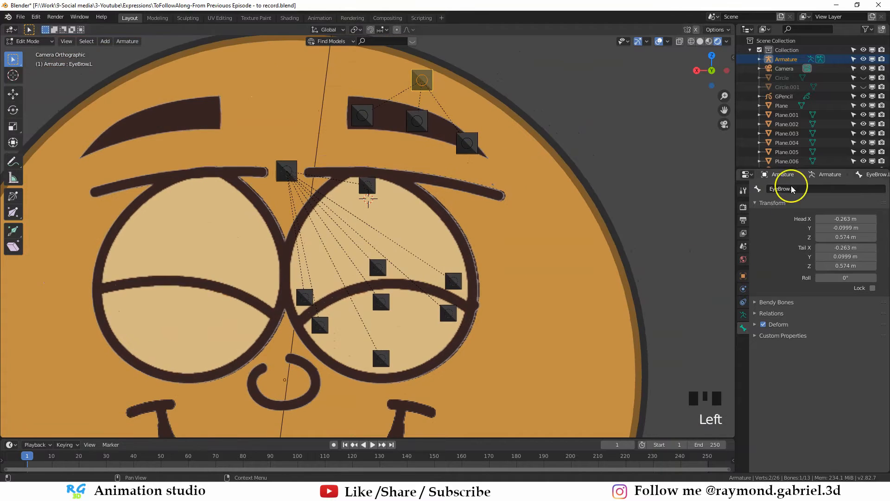
left_click(792, 189)
middle_click_drag(432, 251, 451, 170, "shift")
left_click(303, 92)
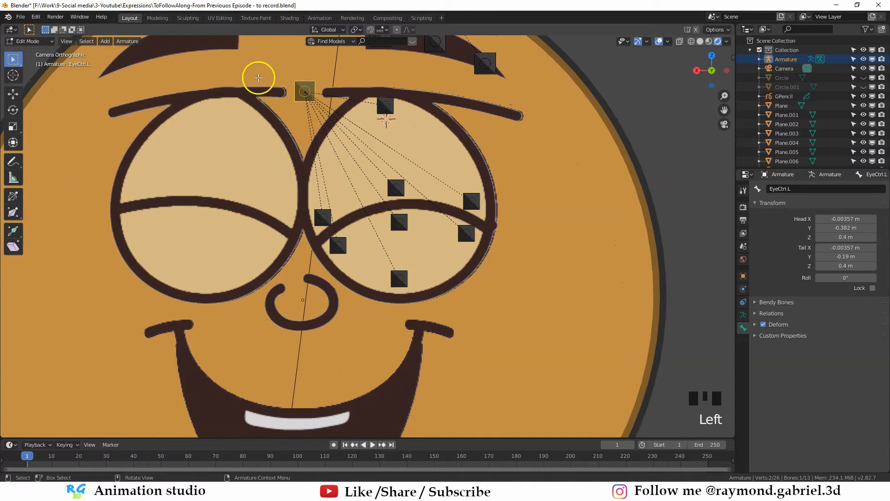
Disable Deform on the control bones EyeCtrl.L between the eyes and EyeBrowCTRL.L above the left eyebrow.
middle_click_drag(334, 86, 312, 189, "shift")
left_click(425, 94)
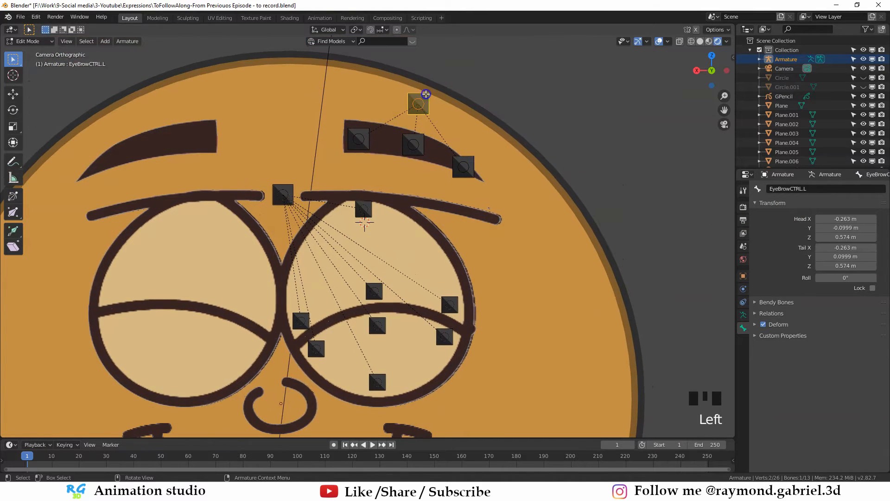
left_click(291, 185)
left_click(744, 330)
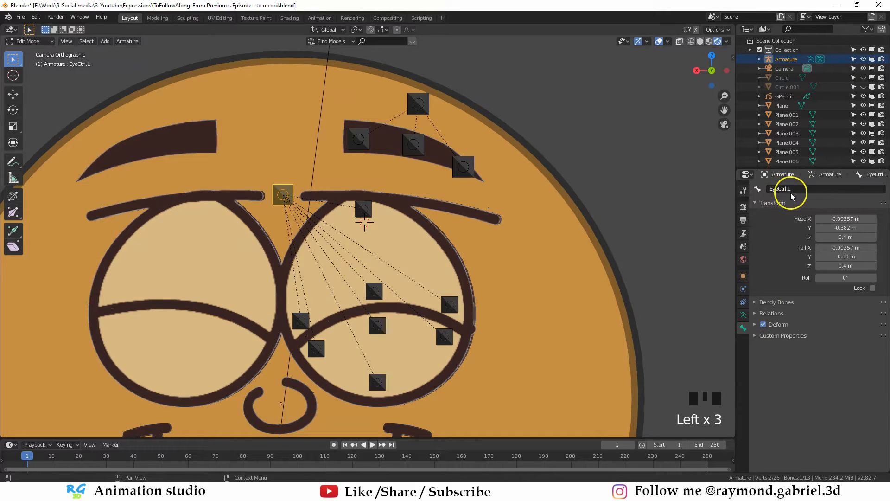
left_click(764, 324)
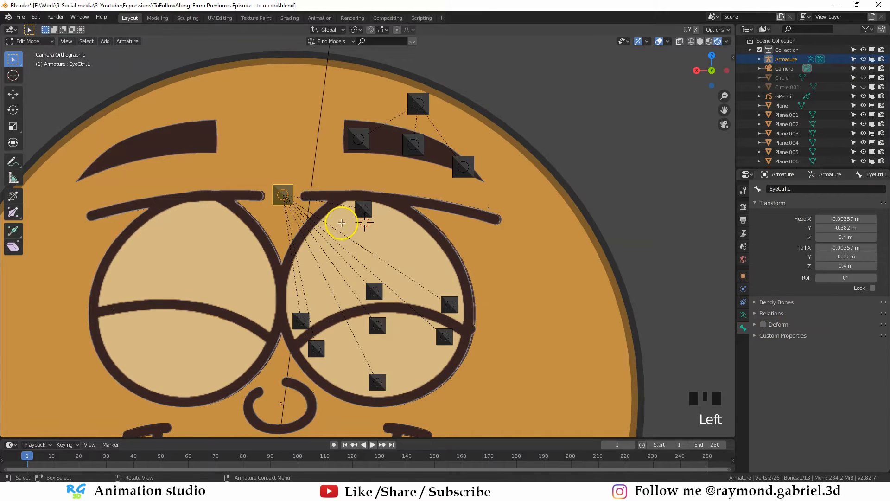
left_click(421, 96)
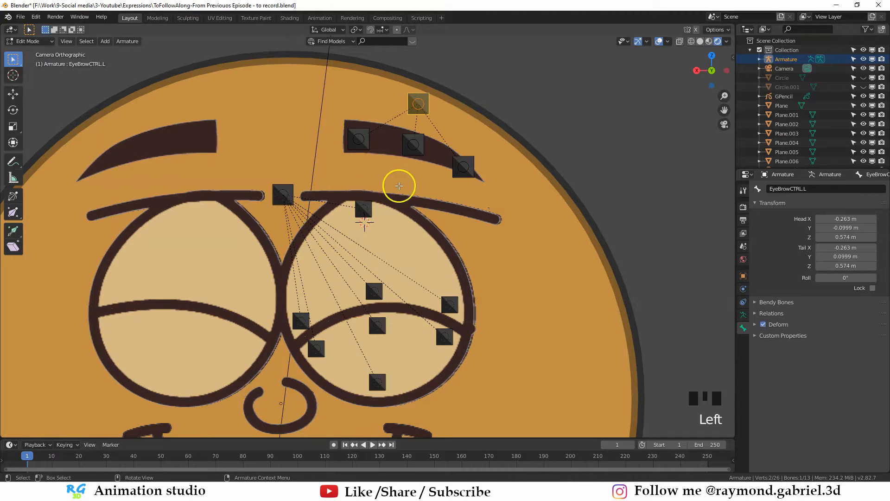
left_click(763, 324)
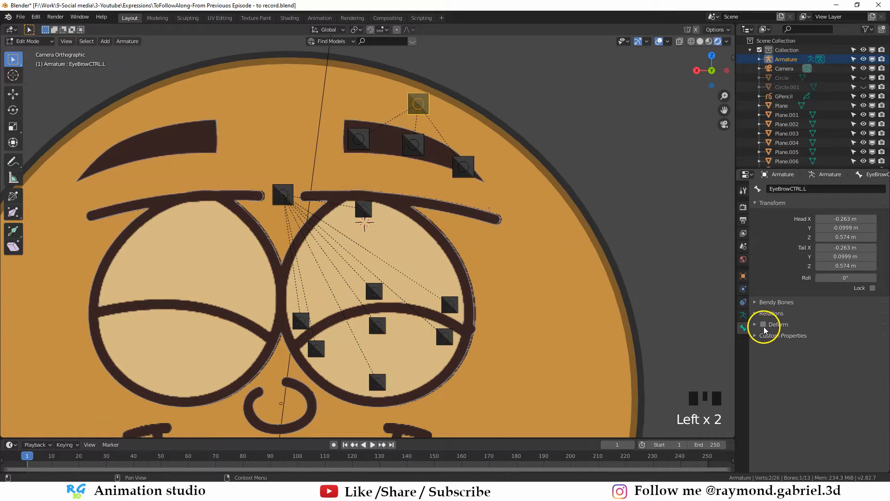
Add a bone at the mouth, rotate it -90° about X, shrink it and place it just above the upper lip.
middle_click_drag(352, 431, 367, 210, "shift")
right_click(369, 212, "shift")
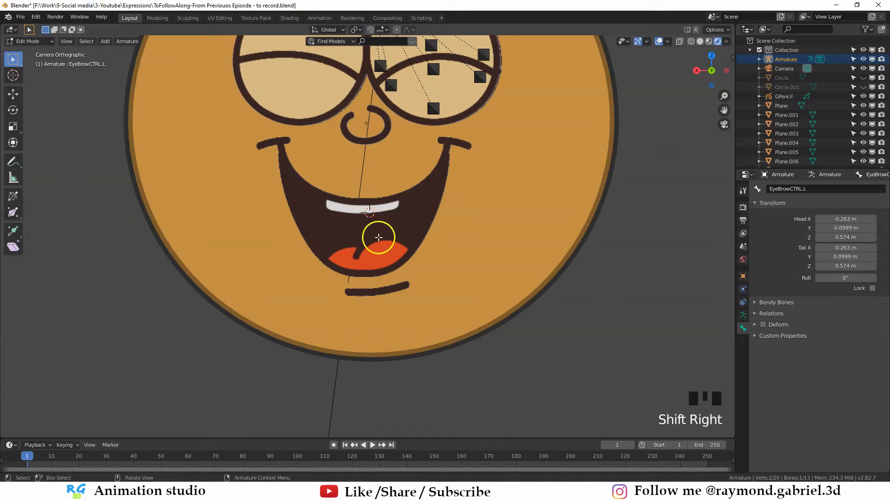
scroll(375, 225, "up", 1)
key("shift+a")
scroll(394, 169, "down", 2)
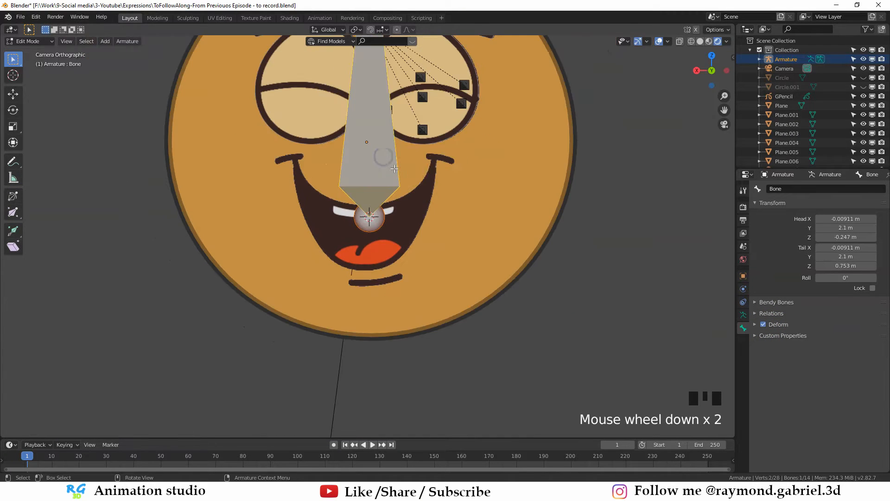
middle_click_drag(477, 257, 462, 305, "shift")
type("r")
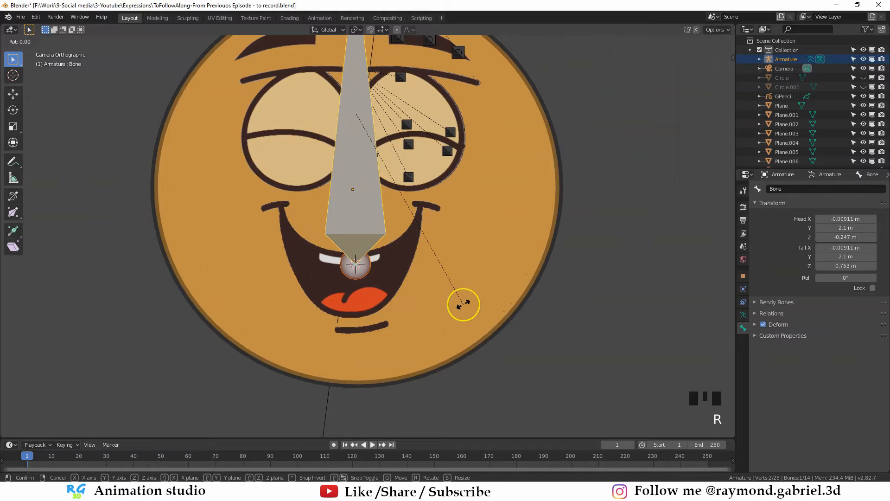
type("x90-")
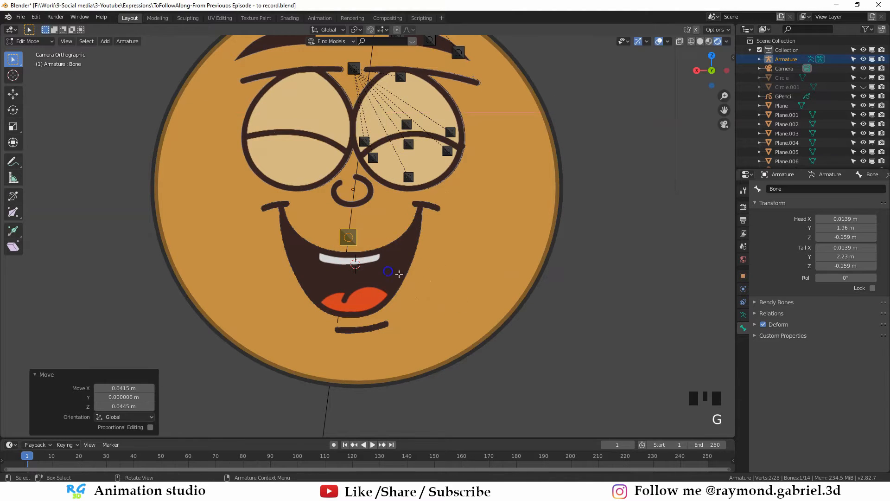
key("s")
left_click(405, 267)
Duplicate the upper-lip bone straight down along Z by about 0.33 m to below the mouth.
key("shift+d")
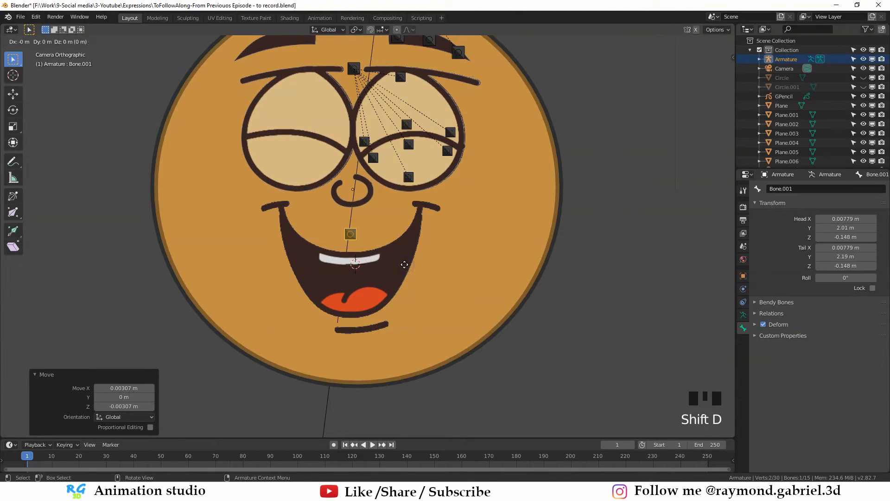
key("z")
left_click(402, 363)
Duplicate further bones to both sides of the mouth, about 0.4 m apart, and one midway between them at the mouth's centre.
key("shift+d")
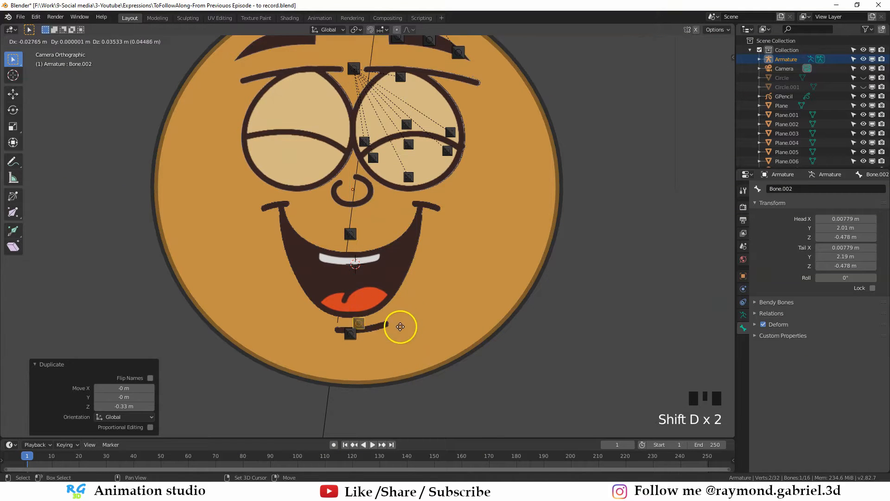
left_click(455, 282)
key("shift+d")
left_click(342, 281)
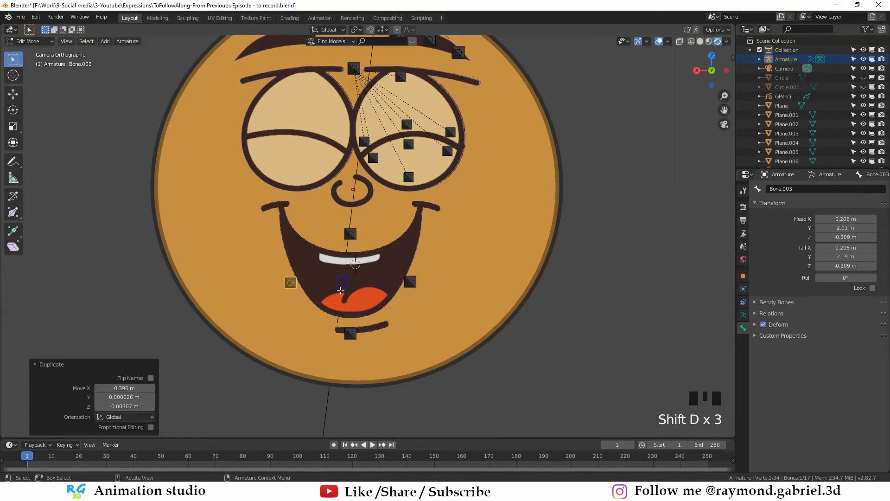
key("shift+d")
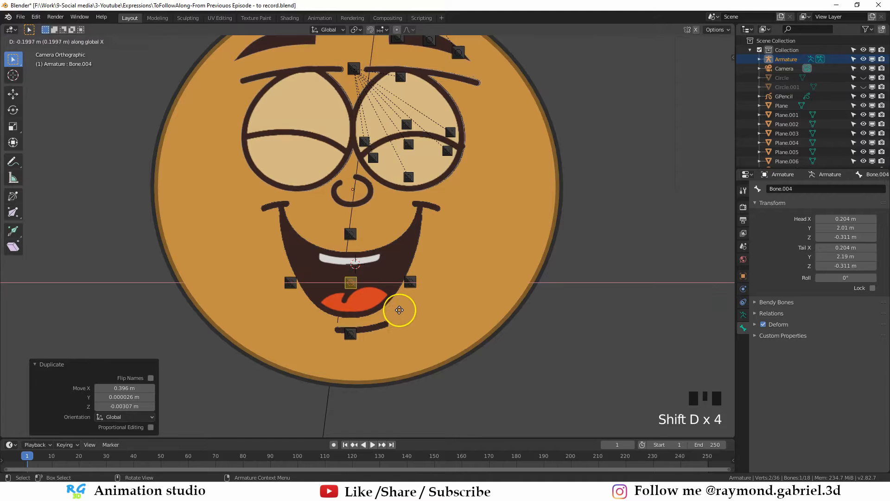
left_click(399, 310)
Parent the upper, lower and two side mouth bones to the central mouth bone, keeping their offset.
scroll(399, 310, "up", 2)
middle_click_drag(361, 249, 349, 187, "shift")
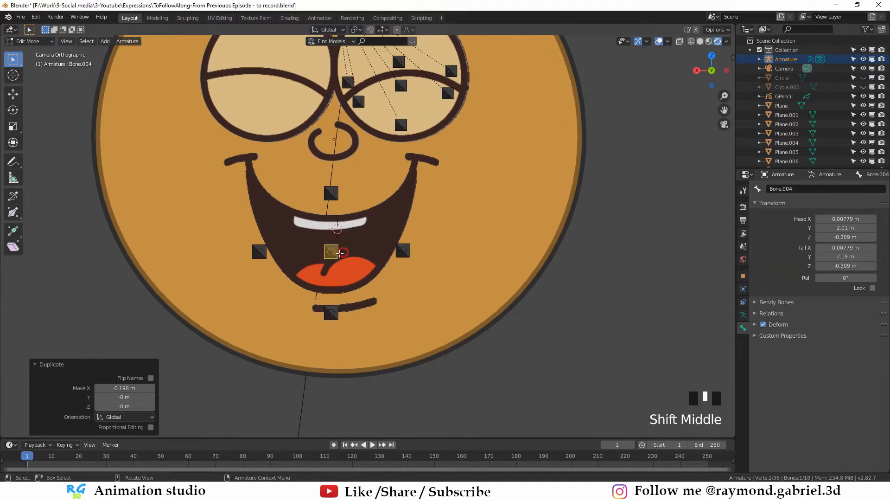
left_click(339, 186)
left_click(263, 249, "shift")
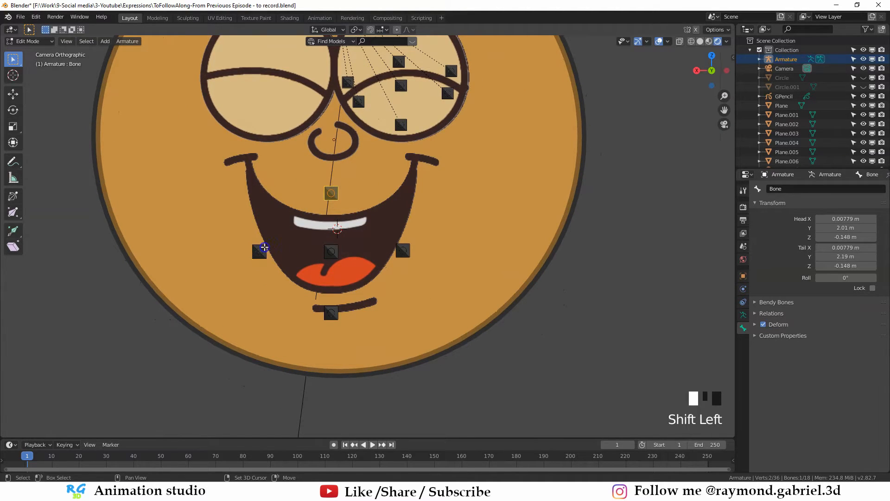
left_click(269, 245)
left_click(403, 250, "shift")
left_click(332, 312, "shift")
left_click(334, 244, "shift")
left_click(336, 246, "shift")
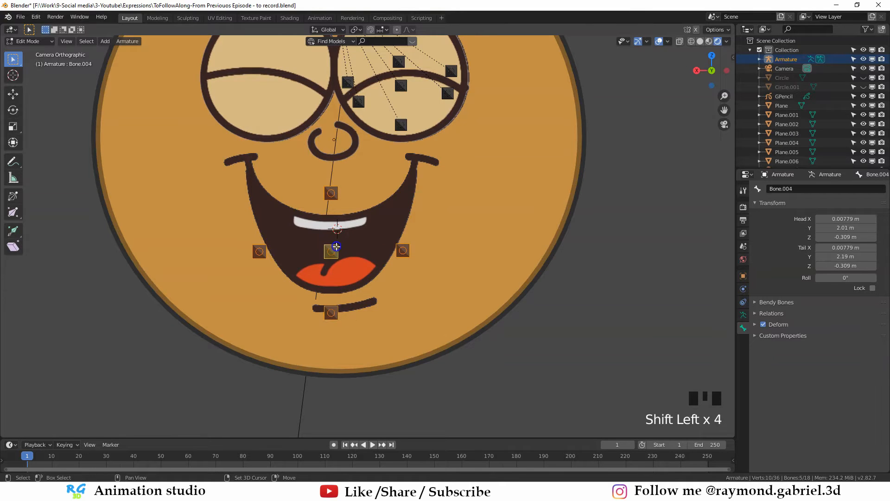
key("ctrl+p")
left_click(337, 255)
Rename the bone above the upper lip as Mouth1.L.
left_click(332, 194)
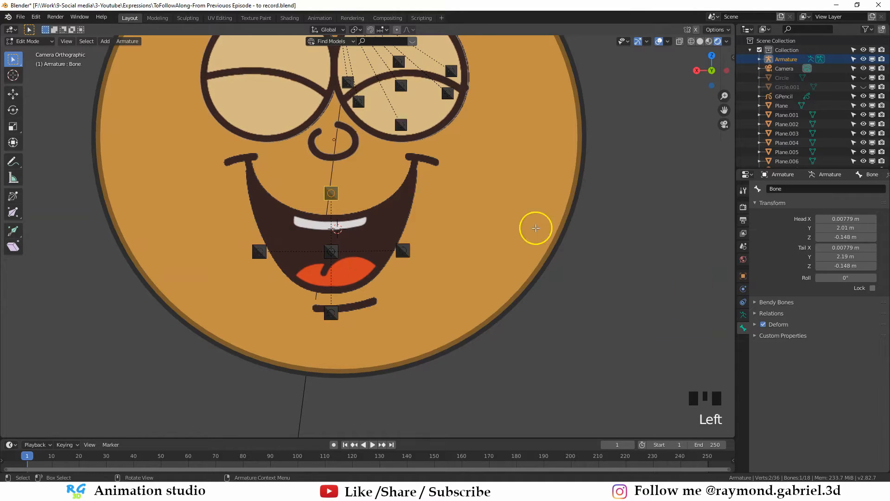
left_click(784, 188)
type("Mouth1.L")
key("Return")
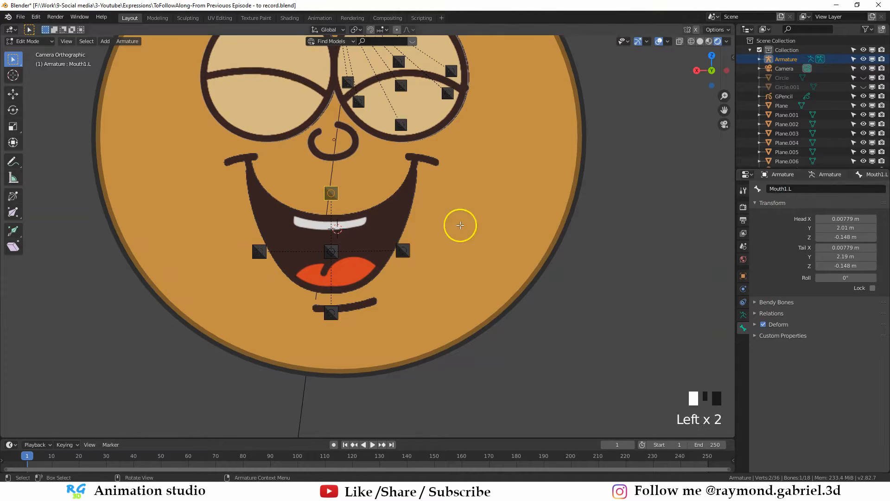
Name the mouth's side bones Mouth2.L and Mouth3.L, and rename the bone at the mouth's centre.
left_click(334, 246)
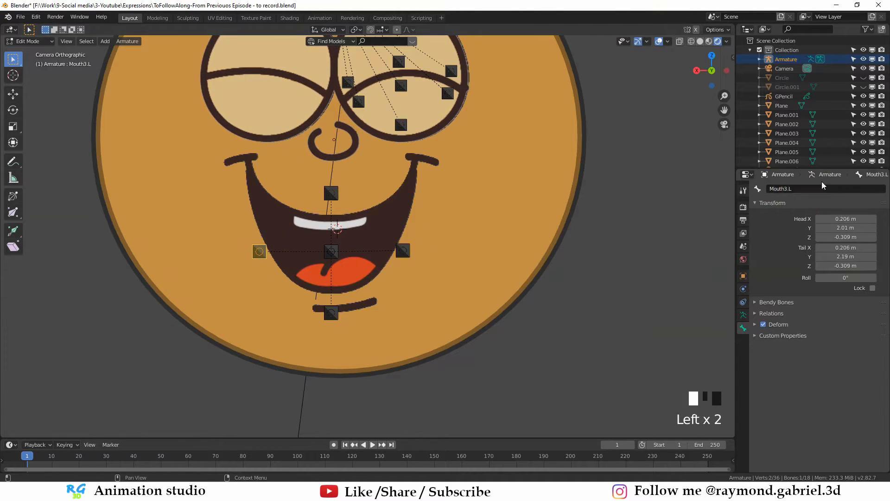
left_click(333, 246)
left_click(784, 189)
left_click(408, 246)
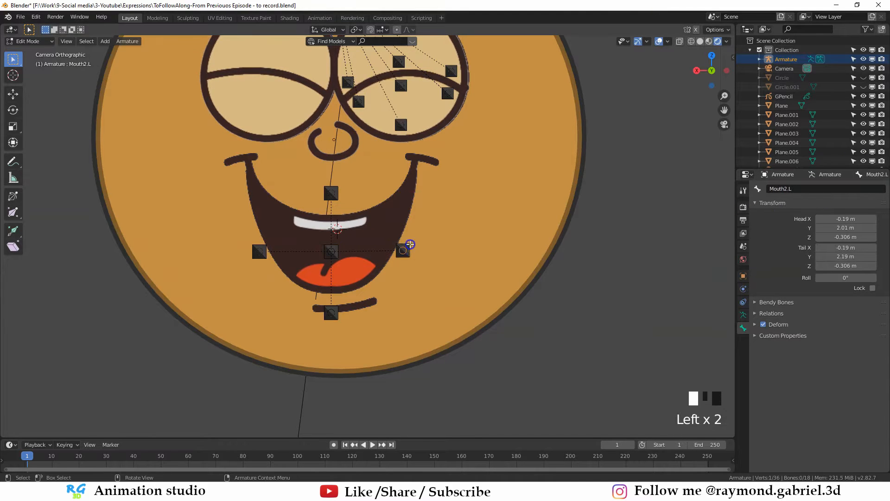
Delete the side mouth bone Mouth3.L.
left_click(261, 250)
scroll(246, 260, "up", 1)
key("x")
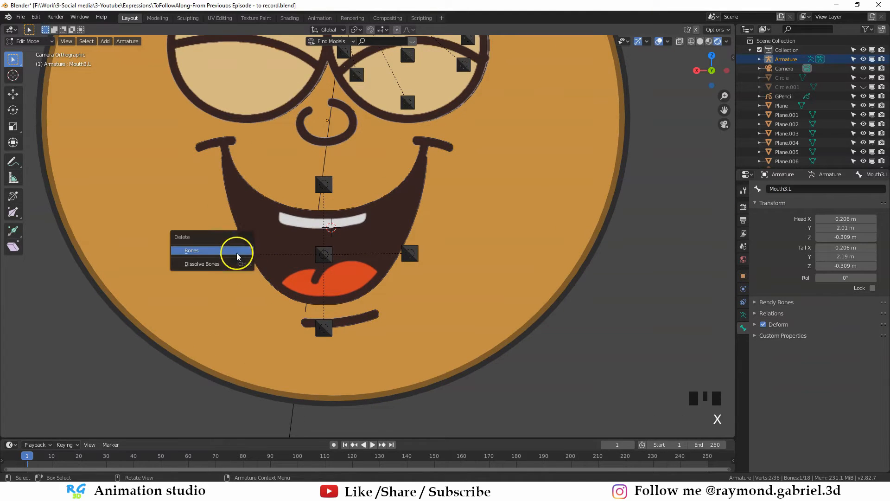
left_click(232, 251)
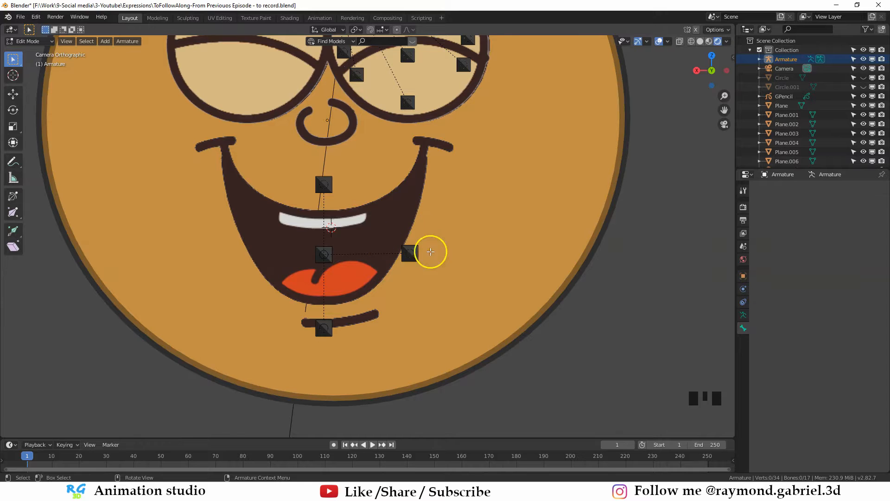
Move the three left eyebrow bones and their control bone along the Y axis to the depth of the eyebrow artwork.
scroll(311, 198, "down", 3)
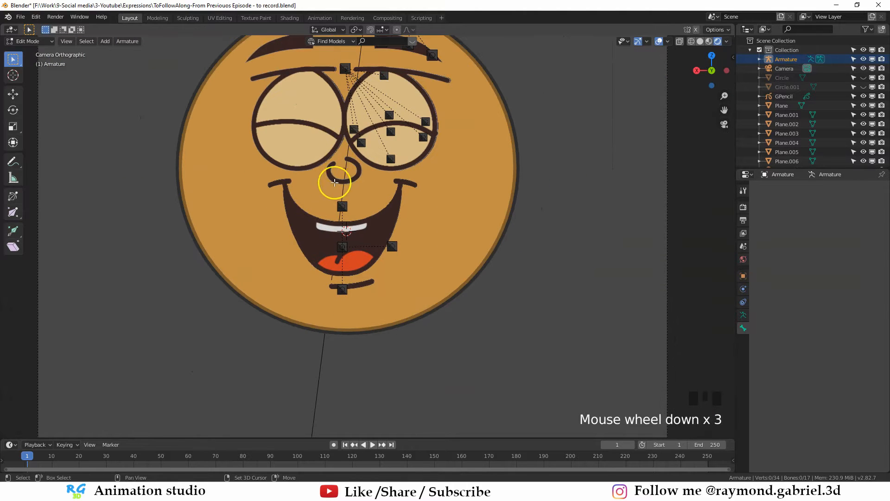
scroll(375, 262, "up", 1)
left_click(396, 245)
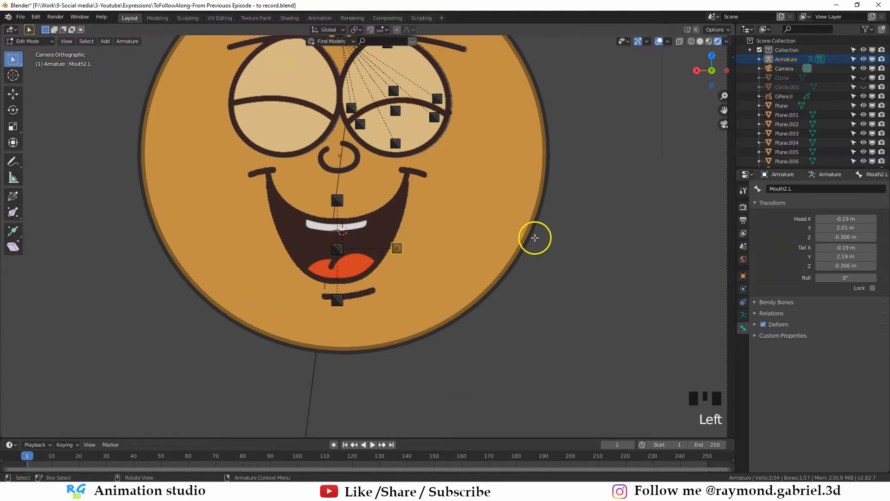
middle_click_drag(254, 252, 223, 272)
scroll(304, 262, "up", 4)
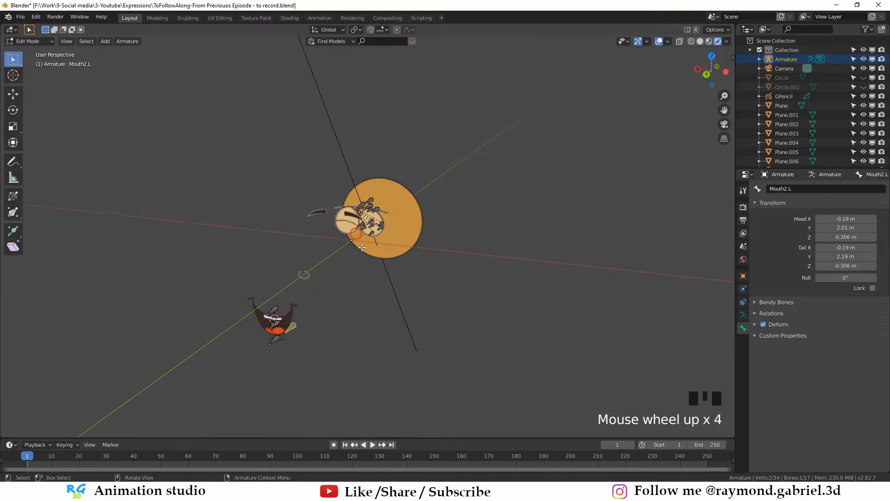
middle_click_drag(376, 241, 324, 267)
scroll(238, 283, "up", 1)
middle_click_drag(238, 283, 358, 175)
scroll(362, 213, "down", 2)
key("b")
left_click_drag(365, 154, 329, 226)
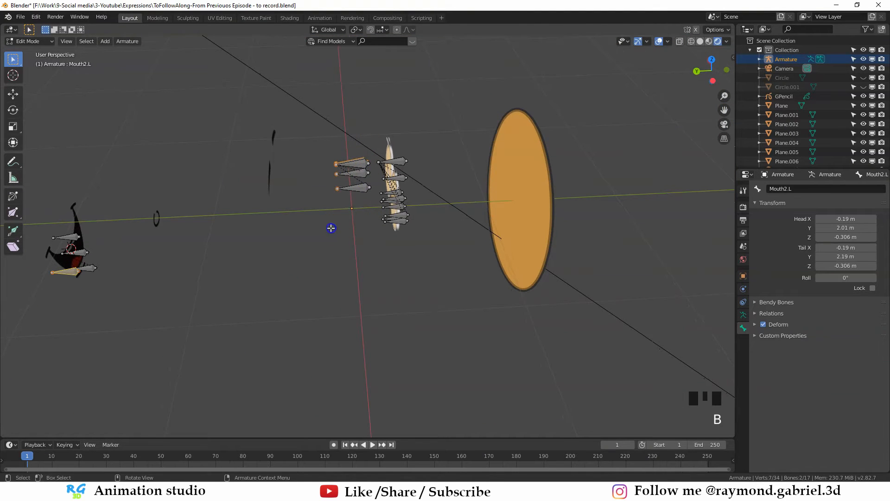
middle_click_drag(330, 227, 343, 218)
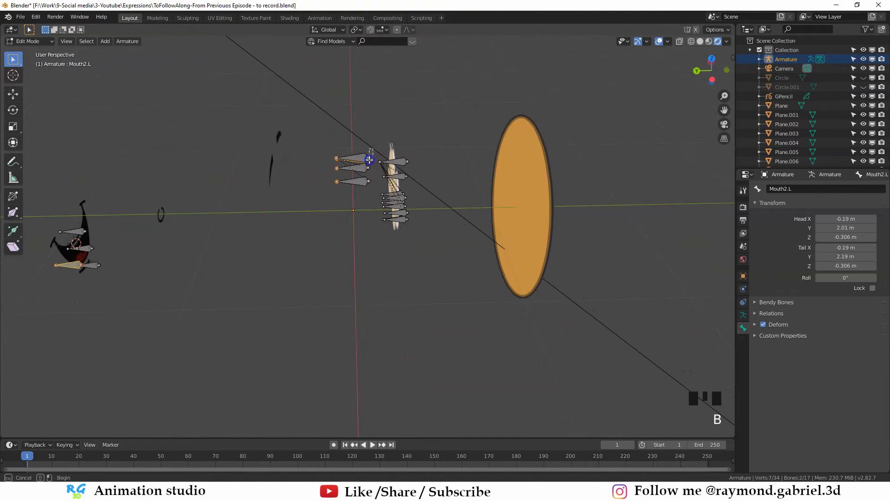
middle_click_drag(330, 225, 254, 198)
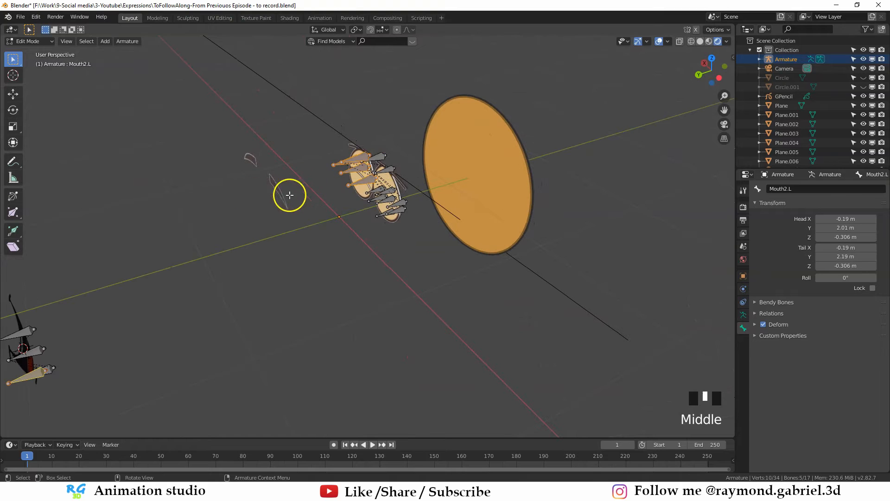
middle_click_drag(348, 210, 352, 177)
scroll(371, 202, "up", 1)
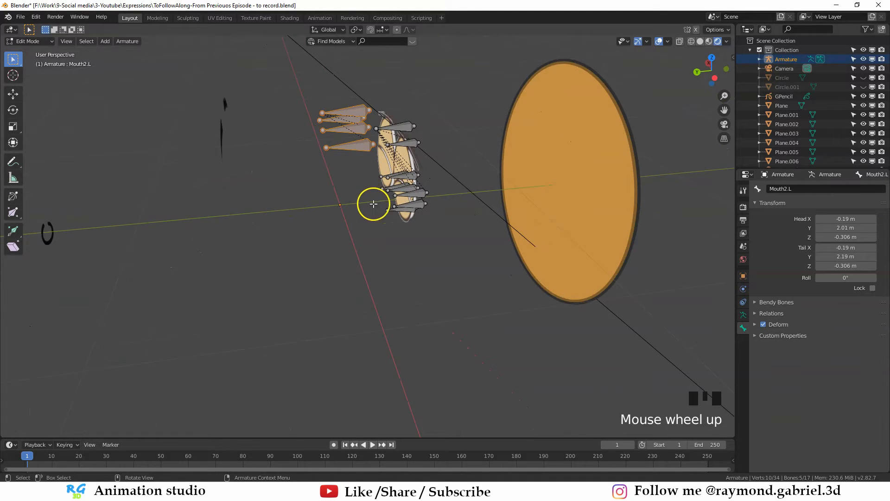
scroll(389, 206, "down", 1)
key("g")
key("y")
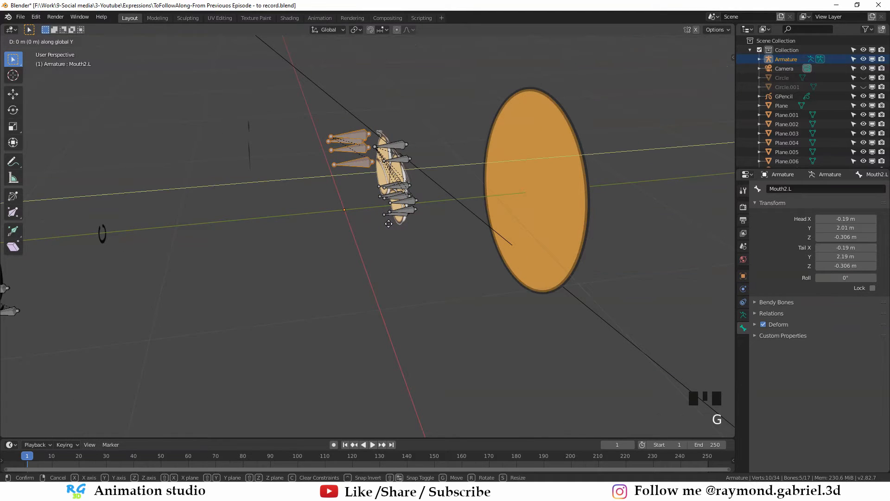
left_click(285, 227)
middle_click_drag(286, 227, 323, 241)
key("g")
key("y")
left_click(289, 260)
Move the side mouth bone Mouth2.L along Y to the mouth layer's depth, and return to the camera view.
middle_click_drag(434, 218, 368, 238)
scroll(529, 237, "down", 3)
scroll(376, 228, "up", 4)
left_click(363, 237)
key("g")
key("y")
left_click(433, 248)
middle_click_drag(433, 250, 406, 217)
scroll(435, 276, "down", 2)
scroll(407, 207, "down", 2)
key("KP_0")
Symmetrize the bones from -X to +X, leaving out the central eye control bone and the three central mouth bones.
key("ctrl+z")
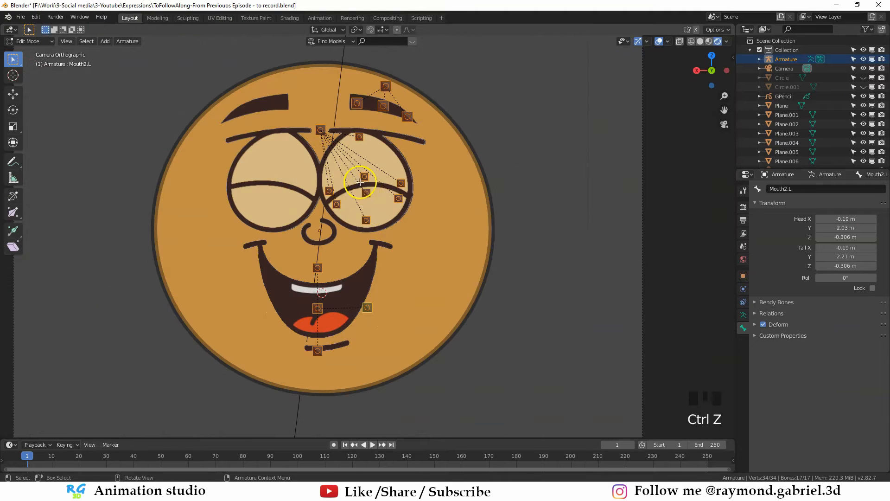
key("b")
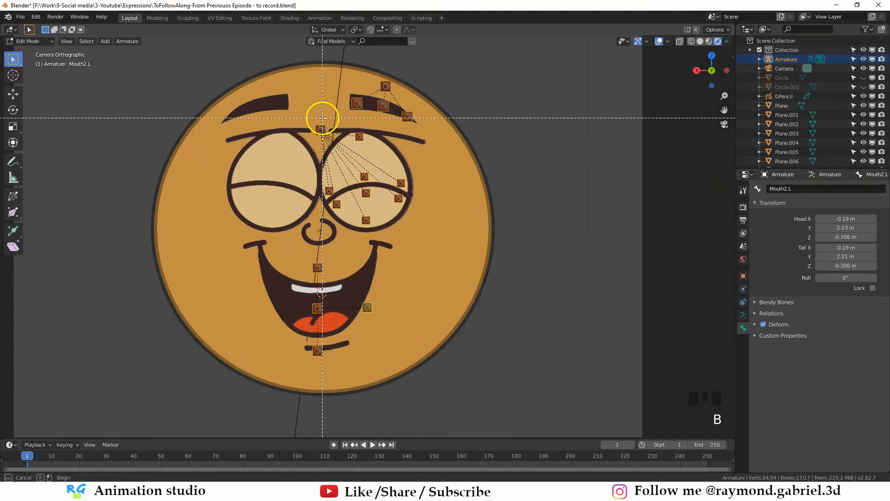
left_click_drag(327, 109, 302, 155)
key("b")
middle_click_drag(329, 236, 307, 360)
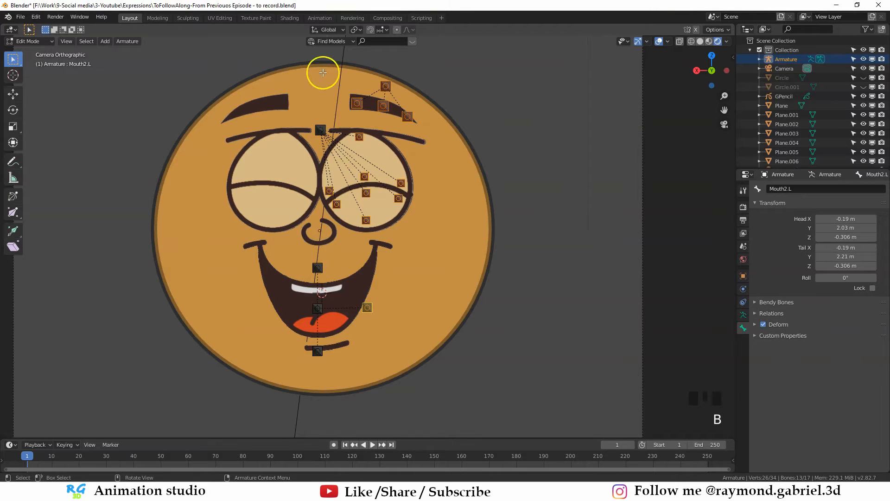
right_click(418, 236)
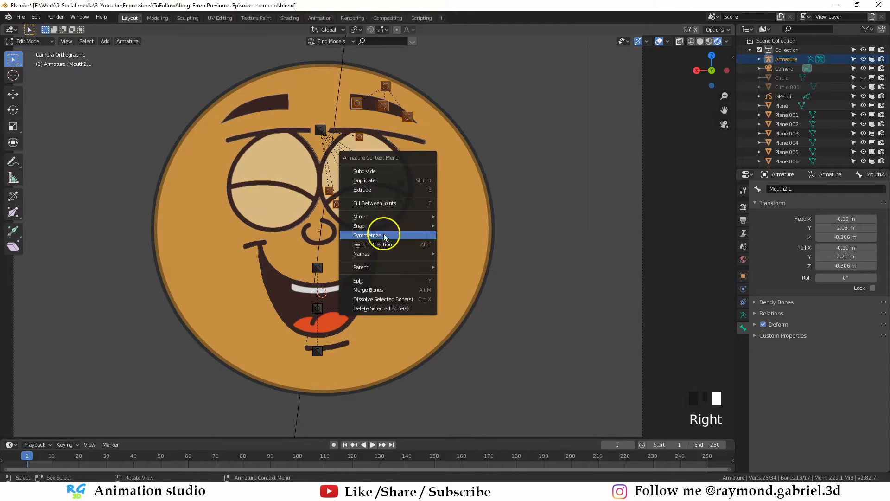
left_click(378, 237)
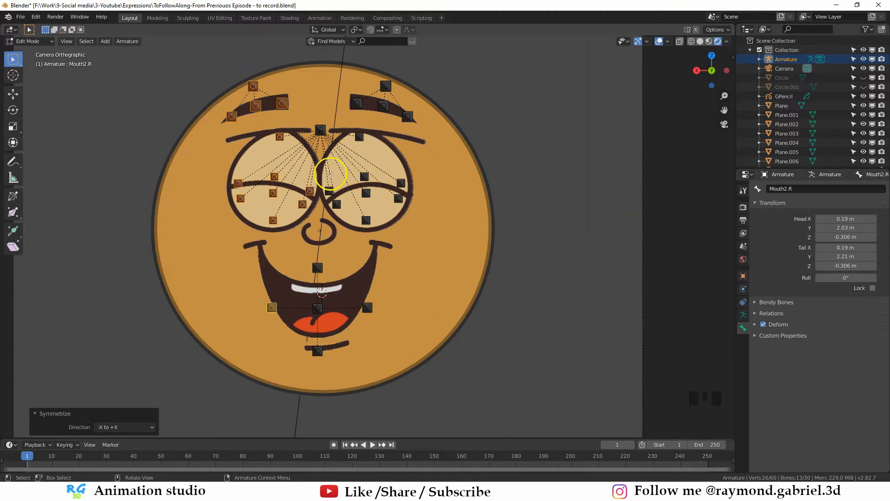
Check the name of the mirrored inner eyebrow bone on the opposite side.
scroll(269, 167, "up", 2)
middle_click_drag(280, 119, 300, 203, "shift")
left_click(265, 126)
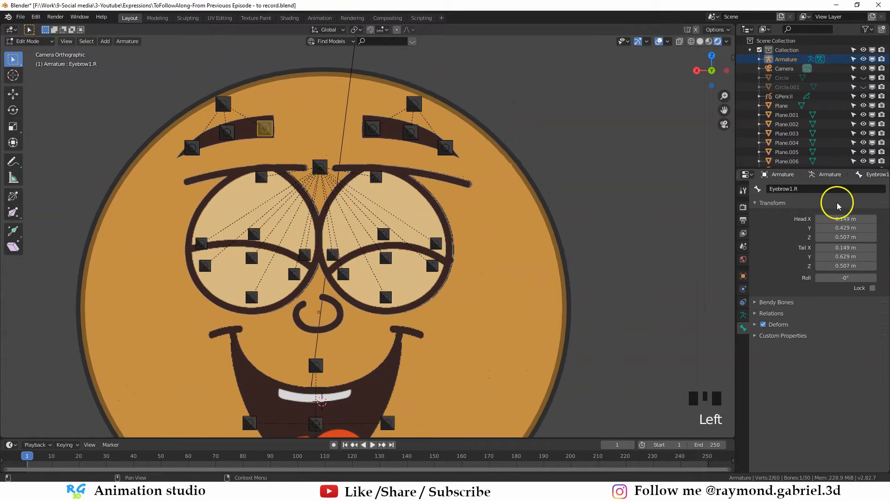
left_click(810, 189)
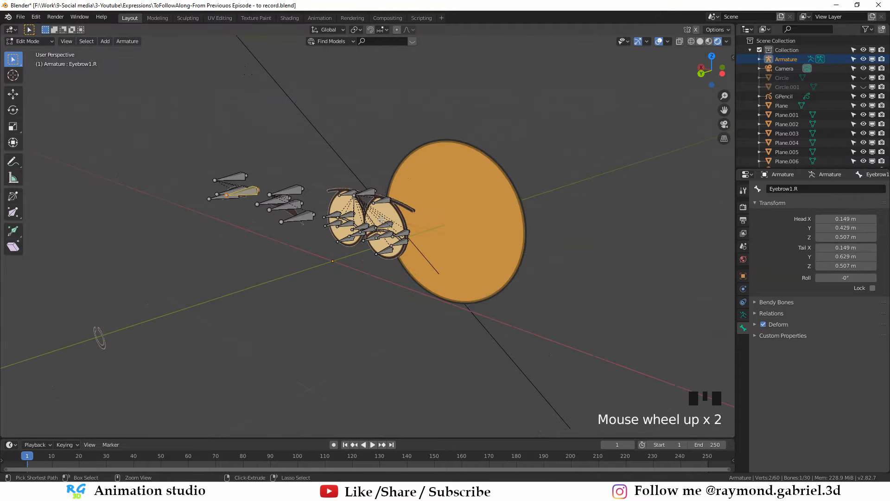
Unhide the two iris circles in object mode and return to editing the armature from the camera view.
key("ctrl+Tab")
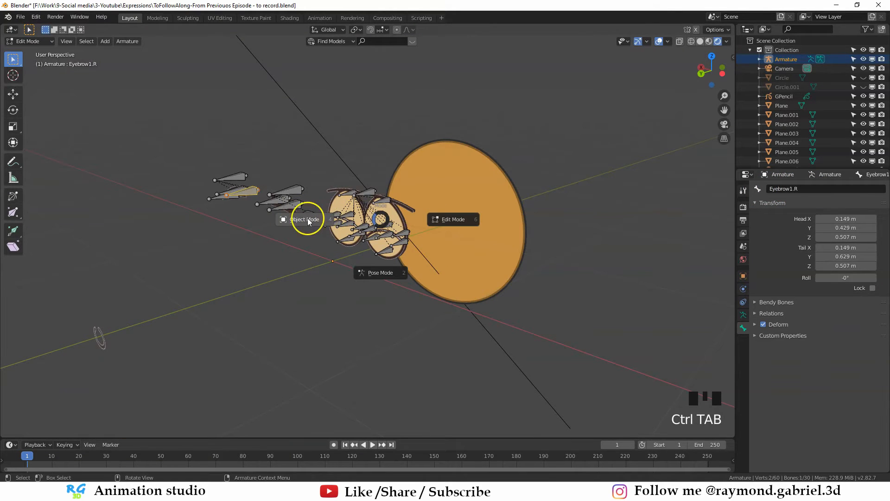
key("alt+a")
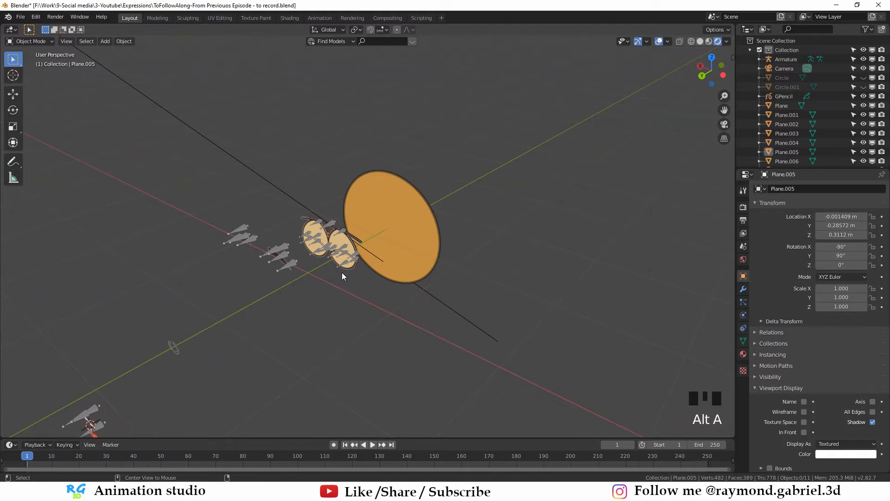
middle_click_drag(341, 272, 281, 199, "shift")
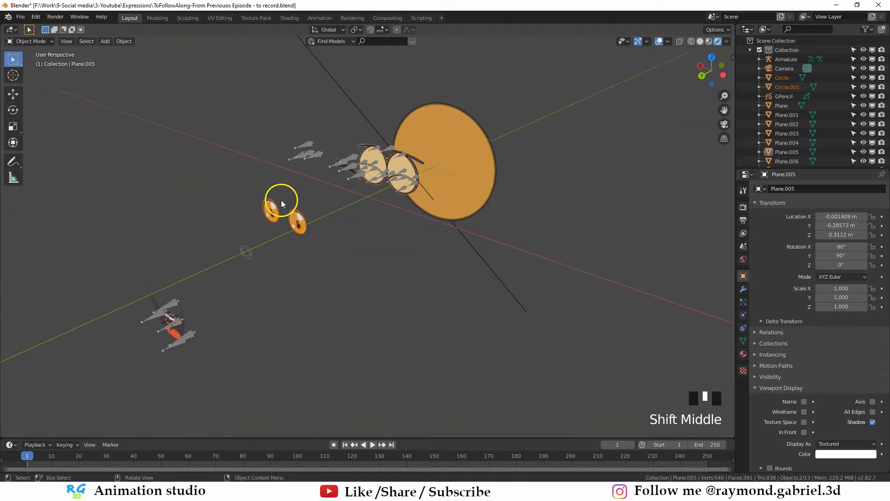
scroll(281, 203, "up", 2)
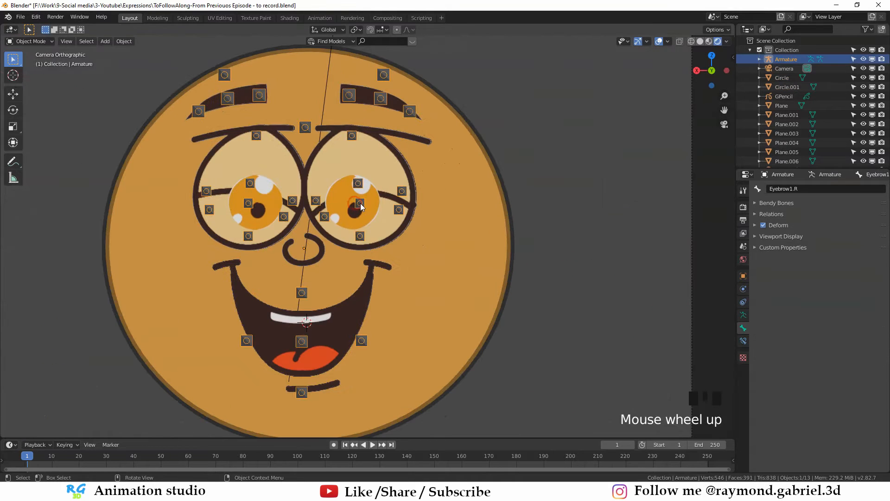
key("Tab")
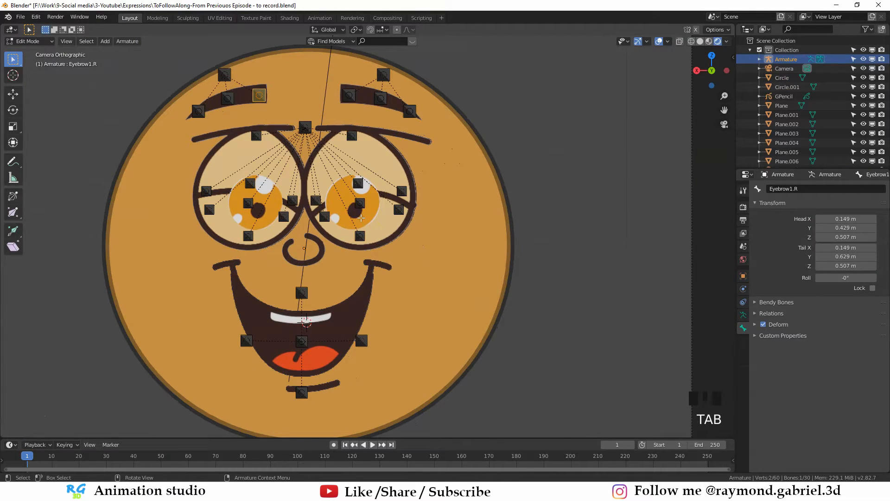
Place the 3D cursor on the character's left iris and add a new bone there.
right_click(350, 207, "shift")
middle_click_drag(350, 207, 395, 250)
scroll(395, 252, "up", 9)
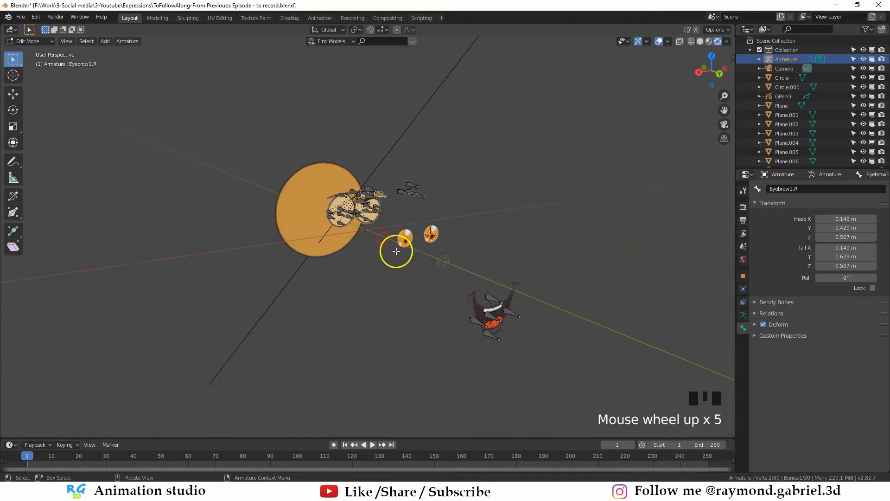
key("KP_0")
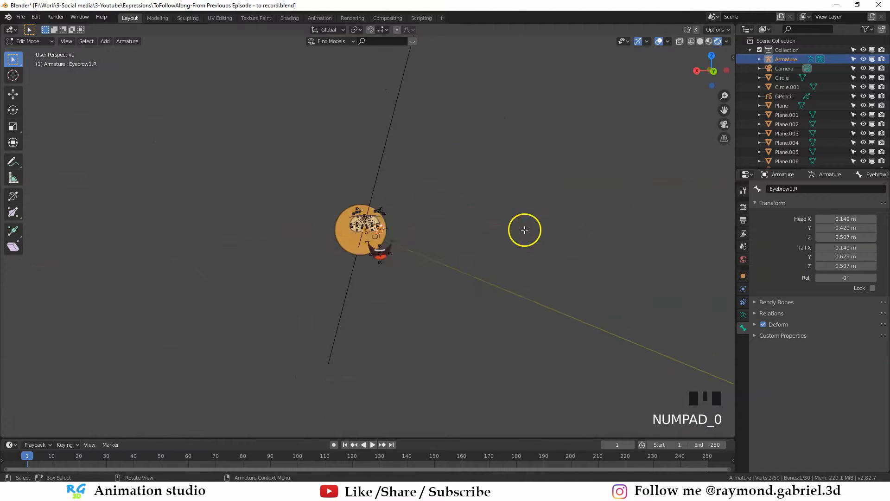
key("shift+a")
scroll(362, 249, "down", 4)
middle_click_drag(361, 249, 459, 253)
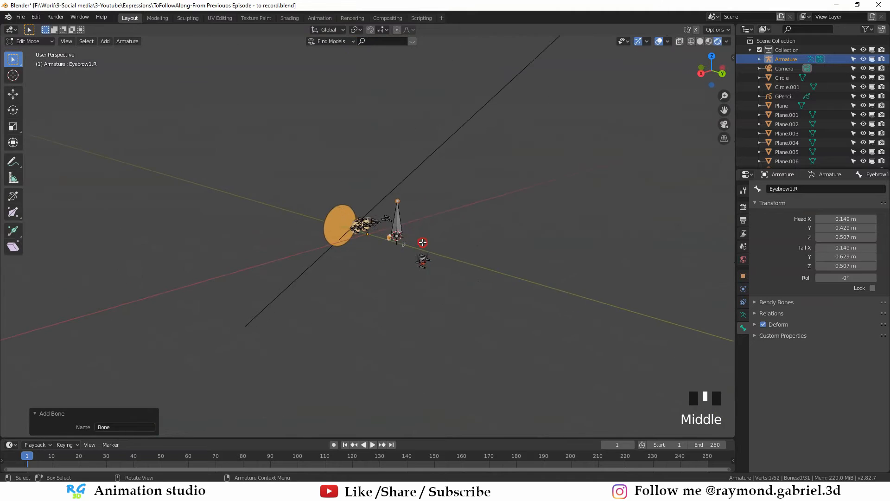
scroll(461, 253, "up", 5)
left_click(467, 241)
Rotate the new iris bone -90° about the X axis in the camera view.
key("KP_0")
type("r")
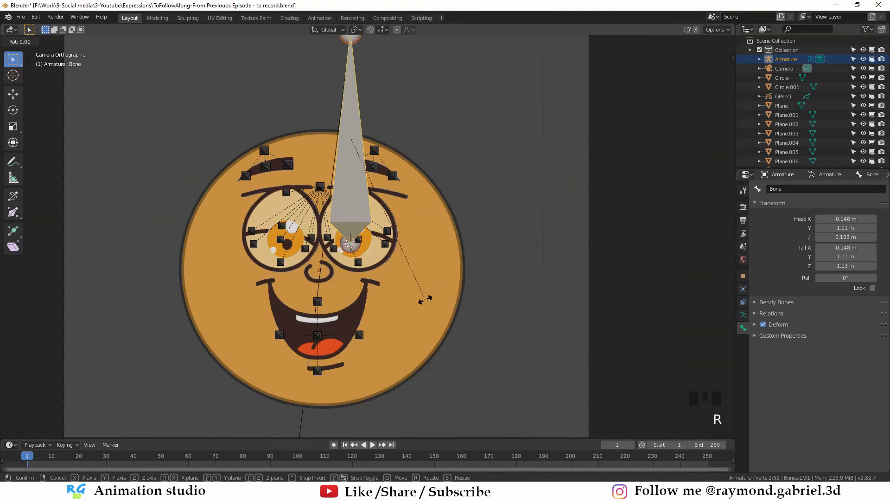
type("x90")
type("-")
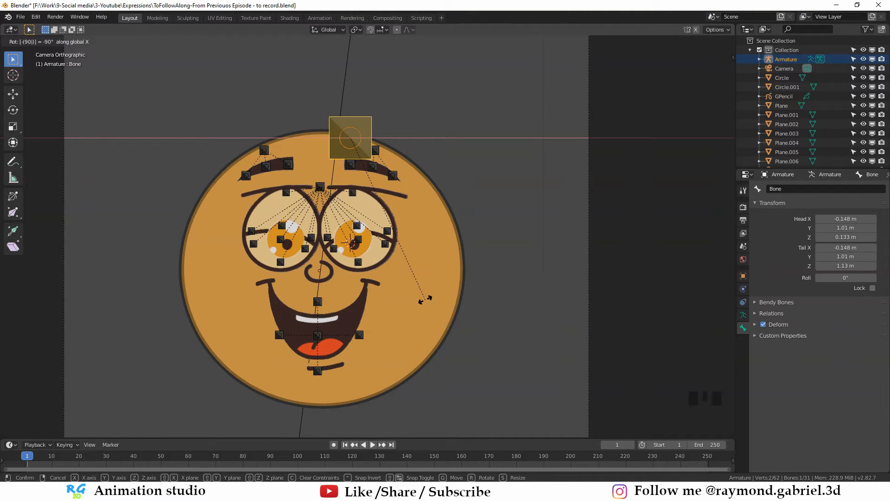
left_click(423, 299)
Scale the iris bone down and centre it on the left iris, in line with the other eye bones.
key("g")
left_click(419, 391)
key("s")
left_click(365, 275)
key("g")
left_click(368, 274)
scroll(369, 274, "up", 6)
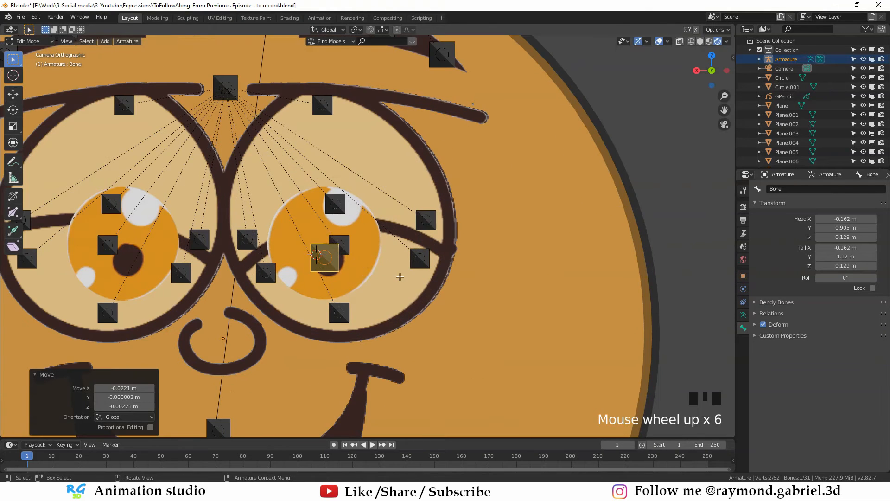
key("g")
left_click(380, 276)
middle_click_drag(380, 276, 411, 250, "shift")
key("g")
left_click(410, 246)
Rename the iris bone to IRIS.L and symmetrize it to the other eye.
double_click(793, 189)
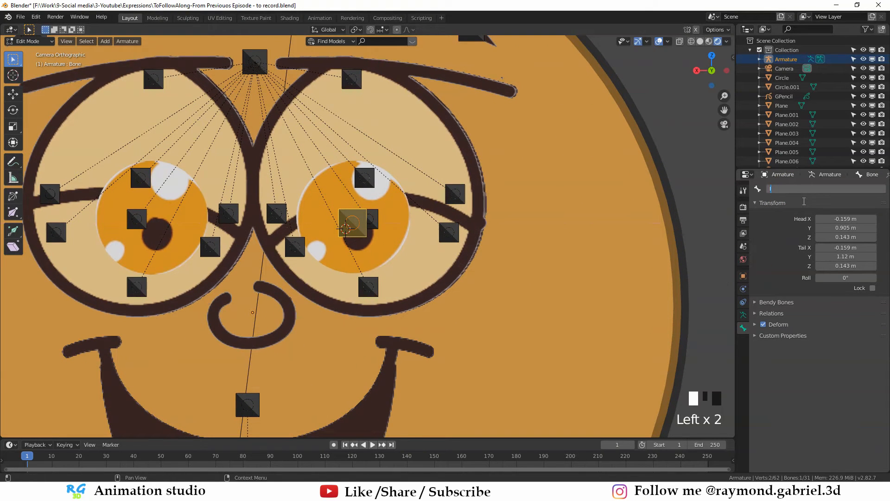
type("IRIS.L")
key("Return")
right_click(374, 185)
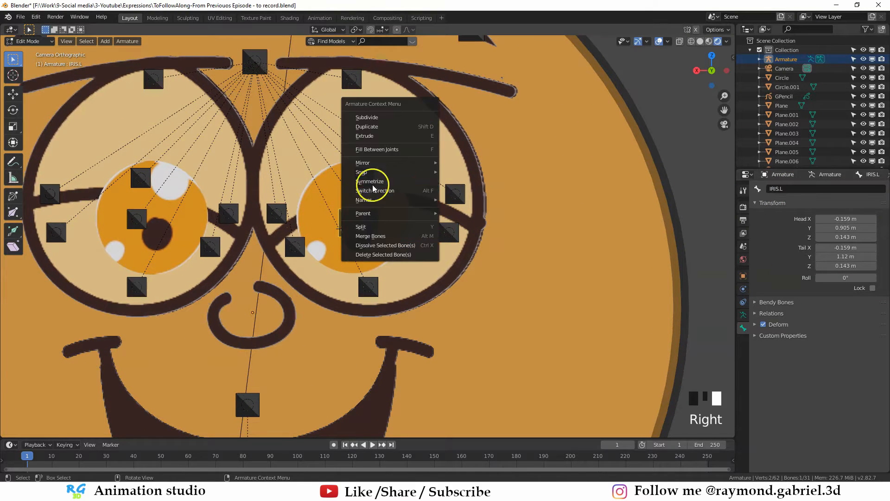
left_click(387, 182)
middle_click_drag(387, 183, 440, 260)
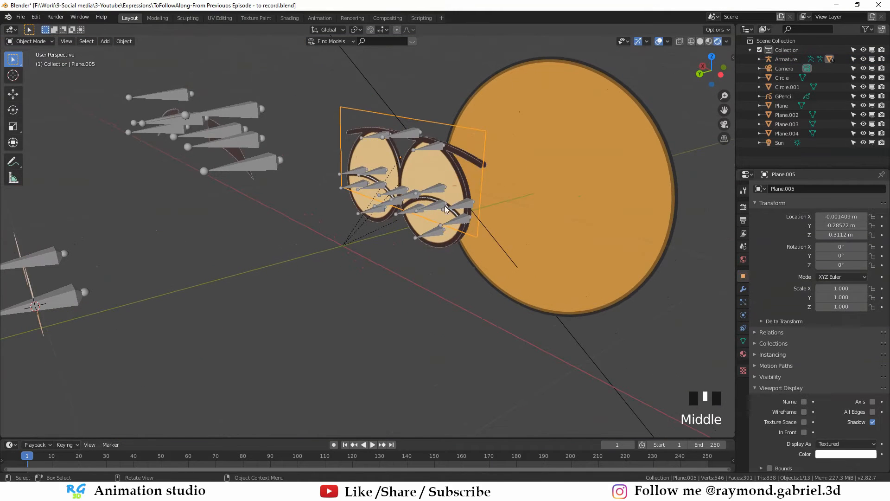
Inspect the mesh subdivision of the upper eyelid plane Plane.005 and the lower eyelid plane Plane.006 in edit mode.
left_click(437, 250)
middle_click_drag(438, 251, 419, 222)
key("Tab")
key("Tab")
left_click(439, 180)
key("Tab")
middle_click_drag(440, 180, 426, 204)
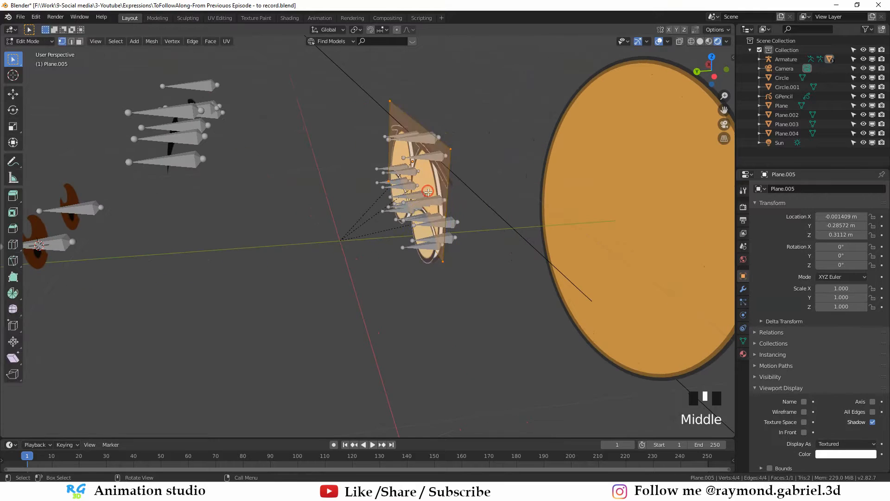
key("Tab")
left_click(424, 256)
key("Tab")
middle_click_drag(403, 238, 332, 209)
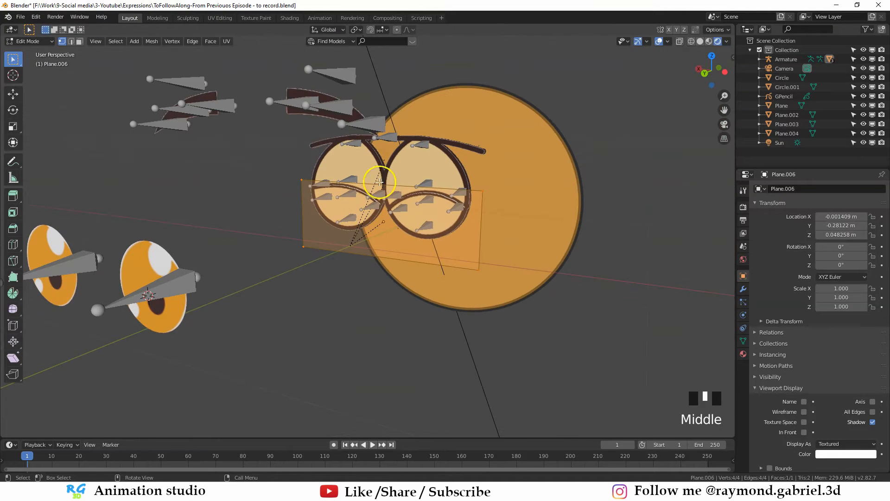
Inspect the mesh subdivision of the eye outline plane Plane.001 in edit mode.
key("Tab")
left_click(460, 168)
middle_click_drag(441, 169, 402, 215)
key("Tab")
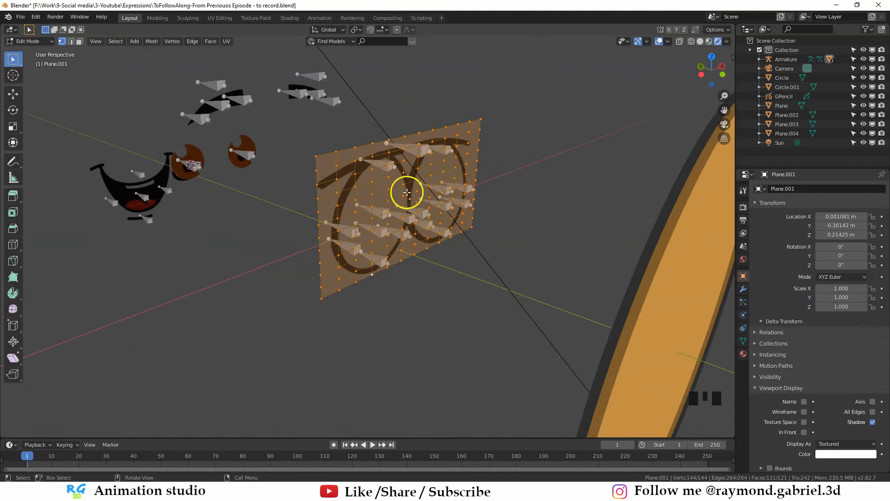
scroll(422, 194, "up", 1)
middle_click_drag(412, 196, 500, 190)
key("Tab")
Compare the upper and lower eyelid plane meshes with the eye outline's grid, and return to object mode.
middle_click_drag(468, 188, 416, 187, "shift")
scroll(385, 195, "up", 1)
left_click(362, 203)
key("Tab")
middle_click_drag(365, 203, 395, 180)
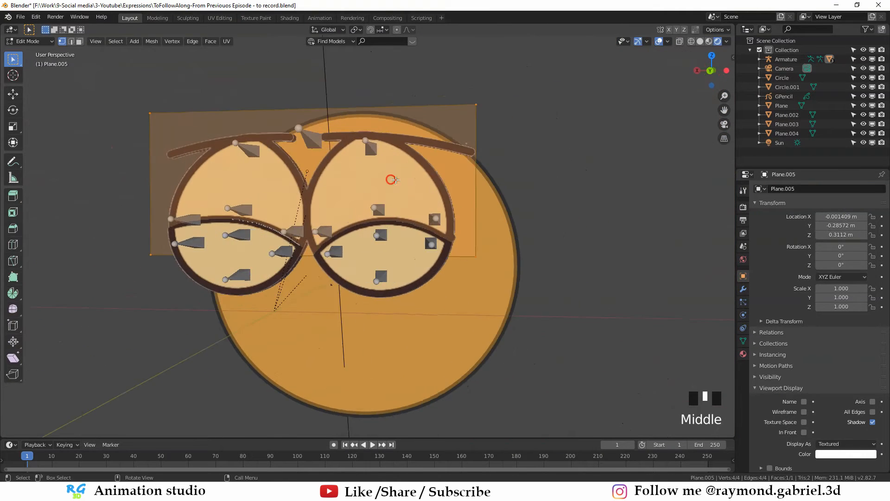
middle_click_drag(276, 128, 447, 151)
key("Tab")
left_click(440, 257)
key("Tab")
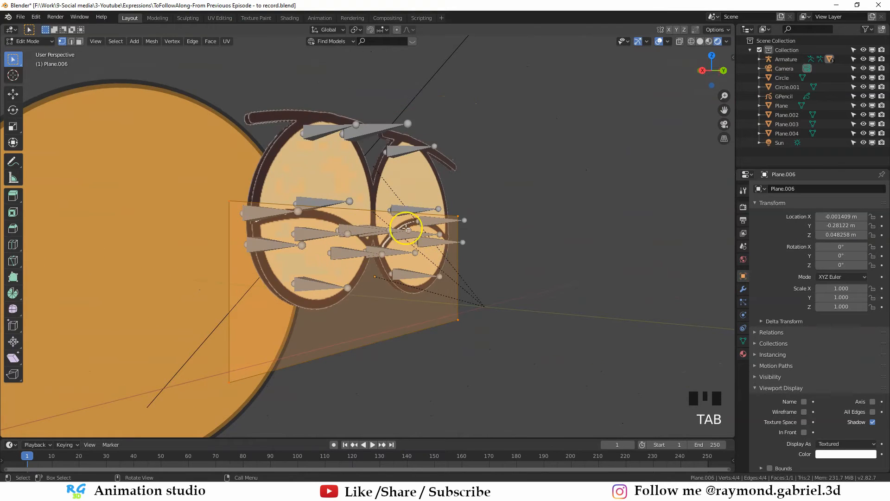
middle_click_drag(406, 227, 344, 154)
key("Tab")
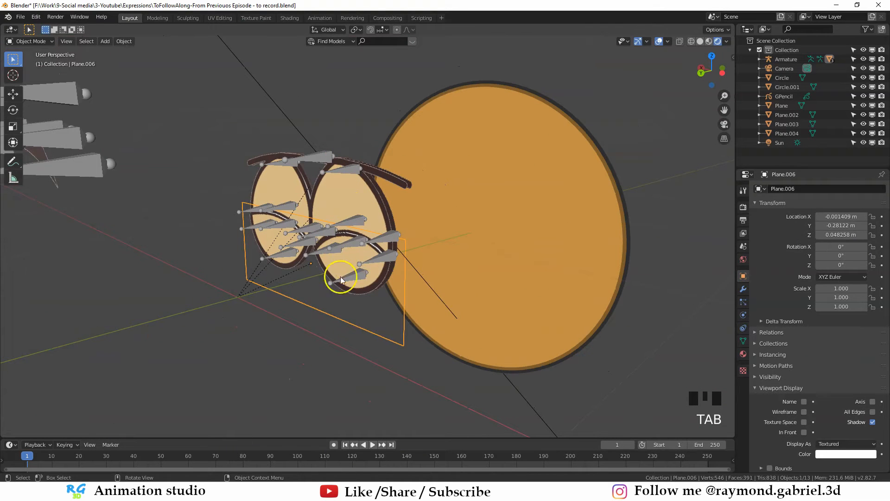
Subdivide the upper eyelid plane Plane.005 with 10 cuts.
left_click(349, 210)
scroll(351, 211, "up", 2)
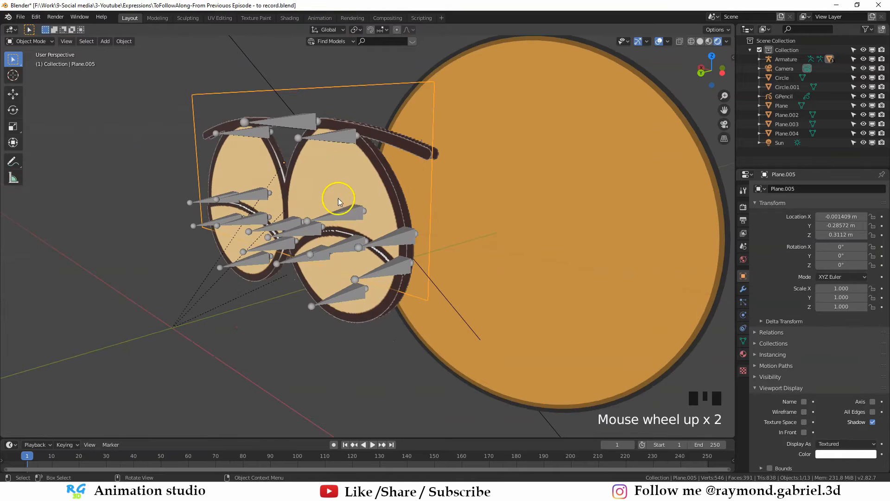
key("Tab")
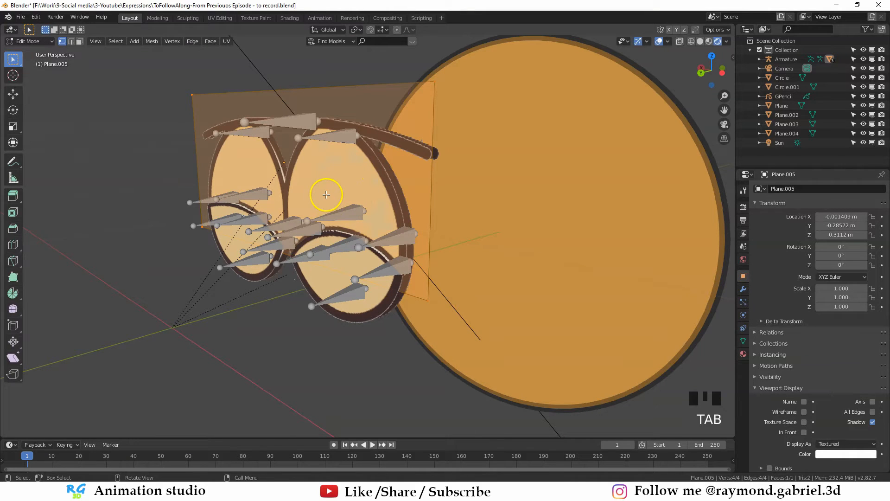
right_click(327, 182)
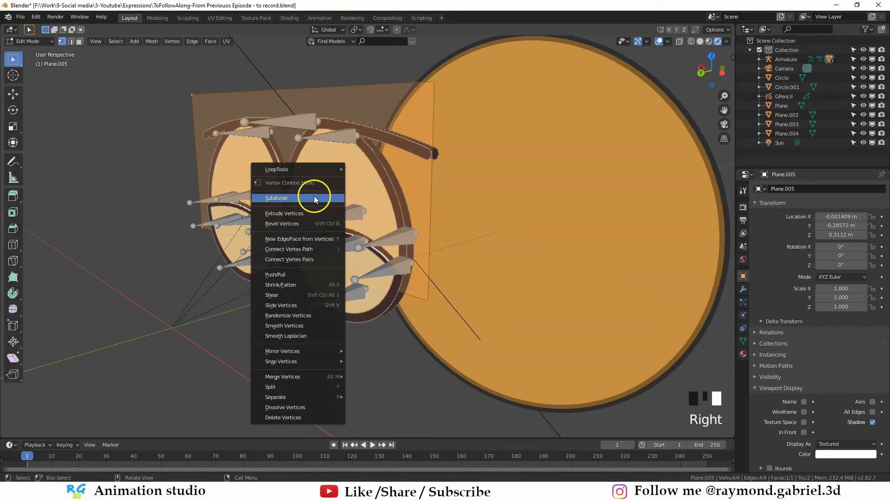
left_click(298, 200)
middle_click_drag(307, 191, 78, 332)
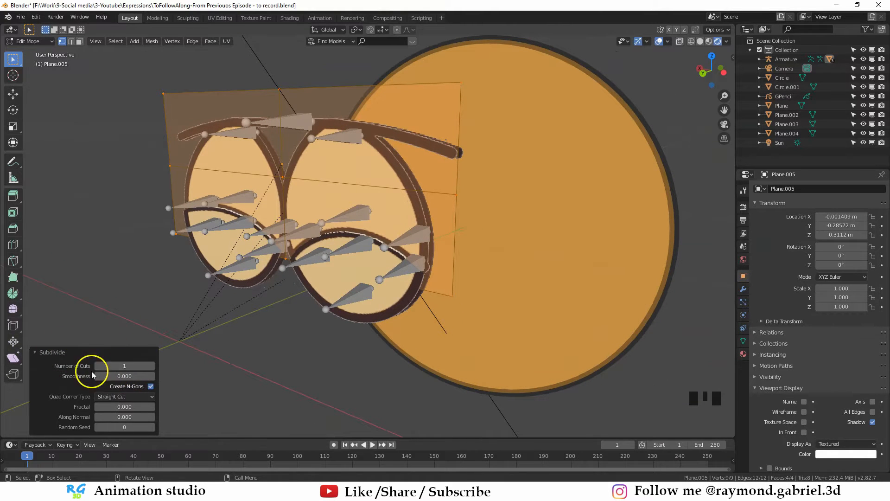
left_click(136, 365)
key("Tab")
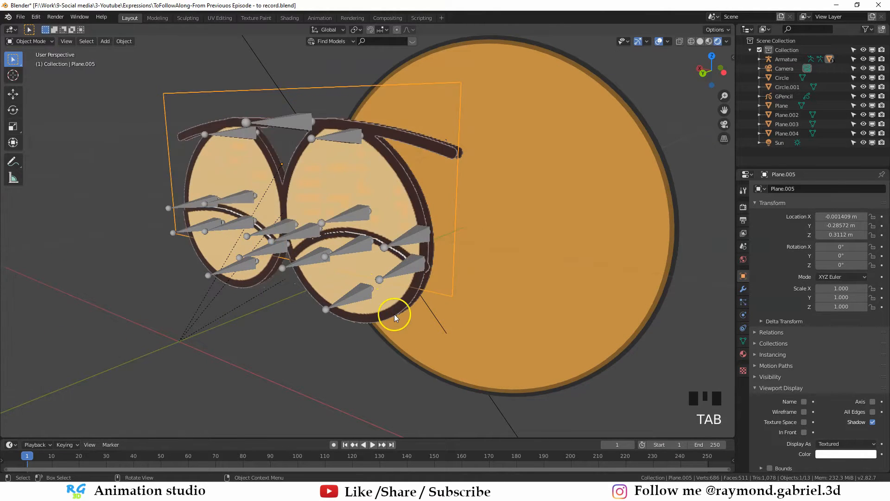
Subdivide the lower eyelid plane Plane.006 with 10 cuts, and clear the selection in object mode.
left_click(388, 313)
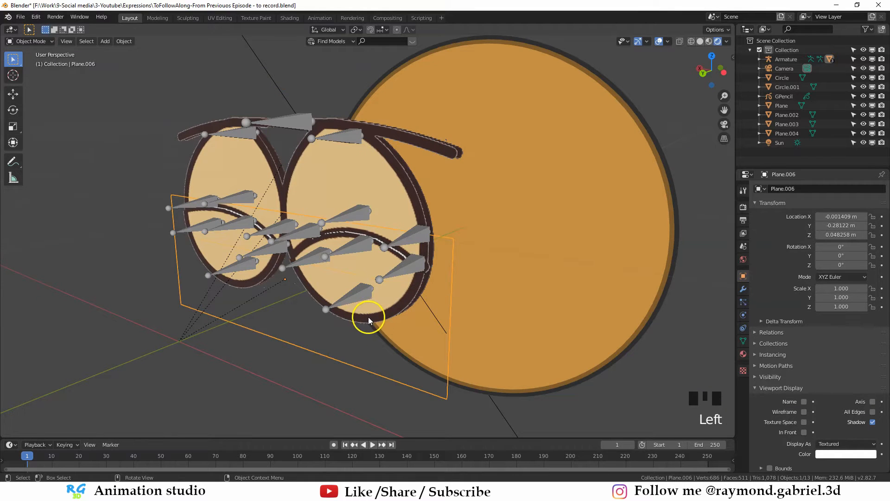
key("Tab")
right_click(271, 264)
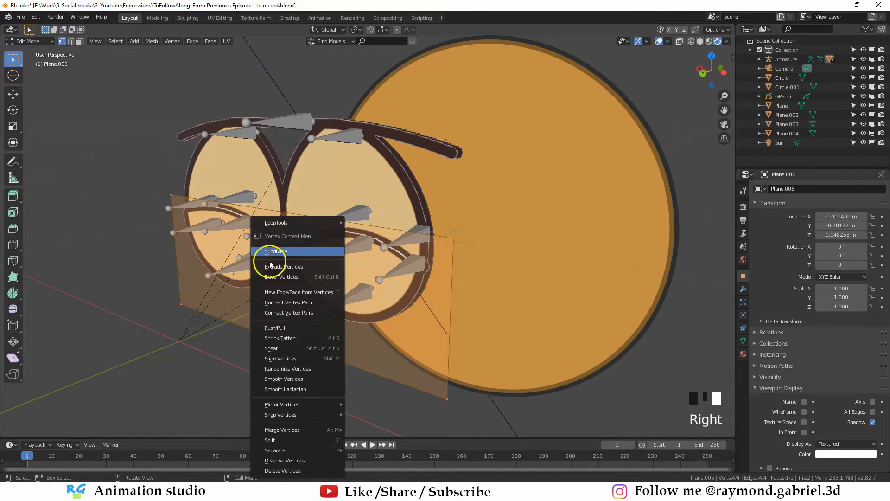
left_click(276, 251)
left_click(124, 365)
type("10")
key("Return")
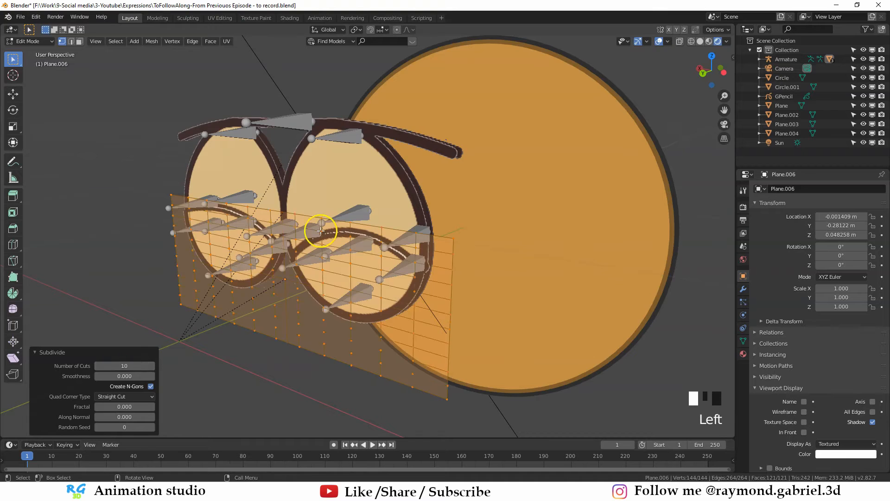
key("Tab")
key("alt+a")
Select the eye and eyelid planes together with the armature and parent the planes to the armature.
scroll(320, 231, "down", 4)
middle_click_drag(320, 230, 432, 203)
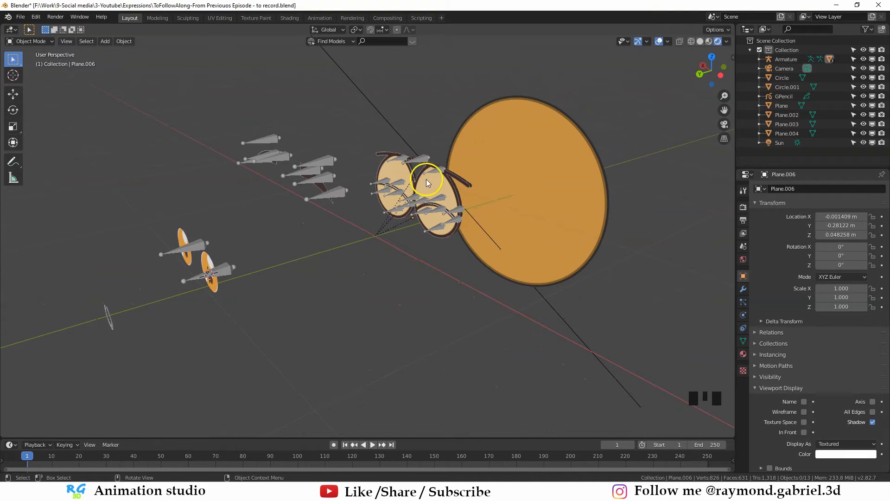
scroll(428, 180, "up", 2)
left_click(421, 188)
middle_click_drag(421, 188, 410, 219)
scroll(416, 277, "up", 1)
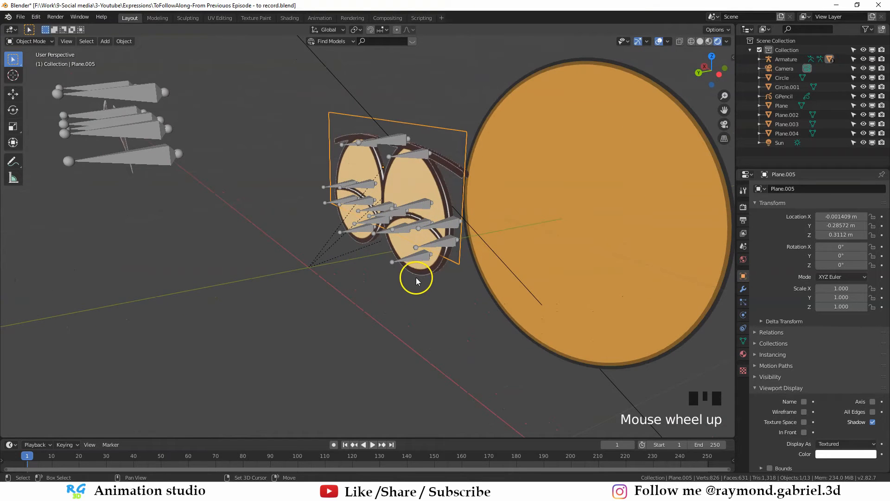
left_click(418, 276, "shift")
middle_click_drag(419, 278, 438, 201)
left_click(344, 195, "shift")
left_click(414, 153, "shift")
middle_click_drag(408, 169, 346, 182)
key("ctrl+p")
left_click(375, 221)
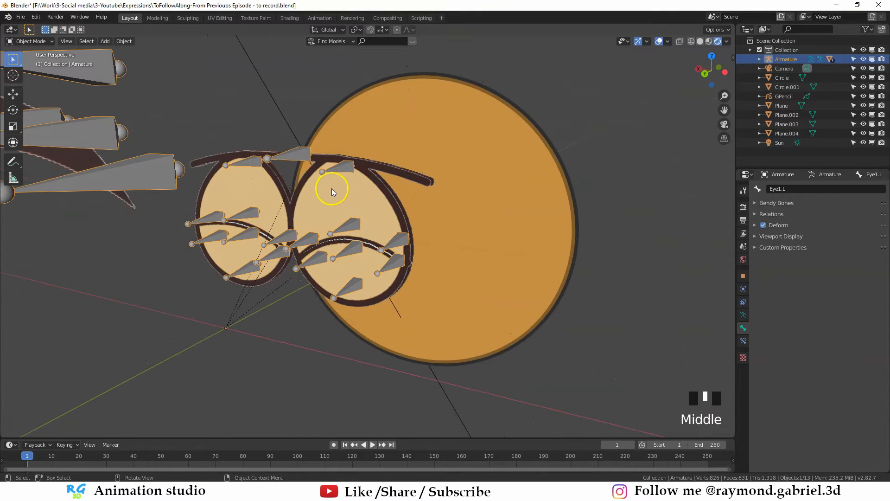
In pose mode, try moving the top eye bone Eye1.L along Z to test the eye layer's deformation.
key("ctrl+Tab")
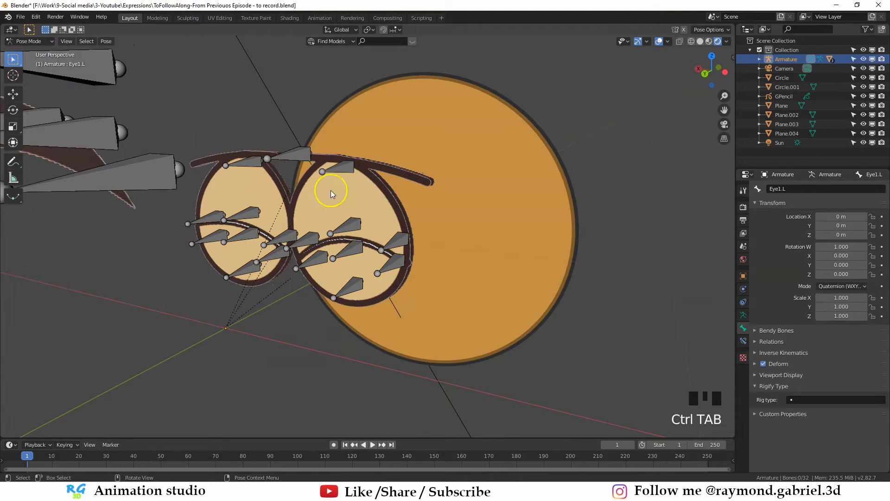
middle_click_drag(330, 190, 353, 174)
key("g")
key("z")
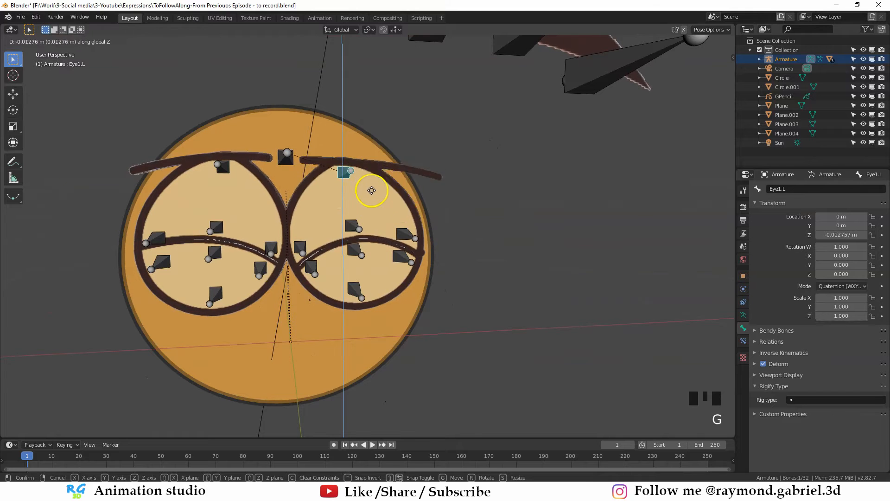
right_click(368, 211)
middle_click_drag(371, 208, 308, 213)
scroll(353, 198, "up", 3)
middle_click_drag(371, 191, 397, 184)
key("g")
key("z")
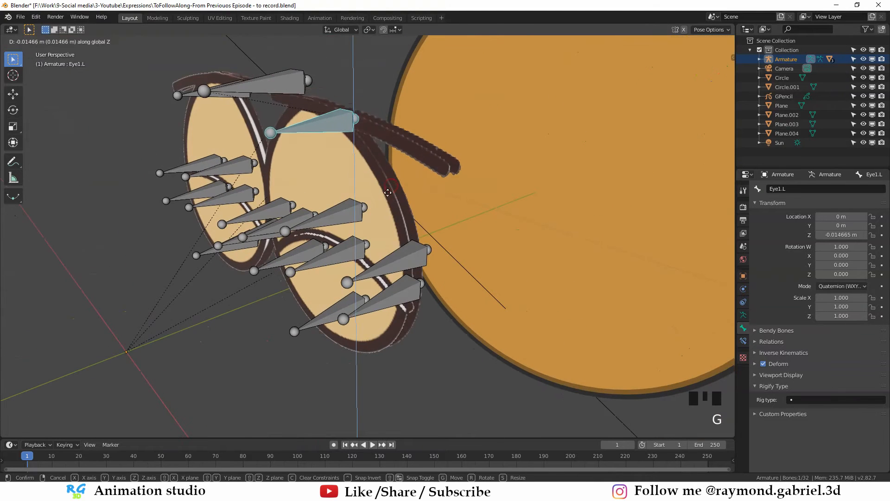
right_click(370, 192)
middle_click_drag(422, 147, 439, 145)
key("g")
key("z")
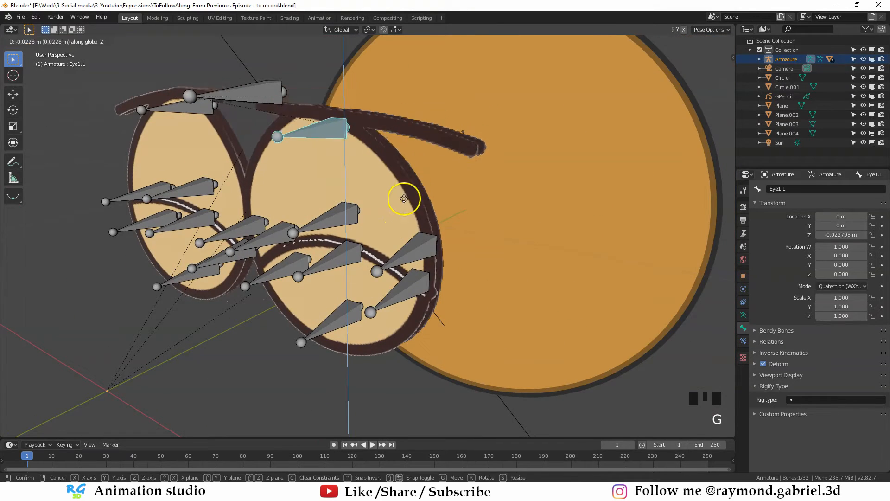
right_click(403, 199)
middle_click_drag(403, 199, 418, 190)
Try moving the bottom bone of the same eye and the eyelid bone Eyelid1.L along Z to test their deformation.
left_click(340, 330)
key("g")
key("z")
right_click(342, 235)
left_click(335, 218)
middle_click_drag(338, 222, 385, 224)
key("g")
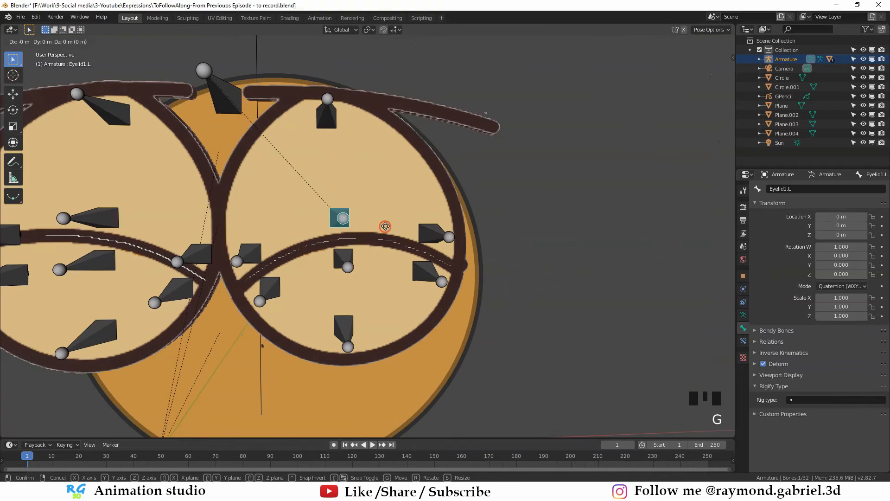
key("z")
right_click(401, 191)
scroll(332, 269, "down", 1)
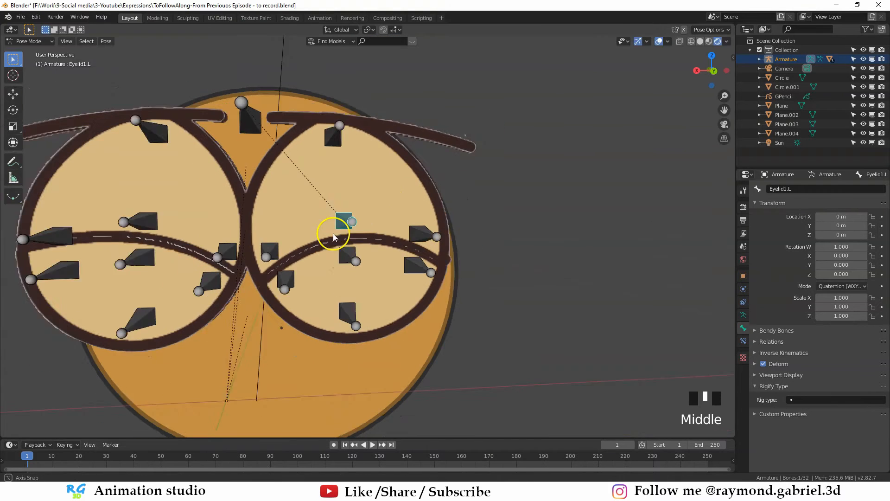
Try moving Eye1.L along Z once more to recheck how it deforms the eye outline.
middle_click_drag(336, 237, 374, 235)
left_click(348, 135)
key("g")
key("z")
right_click(344, 191)
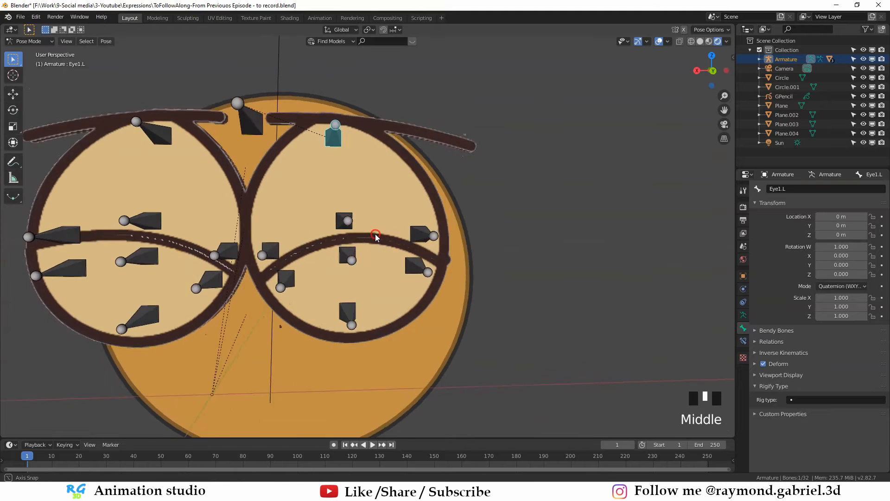
scroll(374, 189, "down", 3)
middle_click_drag(374, 189, 364, 210, "shift")
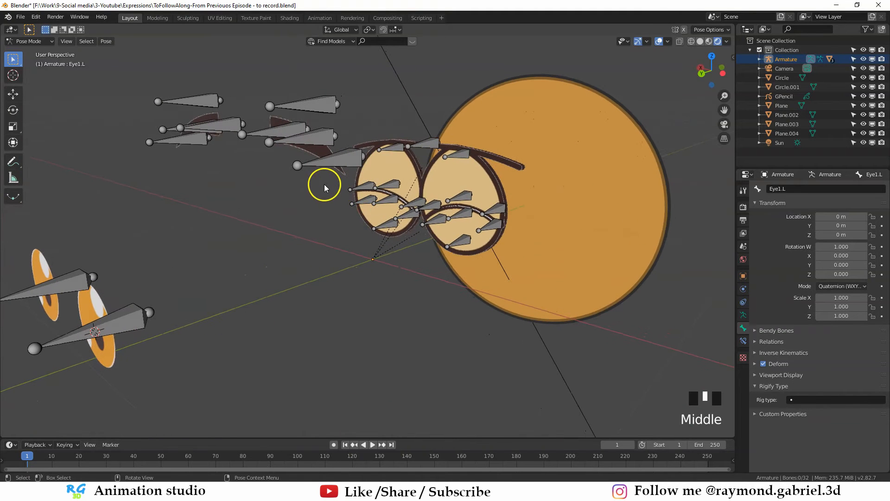
In object mode, select eyebrow planes Plane.002 and Plane.003 with the armature and parent them with automatic weights.
middle_click_drag(340, 160, 396, 142)
key("ctrl+Tab")
key("alt+a")
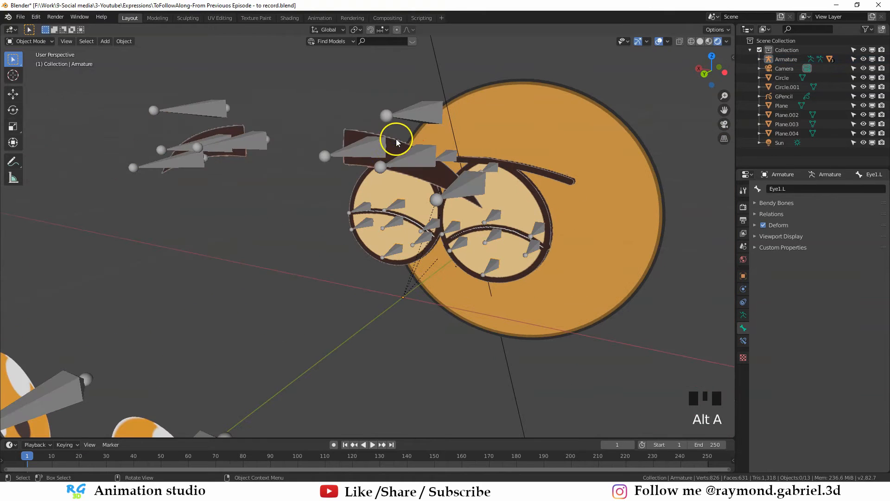
left_click(398, 141)
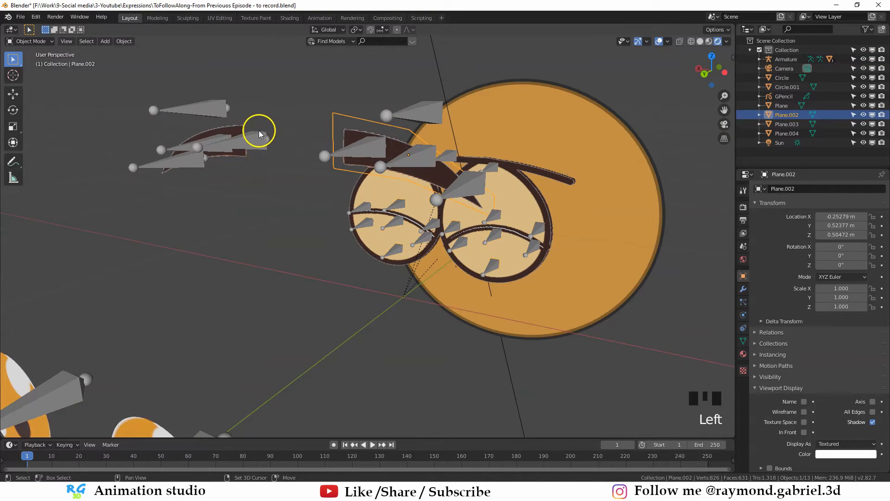
left_click(240, 128, "shift")
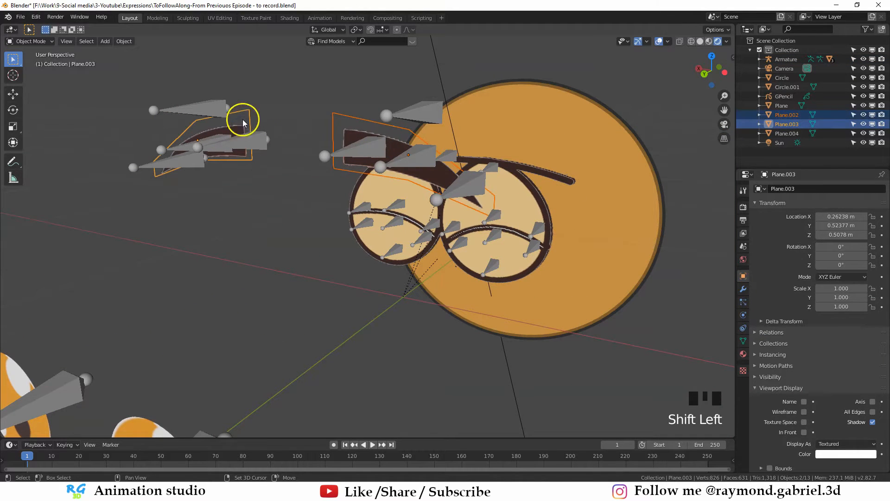
left_click(202, 107, "shift")
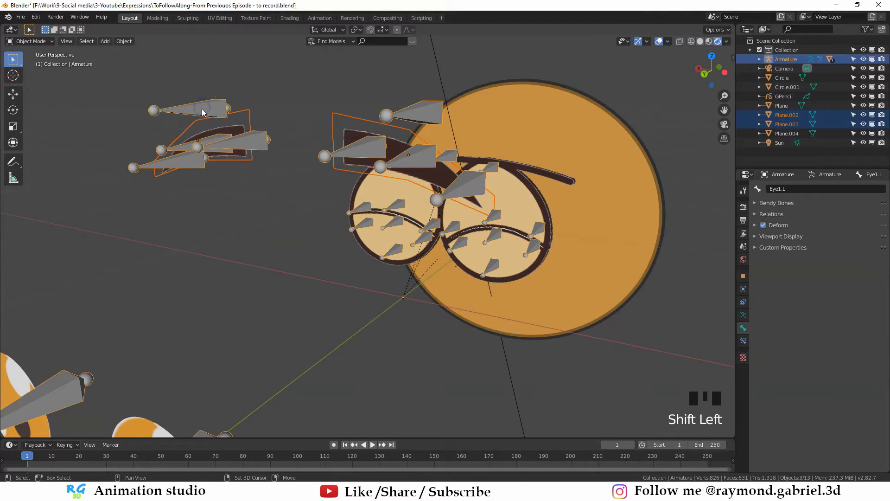
middle_click_drag(191, 111, 264, 180)
middle_click_drag(228, 135, 242, 132, "shift")
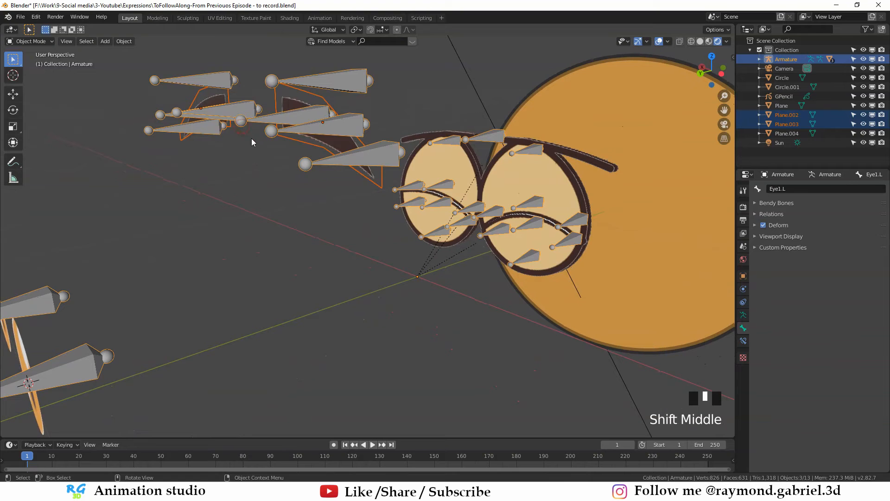
key("ctrl+p")
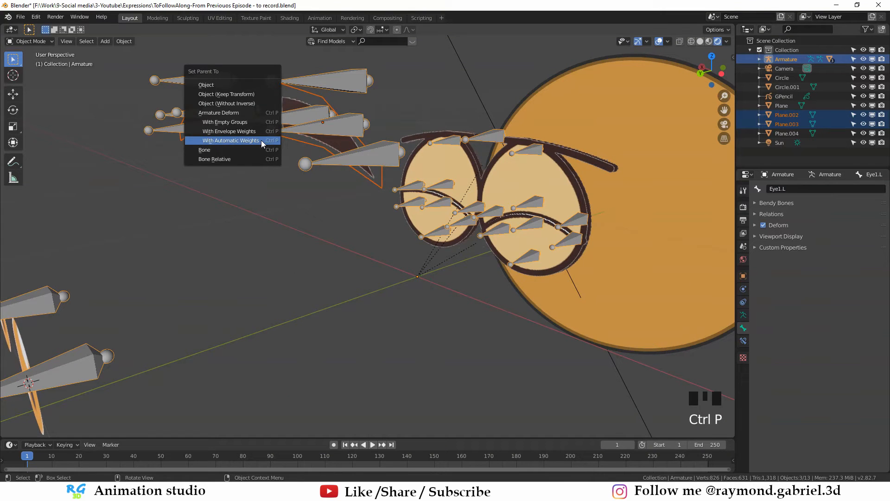
left_click(221, 141)
left_click(333, 133)
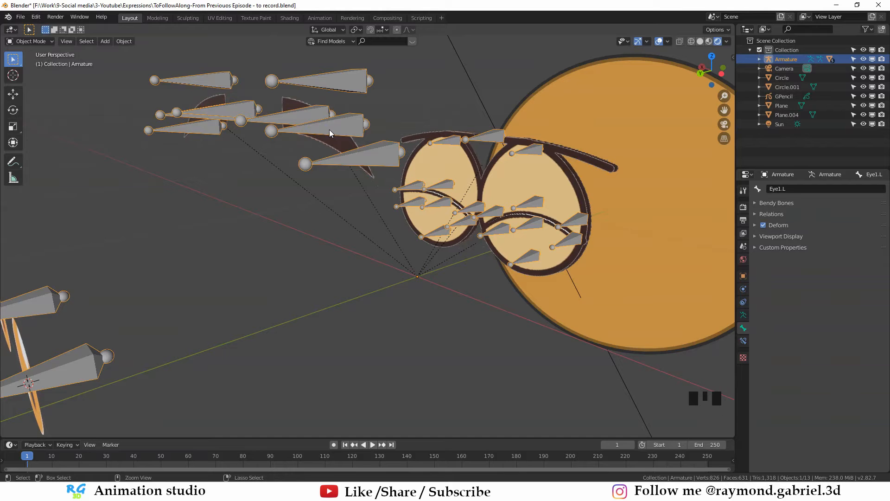
In pose mode, try moving the eyebrow bones EyeBrow2.L and Eyebrow1.L along Z to test the eyebrow's deformation.
key("ctrl+Tab")
left_click(330, 133)
middle_click_drag(302, 146, 335, 145)
key("g")
key("z")
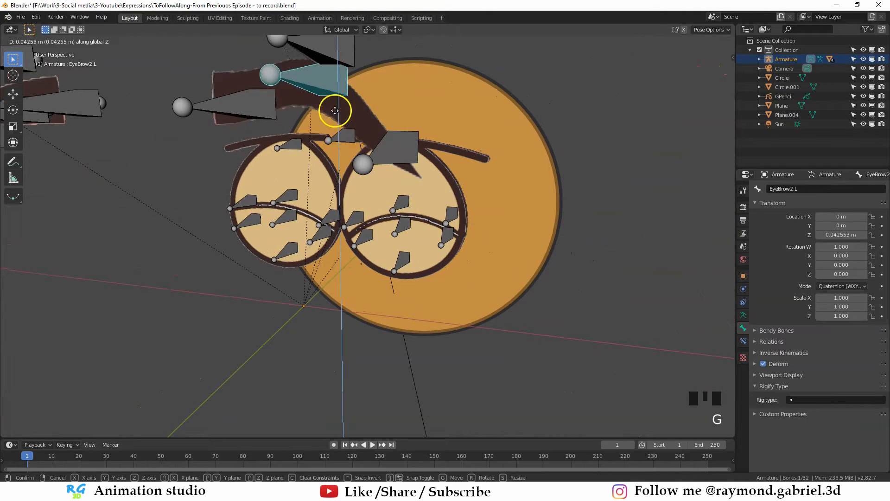
left_click(294, 164)
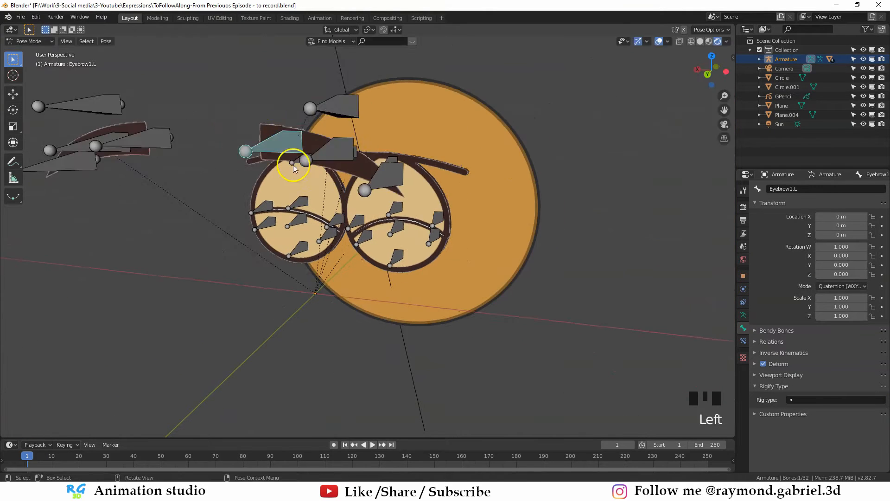
key("g")
key("z")
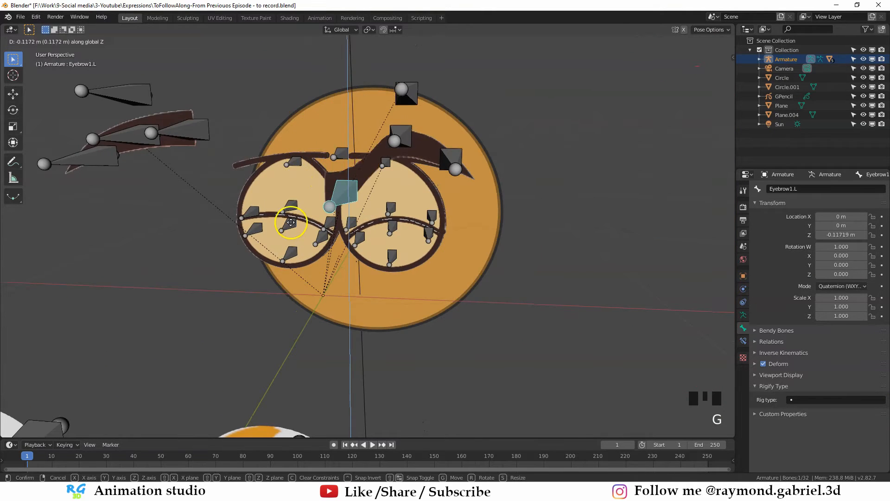
right_click(371, 127)
Try moving the control bone EyeBrowCTRL.L to test the whole left eyebrow.
left_click(405, 93)
key("g")
right_click(399, 113)
middle_click_drag(400, 186, 381, 162)
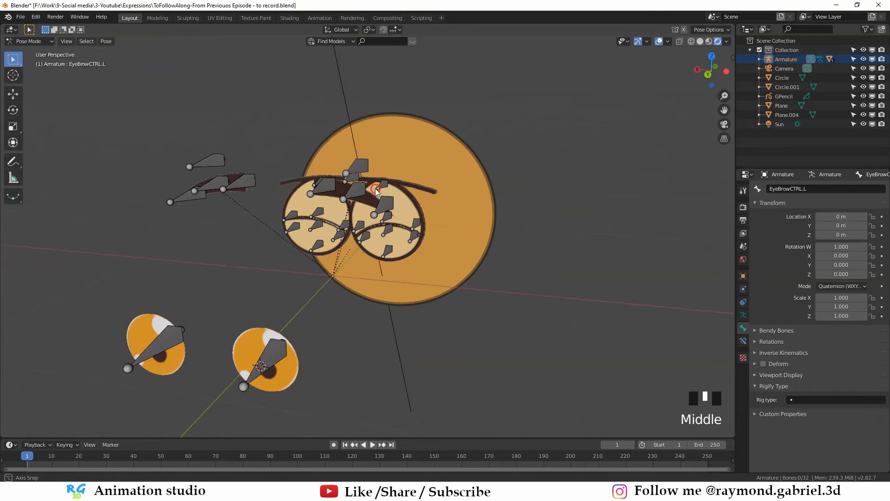
In object mode, select both iris circles, Circle and Circle.001, with the armature and parent them with automatic weights.
middle_click_drag(327, 195, 339, 233, "shift")
key("Tab")
key("ctrl+Tab")
left_click(315, 165)
left_click(358, 221)
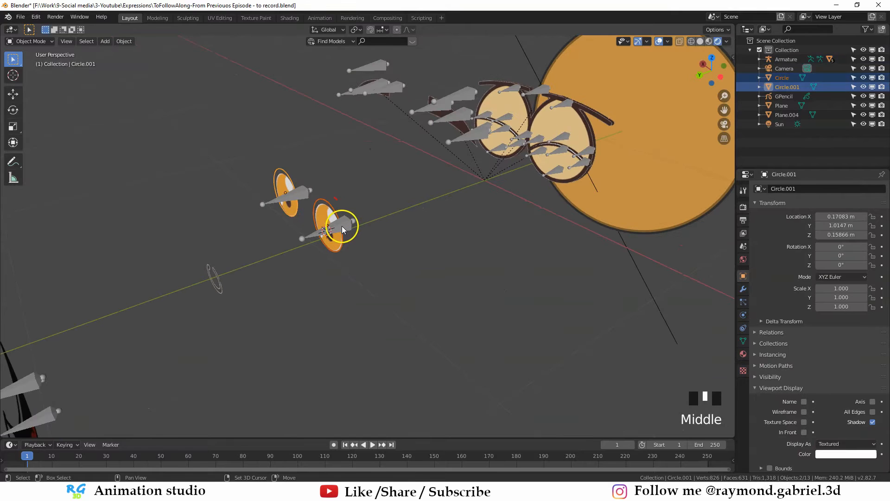
left_click(330, 230, "shift")
key("ctrl+p")
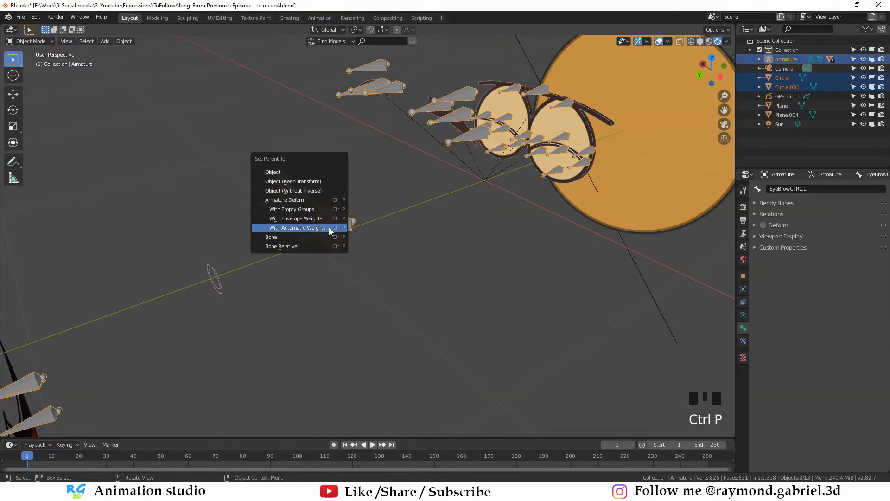
left_click(299, 227)
In pose mode, try moving the IRIS.L bone freely to test that its iris follows.
middle_click_drag(298, 232, 364, 242)
key("ctrl+Tab")
left_click(340, 211)
middle_click_drag(340, 211, 389, 197)
key("g")
middle_click_drag(402, 206, 446, 199)
key("g")
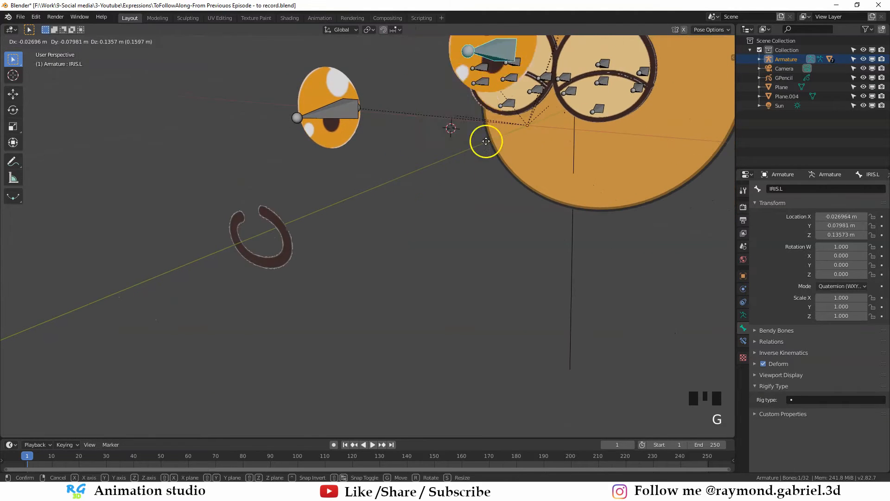
right_click(486, 145)
middle_click_drag(499, 155, 458, 229, "shift")
Try moving the IRIS.R bone to test the other iris.
left_click(314, 175)
key("g")
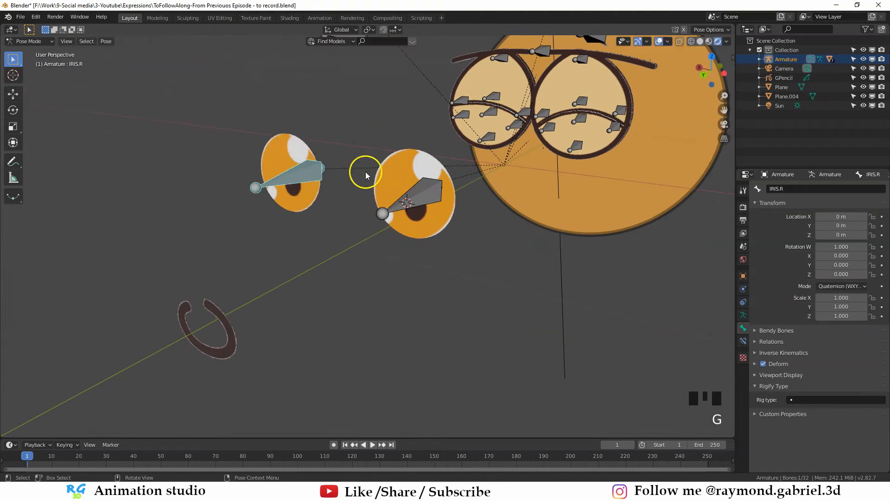
right_click(364, 173)
middle_click_drag(364, 173, 427, 132)
In object mode, select the mouth plane together with the armature and parent the plane to the armature.
key("ctrl+Tab")
scroll(368, 209, "down", 1)
scroll(356, 227, "down", 2)
middle_click_drag(355, 228, 390, 213, "shift")
scroll(354, 223, "up", 1)
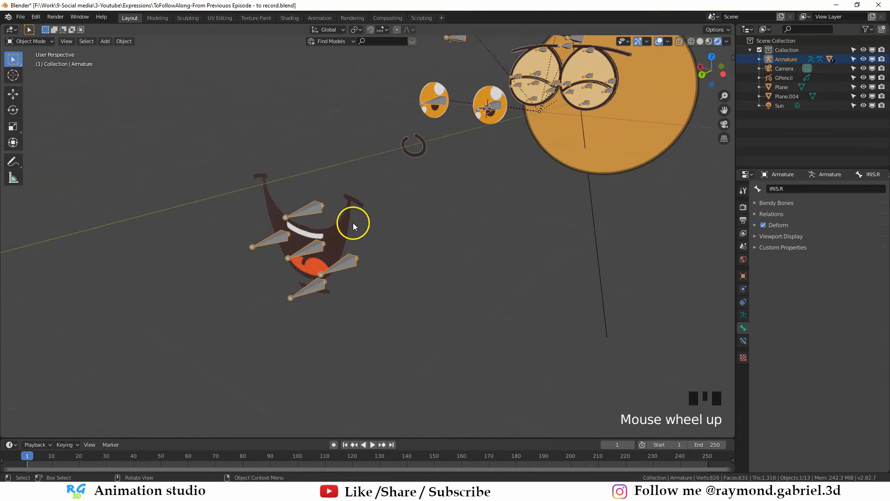
left_click(343, 234)
left_click(312, 209, "shift")
key("ctrl+p")
left_click(288, 199)
In pose mode, try moving a side mouth bone and the bottom bone Mouth4.L along Z to test the mouth's deformation.
key("ctrl+Tab")
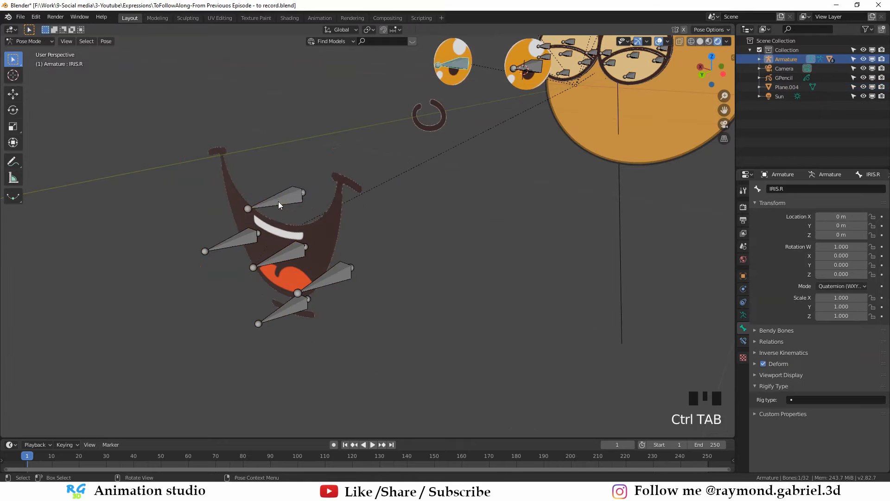
left_click(292, 211)
middle_click_drag(292, 211, 408, 199)
left_click(475, 200)
key("g")
key("z")
right_click(490, 186)
left_click(405, 248)
key("g")
key("z")
right_click(407, 246)
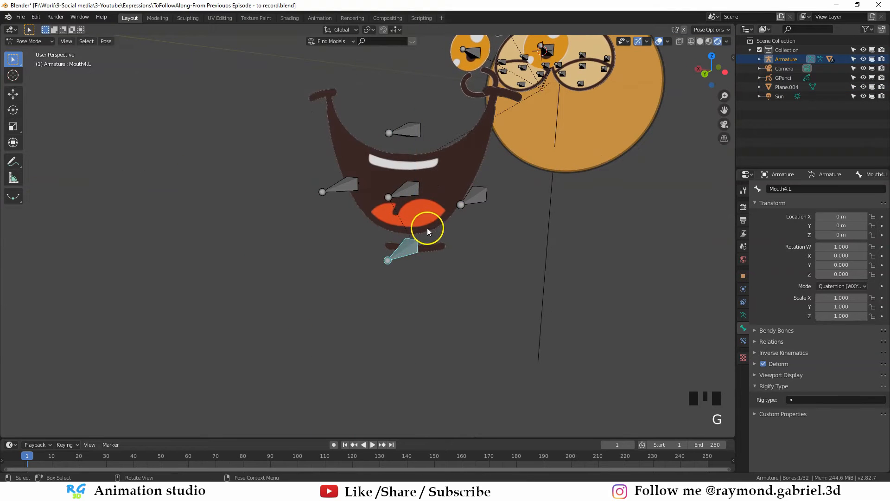
Return to object mode and select the mouth plane.
scroll(432, 231, "down", 2)
middle_click_drag(444, 232, 389, 169, "shift")
key("ctrl+Tab")
left_click(457, 161)
middle_click_drag(390, 170, 305, 202, "shift")
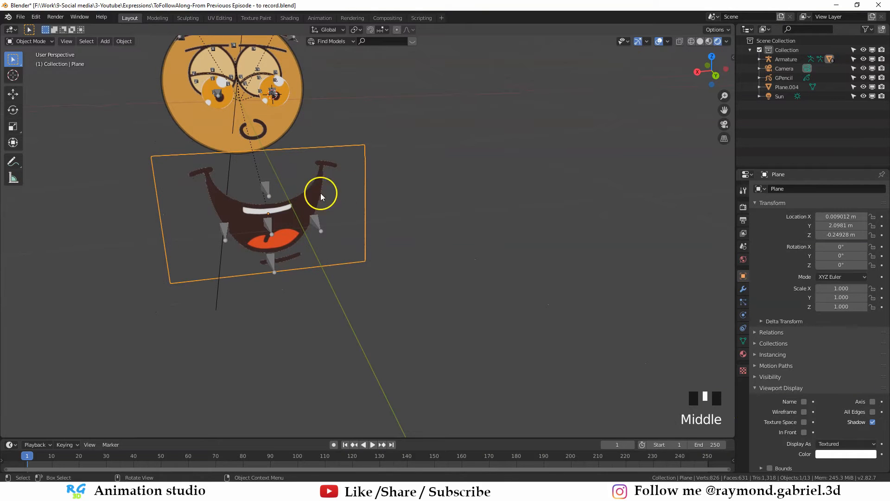
Split off a UV Editor beside the 3D view and put the mouth plane in edit mode to show its UVs.
left_click_drag(733, 25, 494, 54)
left_click(512, 31)
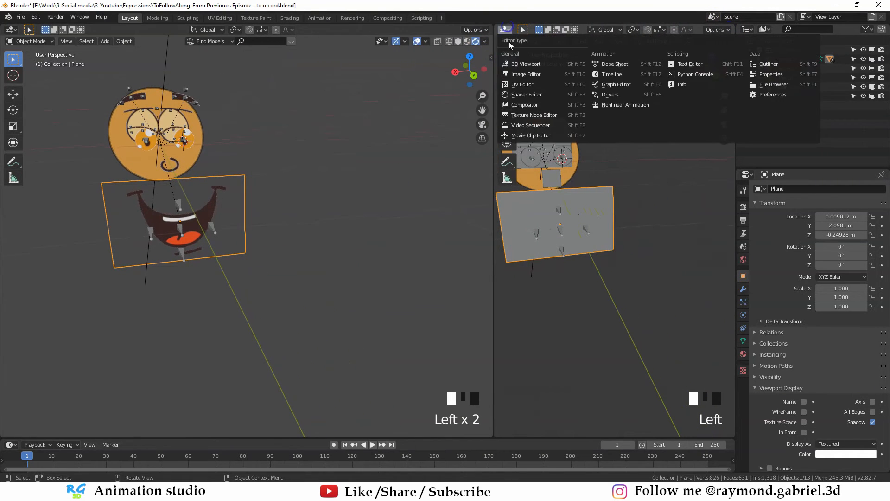
left_click(533, 93)
scroll(280, 219, "up", 1)
key("Tab")
scroll(645, 199, "down", 8)
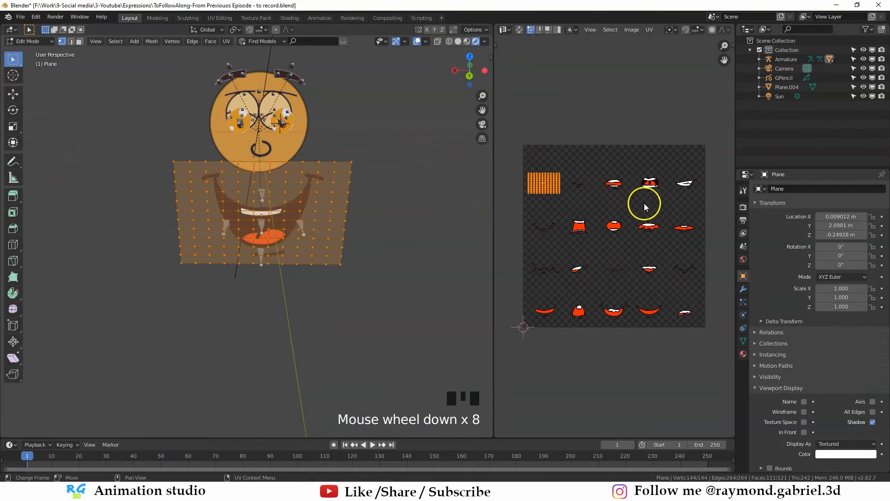
middle_click_drag(644, 199, 578, 206)
scroll(288, 228, "up", 2)
middle_click_drag(288, 229, 291, 213)
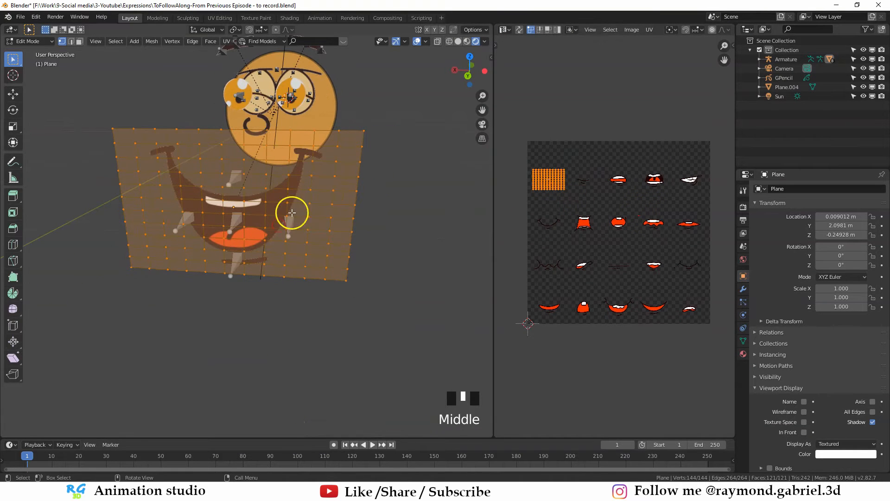
Try sliding the mouth plane's UVs along X onto the third mouth drawing in the top row of the mouth sheet.
scroll(666, 249, "up", 1)
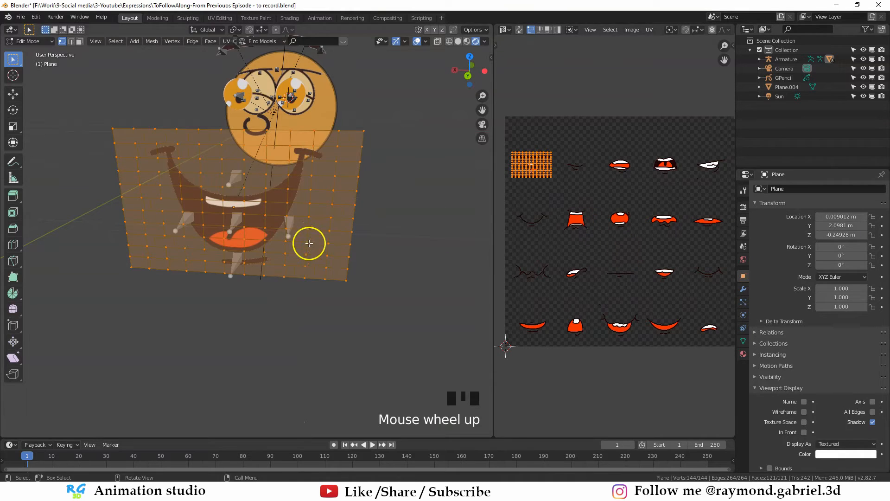
middle_click_drag(308, 243, 399, 246)
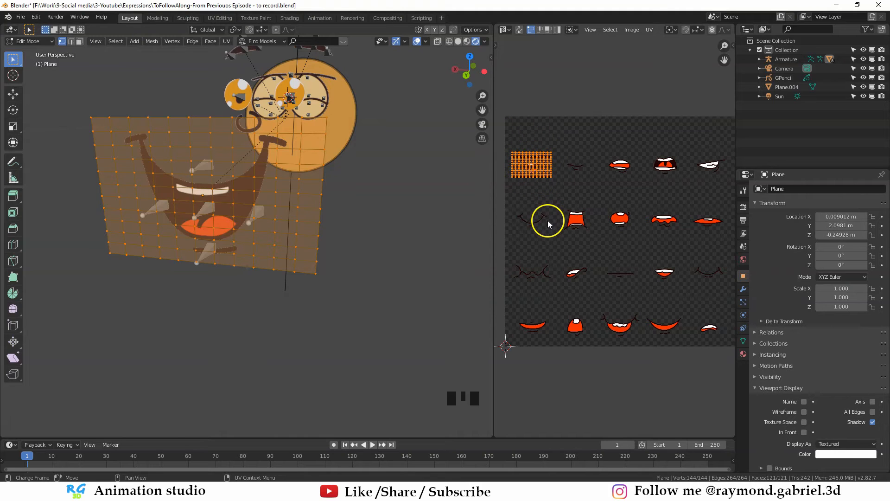
key("g")
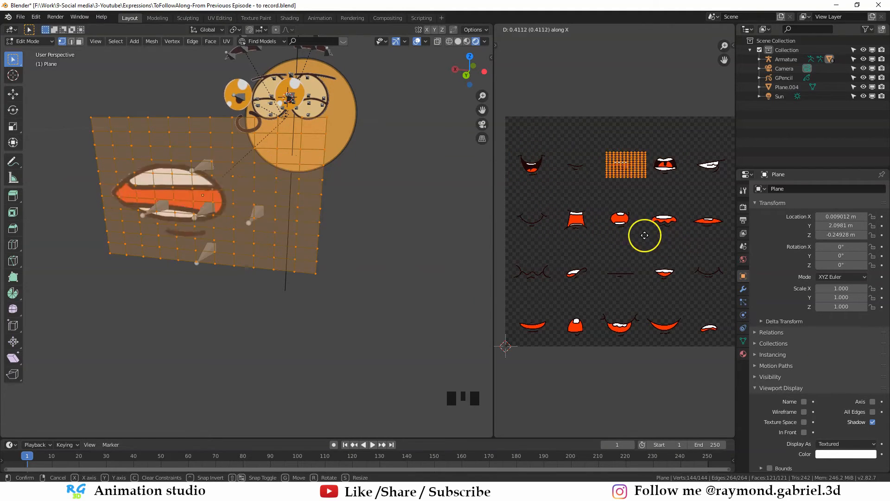
left_click(606, 230)
Return to posing the armature and try moving the upper mouth bone Mouth1.L along Z.
key("ctrl+Tab")
left_click(207, 166)
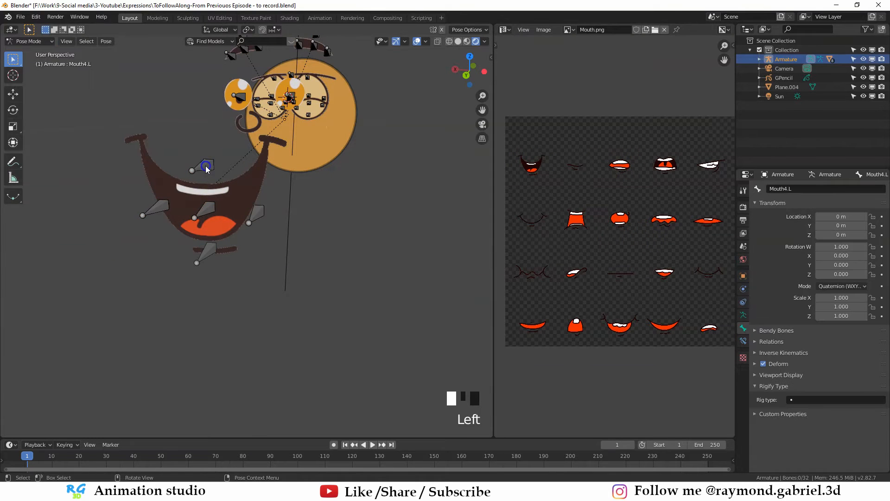
key("g")
key("z")
right_click(232, 228)
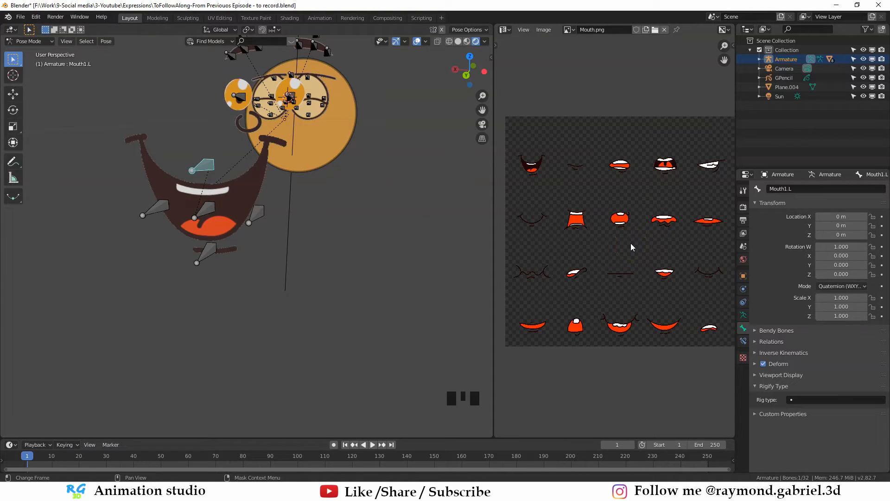
Look over the layered face and its control bones from several angles in object mode.
scroll(301, 227, "down", 1)
middle_click_drag(301, 227, 301, 228)
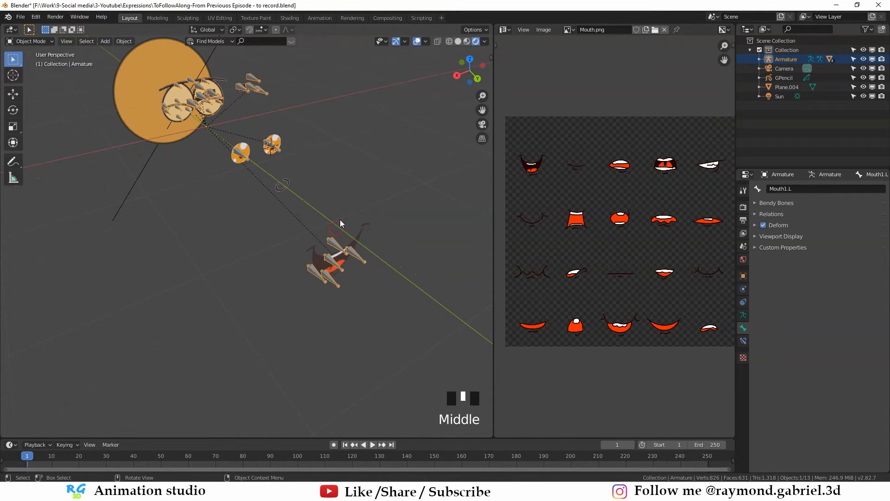
scroll(264, 281, "up", 2)
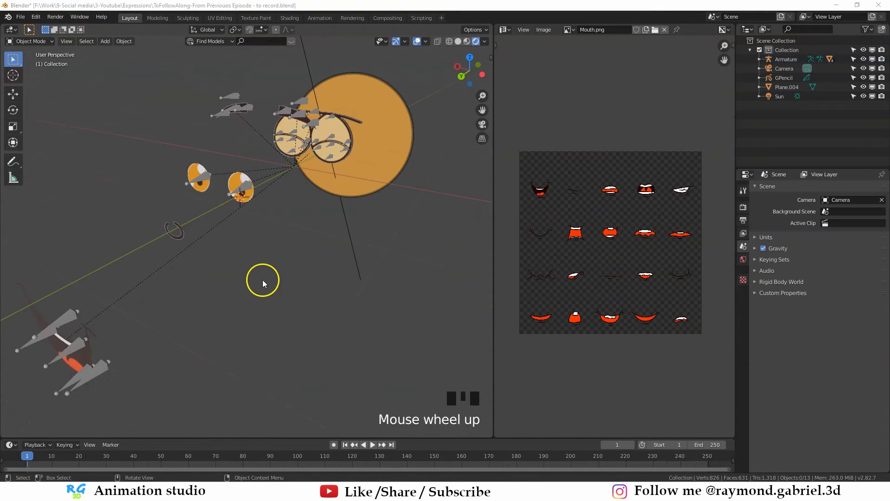
middle_click_drag(264, 280, 298, 253)
scroll(298, 252, "down", 1)
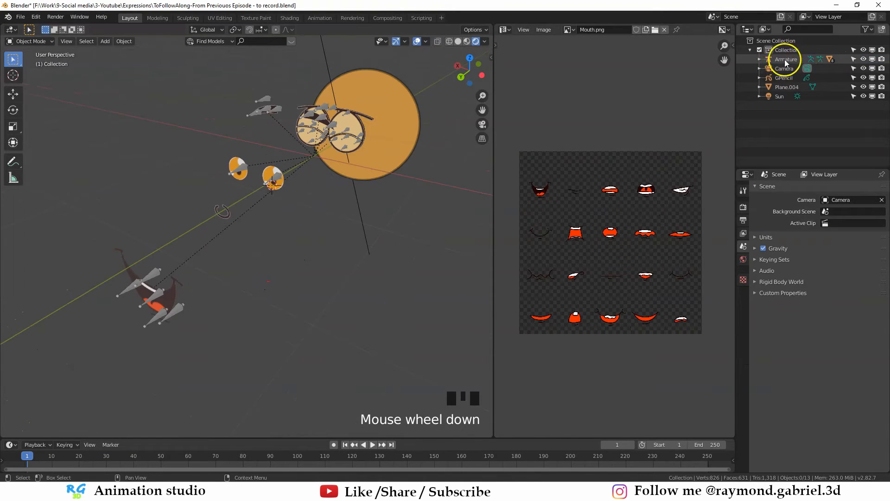
middle_click_drag(377, 195, 328, 218, "shift")
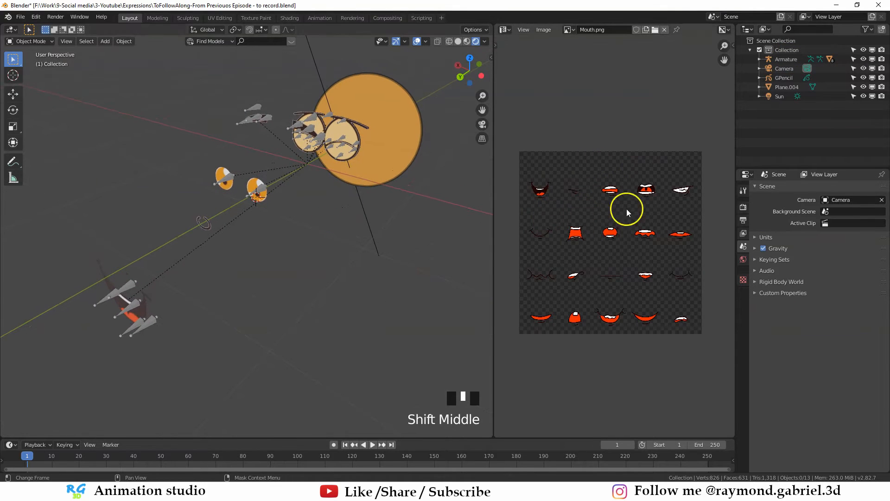
middle_click_drag(323, 255, 370, 253)
scroll(328, 252, "up", 5)
scroll(344, 212, "up", 3)
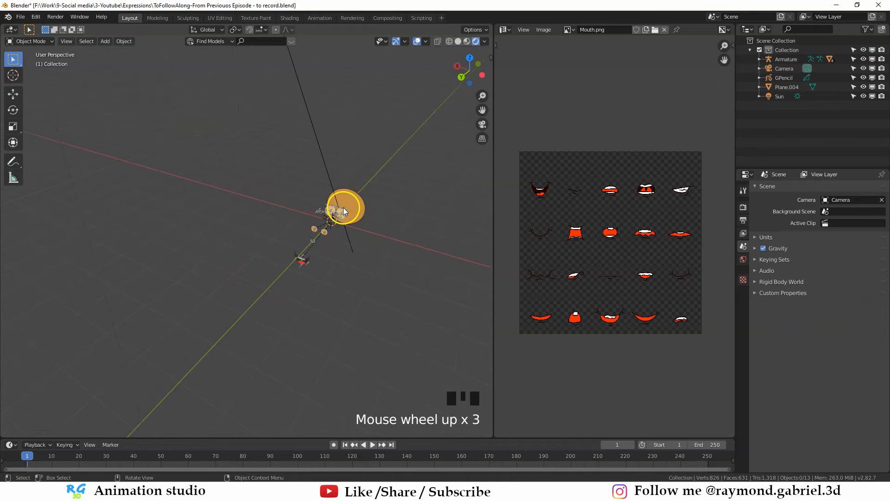
Add a separate single-bone armature at the world origin.
scroll(252, 209, "up", 4)
middle_click_drag(343, 212, 325, 232, "shift")
scroll(255, 209, "down", 7)
middle_click_drag(325, 231, 301, 199, "shift")
scroll(302, 199, "up", 4)
key("shift+a")
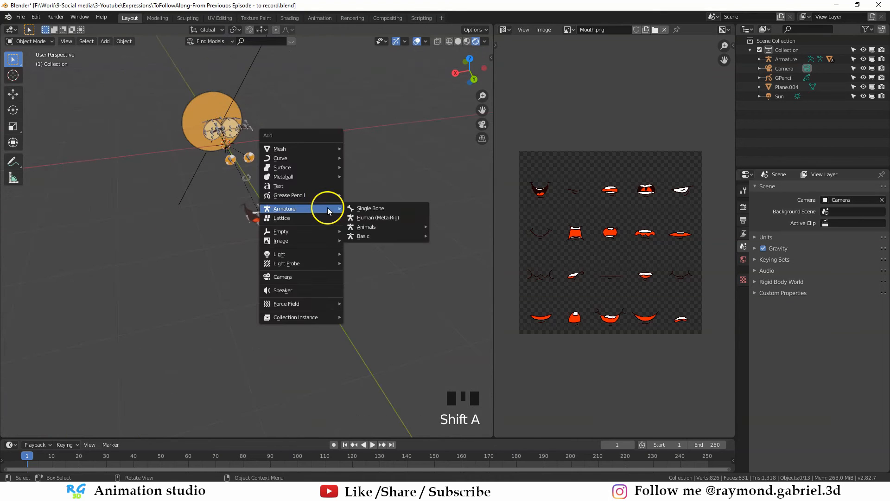
left_click(370, 209)
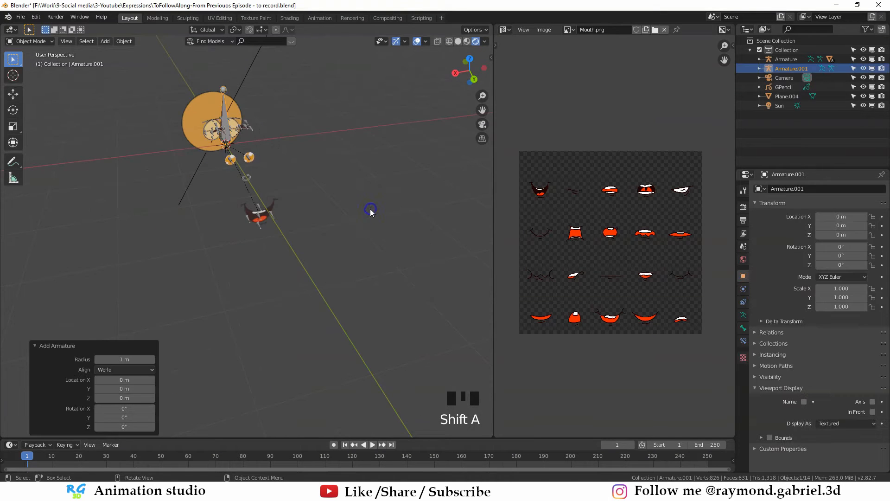
Move the new armature beside the face in the camera view, to about X -1.14 m and Z -0.40 m.
scroll(227, 214, "up", 6)
key("KP_0")
scroll(231, 234, "up", 6)
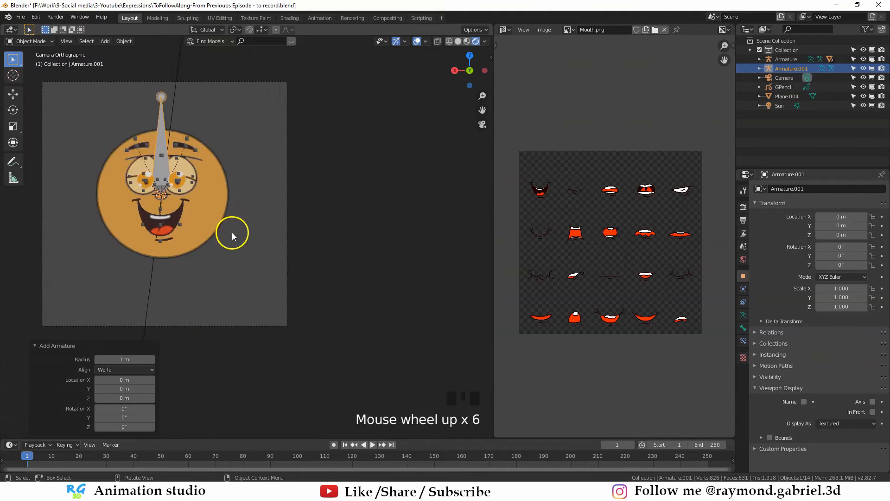
scroll(231, 235, "up", 1)
mouse_move(194, 169)
middle_mouse_down("shift")
mouse_move(260, 207)
mouse_move(201, 162)
middle_mouse_up("shift")
key("g")
left_click(342, 256)
key("g")
left_click(346, 231)
scroll(345, 231, "down", 2)
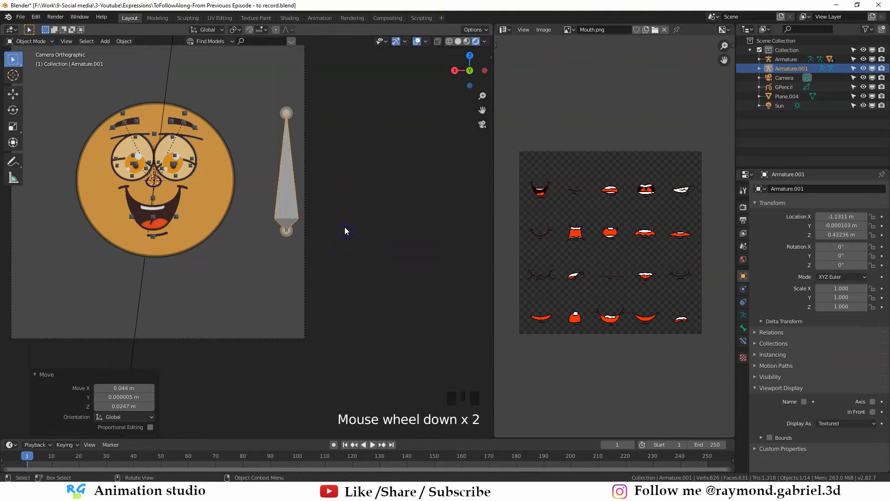
key("g")
left_click(346, 232)
Duplicate the new armature's bone in place in edit mode.
key("Tab")
scroll(342, 216, "up", 1)
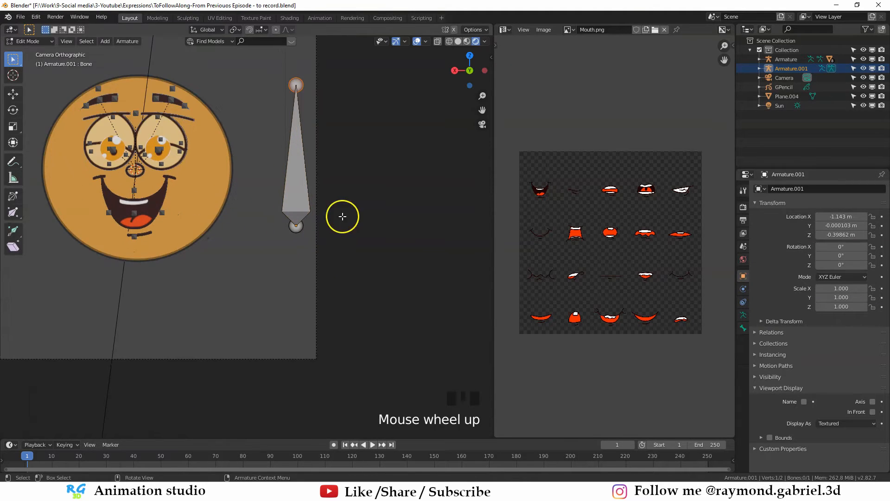
middle_click_drag(343, 216, 325, 215, "shift")
left_click(298, 195)
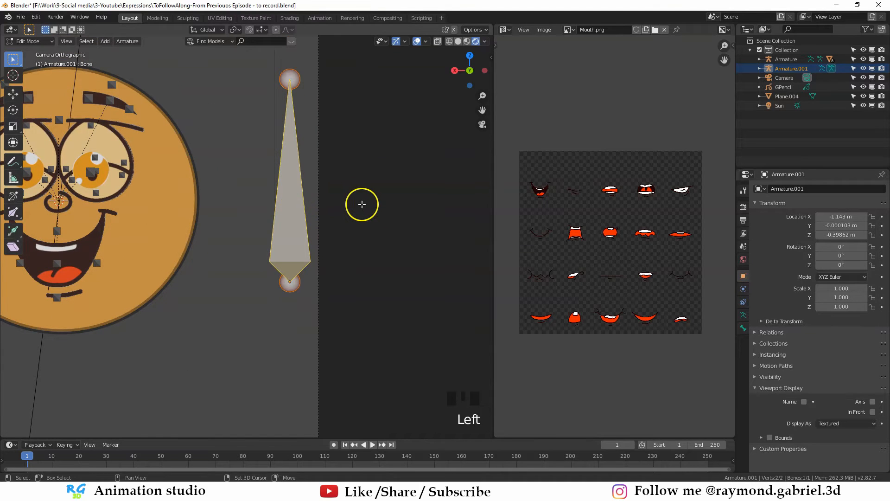
key("shift+d")
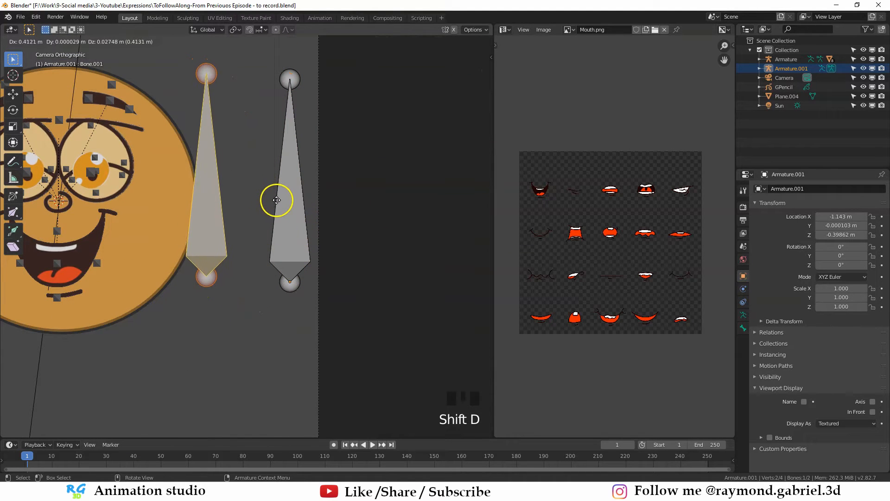
right_click(286, 198)
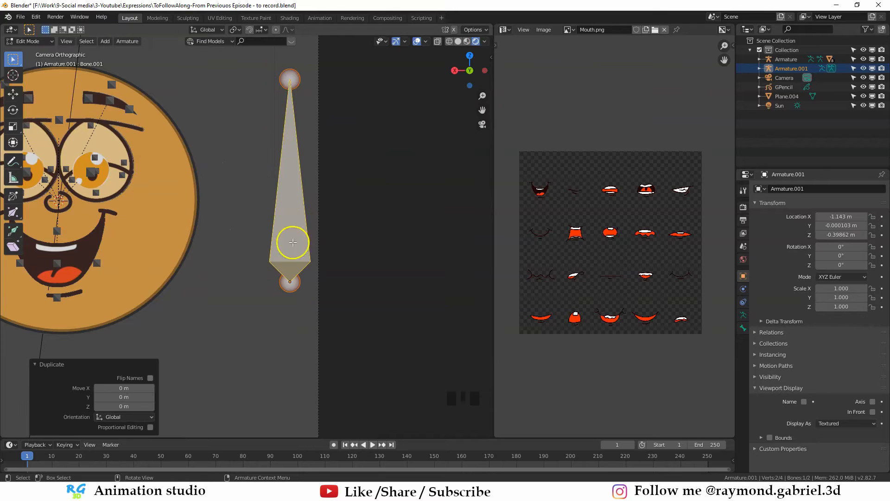
Snap the 3D cursor to the duplicated bone's base and set the transform pivot point to 3D Cursor.
double_click(287, 290)
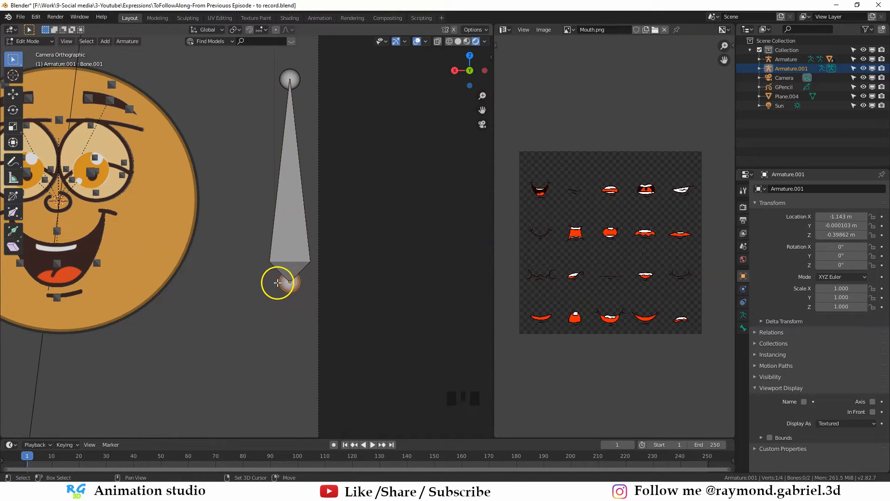
key("shift+s")
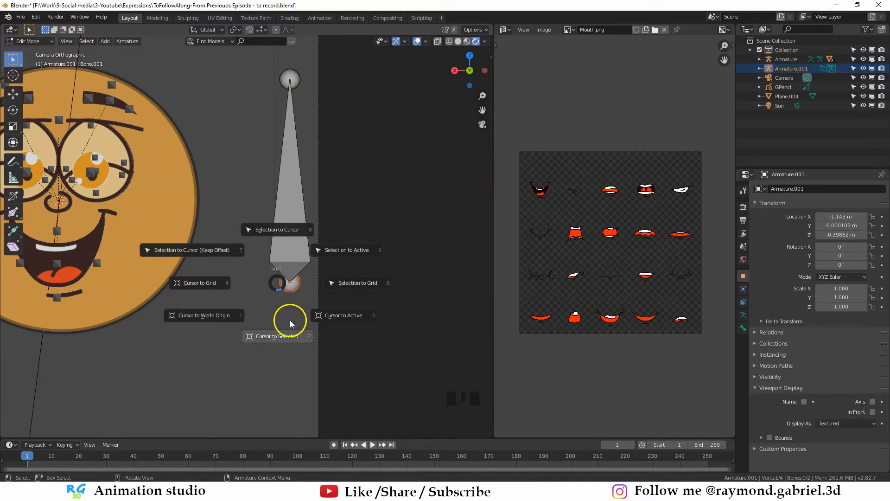
left_click(269, 342)
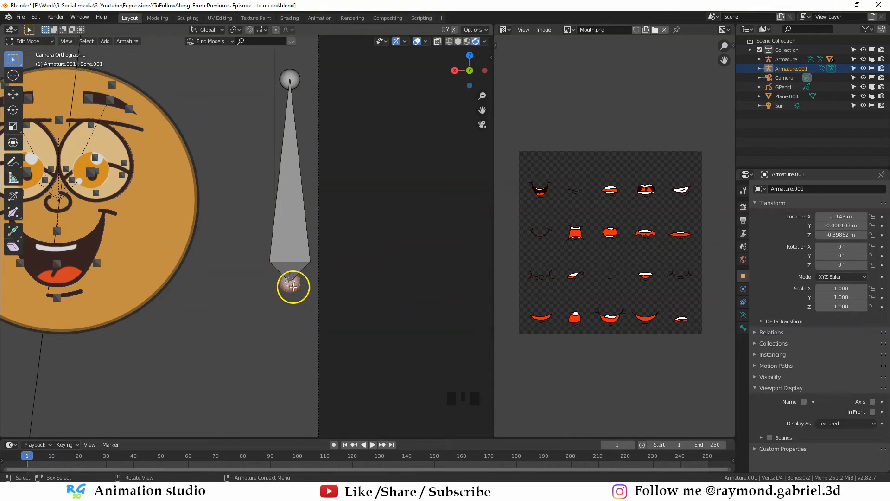
left_click(297, 185)
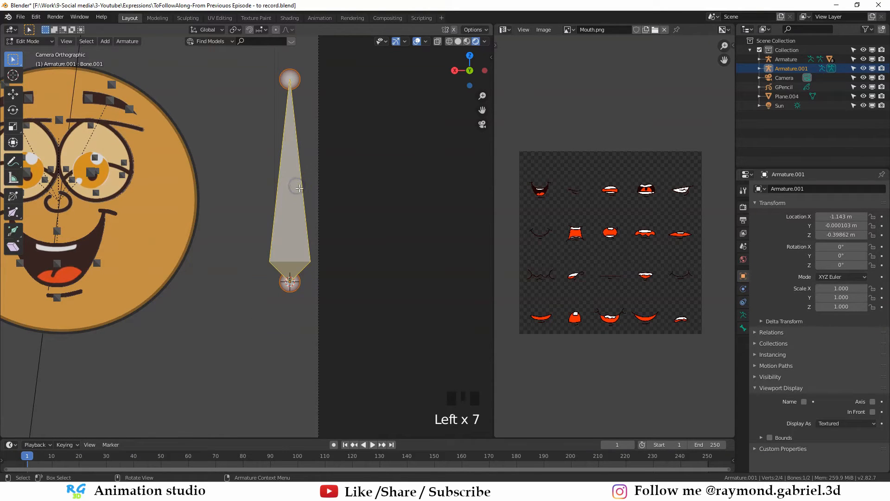
left_click(234, 30)
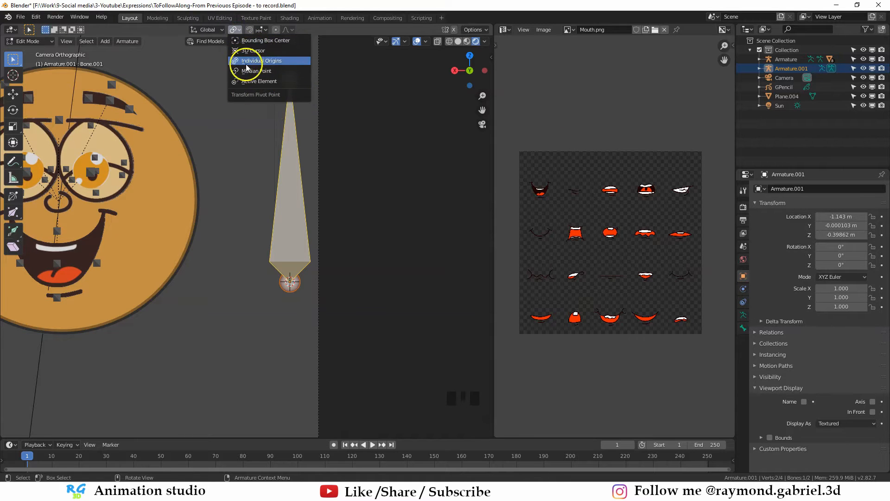
left_click(255, 52)
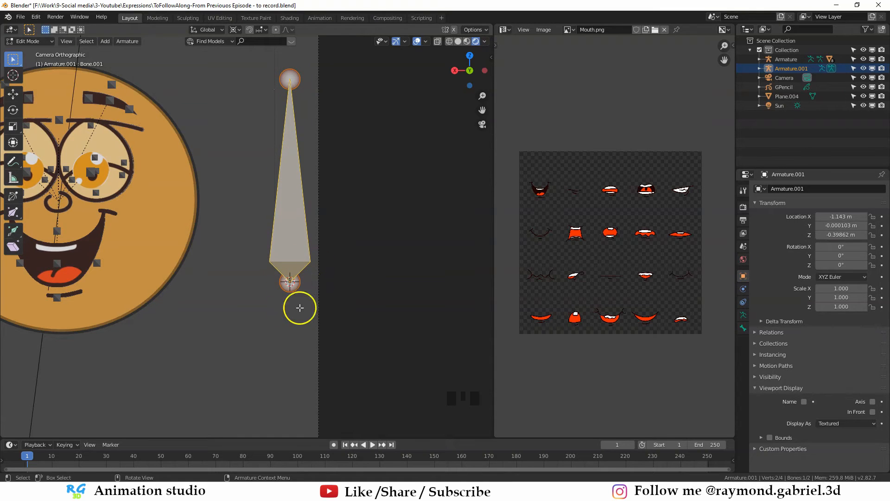
Show the view in wireframe and scale the duplicated bone from its base to about 0.48 m long.
left_click(449, 40)
key("z")
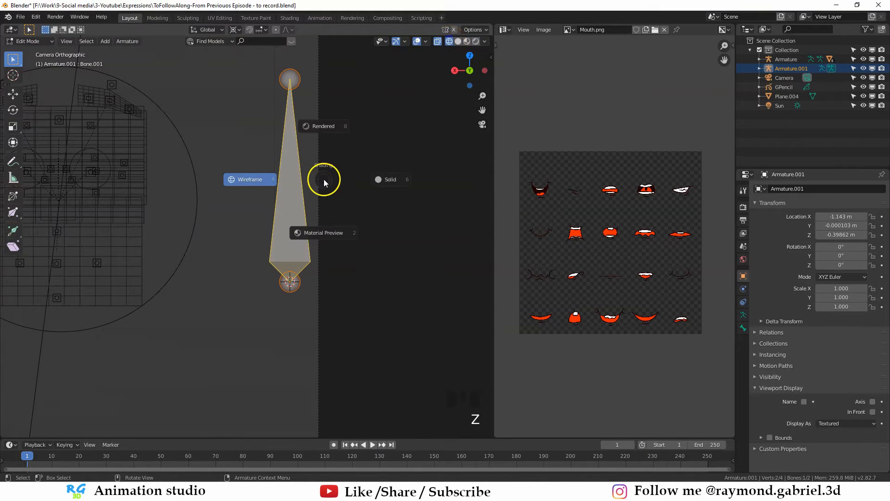
left_click(247, 180)
middle_click_drag(356, 244, 399, 191, "shift")
scroll(410, 175, "down", 1)
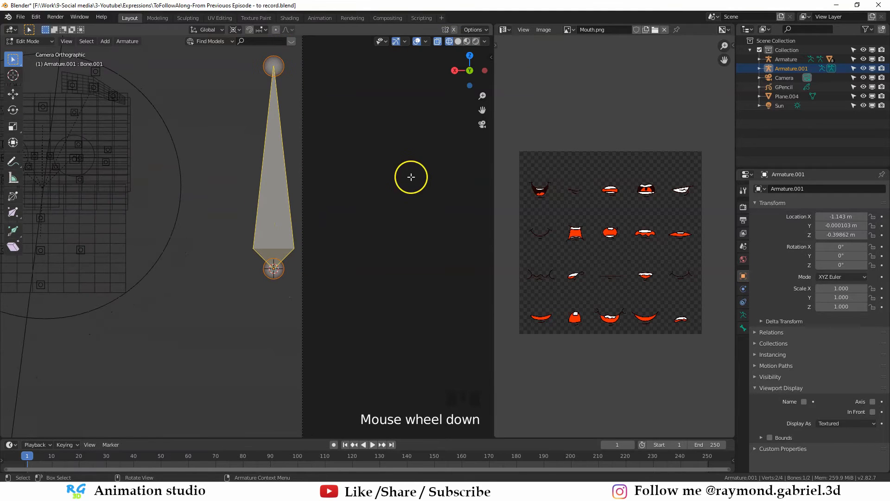
key("s")
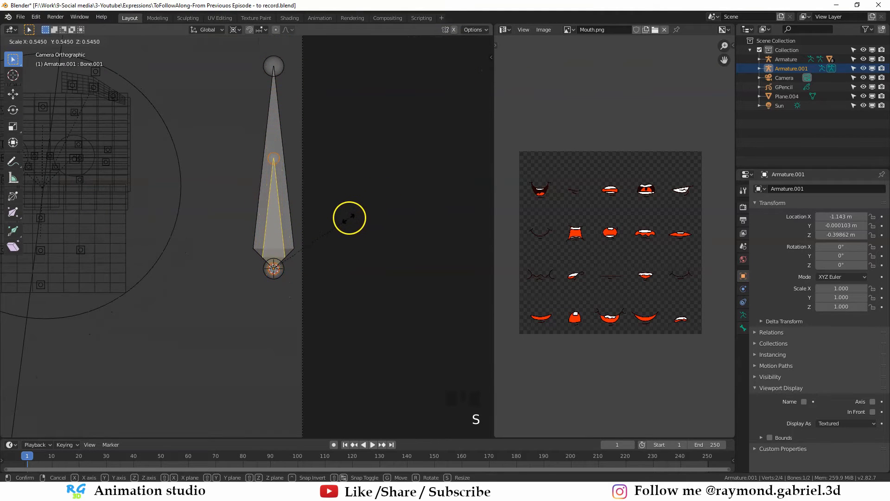
left_click(339, 225)
key("Tab")
scroll(257, 257, "up", 1)
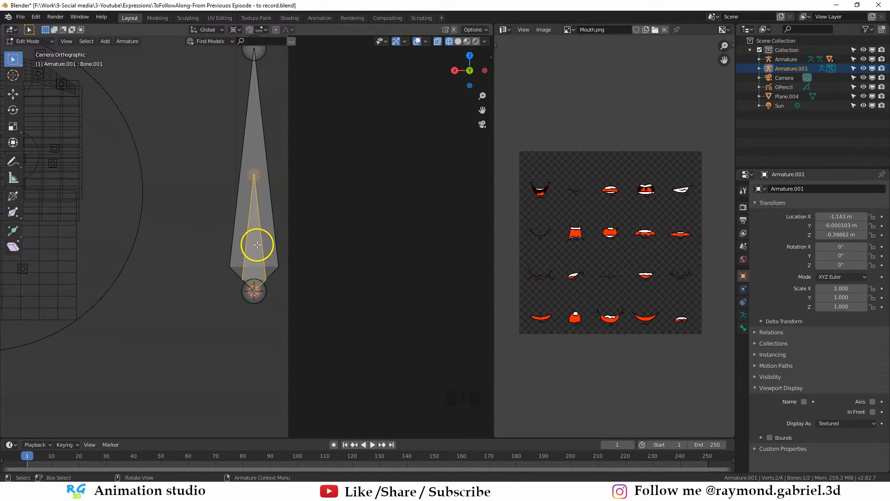
Rename the short bone as Anchor.
left_click(743, 328)
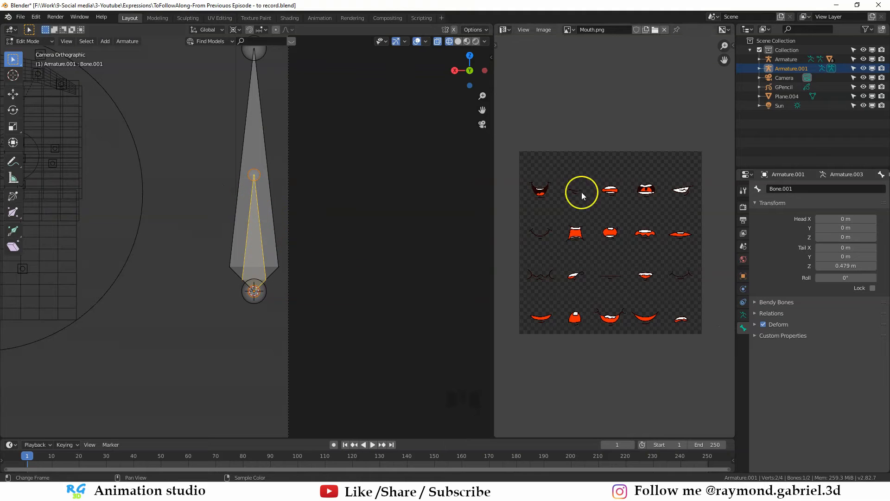
left_click(796, 188)
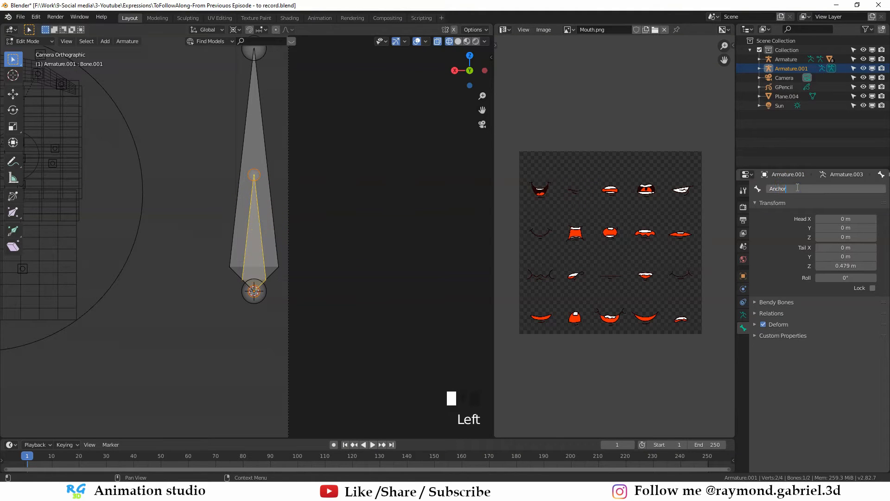
type("Anchor")
key("Return")
Rename the long bone as Target.
left_click(262, 145)
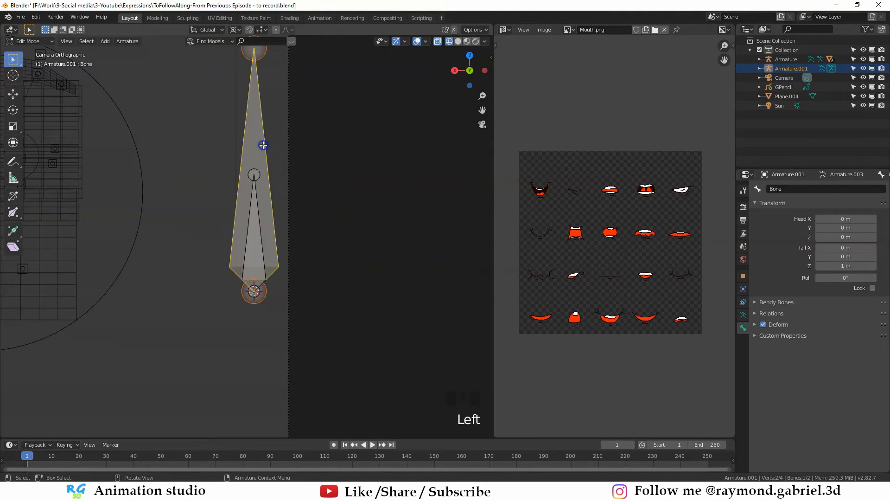
double_click(772, 187)
type("Ta")
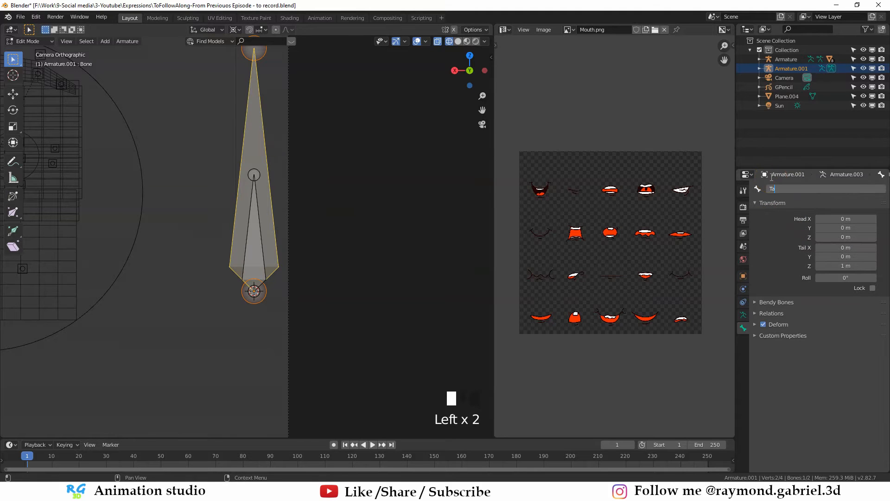
type("rget")
key("Return")
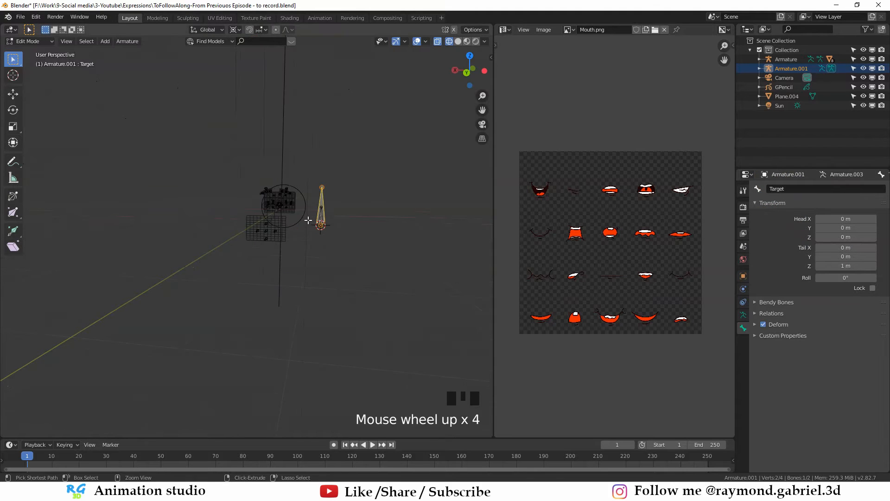
Return to object mode with rendered shading and select the mouth plane.
key("ctrl+Tab")
left_click(248, 221)
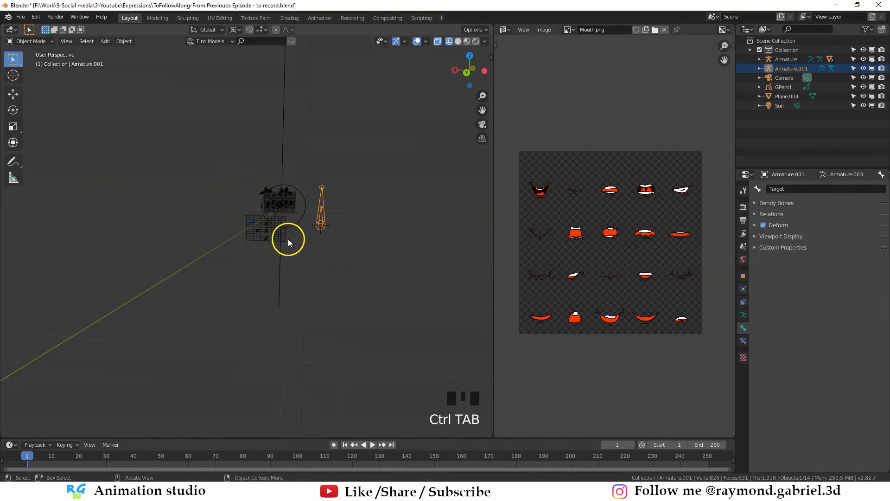
scroll(319, 230, "up", 1)
key("z")
left_click(316, 168)
scroll(327, 221, "up", 3)
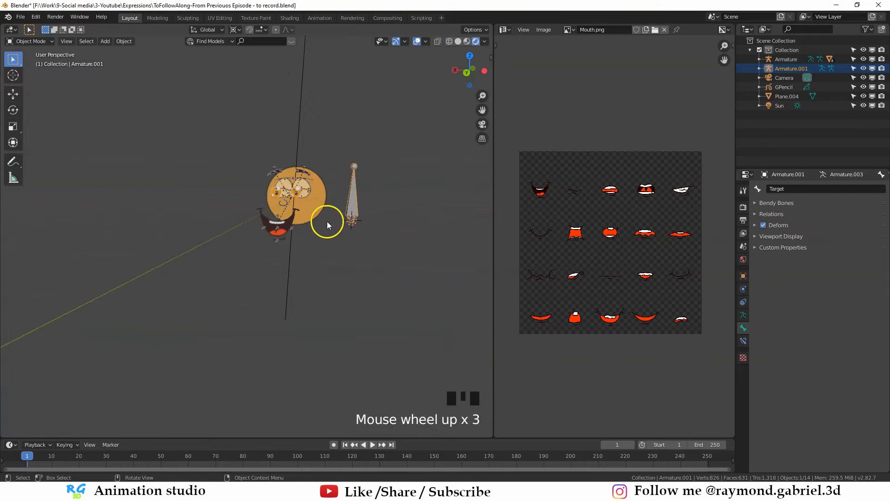
scroll(327, 221, "up", 3)
left_click(165, 241)
key("Left")
scroll(165, 241, "up", 1)
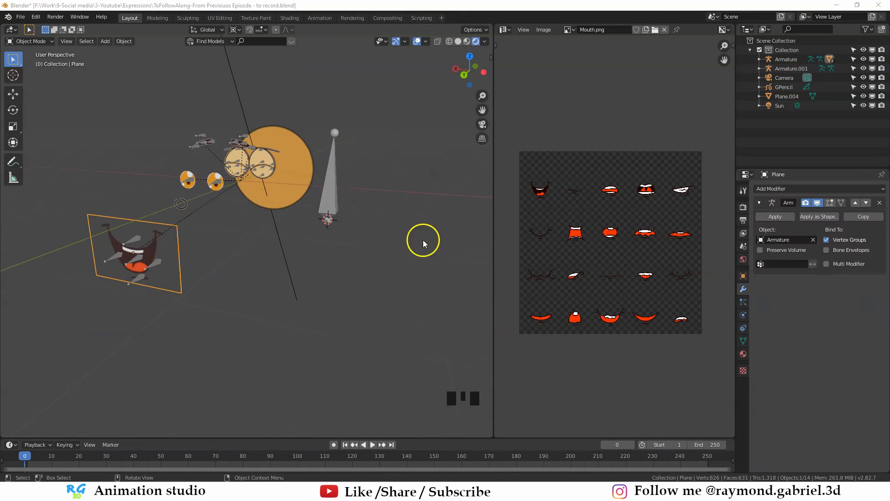
Rename the face armature as Exp-Deform and the new two-bone armature as Exp-UV.
left_click(784, 59)
double_click(781, 59)
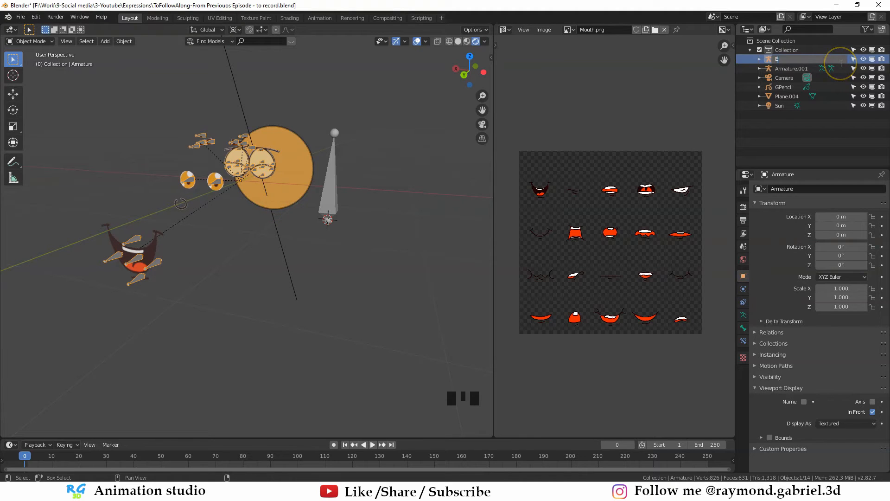
type("Exp-Deform")
left_click(375, 191)
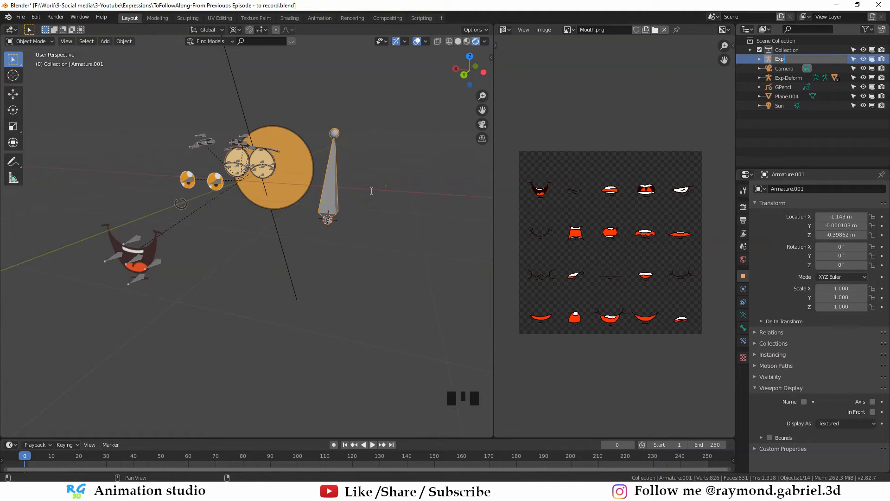
left_click(374, 193)
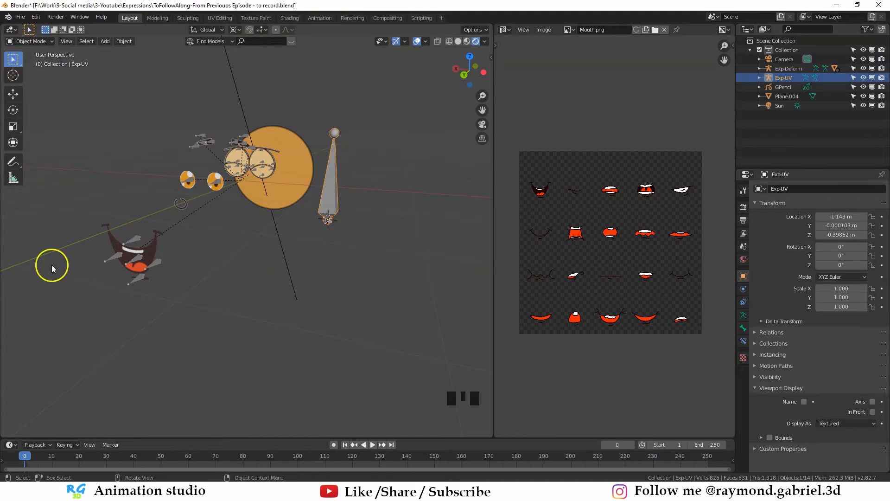
Add a UV Warp modifier to the mouth plane.
left_click(155, 248)
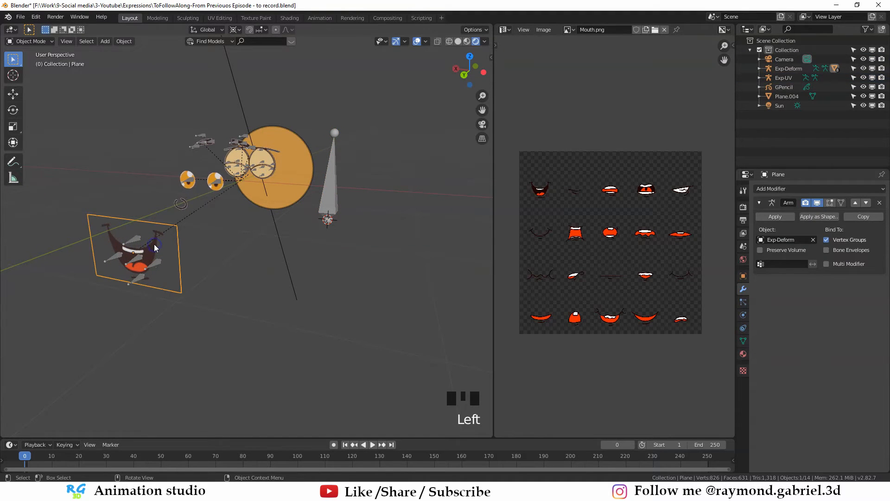
left_click(743, 289)
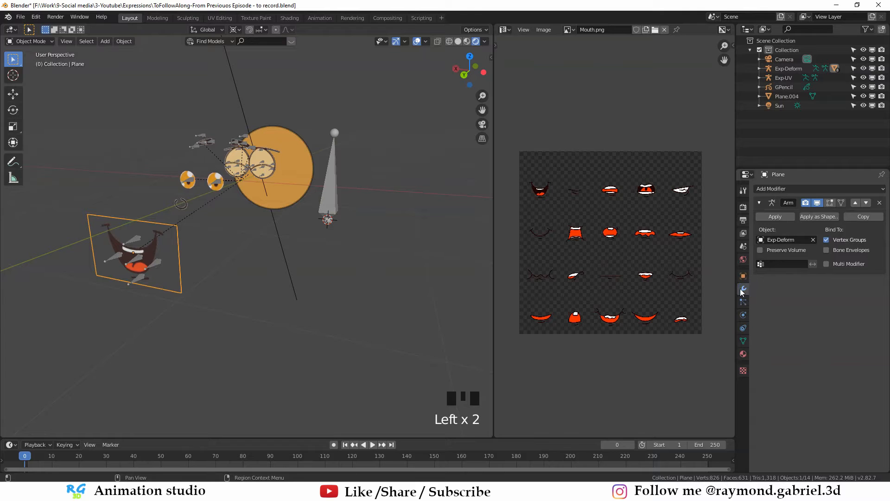
left_click(816, 189)
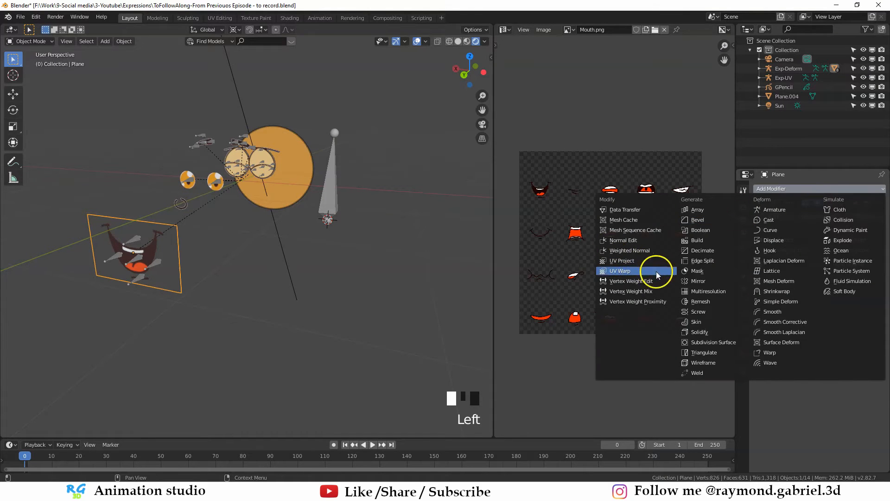
left_click(627, 272)
Set the UV Warp modifier's From object to Exp-UV with bone Anchor and its To object to Exp-UV with bone Target.
left_click(779, 352)
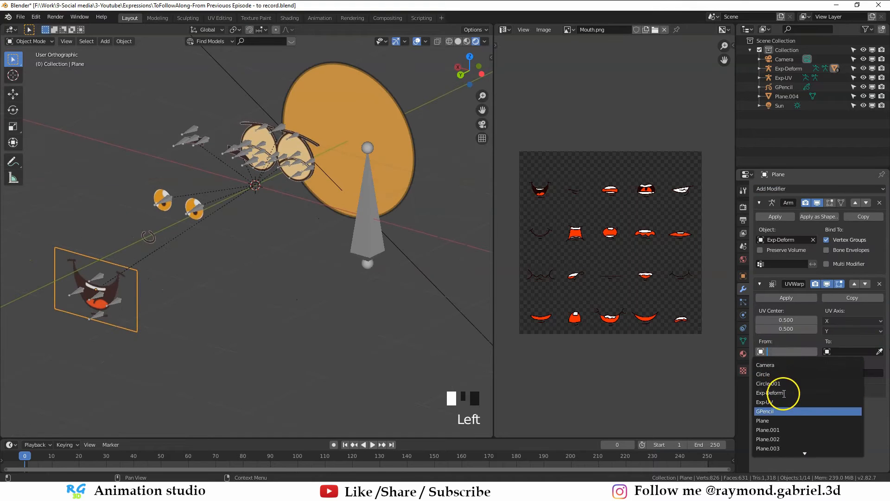
left_click(776, 383)
left_click(789, 372)
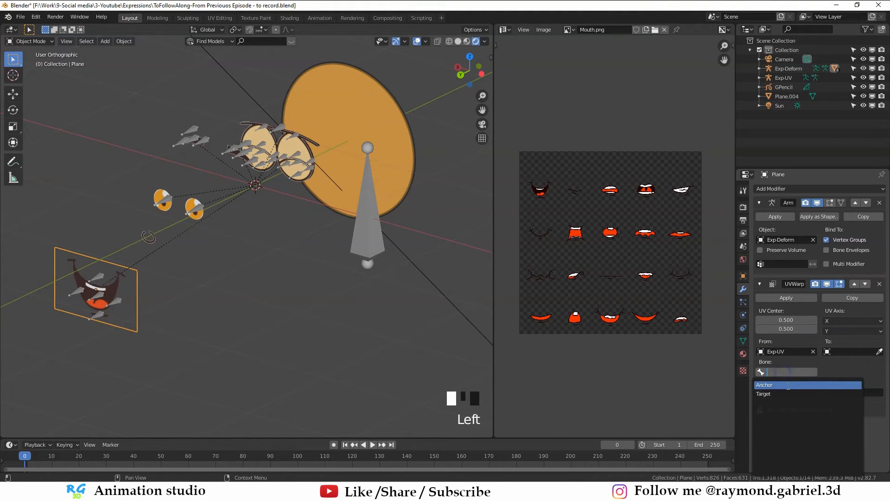
left_click(774, 385)
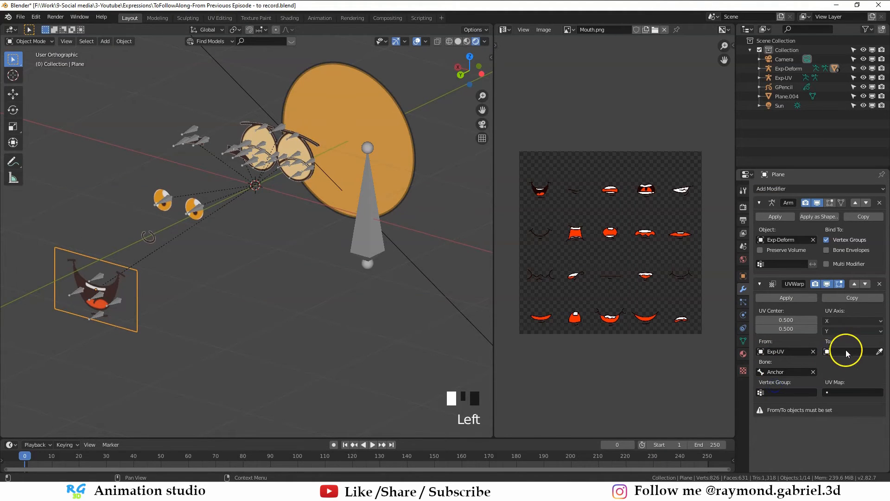
left_click(845, 353)
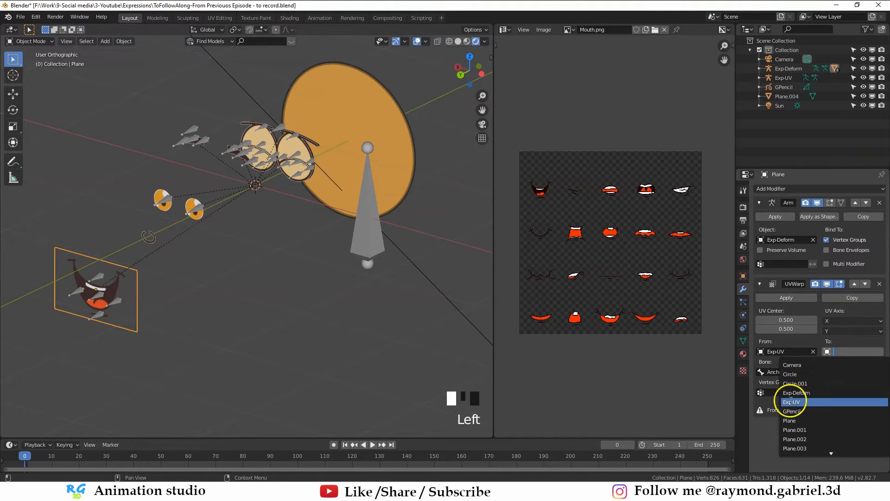
left_click(791, 401)
left_click(845, 372)
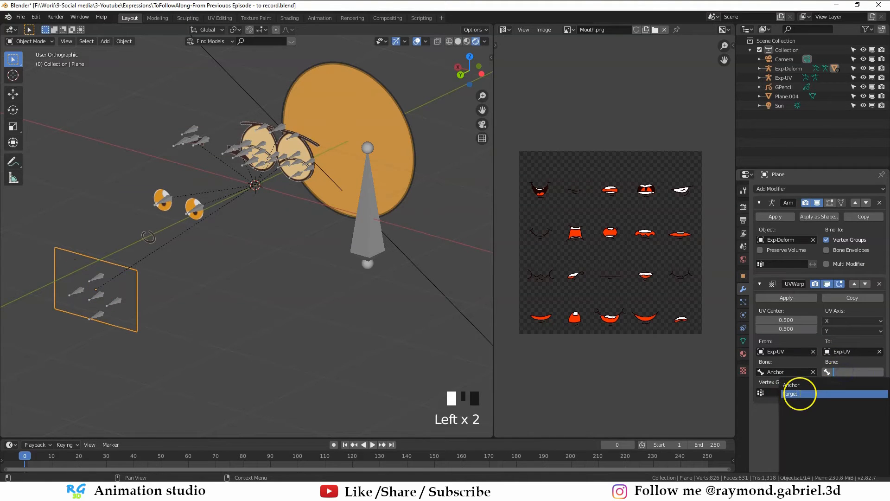
left_click(798, 393)
Put the Exp-UV armature in Pose Mode and view the face through the camera.
middle_click_drag(377, 264, 418, 248, "shift")
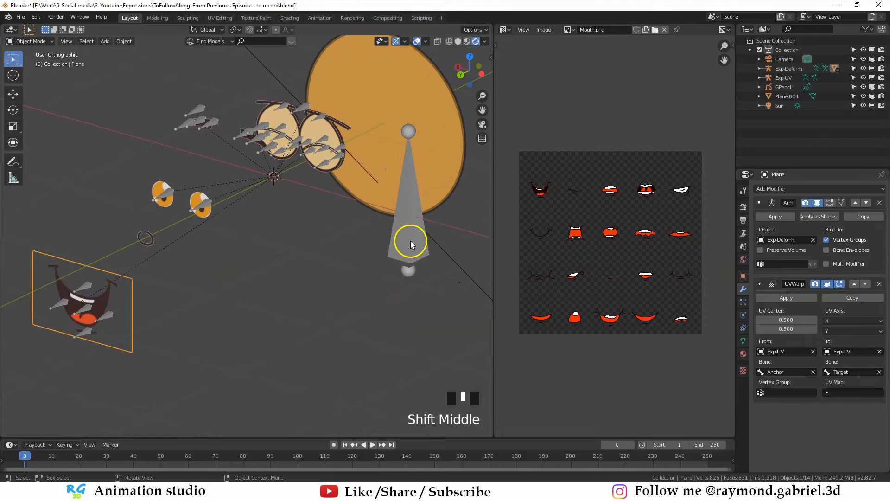
left_click(411, 244)
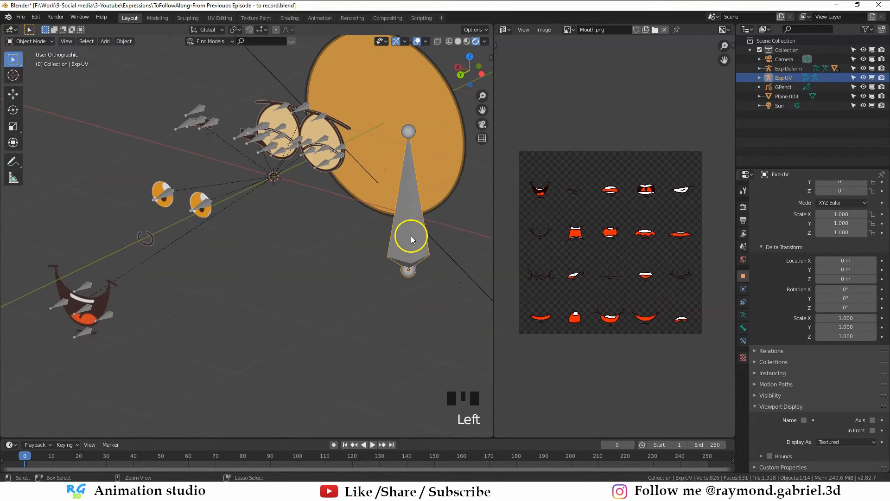
key("ctrl+Tab")
scroll(389, 250, "down", 2)
middle_click_drag(389, 250, 363, 254)
scroll(330, 236, "up", 2)
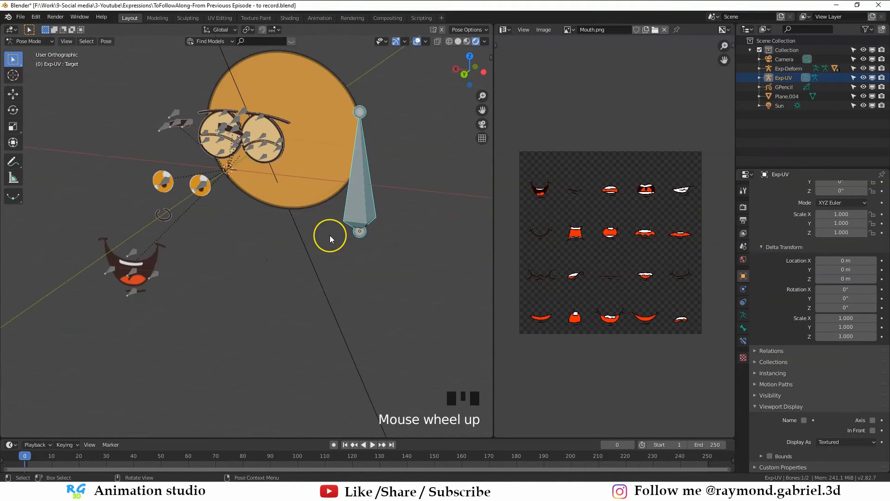
key("KP_0")
scroll(329, 235, "up", 4)
middle_click_drag(265, 239, 288, 268, "shift")
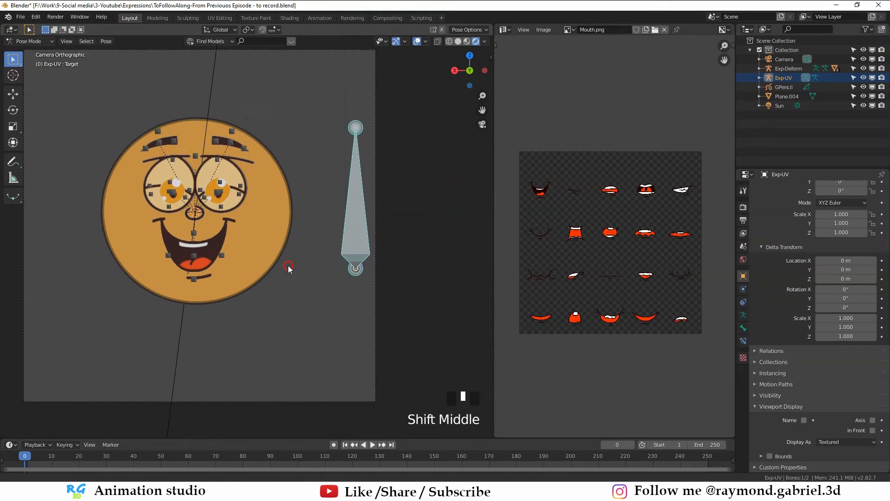
Try out the mouth swap by moving the Target bone freely and along the global X axis.
key("g")
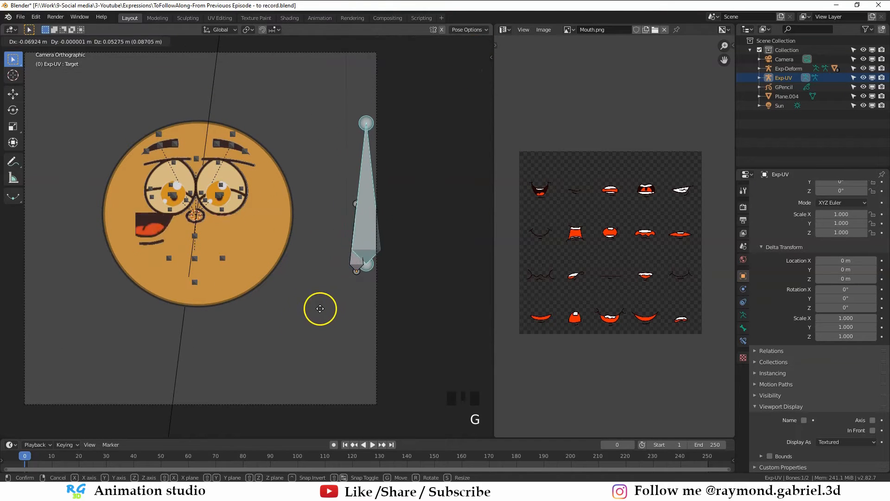
right_click(348, 316)
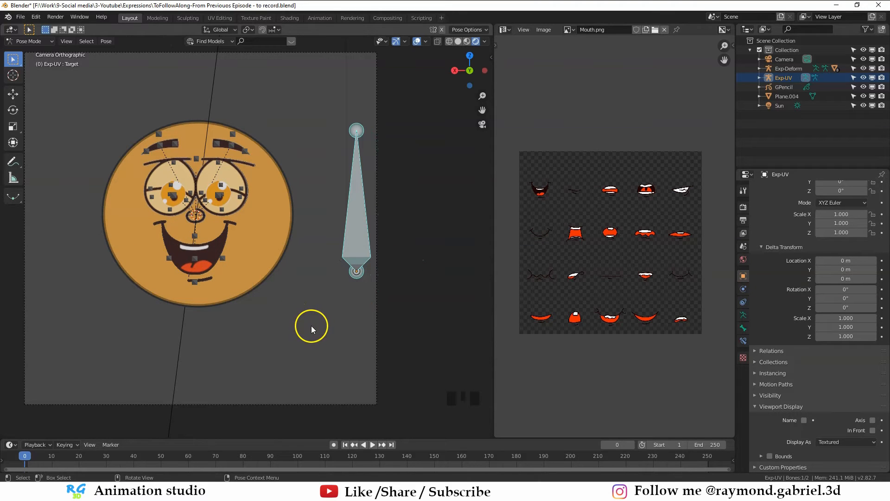
key("g")
key("x")
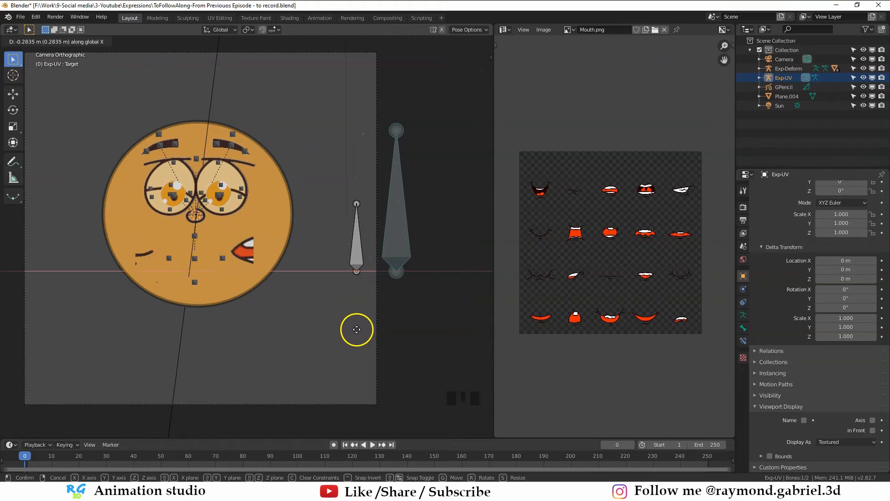
right_click(399, 324)
Try out the mouth swap by moving the Target bone up and down along the global Z axis.
scroll(399, 318, "up", 1)
middle_click_drag(400, 318, 389, 292, "shift")
key("g")
key("z")
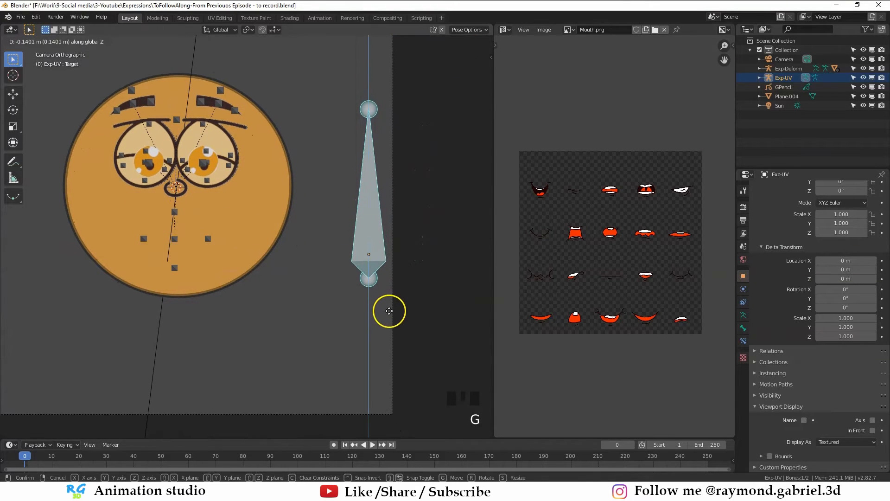
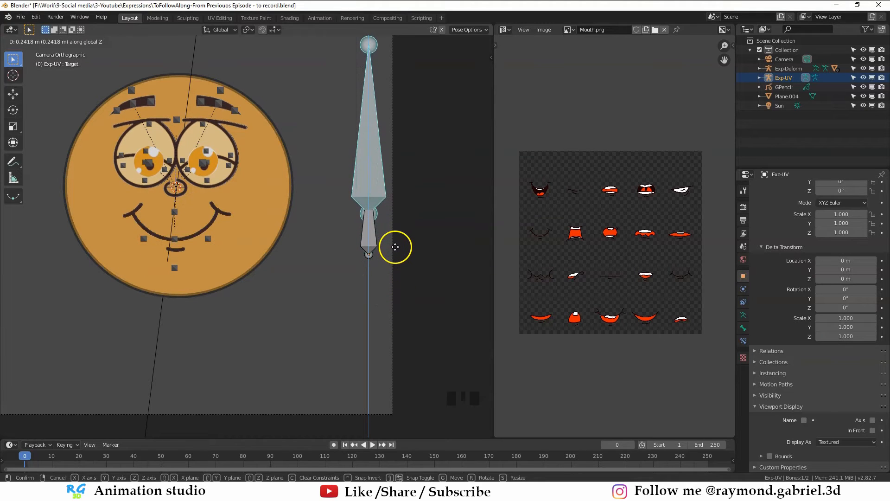
scroll(381, 264, "down", 4)
key("g")
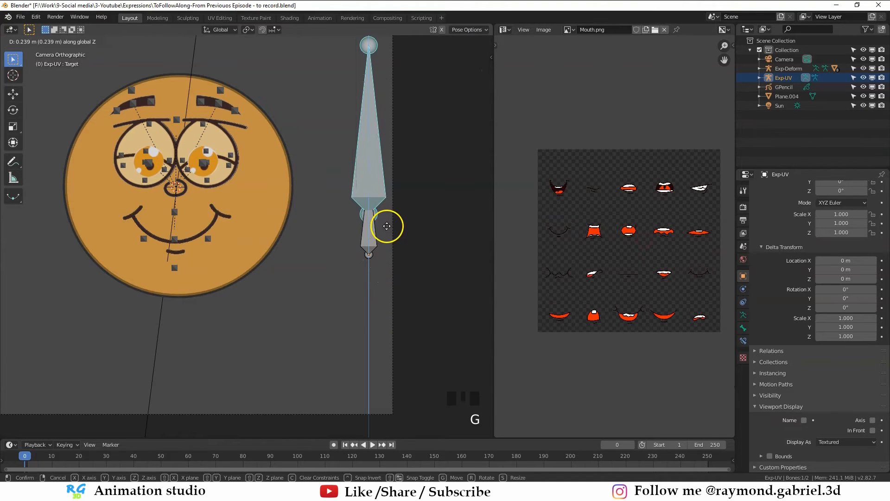
left_click(383, 319)
key("g")
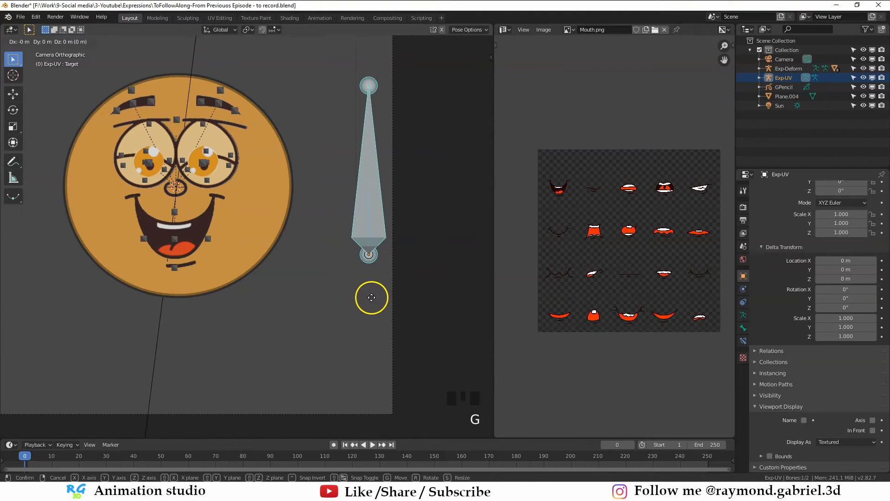
key("z")
left_click(375, 264)
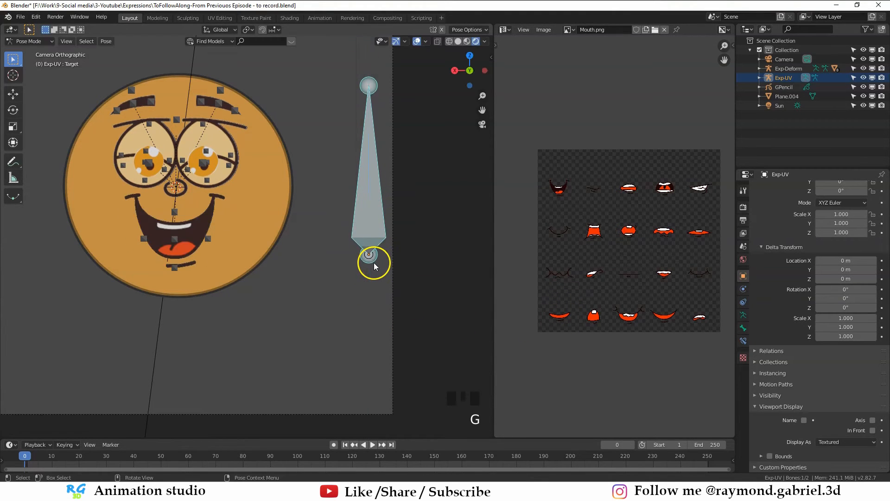
Mirror the Exp-UV armature along the global Z axis in Object Mode and return it to Pose Mode.
key("ctrl+Tab")
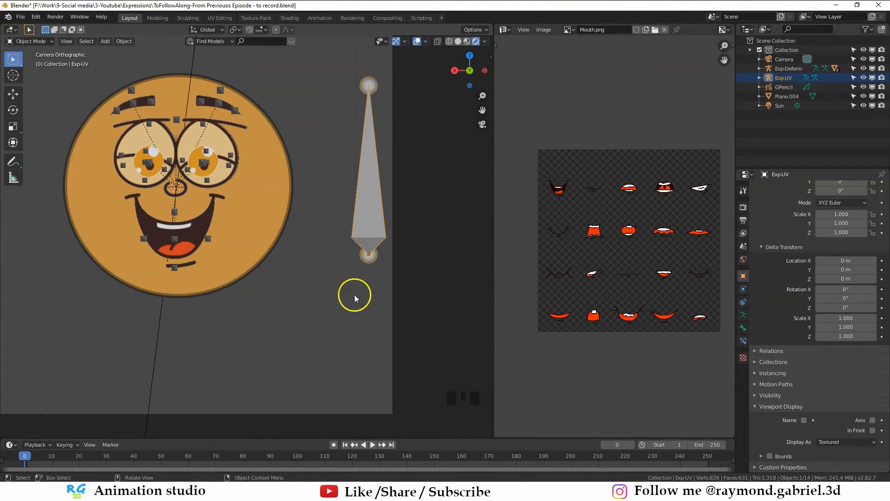
key("ctrl+m")
key("z")
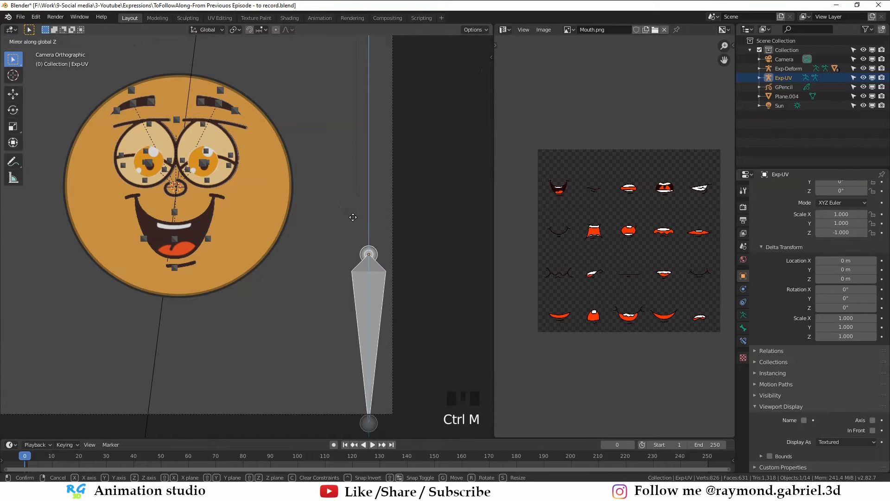
left_click(354, 254)
left_click(362, 286)
key("ctrl+Tab")
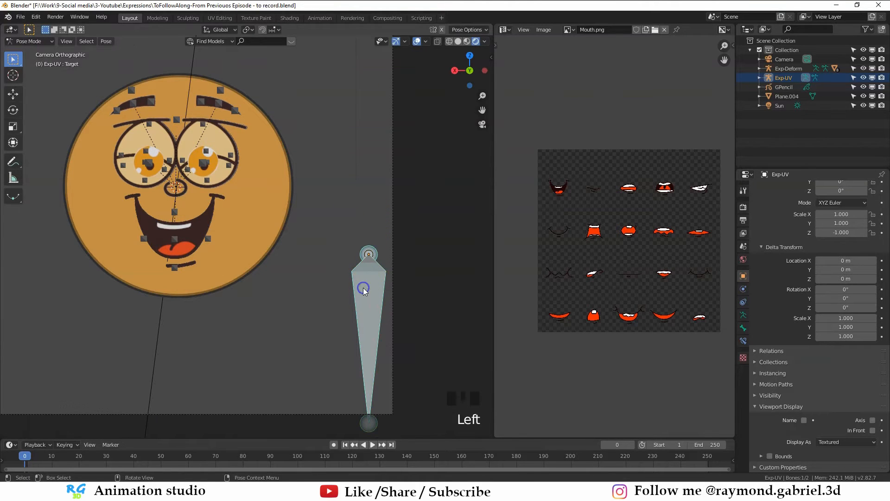
Test the mirrored rig's mouth swap by moving the Target bone downward along the global Z axis.
key("g")
key("z")
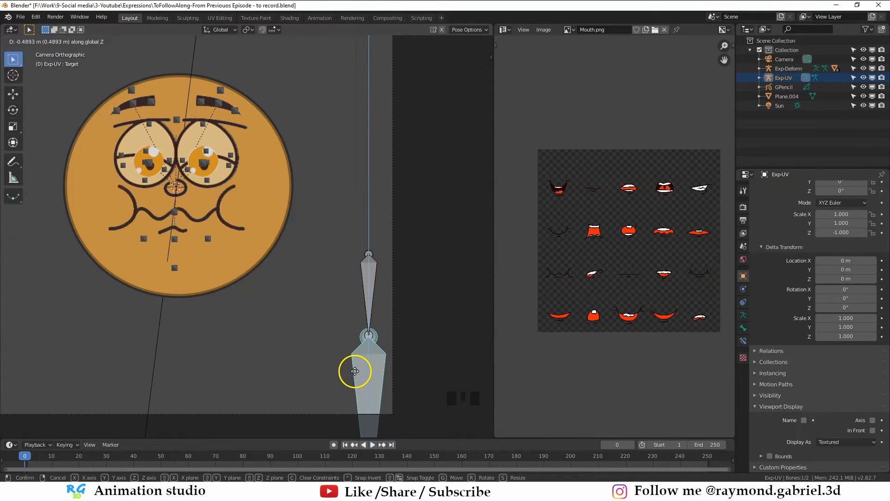
left_click(365, 285)
Open the Pose Library settings of the Exp-UV armature.
scroll(363, 284, "down", 1)
middle_click_drag(363, 285, 364, 255, "shift")
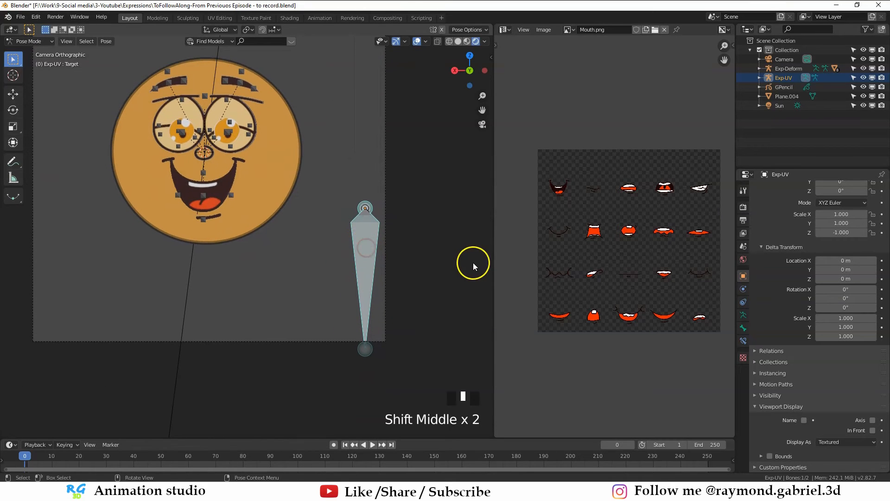
left_click(744, 315)
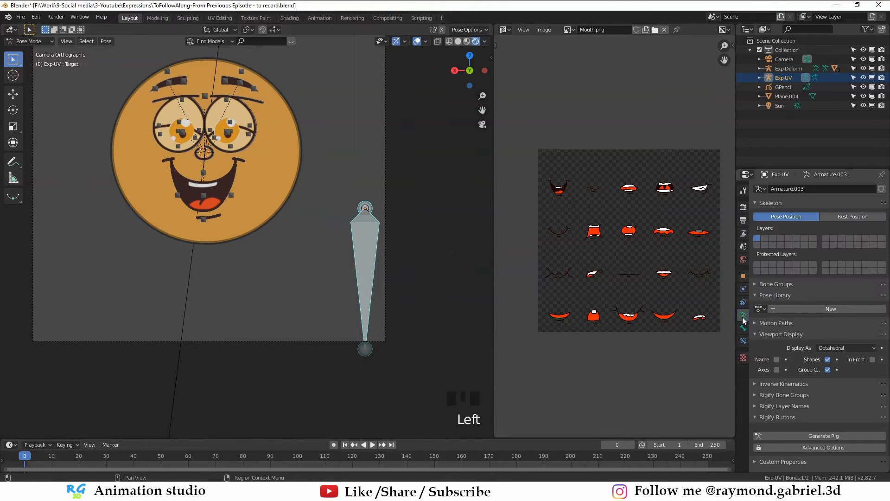
left_click(762, 296)
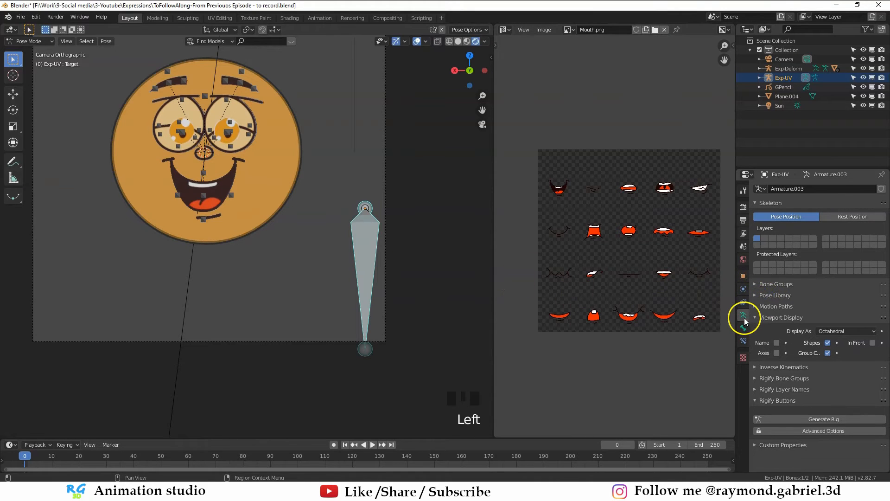
left_click(775, 297)
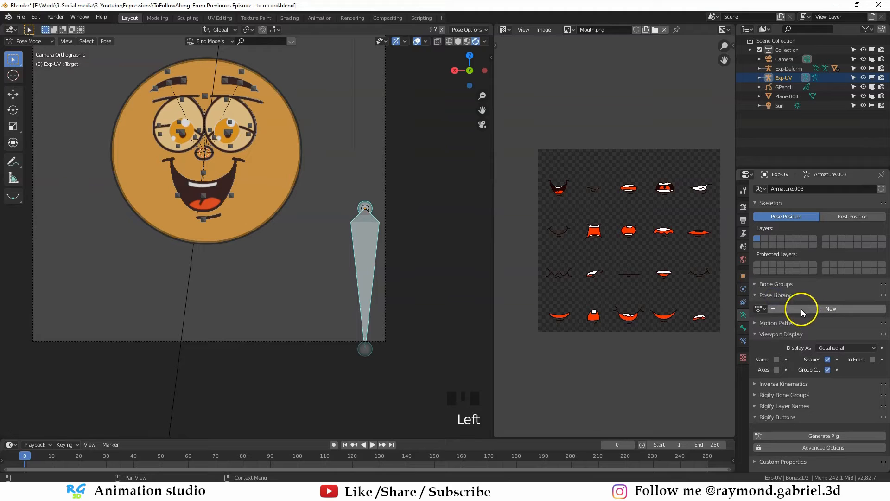
Create a pose library for the Exp-UV armature and add the current mouth pose to it as Happy.
left_click(775, 309)
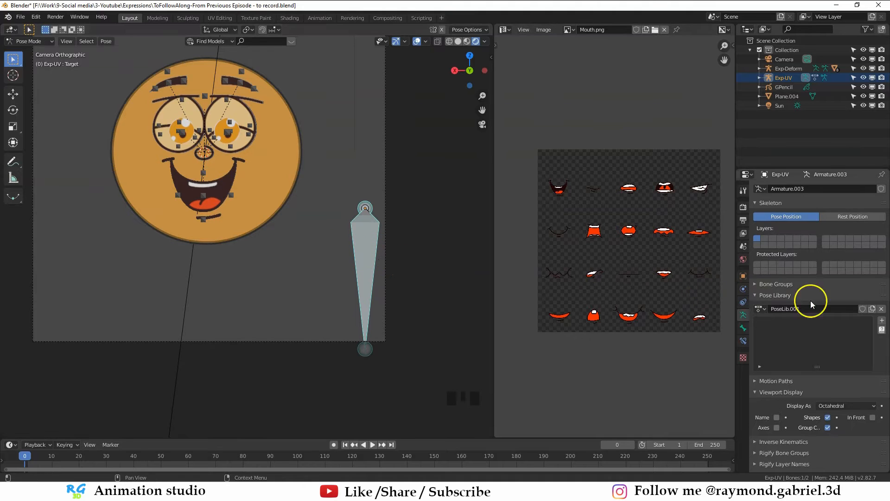
left_click(882, 320)
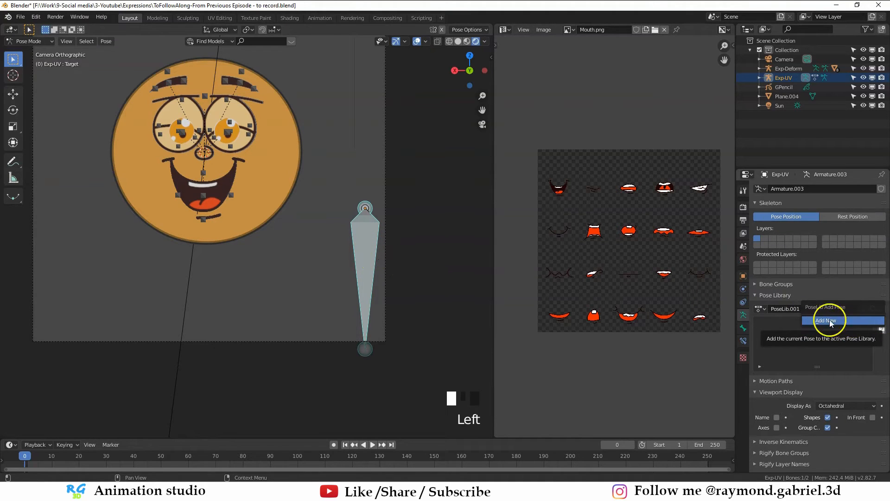
left_click(827, 328)
left_click(882, 321)
left_click(835, 317)
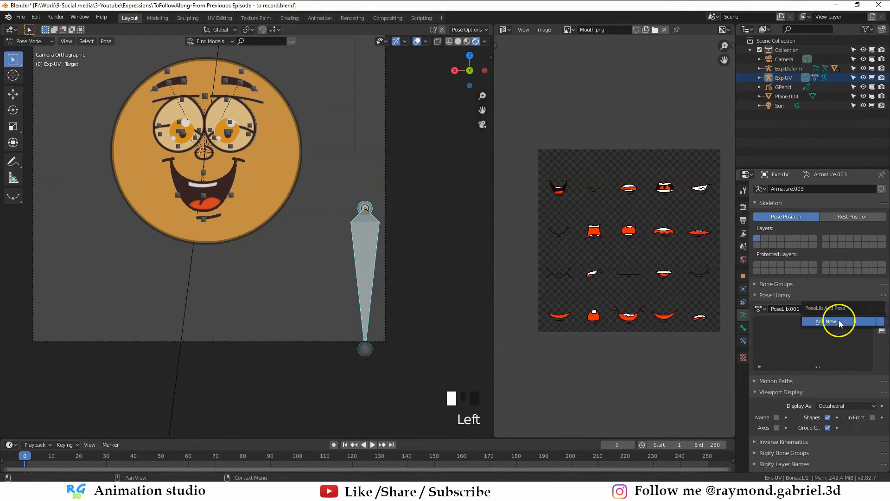
double_click(772, 325)
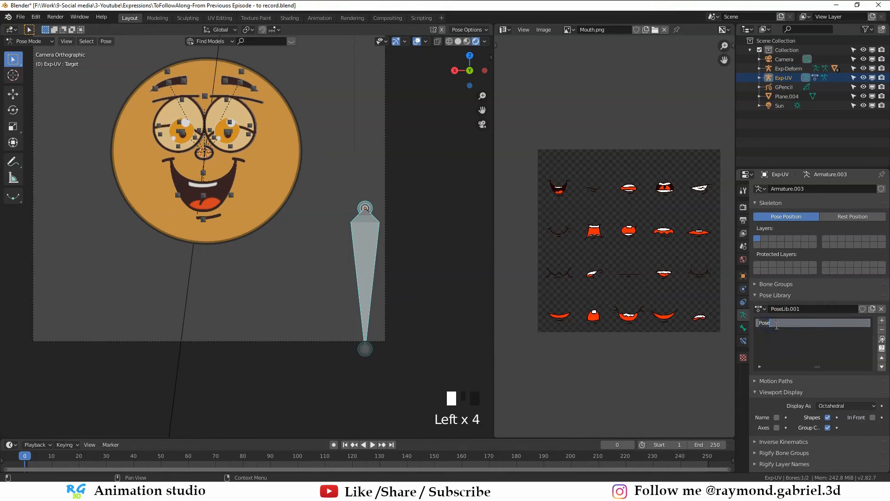
type("Happy")
key("Return")
Move the Target bone about -0.188 m along X and store the resulting mouth pose as Surprise.
key("g")
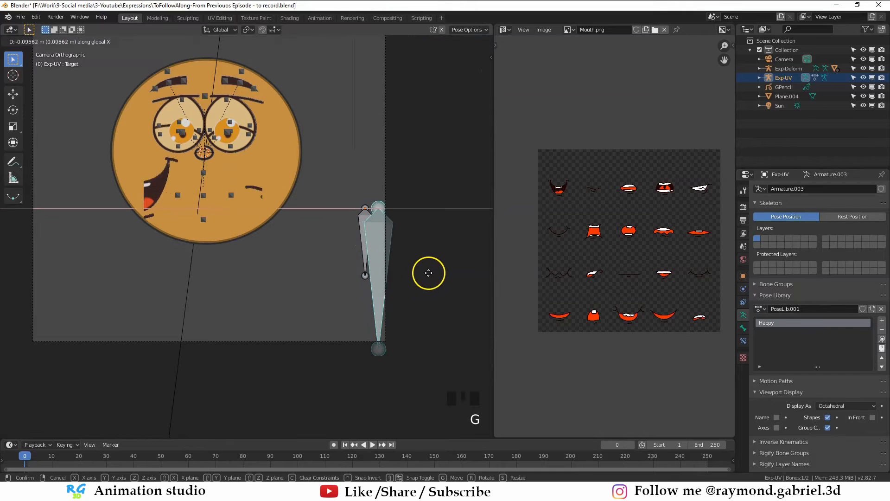
left_click(442, 272)
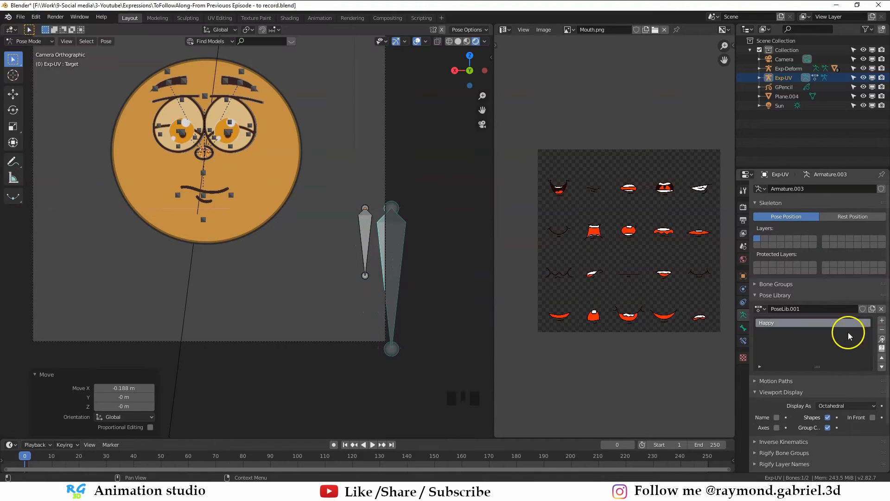
left_click(883, 323)
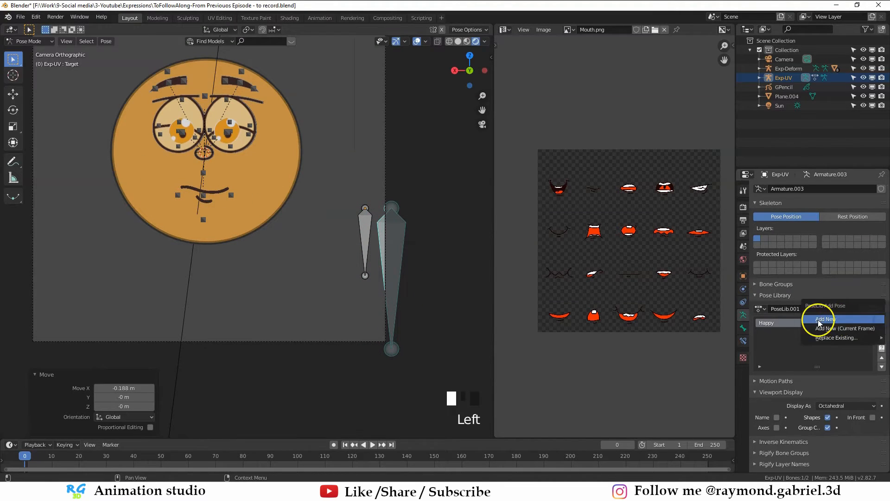
left_click(767, 324)
double_click(771, 332)
type("Su")
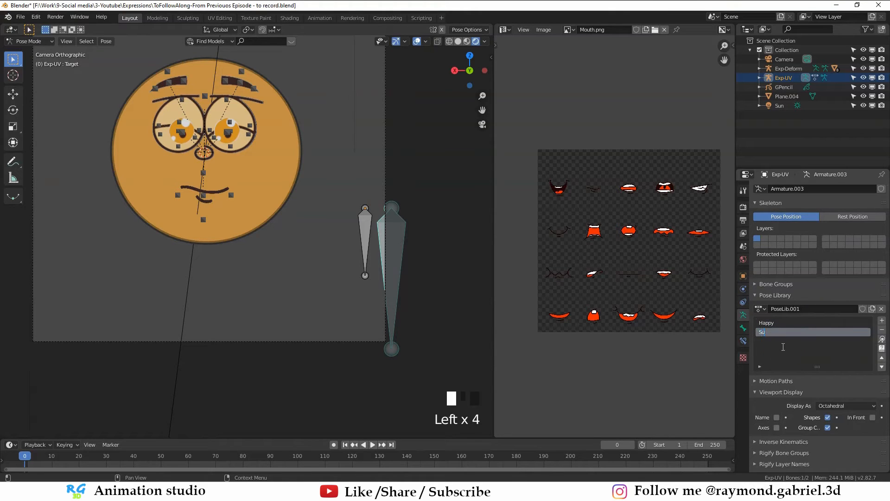
type("rprise")
key("Return")
Move the Target bone about another -0.194 m along X and store the mouth pose as Surprise2.
middle_click_drag(393, 267, 365, 261, "shift")
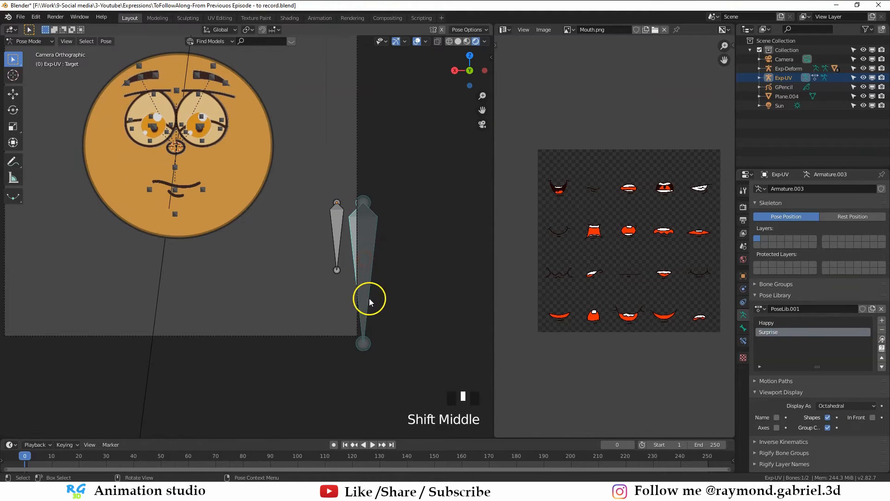
key("g")
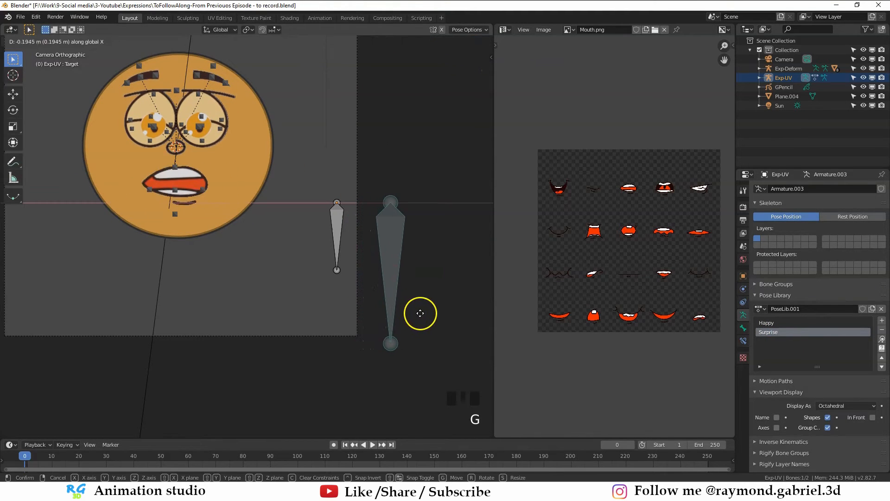
left_click(420, 313)
left_click(882, 320)
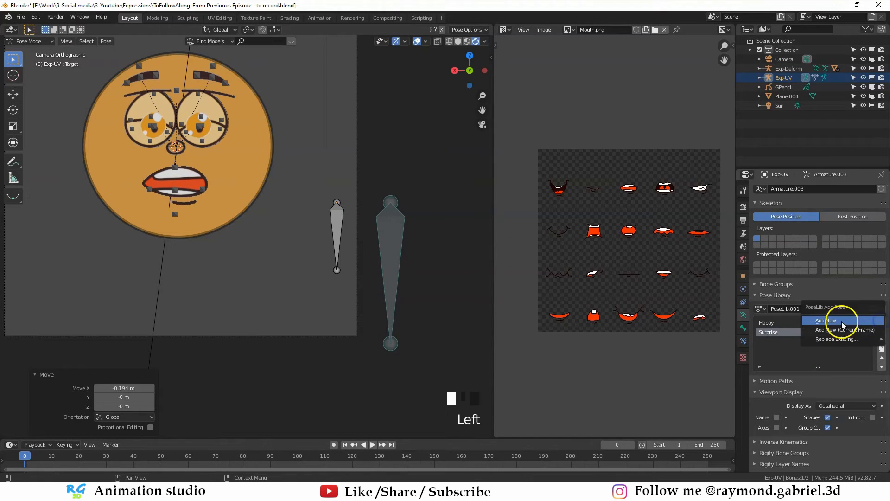
left_click(842, 325)
double_click(768, 341)
type("Surprise2")
key("Return")
Move the Target bone to another mouth shape and add that pose to the library as Grin.
middle_click_drag(390, 320, 365, 282, "shift")
key("g")
left_click(466, 306)
left_click(882, 320)
Move the Target bone along Z to the next row of mouths and store the pose as Surprise3.
key("g")
key("z")
left_click(361, 319)
left_click(882, 321)
left_click(831, 323)
double_click(768, 360)
type("Surprise3")
key("Return")
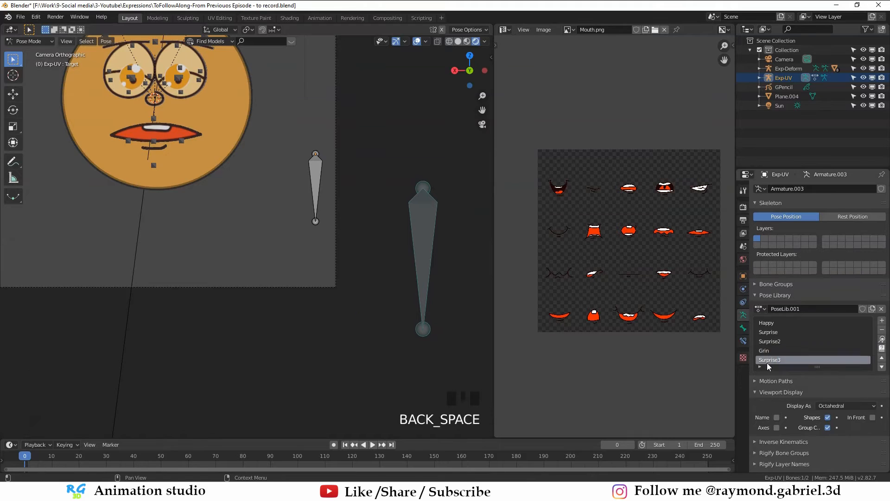
Shift the Target bone along X to further mouth shapes in this row and store the poses as Scared and Scream.
key("g")
key("x")
left_click(394, 352)
left_click(882, 320)
left_click(835, 323)
double_click(768, 360)
type("Scared")
key("Return")
Shift the Target bone further along X and add the wide-open mouth pose to the library as Scream2.
key("g")
key("x")
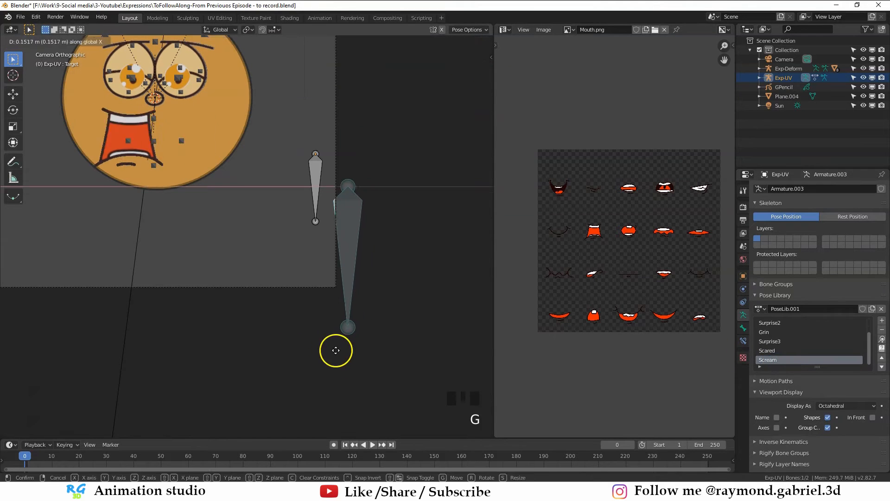
left_click(331, 350)
left_click(882, 321)
left_click(837, 323)
double_click(768, 360)
type("Scream2")
key("Return")
Move the Target bone along X to the closed smiling mouth and add the pose to the library as Smile.
key("g")
key("x")
left_click(332, 385)
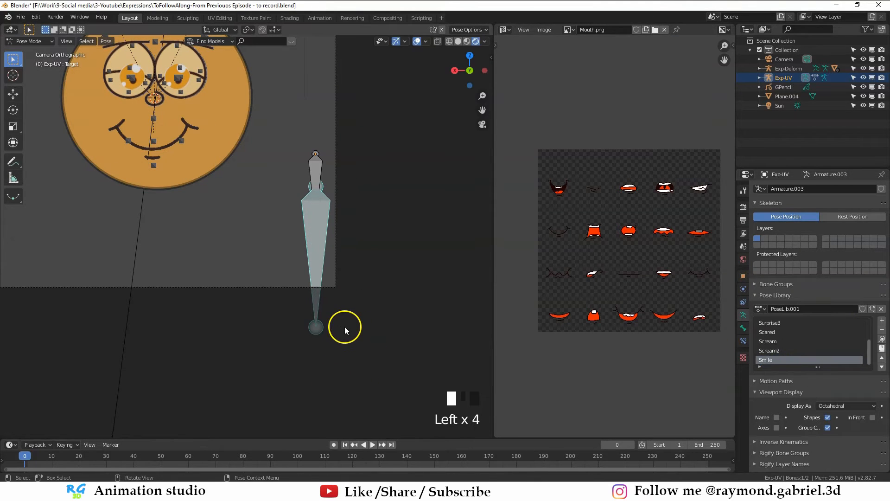
Look through the stored mouth poses and apply Happy to the face.
scroll(798, 341, "up", 5)
scroll(799, 336, "down", 6)
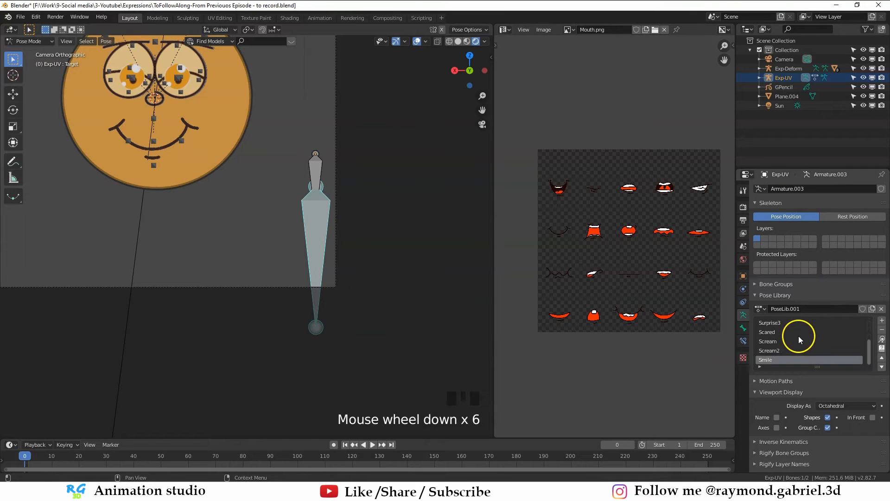
scroll(796, 333, "up", 6)
scroll(787, 344, "down", 8)
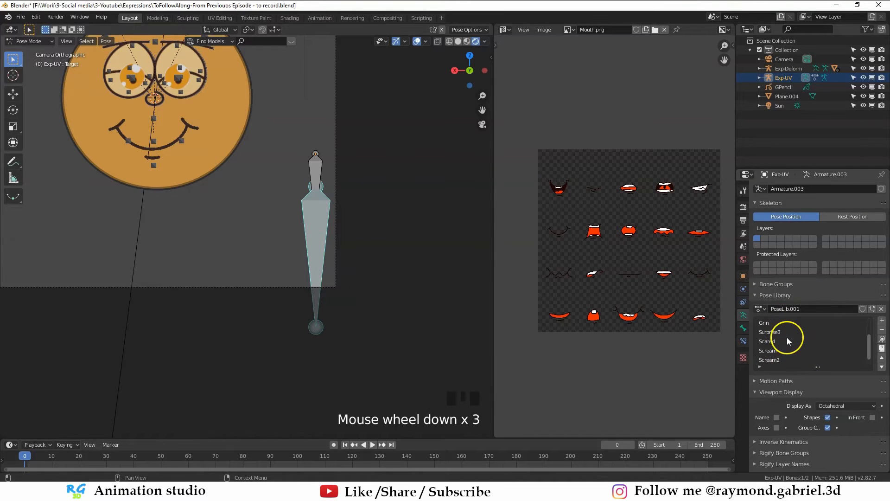
scroll(784, 344, "up", 7)
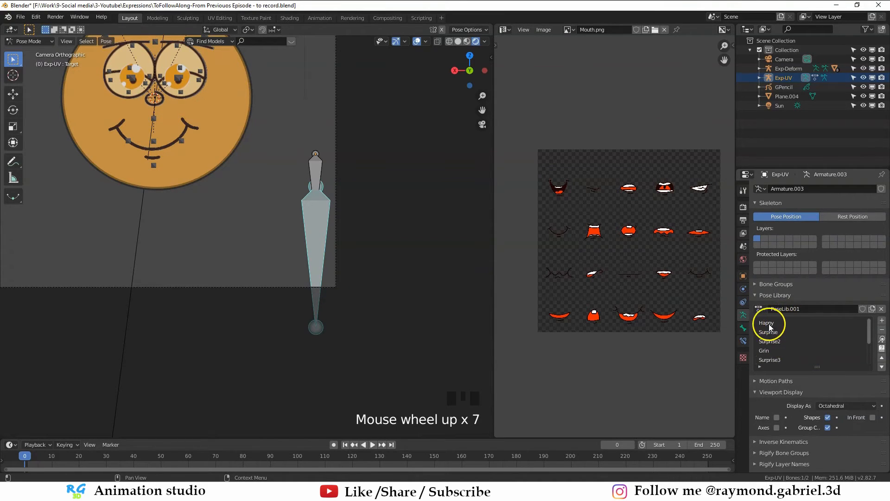
left_click(776, 323)
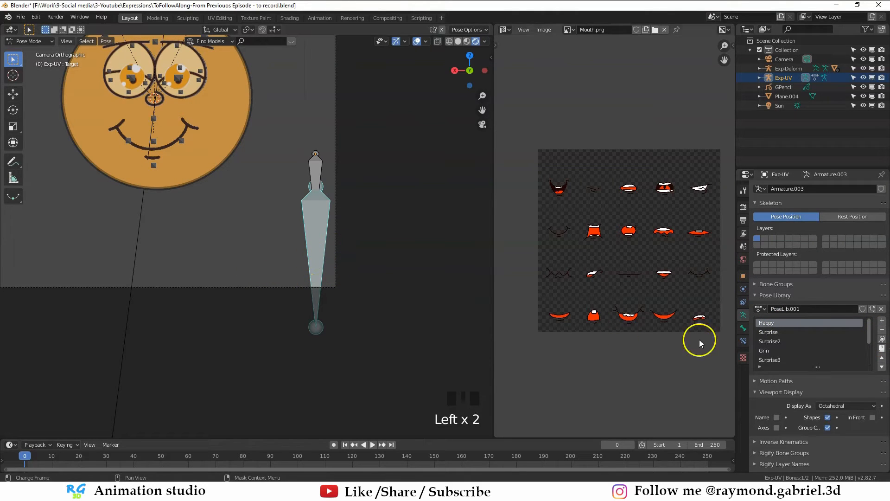
left_click(883, 341)
middle_click_drag(198, 159, 233, 207, "shift")
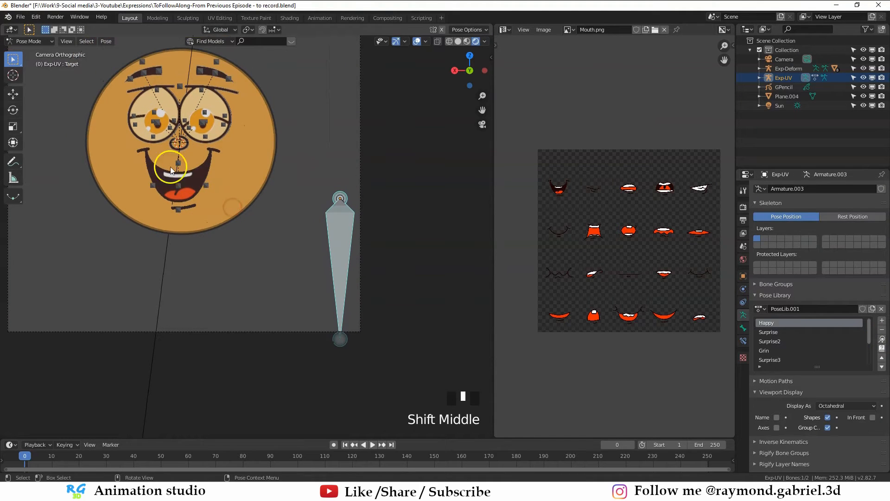
Test the pose library by applying the Surprise pose and the Surprise2 pose to the face.
left_click(763, 332)
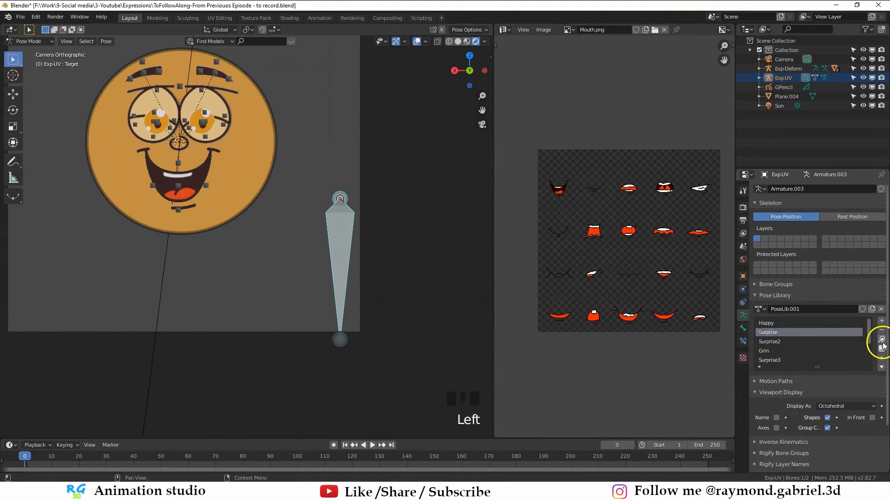
left_click(883, 343)
left_click(770, 340)
left_click(882, 339)
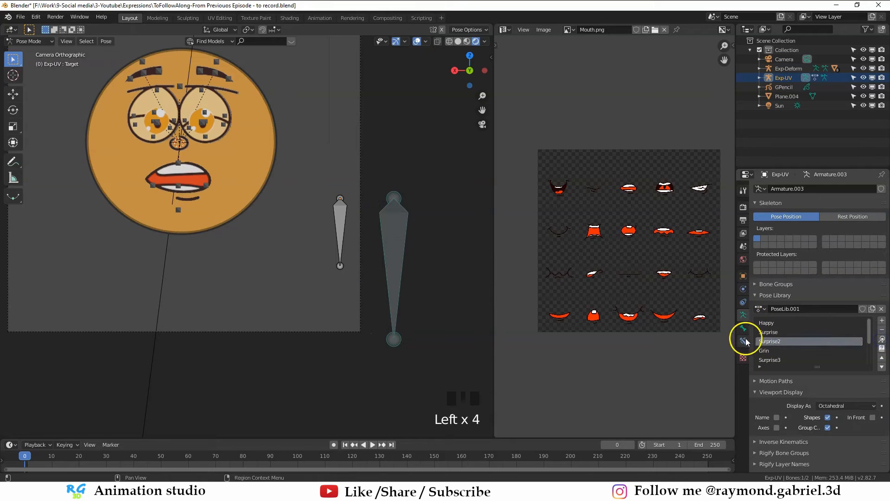
Clear the Target bone's location and switch the Exp-UV armature from Pose Mode to Object Mode.
scroll(784, 341, "up", 8)
left_click(392, 243)
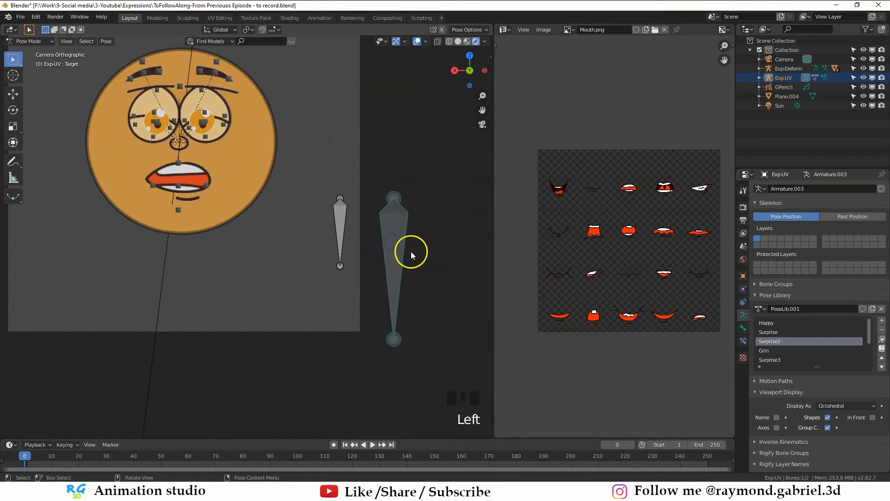
middle_click_drag(349, 246, 308, 261, "shift")
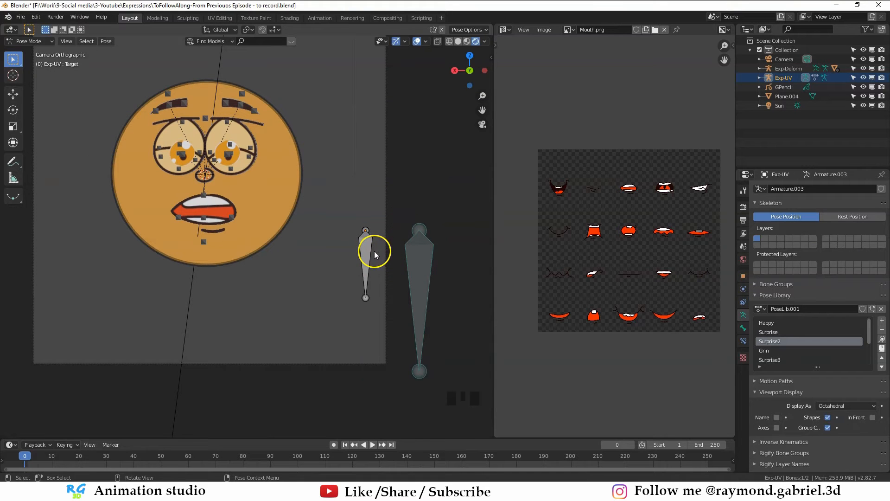
key("alt+g")
key("ctrl+Tab")
Inspect the layering of the eye parts from an angled view, selecting an eyelid plane and both irises.
scroll(275, 222, "up", 2)
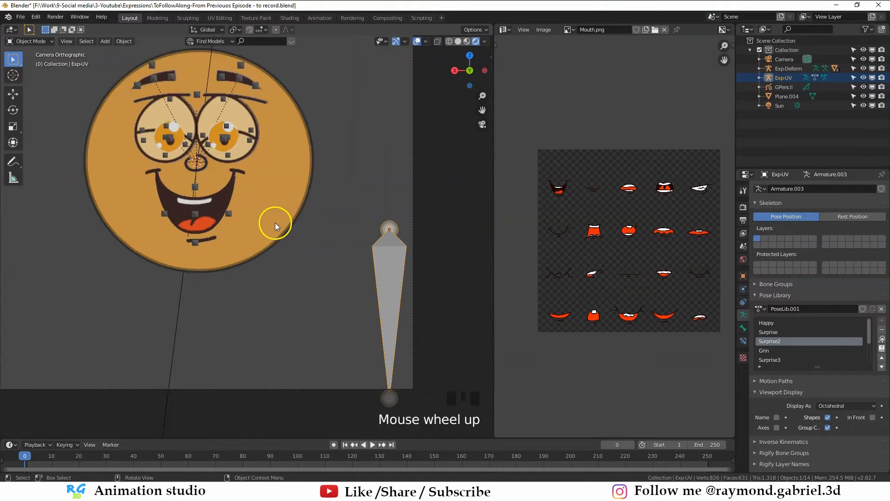
middle_click_drag(275, 223, 258, 165, "shift")
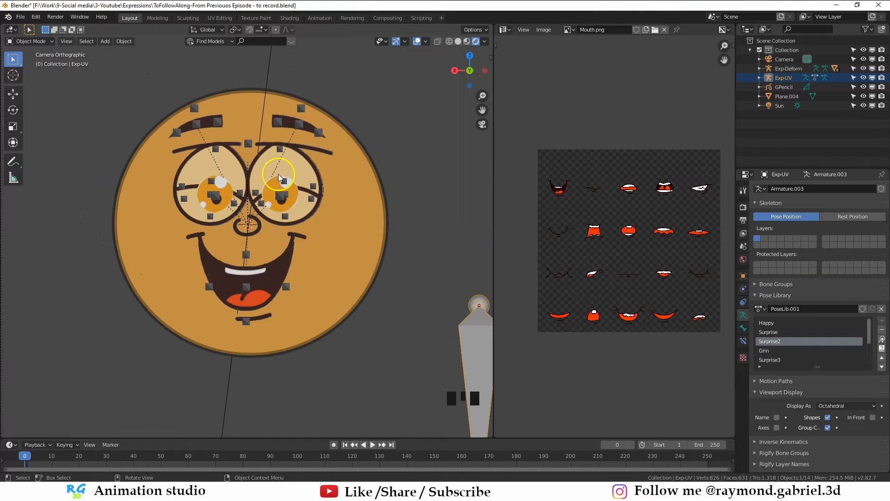
scroll(403, 280, "down", 3)
scroll(253, 190, "up", 3)
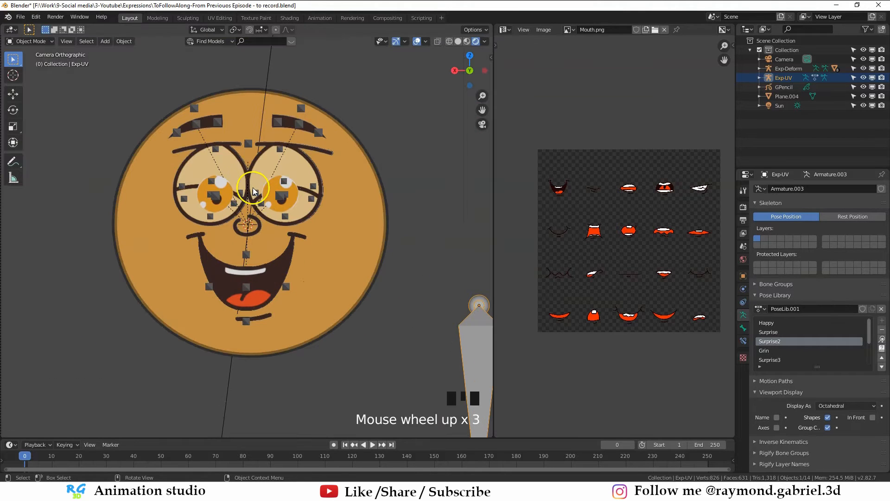
left_click(254, 163)
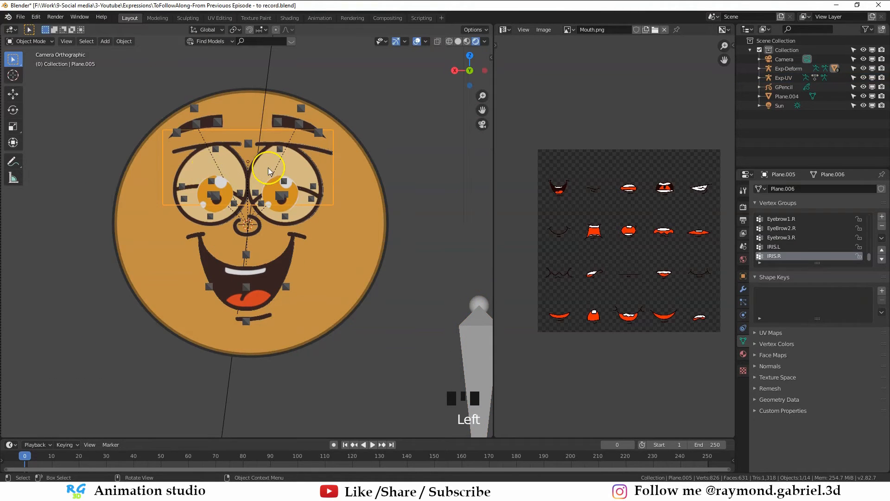
middle_click_drag(284, 176, 221, 238)
scroll(295, 234, "up", 5)
left_click(211, 228)
left_click(176, 225, "shift")
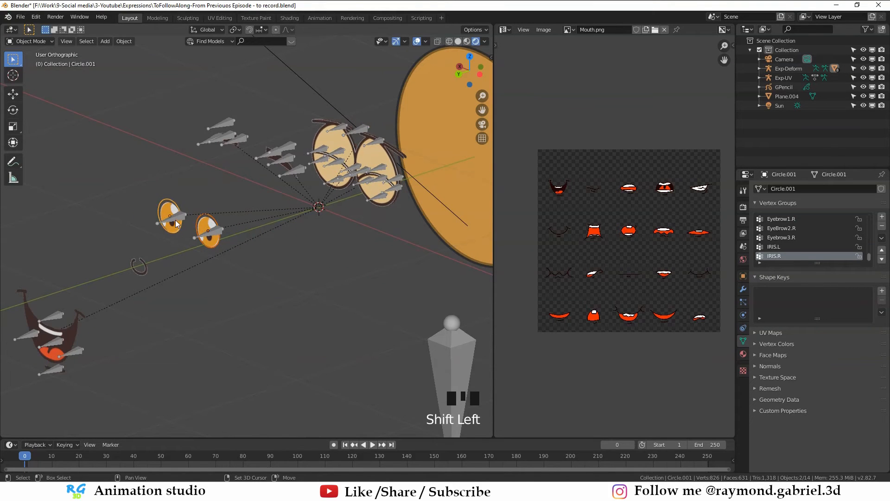
middle_click_drag(298, 218, 253, 190, "shift")
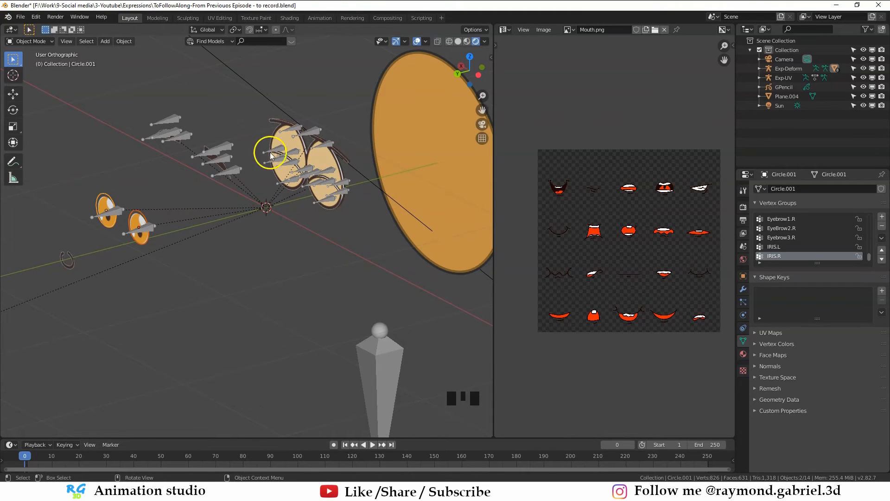
Move the upper and lower eyelid planes, Plane.005 and Plane.006, 1.59 m along Y in front of the irises.
left_click(277, 137)
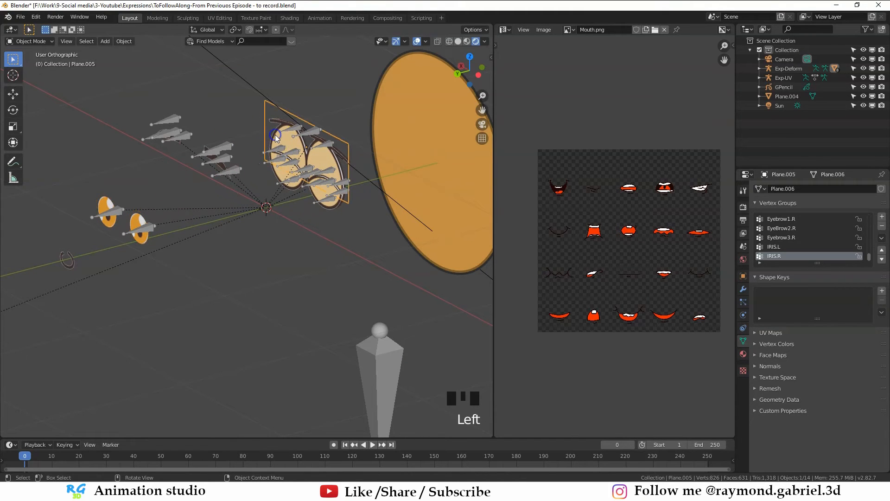
left_click(274, 174, "shift")
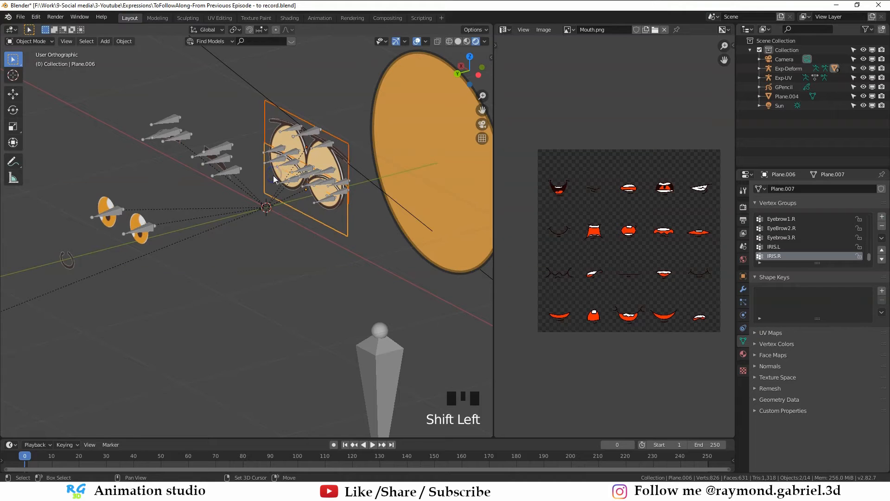
key("g")
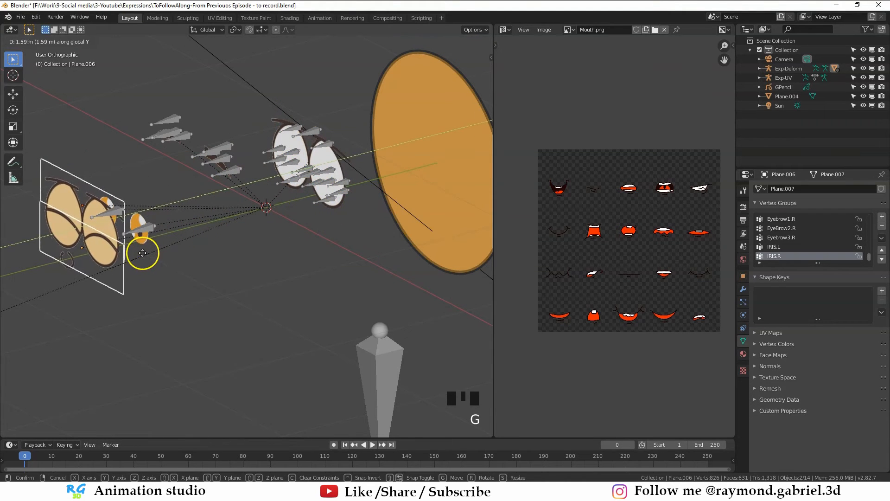
left_click(142, 253)
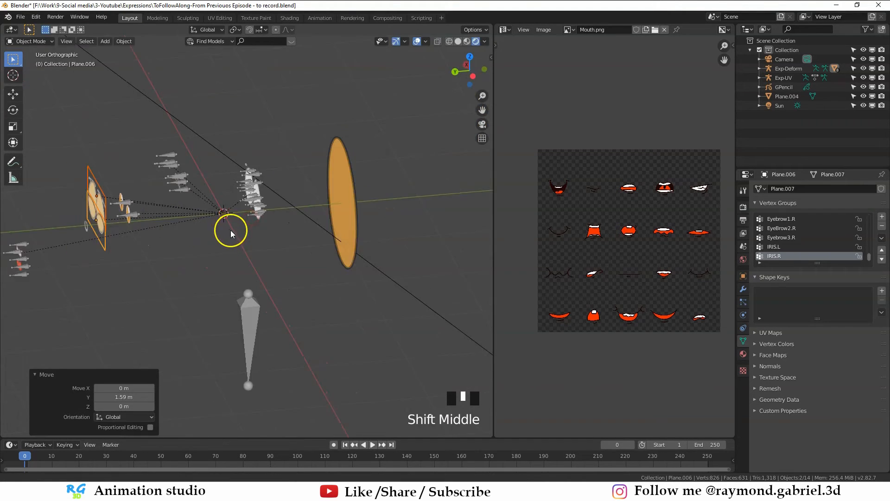
middle_click_drag(233, 231, 320, 204, "shift")
scroll(240, 241, "up", 2)
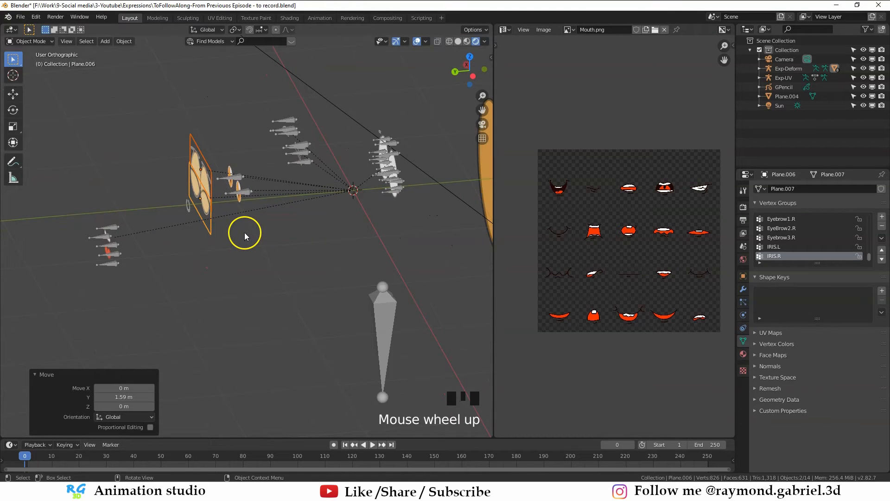
scroll(206, 235, "down", 2)
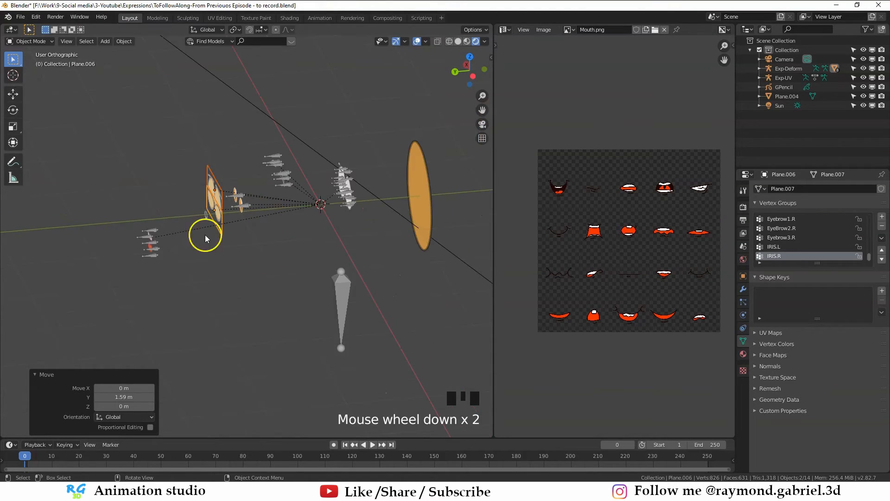
Move the Exp-Deform armature and the eye-white plane -0.8 m along Y toward the face disc.
middle_click_drag(340, 229, 325, 224, "shift")
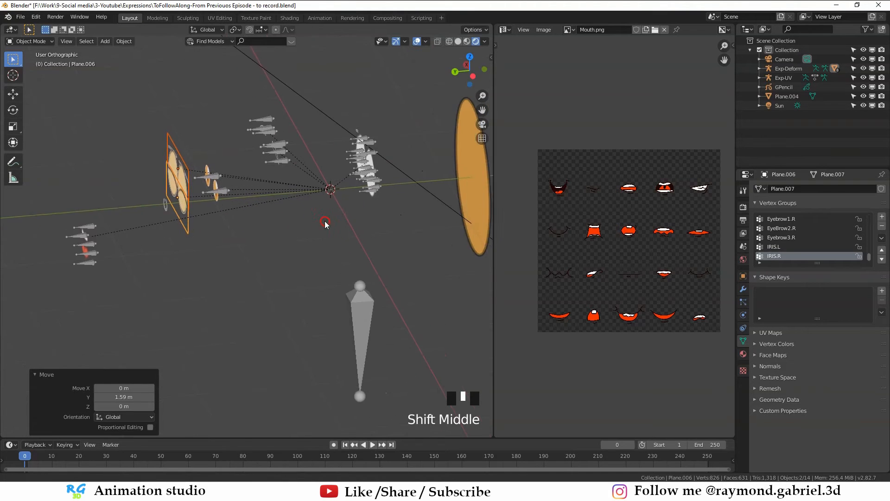
scroll(325, 224, "down", 1)
key("b")
left_click_drag(382, 122, 321, 226)
scroll(353, 241, "down", 6)
key("b")
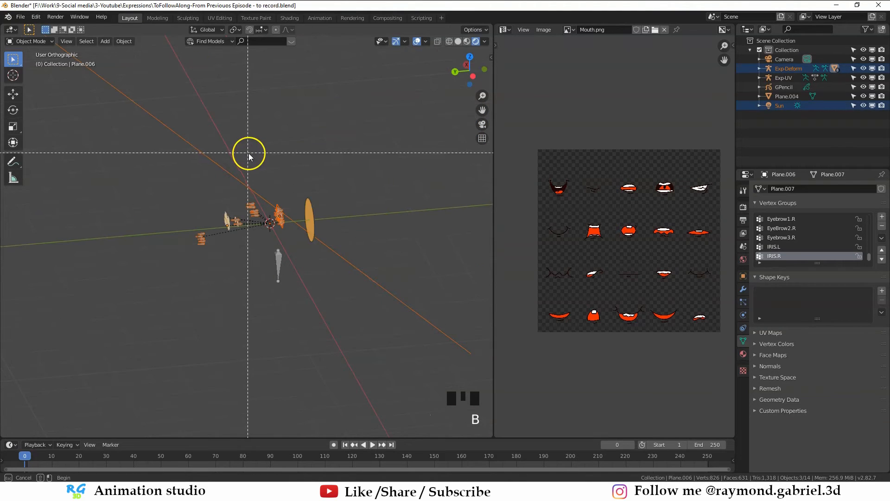
middle_click_drag(238, 148, 188, 181)
scroll(223, 188, "up", 7)
key("g")
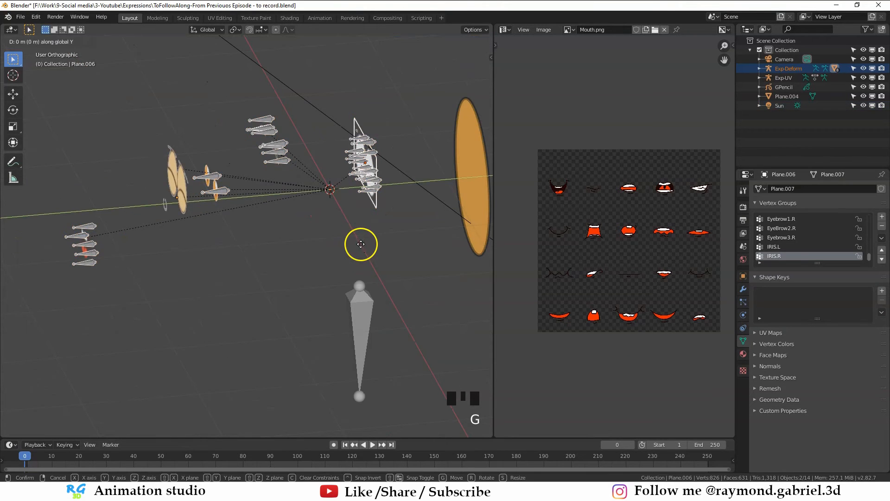
left_click(442, 236)
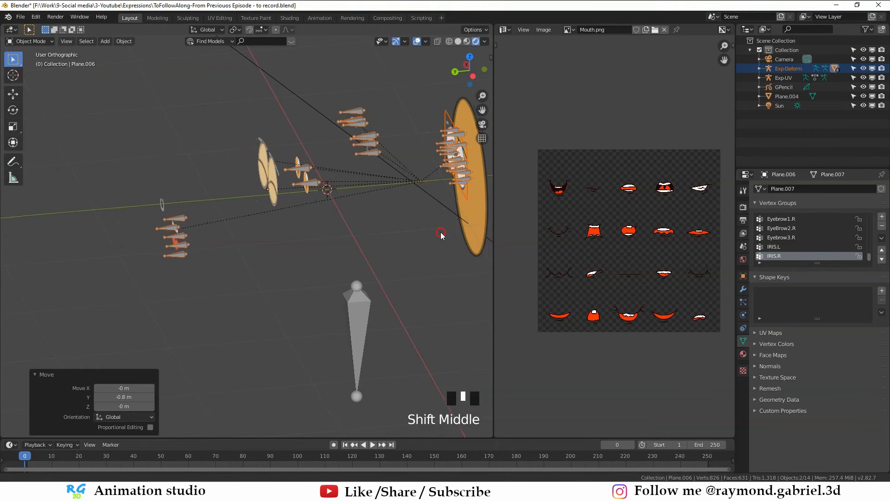
Edit the Exp-Deform armature and bring the eyebrow bones along Y close to the face disc.
middle_click_drag(441, 236, 329, 293, "shift")
left_click(251, 176)
key("Tab")
key("b")
left_click_drag(272, 126, 195, 235)
key("Tab")
key("g")
left_click(287, 234)
key("g")
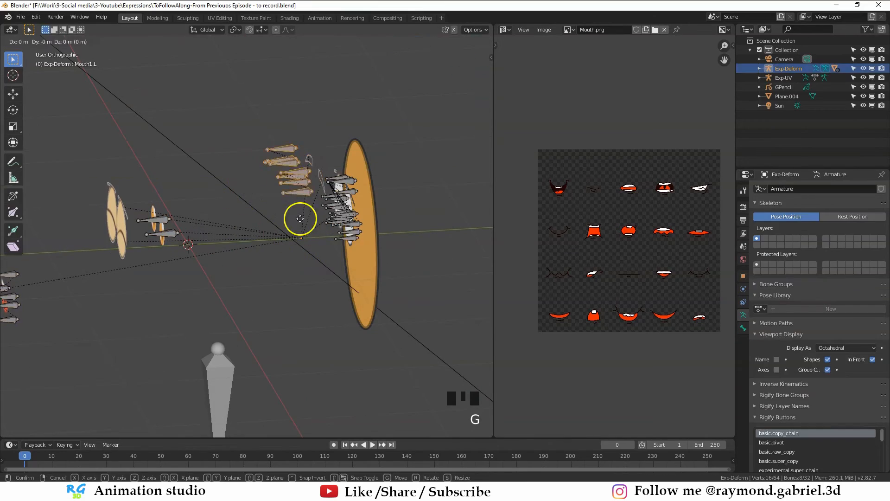
Move the mouth and iris planes and their bones along Y to sit just in front of the face disc.
middle_click_drag(200, 246, 260, 232, "shift")
key("g")
left_click(218, 206)
key("g")
middle_click_drag(334, 246, 385, 239)
left_click(230, 185)
key("g")
middle_click_drag(334, 262, 233, 204)
left_click(278, 213)
key("g")
left_click(143, 225)
key("g")
left_click(376, 214)
left_click(156, 251)
key("g")
left_click(232, 205)
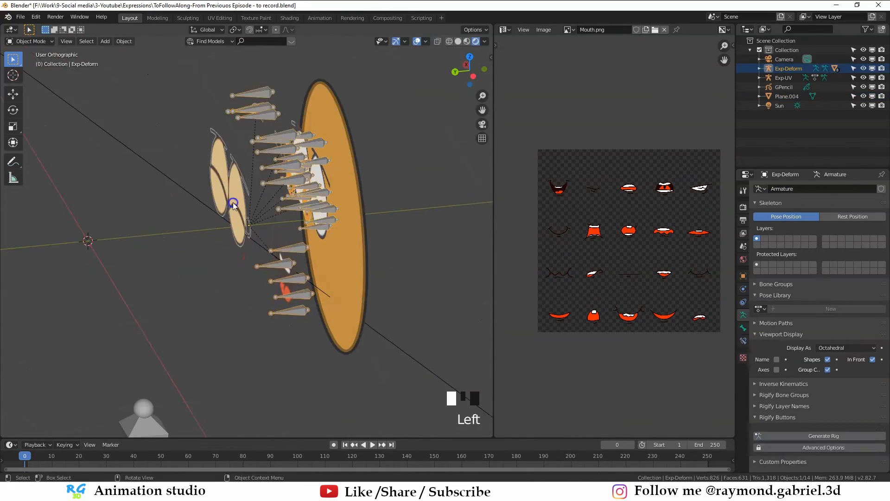
Move the eyelid planes along Y close to the irises and deselect everything in the camera view.
key("g")
left_click(351, 202)
key("KP_0")
scroll(322, 219, "up", 3)
key("alt+a")
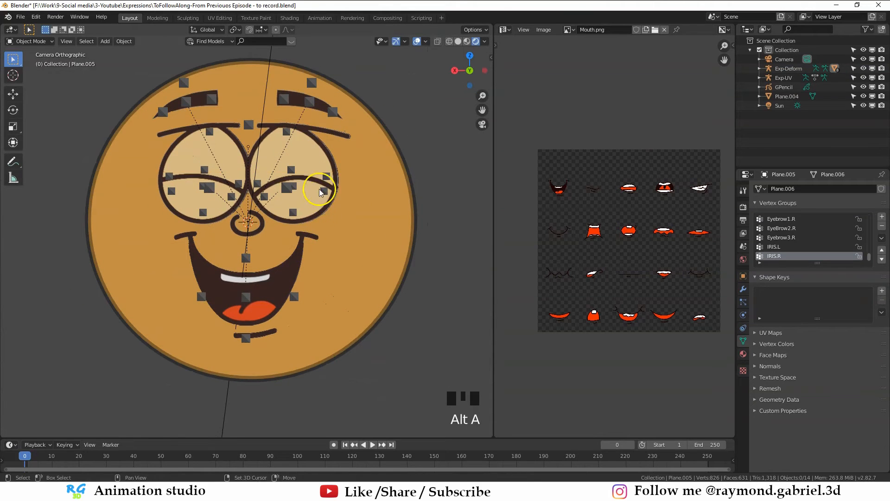
Join the Image Editor area into the 3D Viewport so the face view fills the space.
middle_click_drag(323, 189, 328, 219, "shift")
left_click(328, 220)
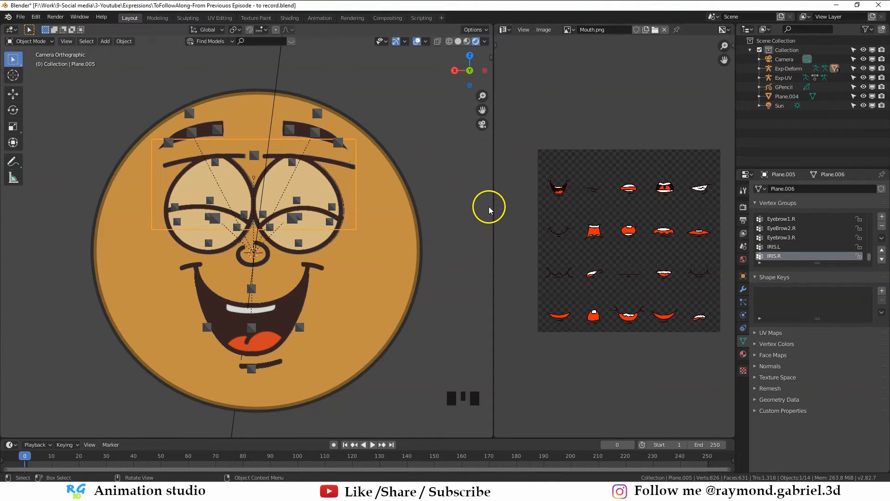
right_click(494, 204)
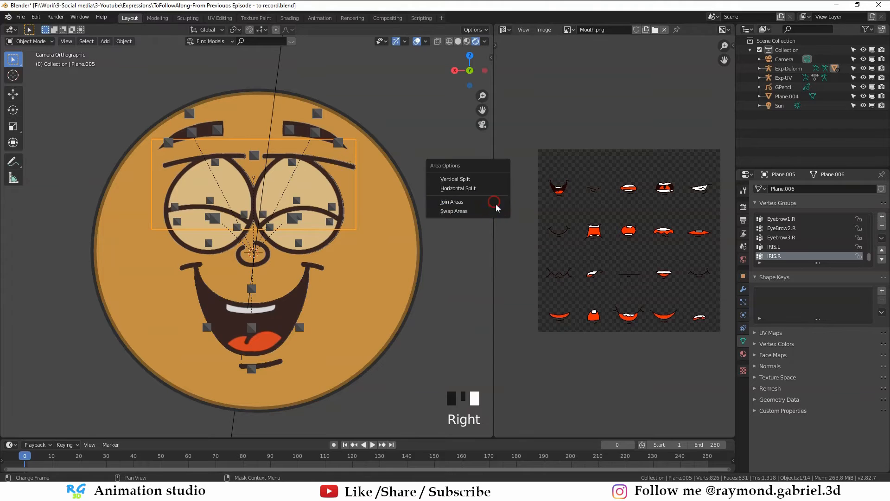
left_click(492, 199)
left_click(511, 211)
middle_click_drag(510, 211, 484, 184, "shift")
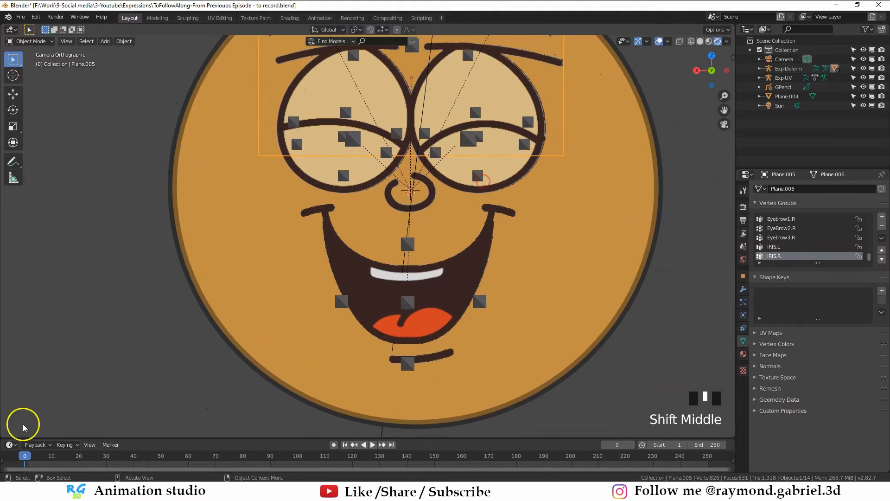
Split the 3D Viewport horizontally and change the lower area to a Dope Sheet.
left_click_drag(7, 433, 13, 340)
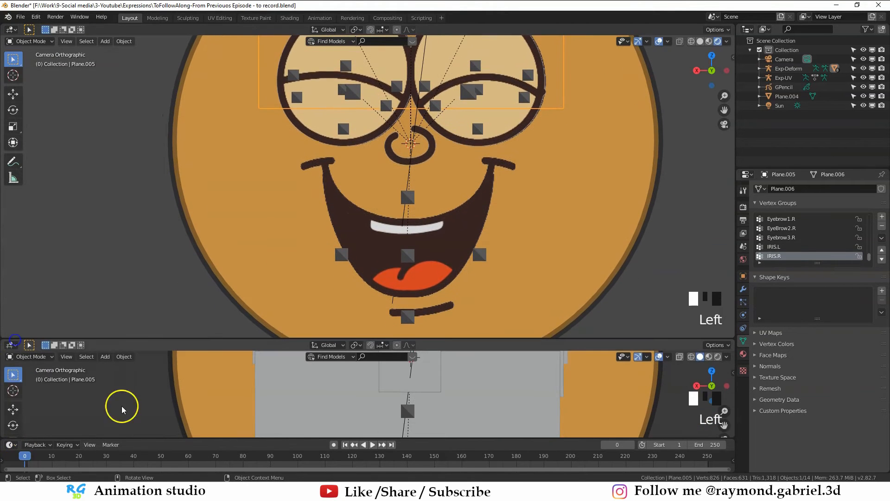
left_click(11, 344)
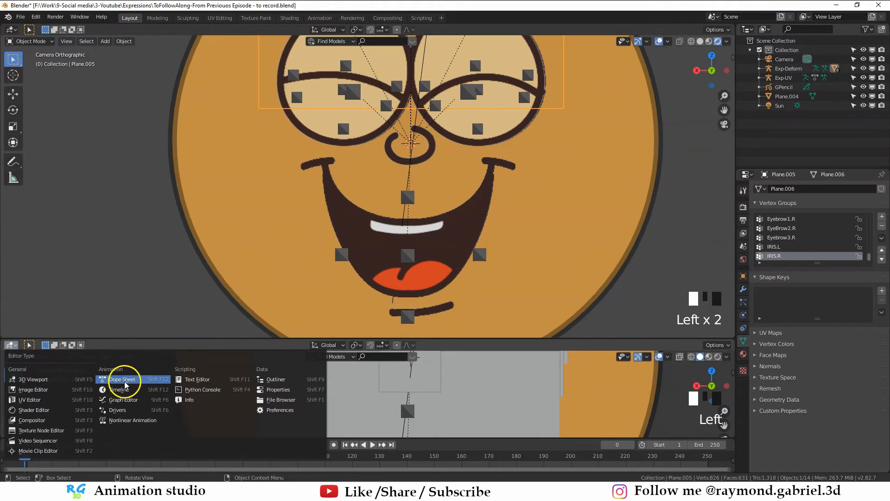
left_click(127, 382)
Select both eyelid planes, hide them and reveal them again.
scroll(420, 163, "down", 3)
middle_click_drag(420, 163, 371, 196, "shift")
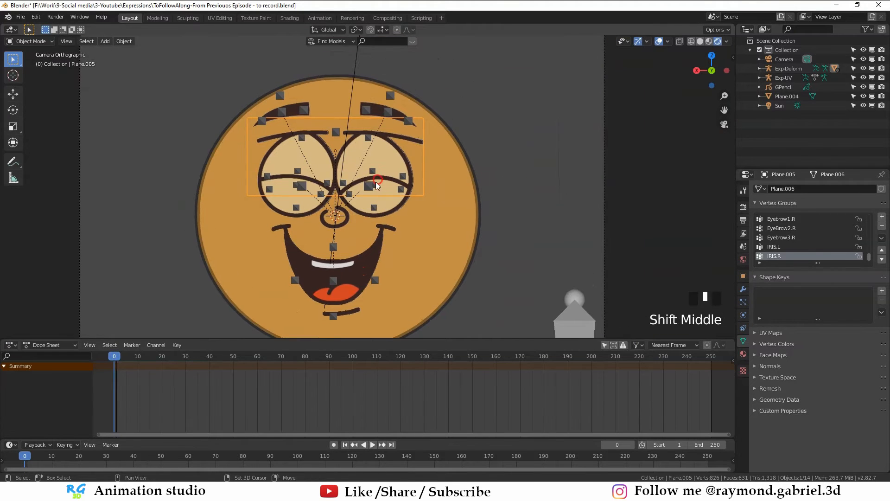
scroll(388, 166, "up", 2)
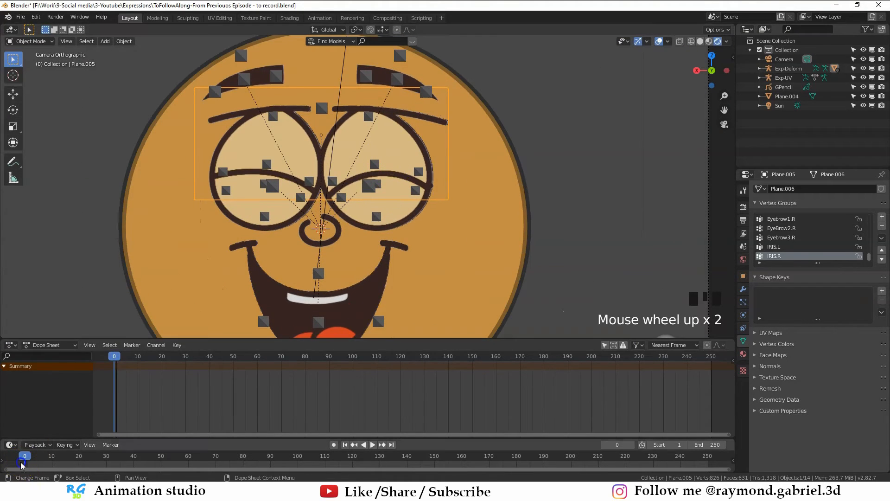
left_click(411, 140, "shift")
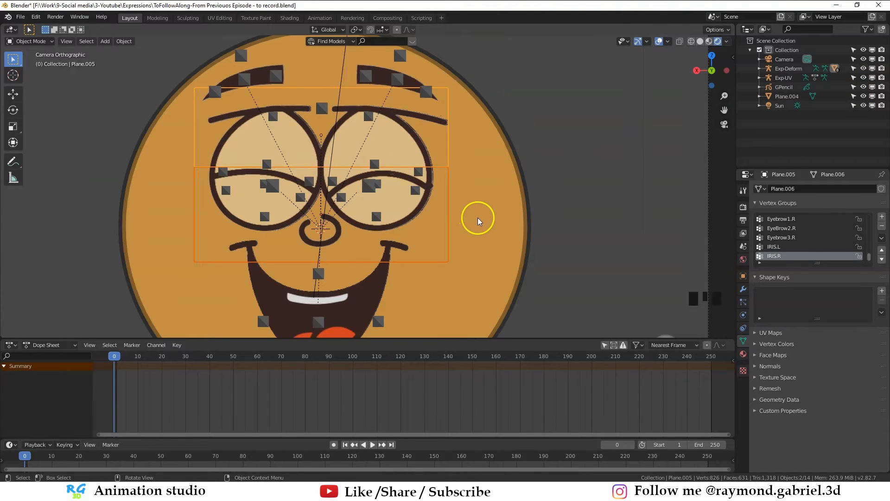
key("h")
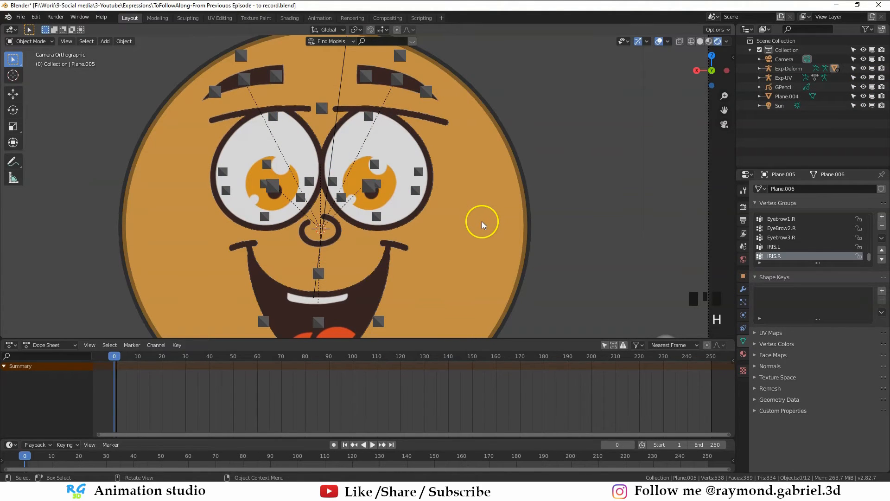
key("alt+h")
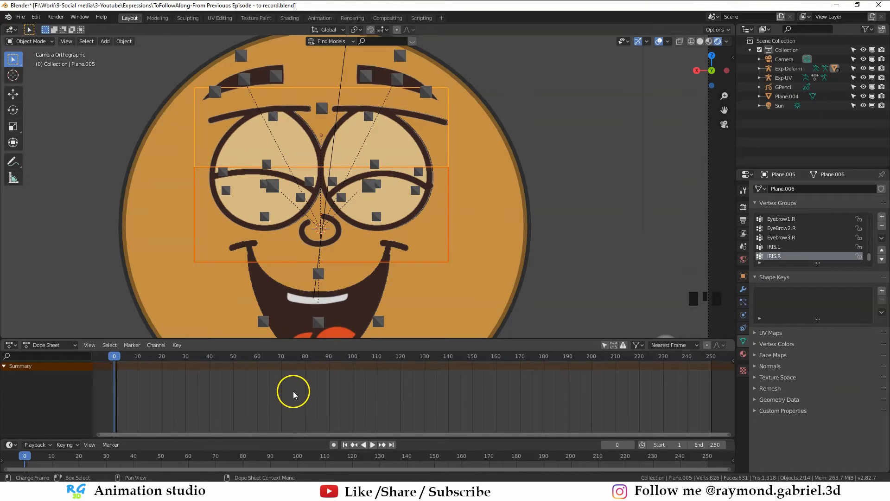
key("g")
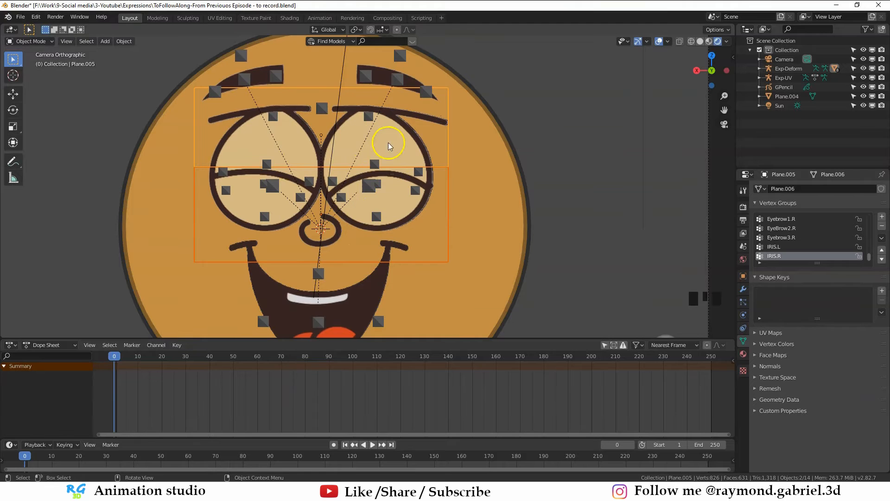
Expand the Exp-Deform hierarchy in the Outliner down to Plane.005 and Plane.006.
left_click(760, 68)
left_click(759, 68)
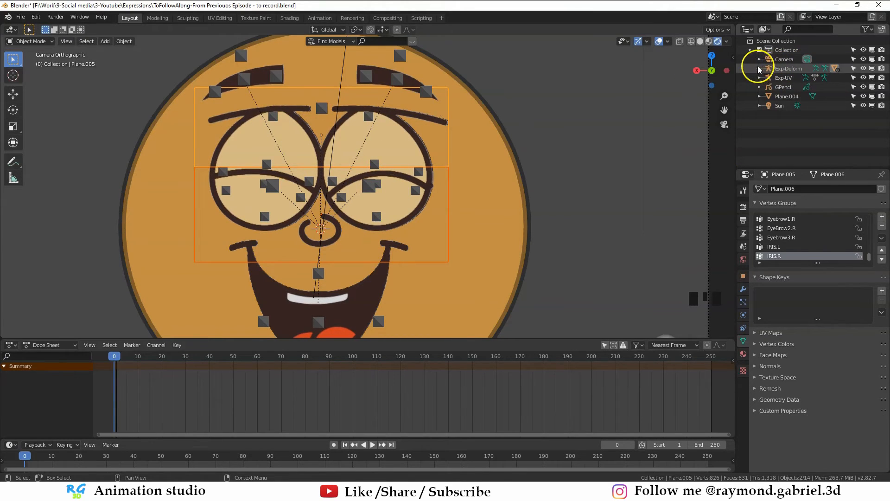
left_click(757, 69)
left_click(760, 68)
left_click(760, 68)
left_click(759, 68)
left_click(759, 68)
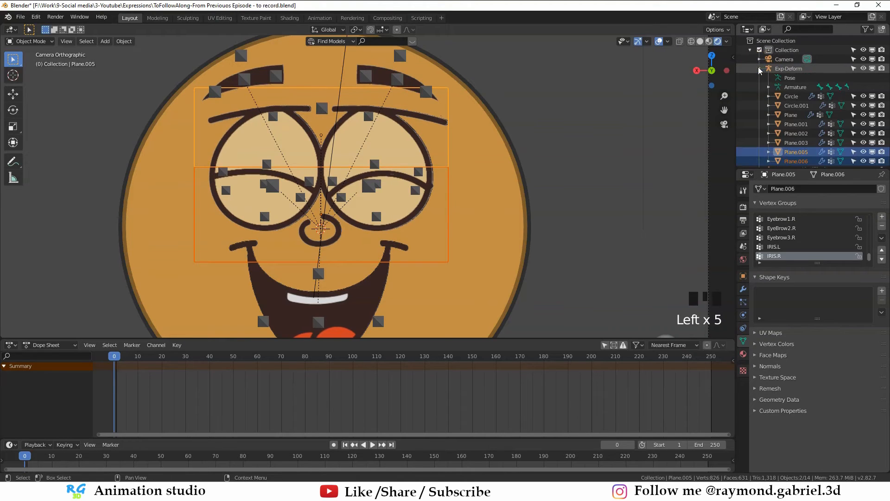
scroll(798, 96, "down", 2)
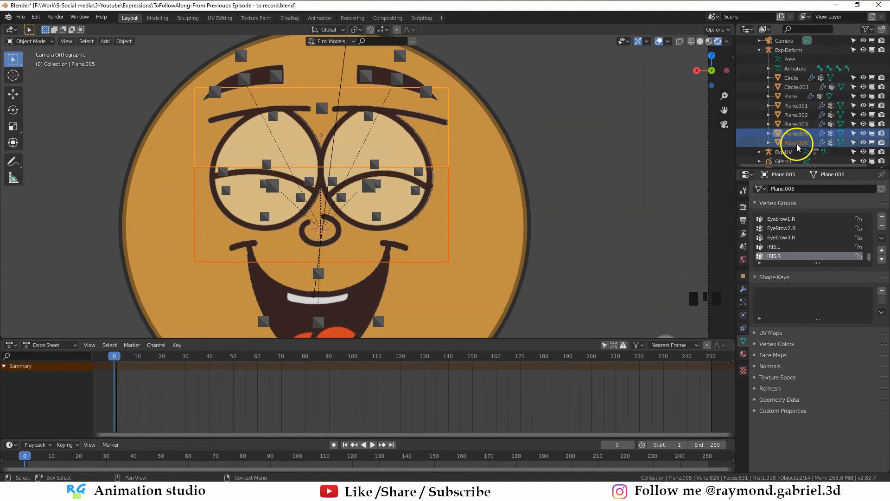
Test the eyelids by disabling and re-enabling Plane.005 and Plane.006 in the viewport, separately and together.
left_click(872, 134)
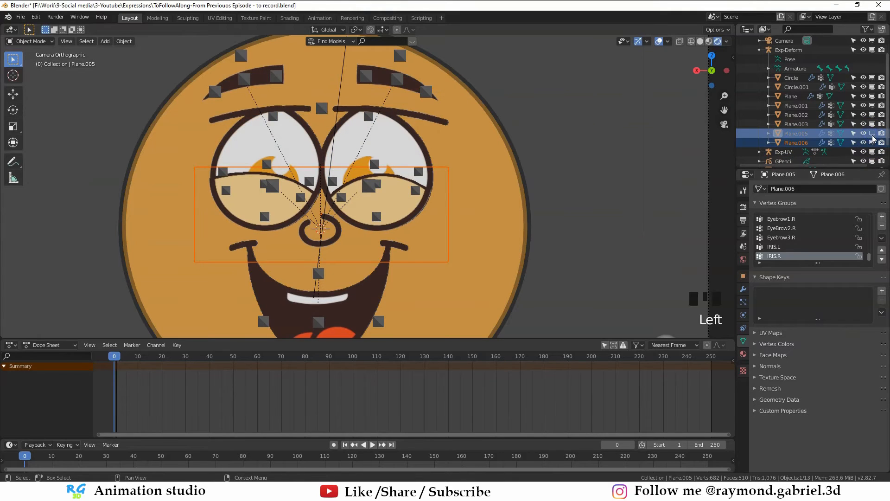
left_click(872, 134)
left_click(872, 142)
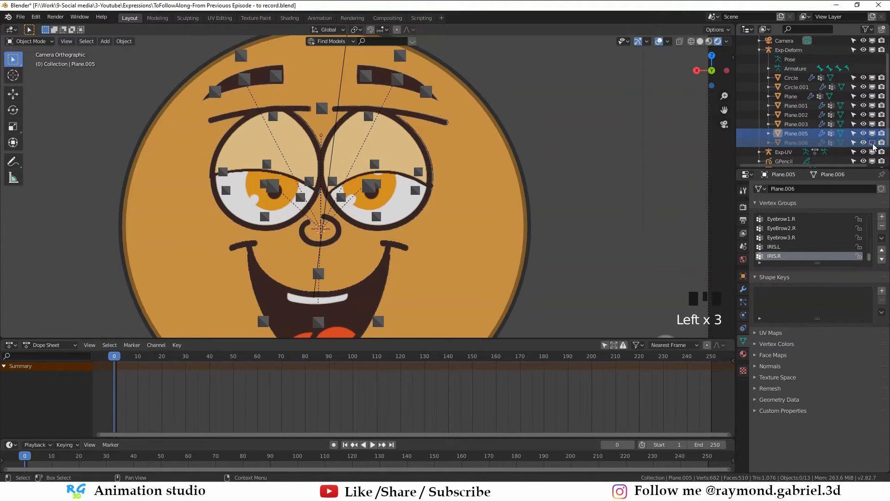
left_click(872, 143)
left_click(873, 143)
left_click(872, 133)
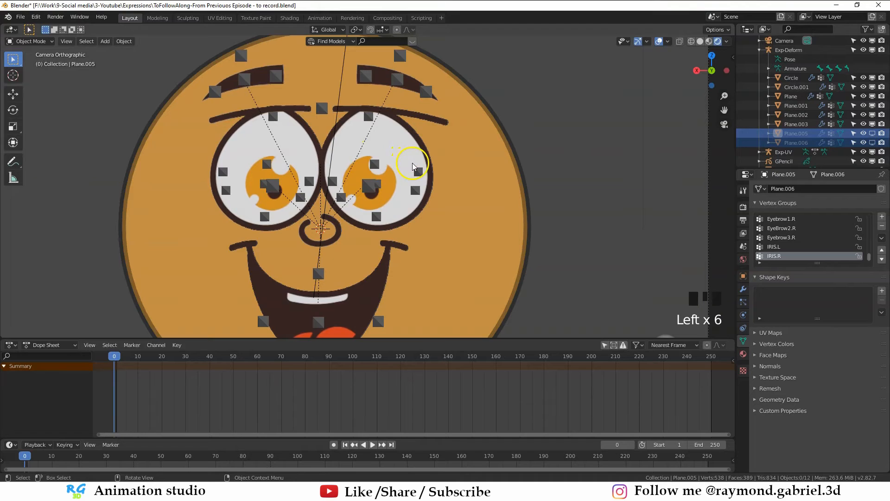
left_click(872, 133)
left_click(873, 142)
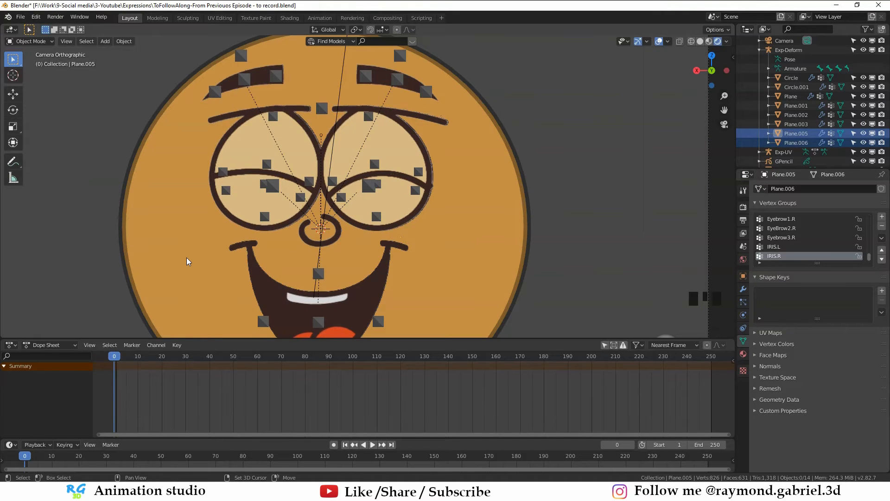
Go to frame 1 and keyframe Disable in Viewports and Disable in Renders for the upper eyelid, Plane.005.
key("shift+Left")
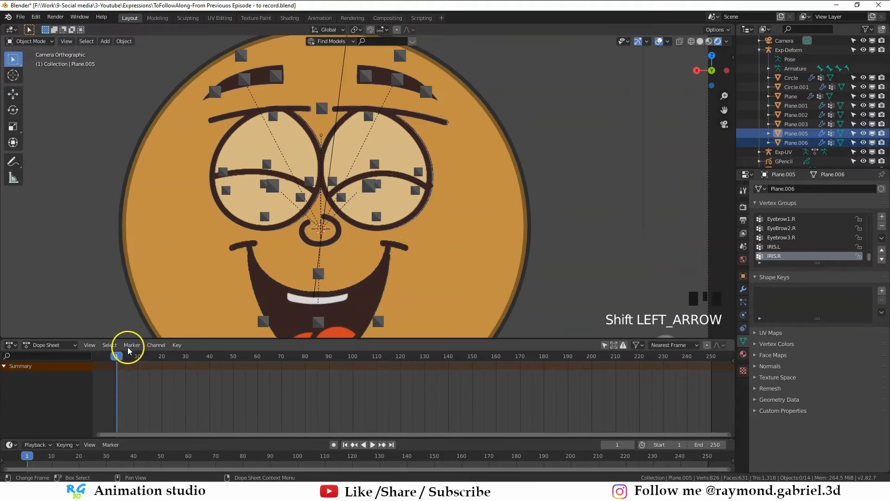
left_click(873, 135)
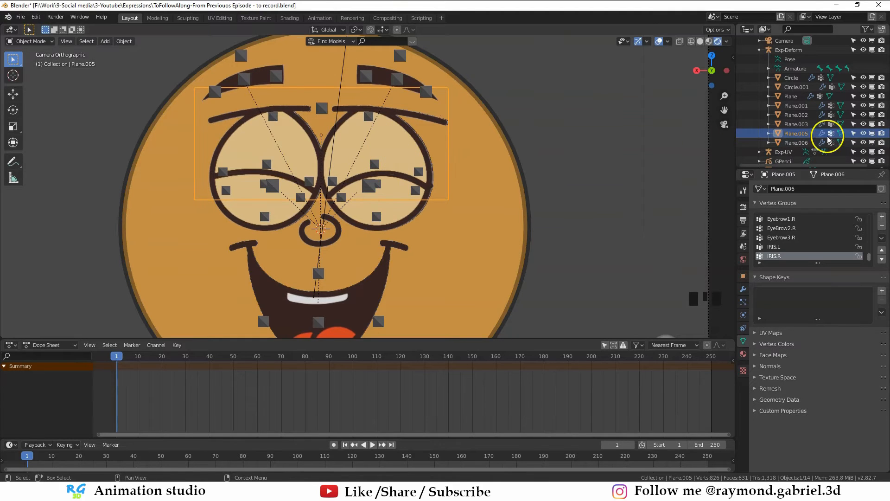
key("i")
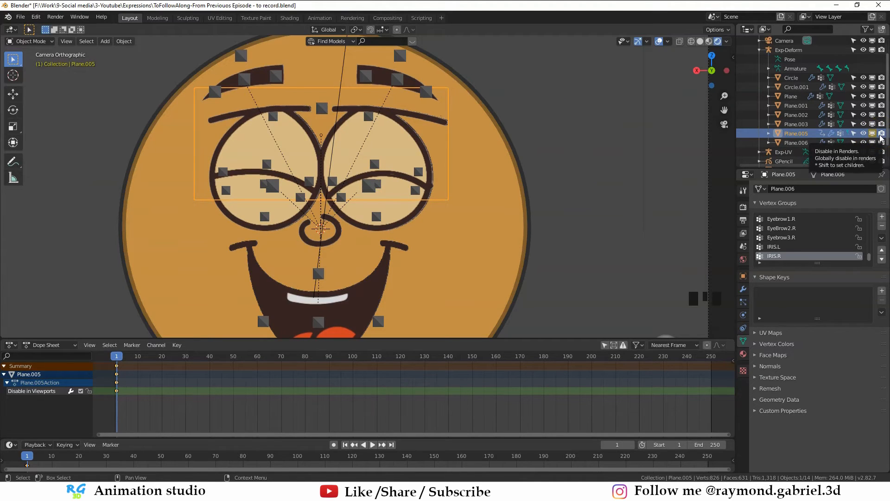
key("i")
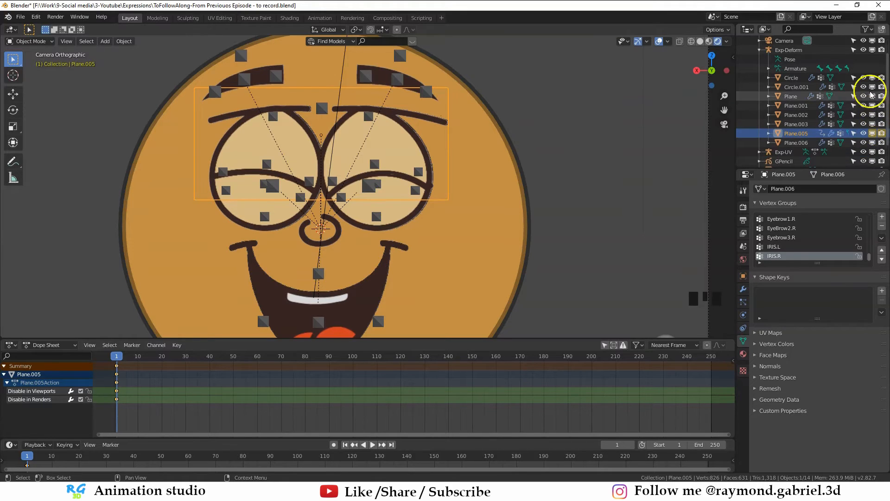
Remove the eye toggles from the Outliner and keyframe Disable in Viewports and Disable in Renders for Plane.006 at frame 1.
left_click(867, 31)
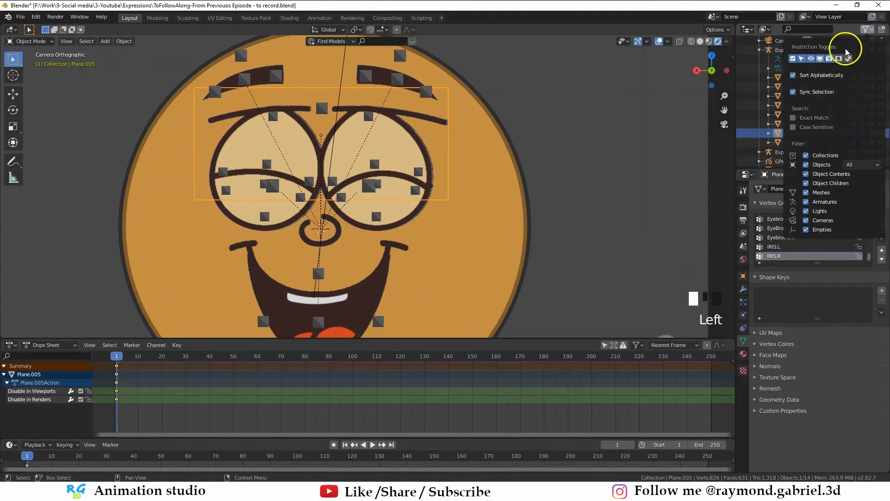
left_click(821, 60)
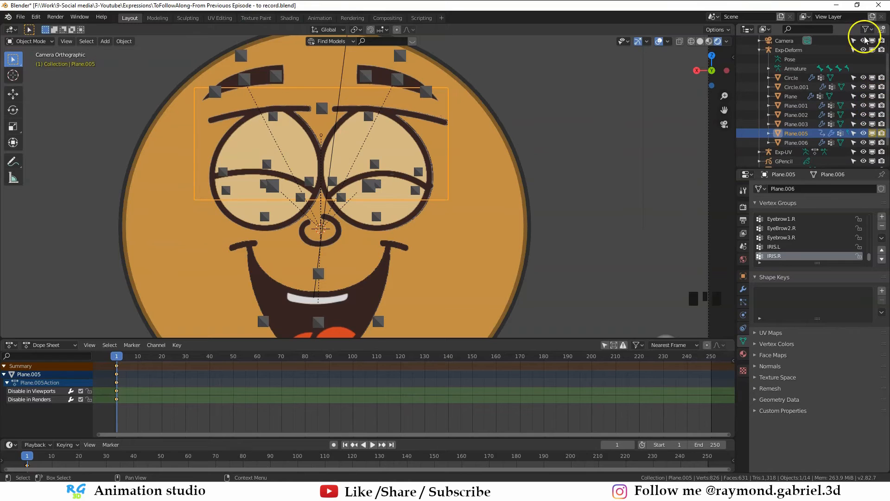
scroll(389, 237, "up", 2)
left_click(397, 236)
left_click(402, 221)
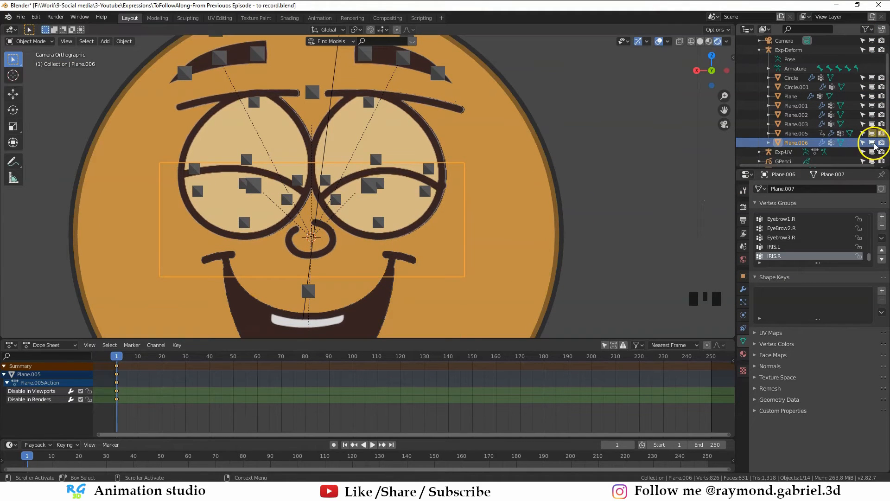
key("i")
key("i")
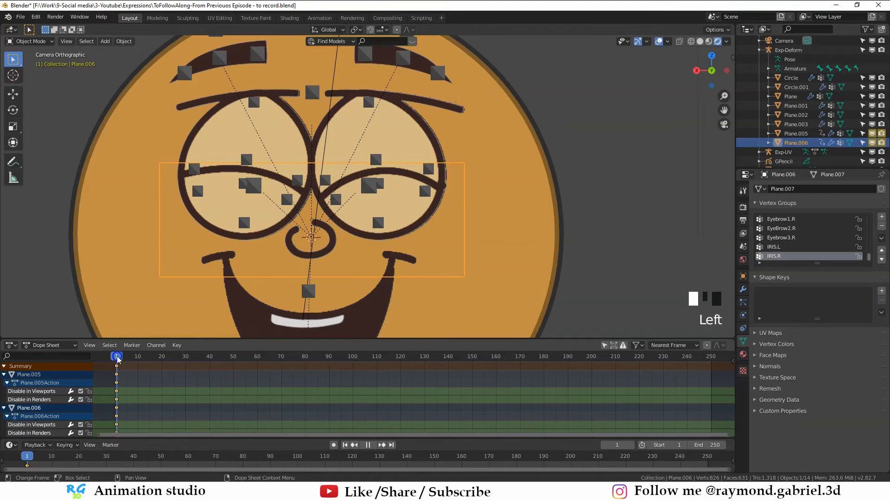
At frame 4, disable Plane.005 and Plane.006 in viewports and renders and keyframe those settings.
mouse_move(117, 358)
left_mouse_down()
mouse_move(138, 363)
mouse_move(124, 363)
left_mouse_up()
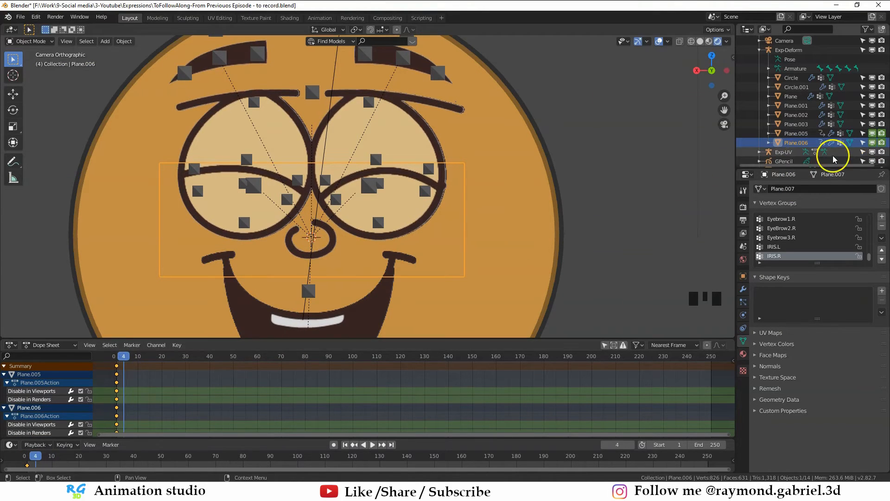
left_click(873, 143)
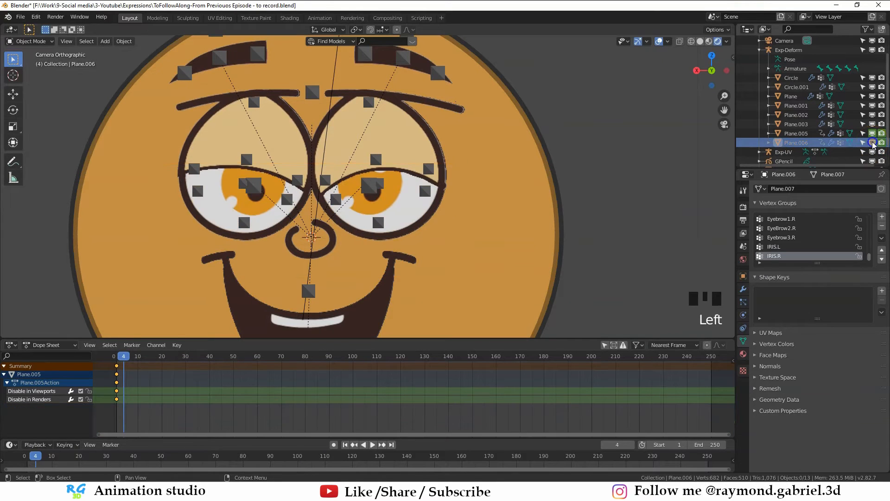
left_click(873, 134)
left_click(873, 134)
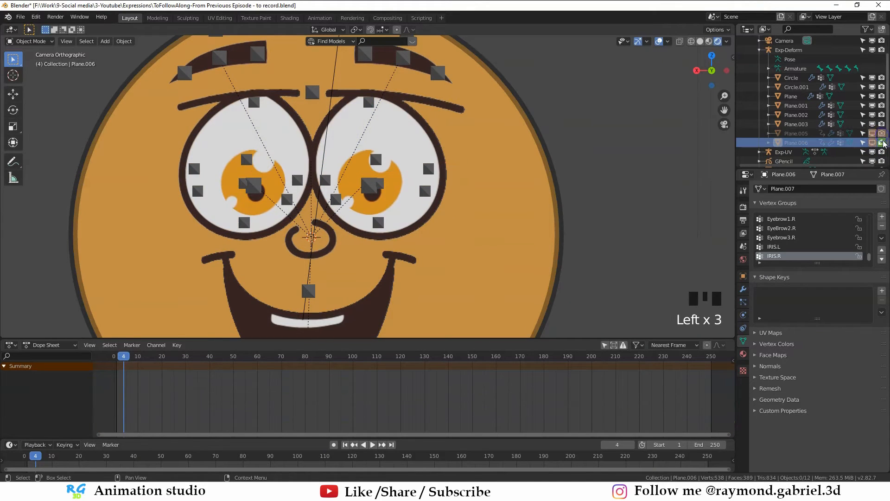
left_click(872, 134)
key("i")
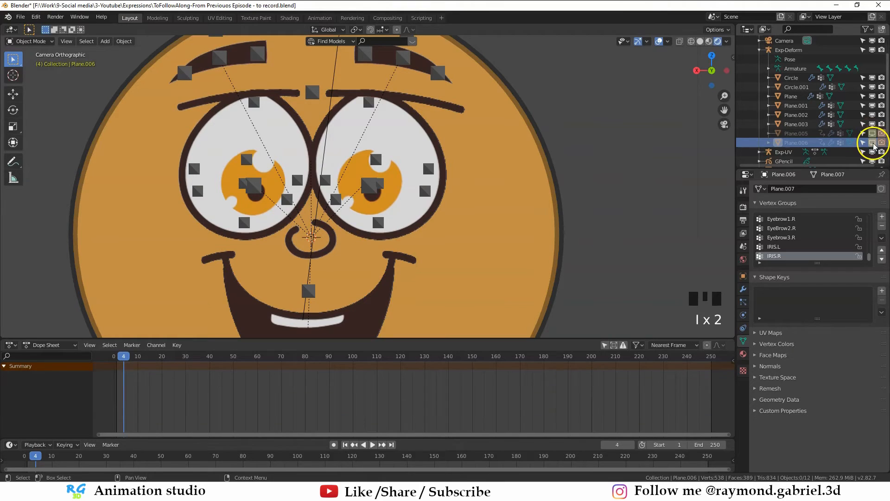
key("i")
Duplicate the eyelid planes' frame 1 visibility keyframes 6 frames ahead to frame 7.
mouse_move(238, 357)
left_mouse_down()
mouse_move(232, 365)
mouse_move(241, 365)
mouse_move(232, 365)
left_mouse_up()
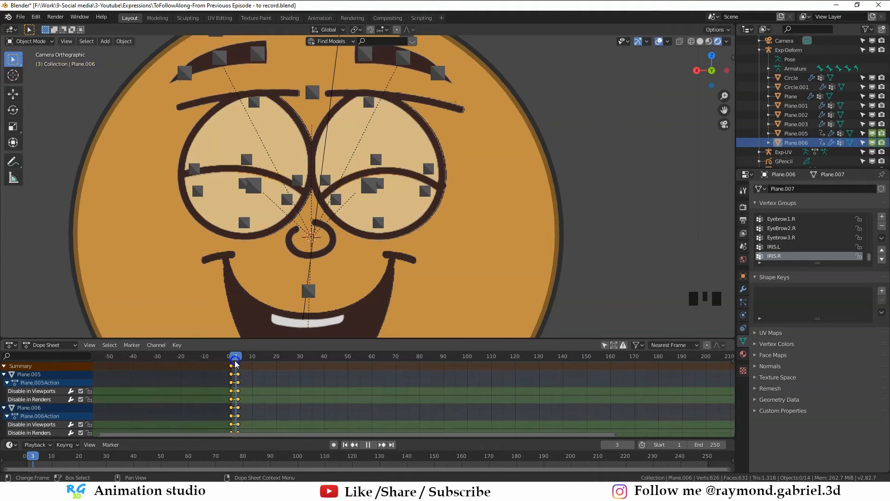
scroll(308, 391, "up", 3)
mouse_move(308, 392)
middle_mouse_down()
mouse_move(314, 408)
mouse_move(292, 399)
middle_mouse_up()
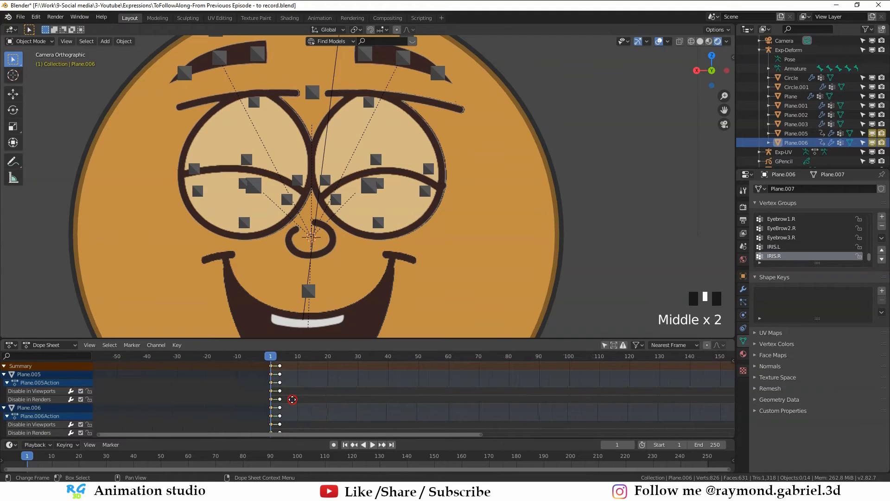
double_click(272, 366)
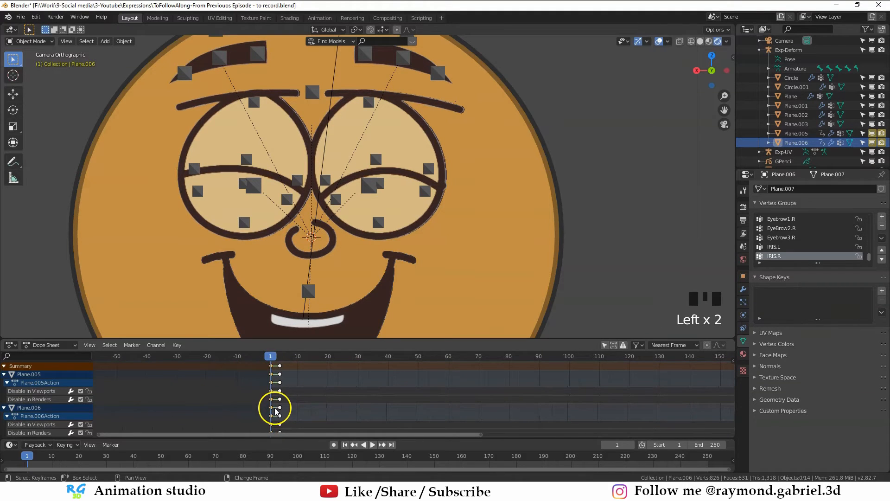
key("shift+d")
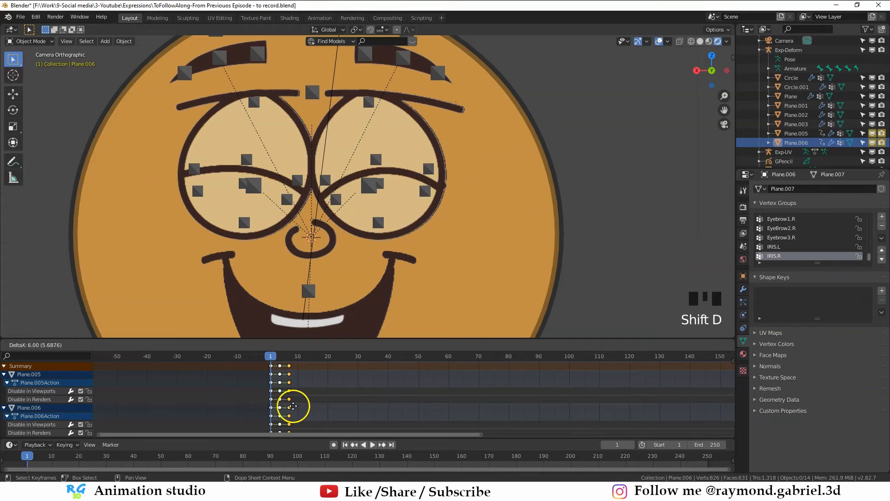
left_click(297, 397)
Duplicate the eyelid planes' frame 4 visibility keyframes to frame 10.
key("space")
left_click_drag(396, 361, 277, 361)
left_click(280, 366)
key("shift+d")
left_click(313, 392)
Delete the eyelid visibility keyframes at frame 1.
key("a")
key("x")
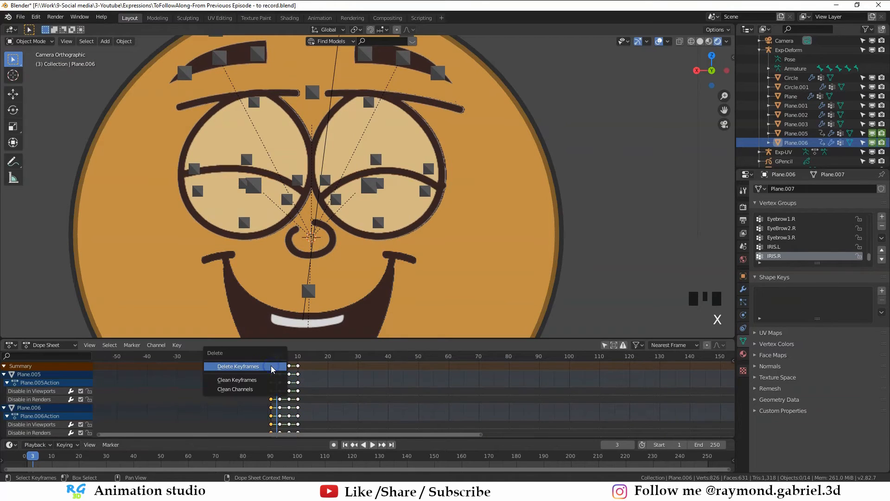
left_click(271, 366)
Scrub past the blink keyframes and make the Dope Sheet include keyframes of hidden objects.
left_click(267, 361)
left_click_drag(277, 360, 301, 366)
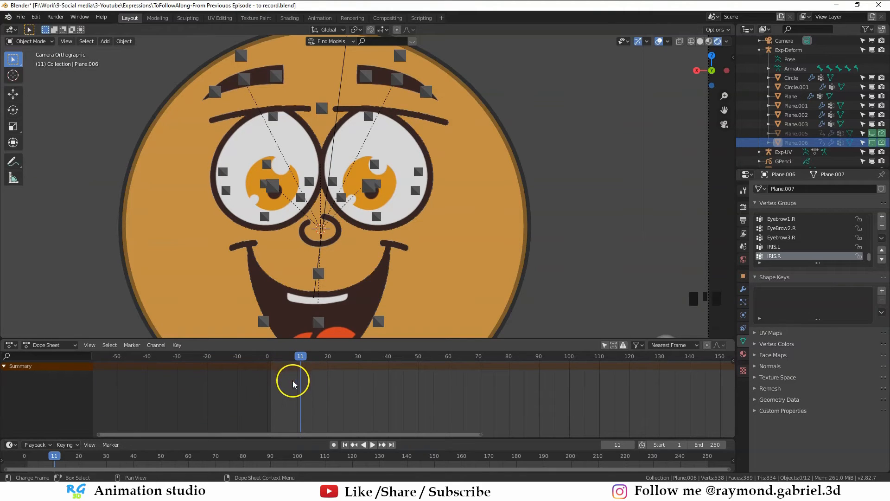
left_click(614, 346)
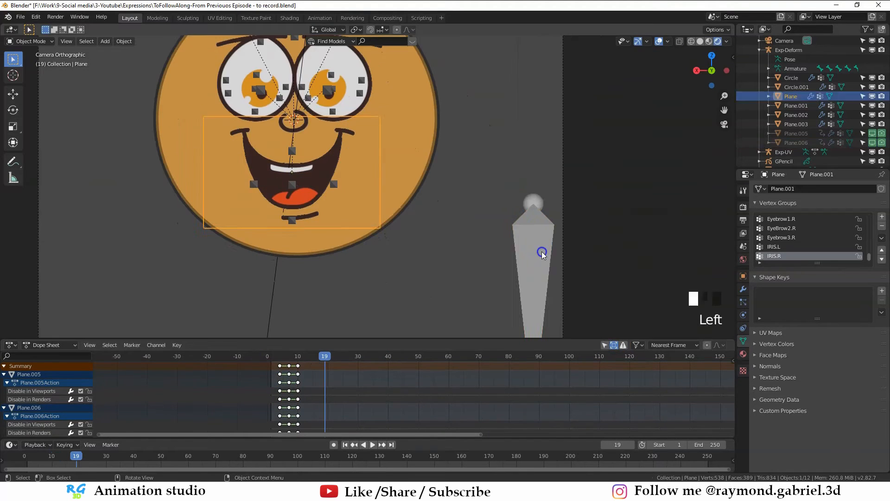
Put the Exp-UV armature in Pose Mode and keyframe the Target bone's LocRotScale at frame 19 for the Happy mouth.
left_click(541, 252)
middle_click_drag(531, 266, 510, 227, "shift")
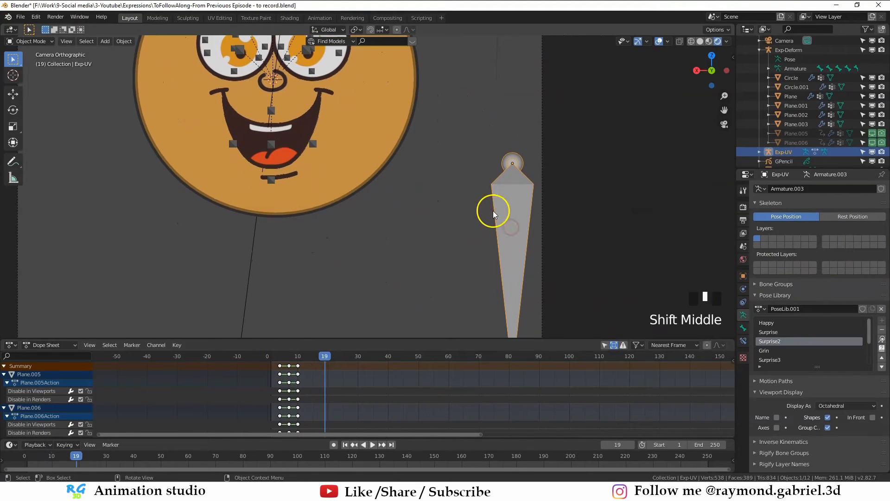
key("ctrl+Tab")
left_click(510, 219)
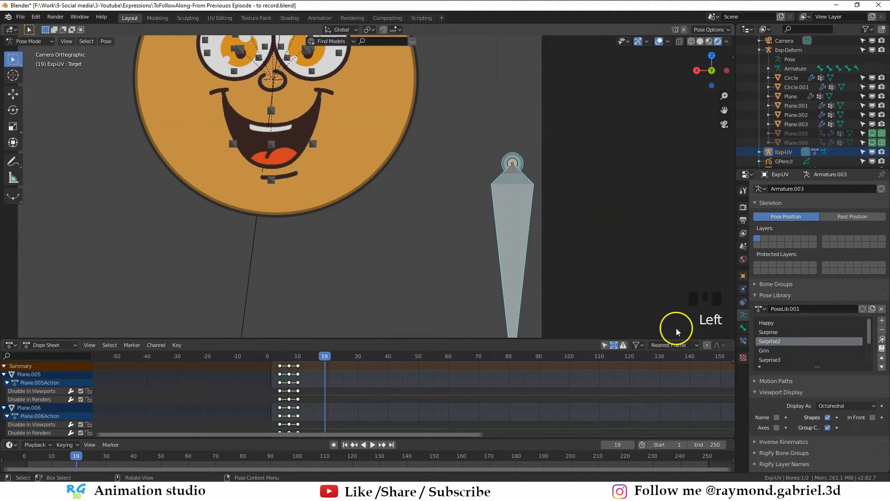
left_click(772, 323)
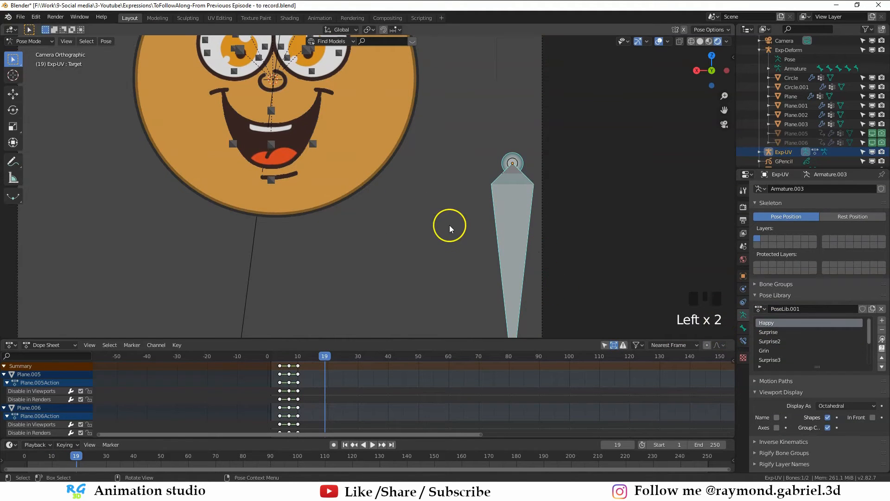
key("i")
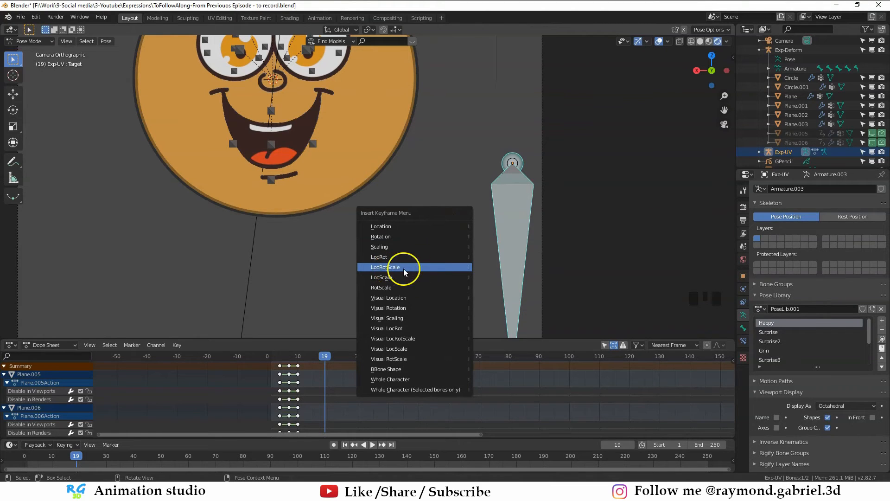
left_click(391, 269)
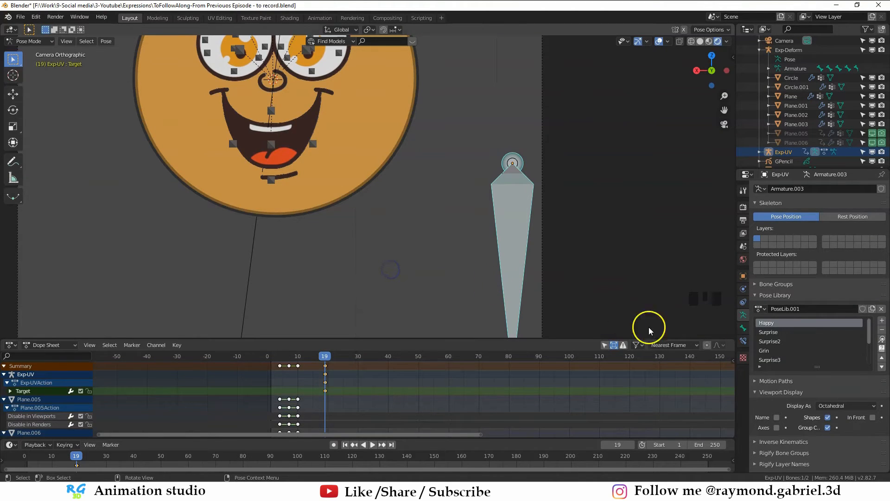
Apply the Grin pose to the Target bone at frame 25 and keyframe its LocRotScale.
left_click(767, 351)
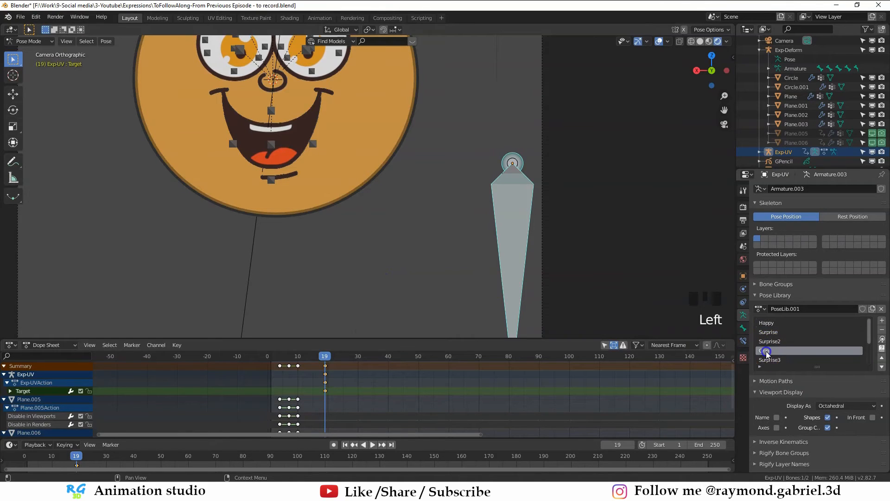
mouse_move(328, 357)
left_mouse_down()
mouse_move(354, 361)
mouse_move(343, 362)
left_mouse_up()
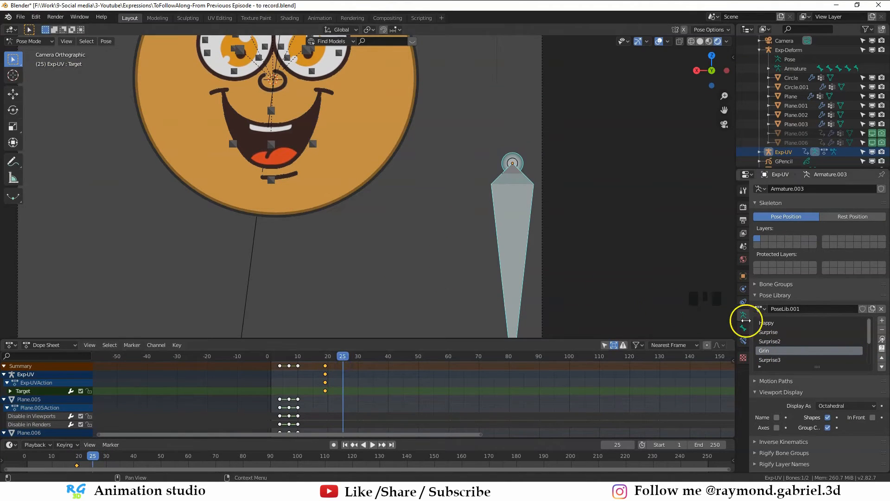
left_click(881, 343)
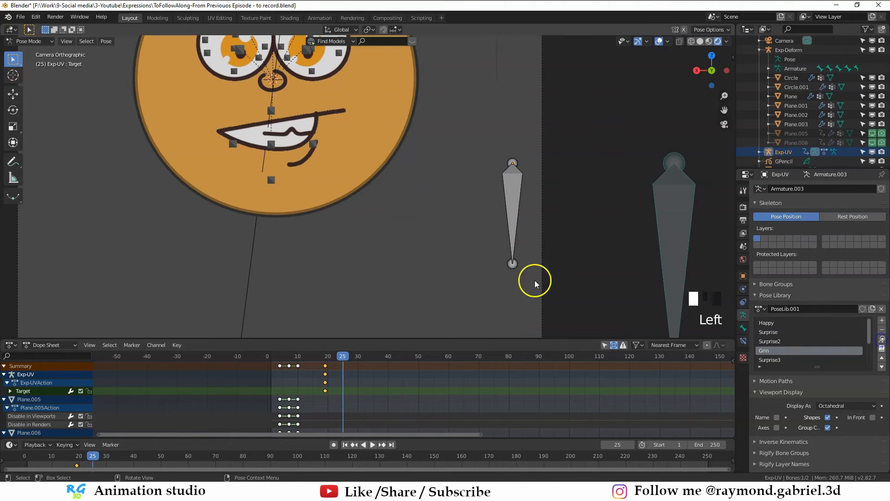
key("i")
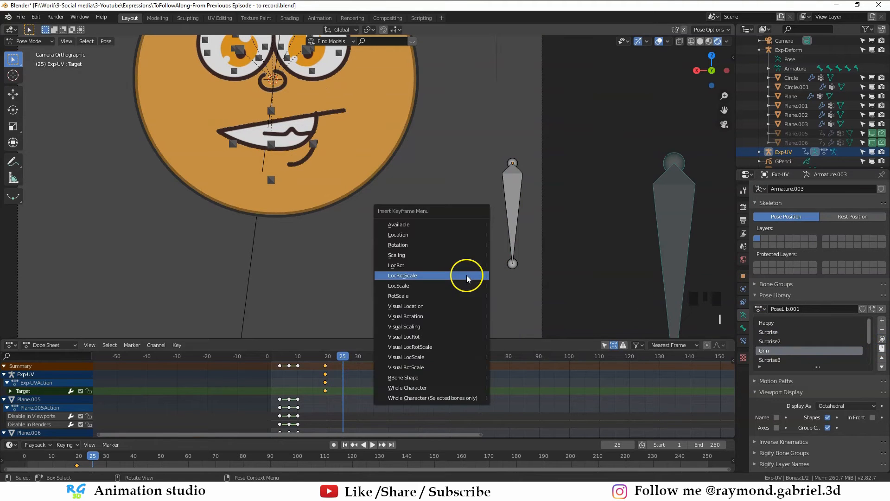
left_click(423, 277)
Check the mouth transition and set the interpolation of the Target bone's keyframes to Constant.
left_click(326, 360)
left_click_drag(326, 361, 343, 361)
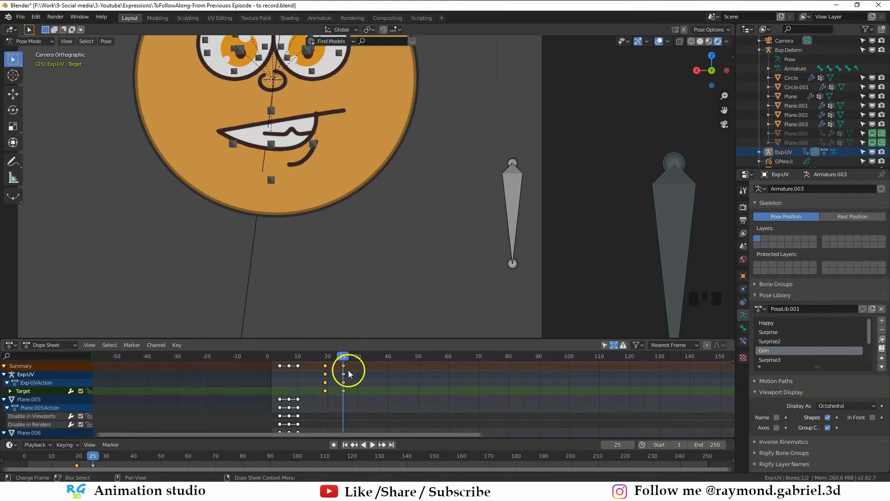
left_click(352, 383)
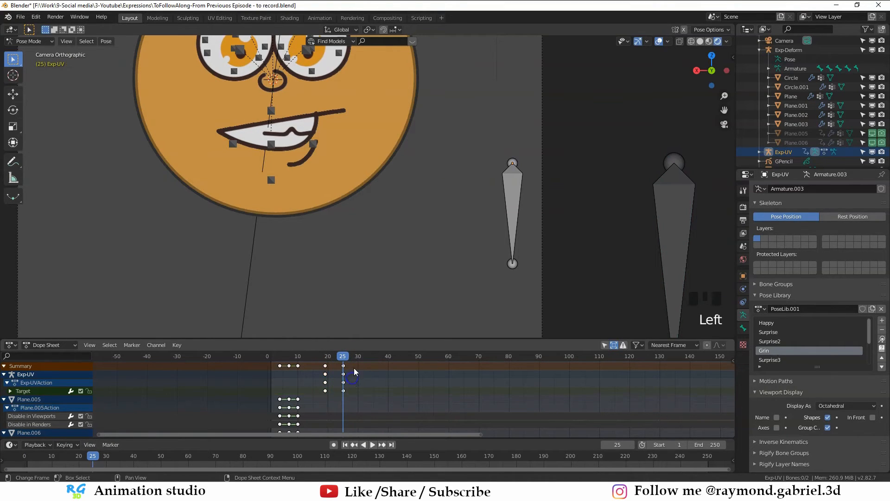
left_click(325, 370)
key("t")
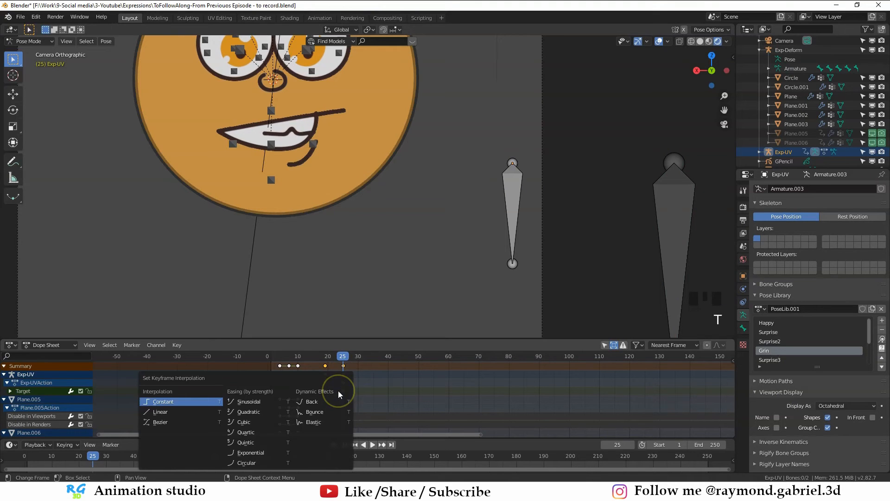
left_click(167, 402)
mouse_move(345, 359)
left_mouse_down()
mouse_move(324, 358)
mouse_move(347, 356)
left_mouse_up()
Leave Exp-UV's Pose Mode and select both iris bones of the Exp-Deform armature in Pose Mode.
scroll(347, 195, "down", 1)
middle_click_drag(348, 194, 352, 285, "shift")
scroll(332, 235, "up", 3)
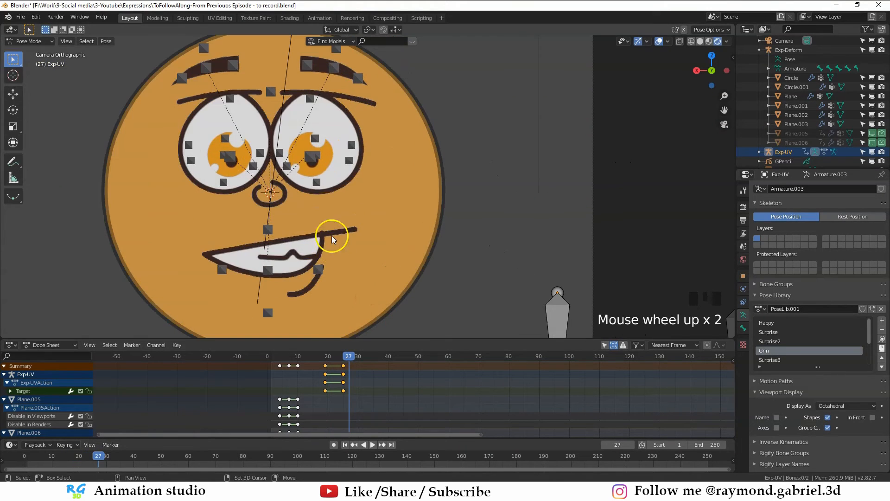
middle_click_drag(301, 158, 313, 188, "shift")
left_click(313, 188)
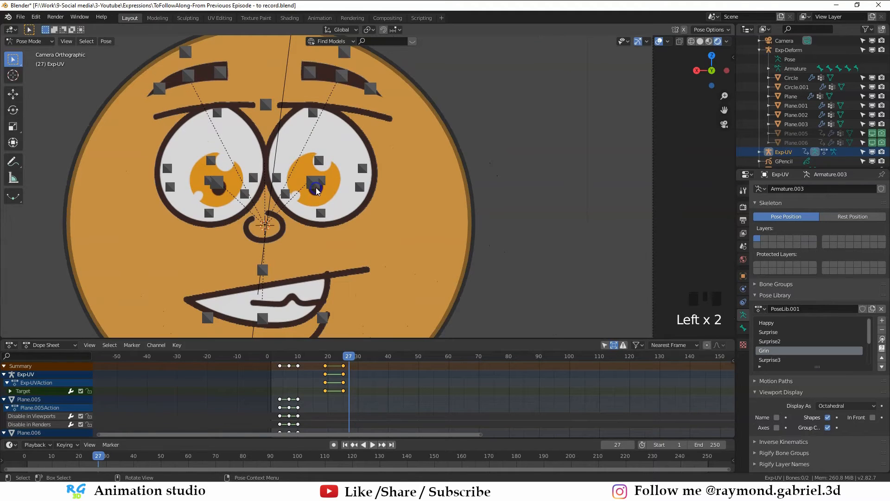
scroll(366, 214, "down", 2)
key("ctrl+Tab")
scroll(343, 198, "up", 2)
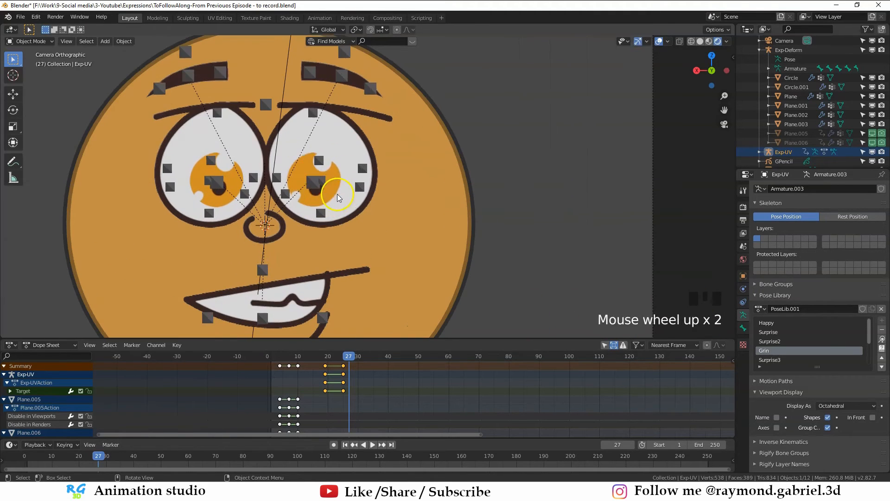
left_click(314, 185)
key("g")
right_click(312, 204)
left_click(216, 182, "shift")
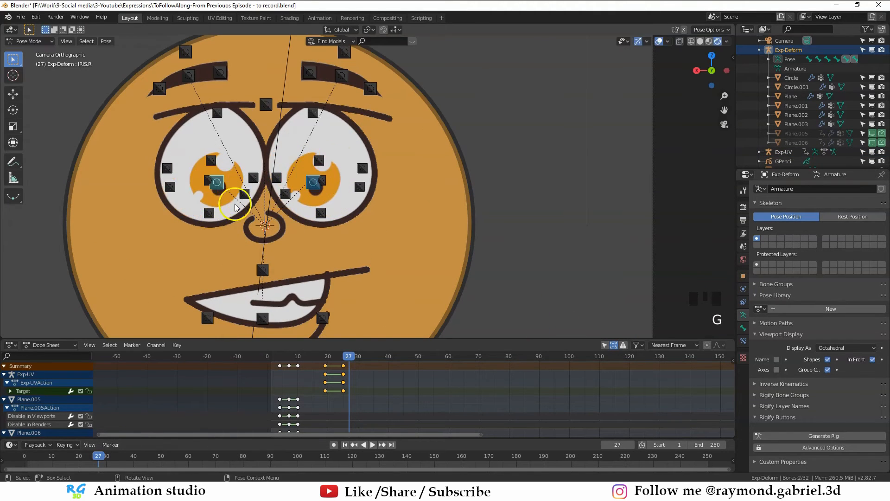
Try moving both iris bones together around the eyes at frame 30.
left_click_drag(342, 355, 359, 363)
key("g")
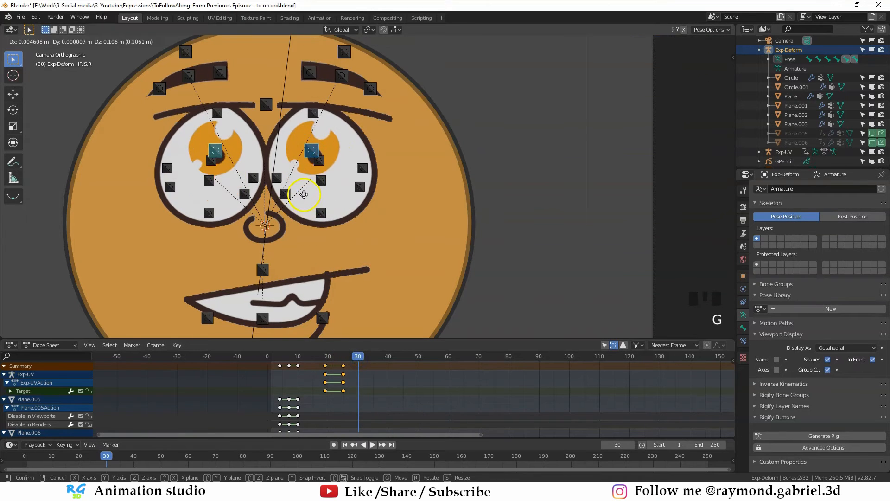
right_click(313, 215)
key("g")
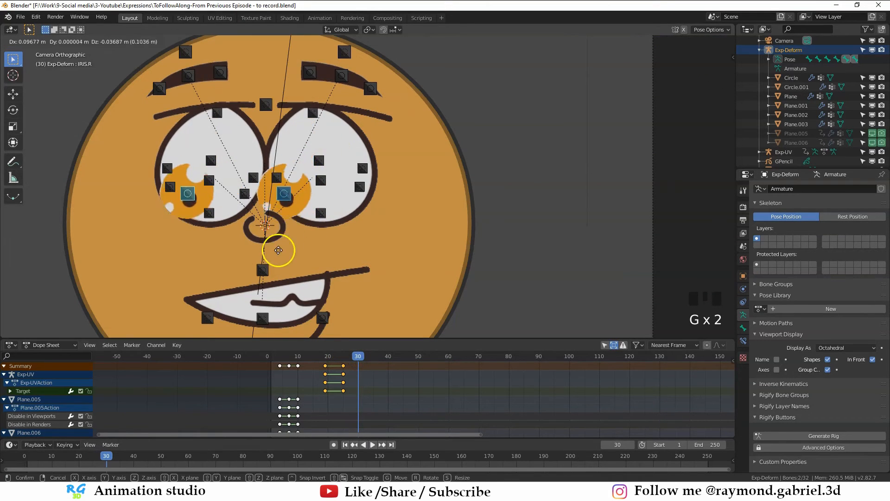
right_click(315, 230)
In Edit Mode, duplicate the control bone between the eyebrows and place the copy 0.055 m below it.
scroll(307, 236, "down", 1)
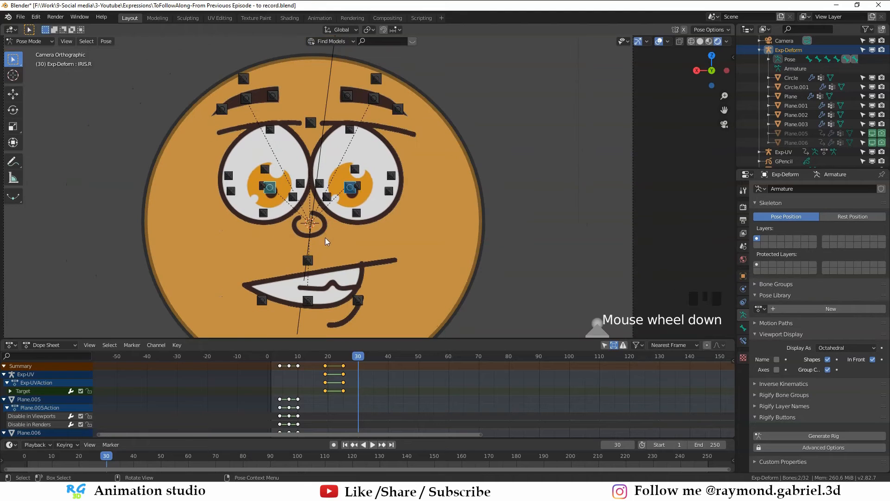
scroll(319, 233, "up", 1)
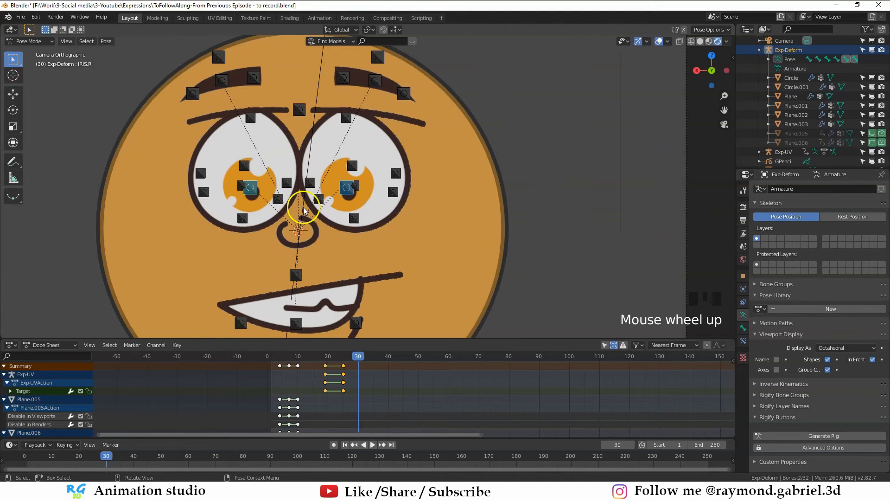
scroll(314, 225, "up", 1)
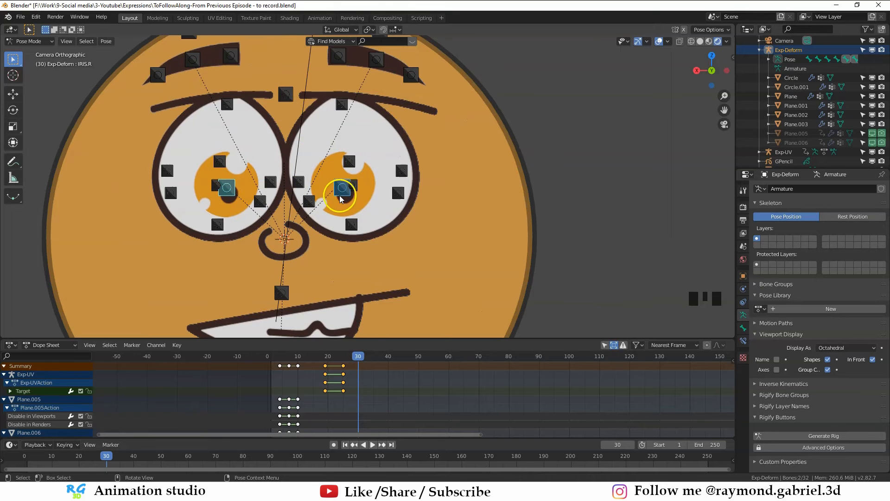
key("Tab")
left_click(287, 95)
middle_click_drag(291, 98, 298, 115, "shift")
key("shift+d")
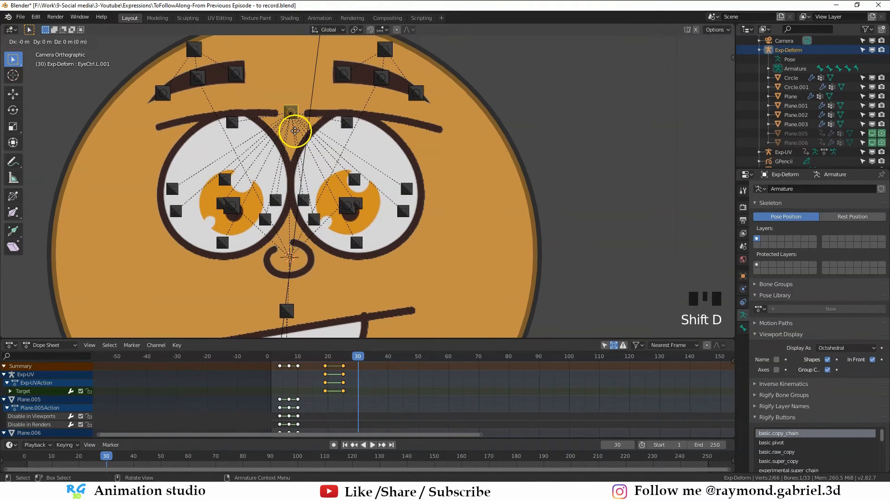
left_click(297, 150)
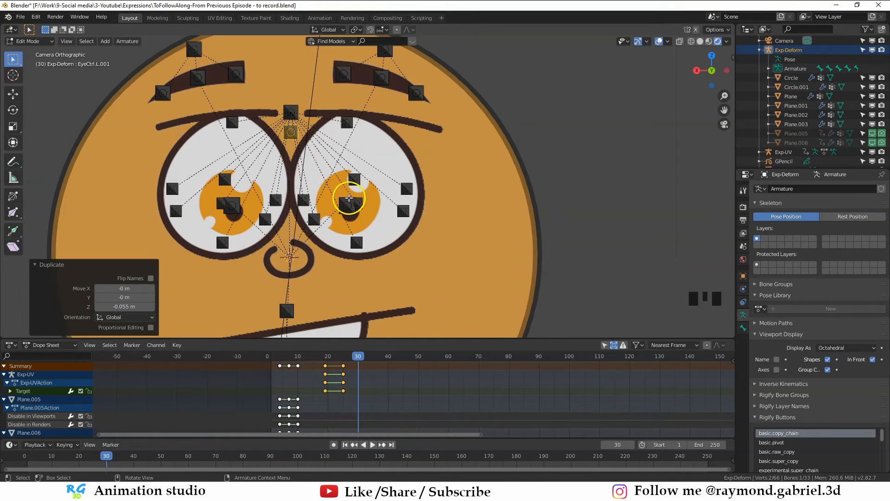
Parent both iris bones to the duplicated control bone between the eyes with Keep Offset.
left_click(348, 205)
left_click(237, 199, "shift")
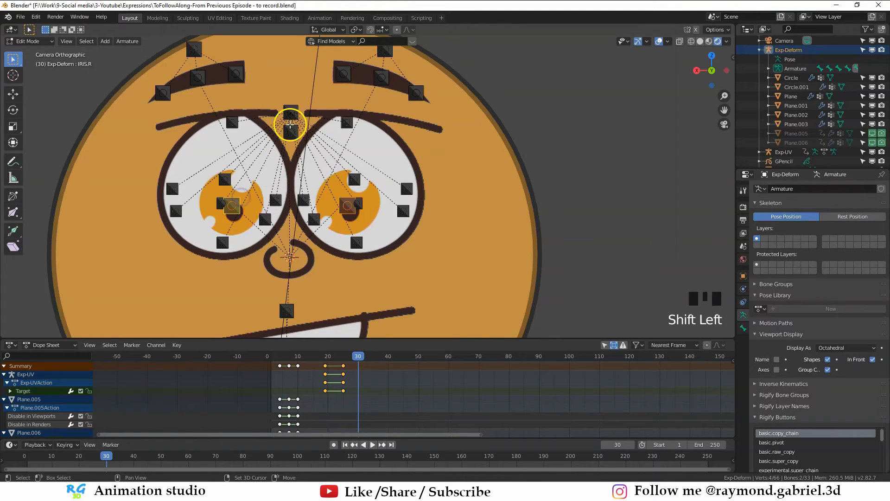
left_click(297, 129, "shift")
scroll(297, 129, "up", 2)
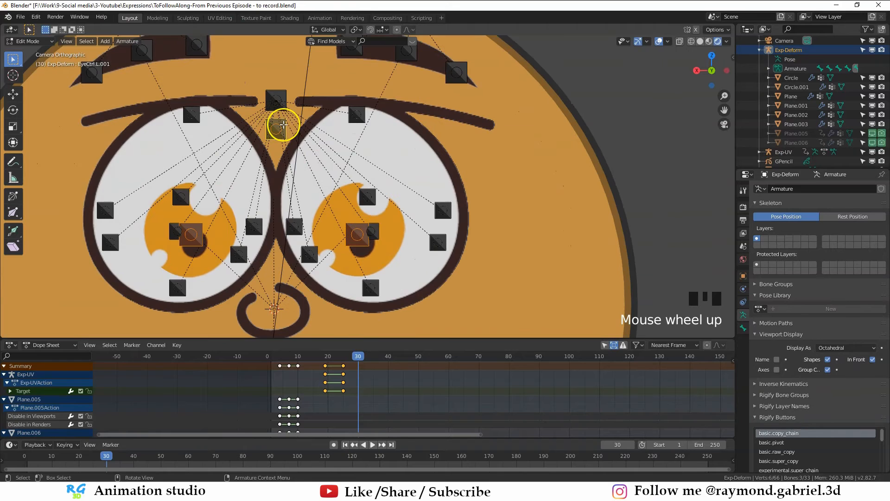
key("ctrl+p")
left_click(282, 125)
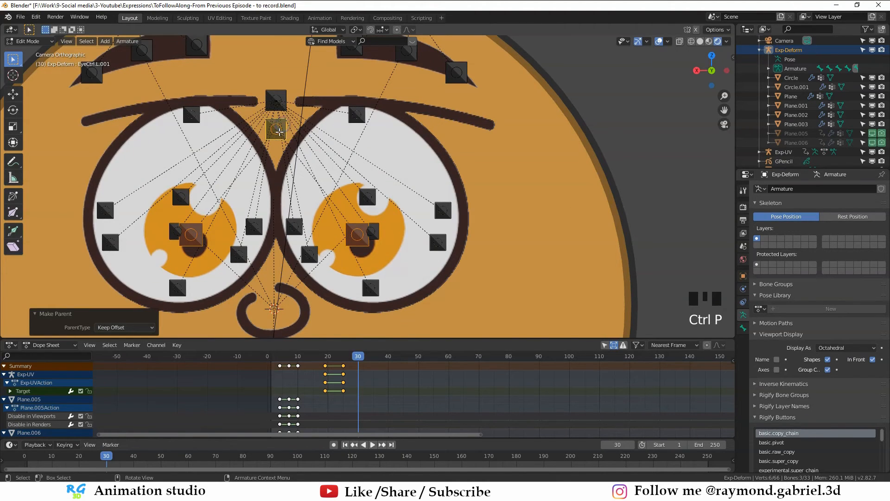
Turn off the Relationship Lines display in the viewport overlays.
scroll(278, 131, "down", 2)
scroll(369, 187, "up", 1)
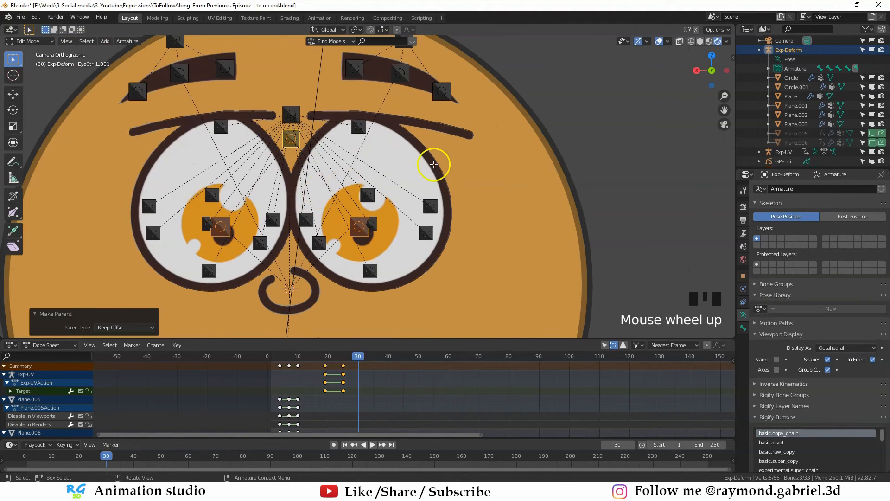
left_click(670, 42)
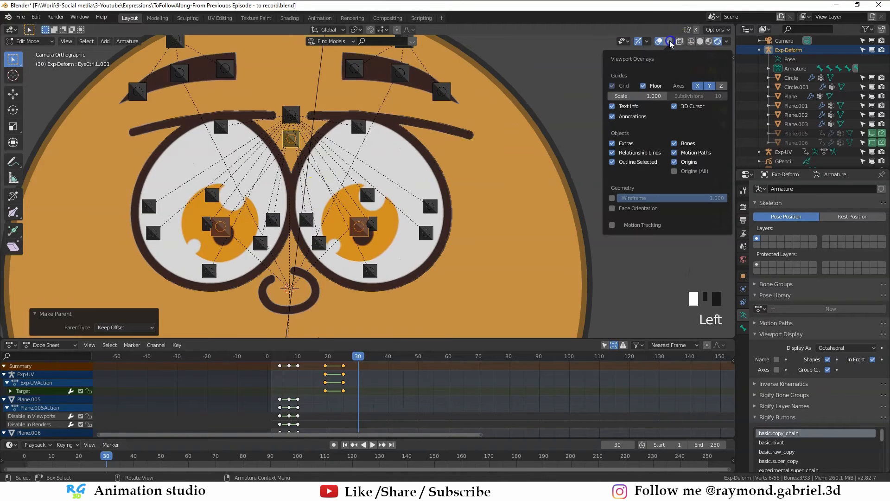
left_click(612, 153)
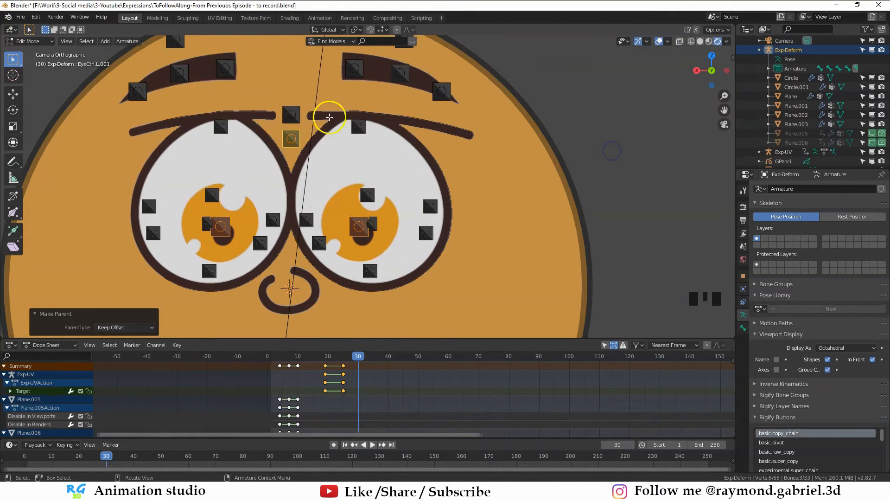
scroll(325, 155, "down", 2)
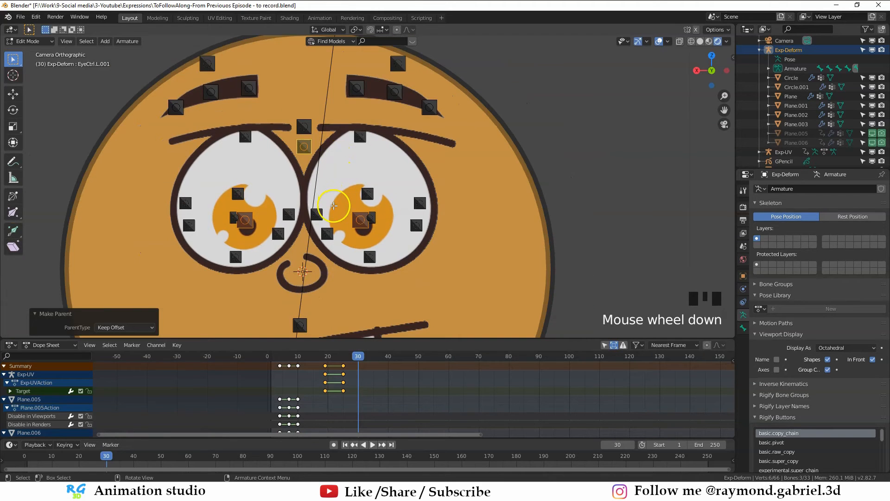
In Pose Mode, try moving the new iris control bone between the eyes.
key("ctrl+Tab")
left_click(278, 131)
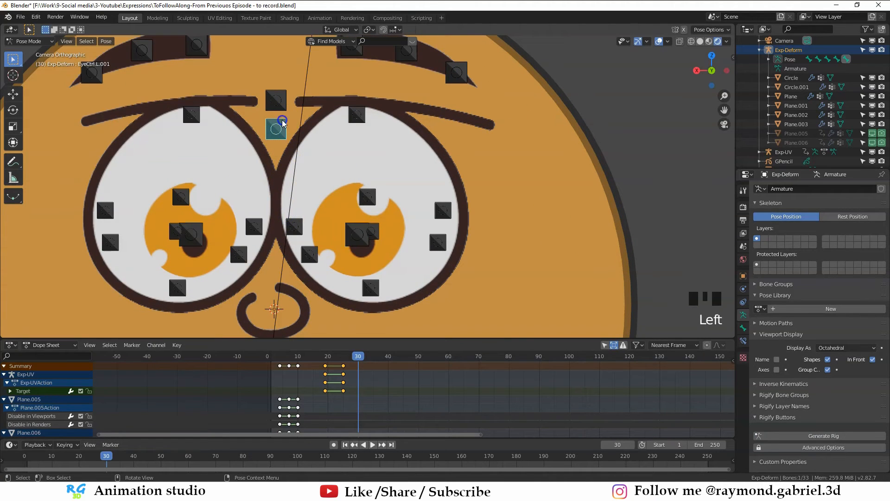
key("g")
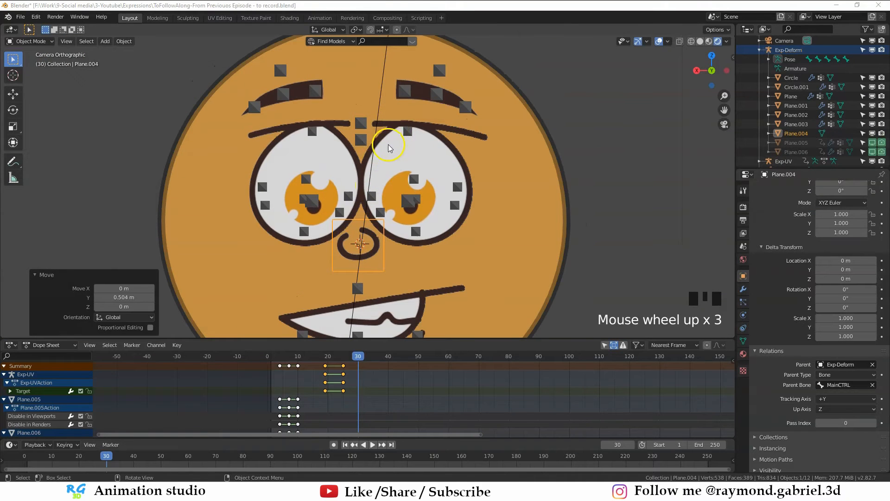
left_click(389, 148)
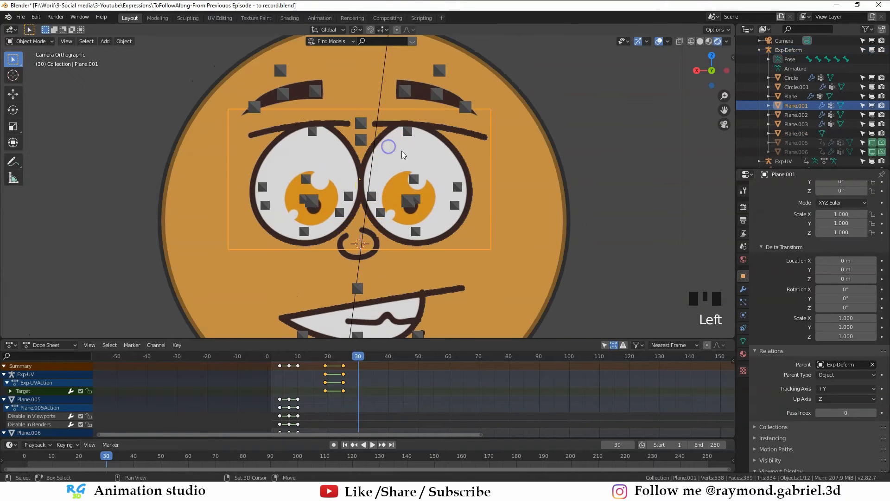
mouse_move(403, 154)
middle_mouse_down("shift")
mouse_move(414, 190)
mouse_move(414, 166)
middle_mouse_up("shift")
scroll(414, 190, "down", 2)
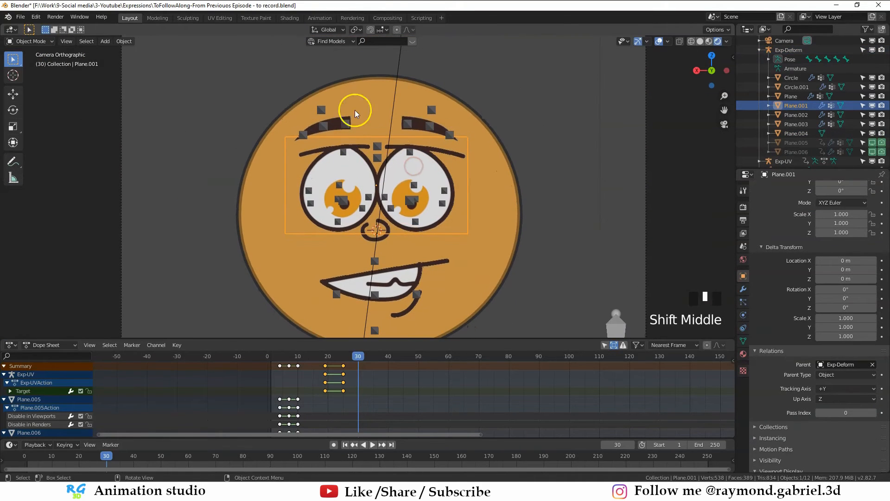
middle_click_drag(371, 186, 370, 178, "shift")
In Edit Mode, duplicate the upper control bone between the eyebrows and place the copy 0.227 m above it along Z.
left_click(377, 137)
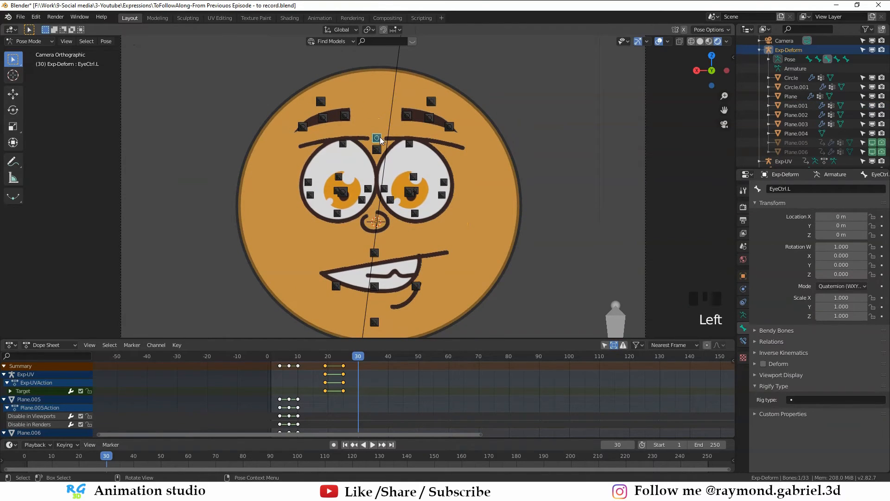
key("Tab")
scroll(380, 140, "up", 3)
left_click(374, 114)
middle_click_drag(374, 113, 383, 186, "shift")
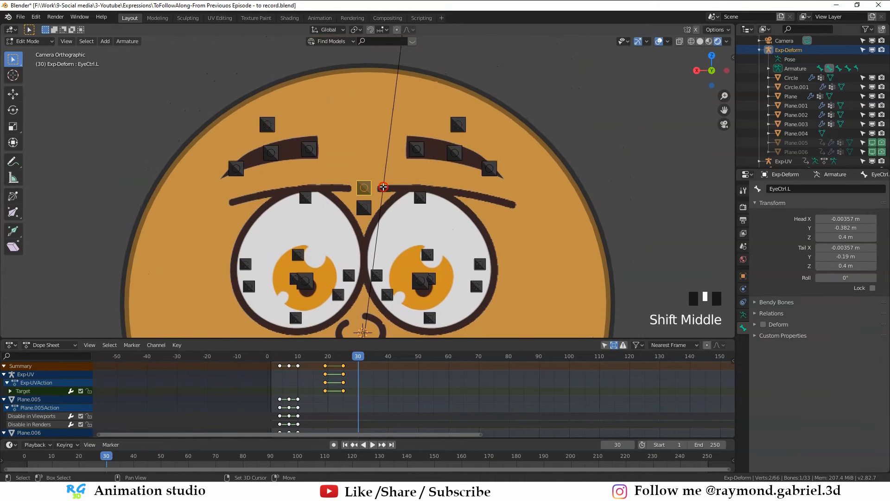
key("shift+d")
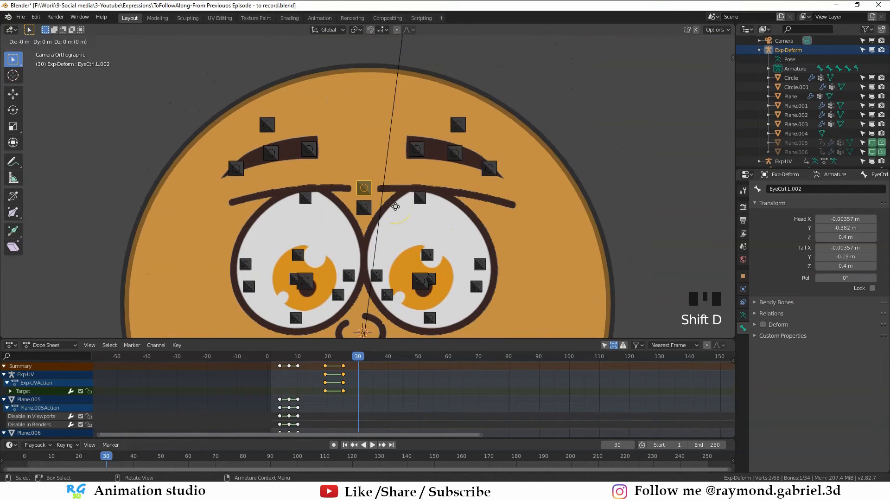
key("z")
left_click(390, 133)
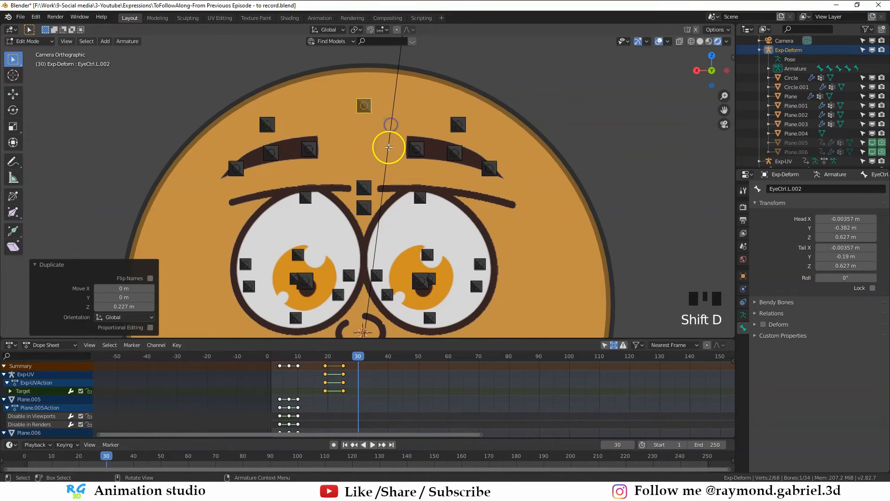
Scale the duplicated forehead bone up by about 1.753.
key("s")
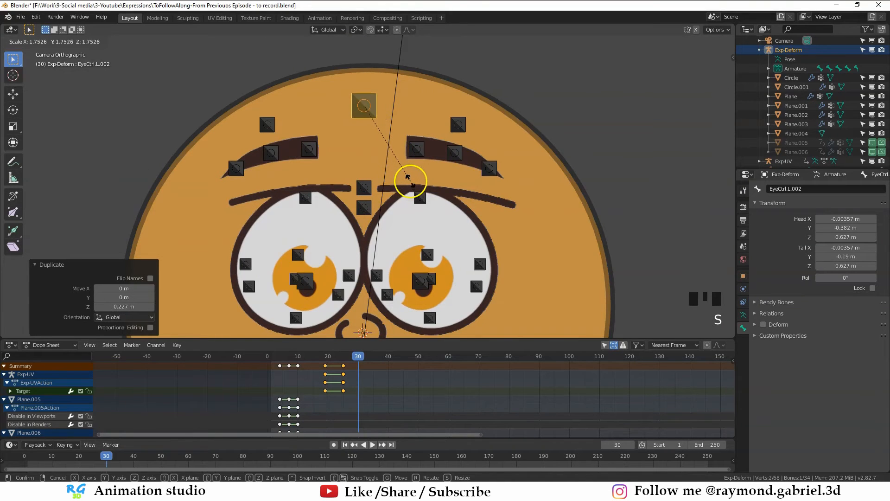
left_click(411, 181)
middle_click_drag(411, 181, 411, 153, "shift")
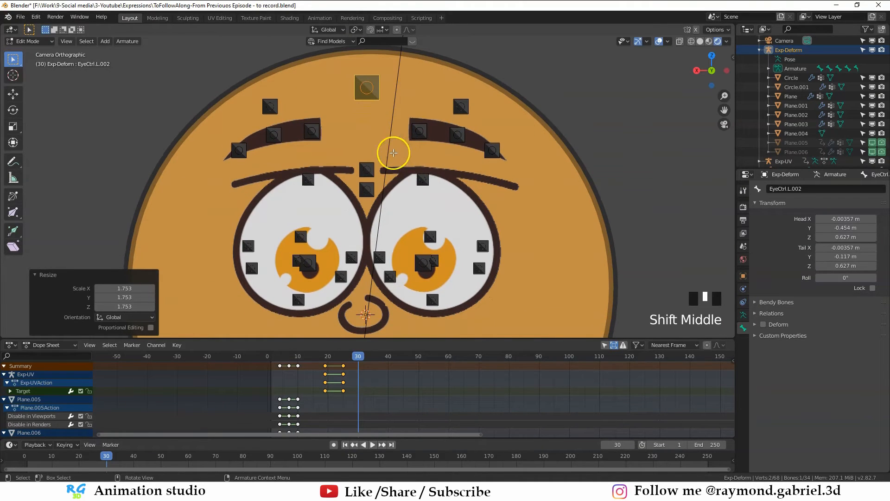
Parent both eyebrow control bones, the two control bones between the eyes and MouthCTRL.L to the large forehead bone with Keep Offset.
left_click(279, 99)
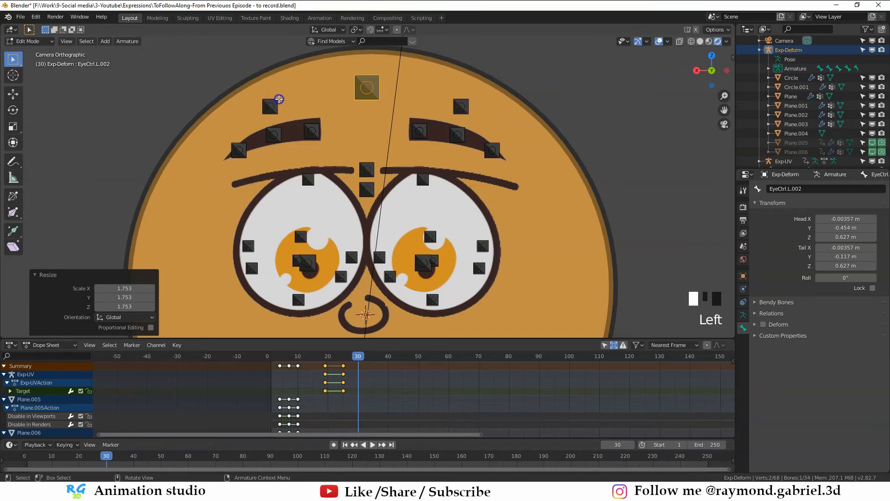
left_click(466, 101, "shift")
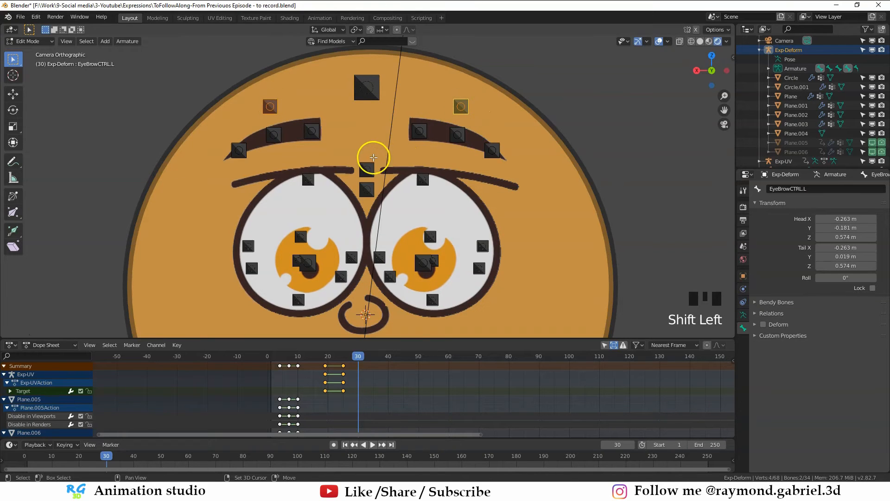
left_click(374, 163, "shift")
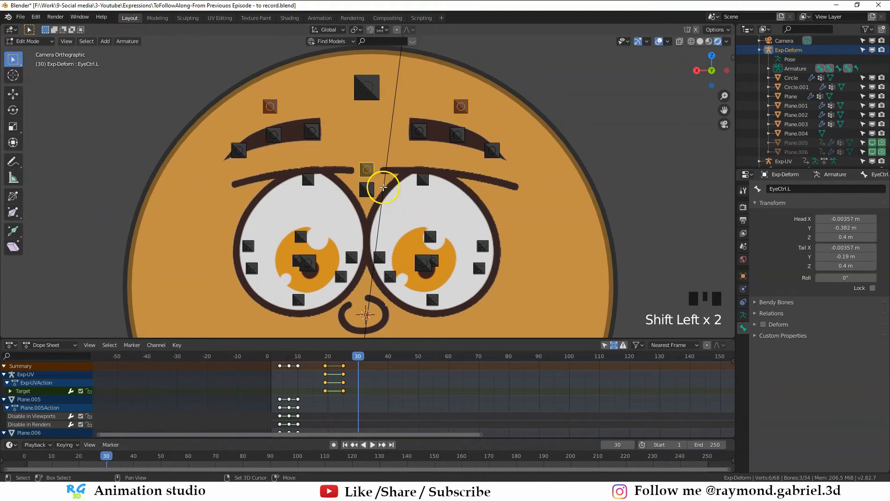
left_click(374, 182, "shift")
middle_click_drag(396, 252, 394, 312, "shift")
left_click(377, 246, "shift")
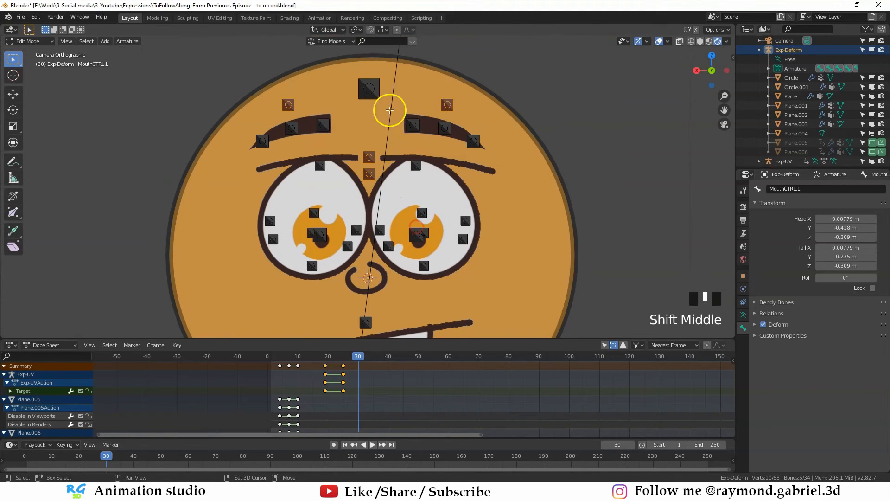
left_click(378, 89, "shift")
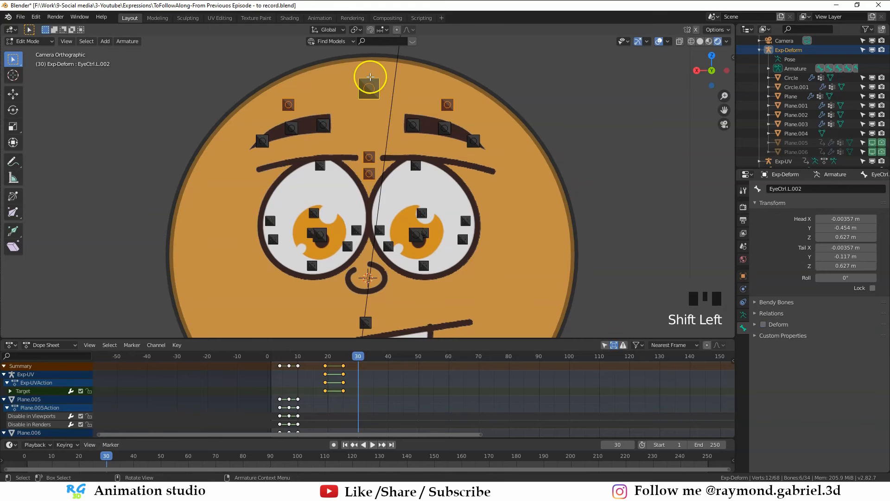
key("ctrl+p")
left_click(346, 79)
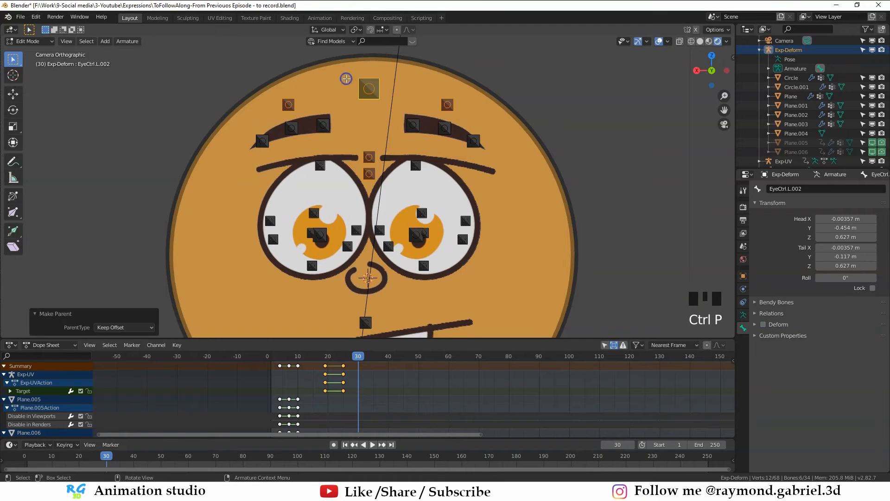
Move the large forehead bone away from the face by 1.26 m along Y and shift it back by 0.127 m.
scroll(393, 100, "down", 4)
middle_click_drag(393, 100, 367, 148)
scroll(382, 183, "up", 2)
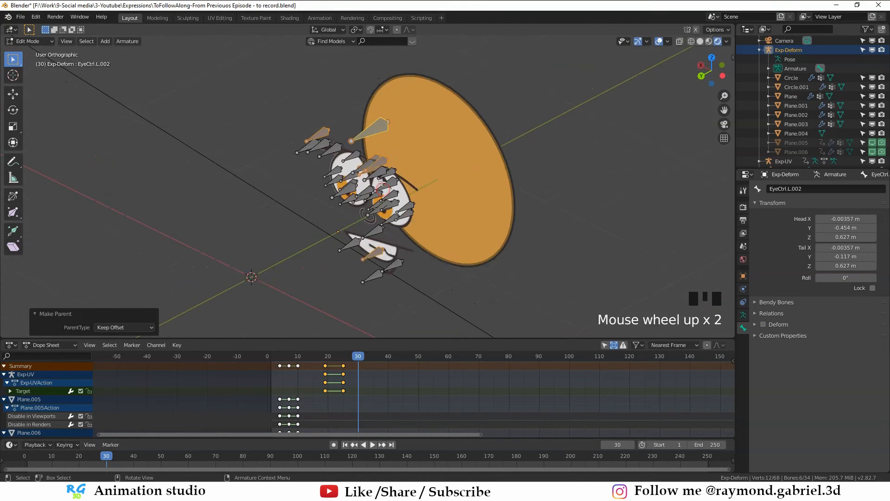
left_click(365, 146)
key("g")
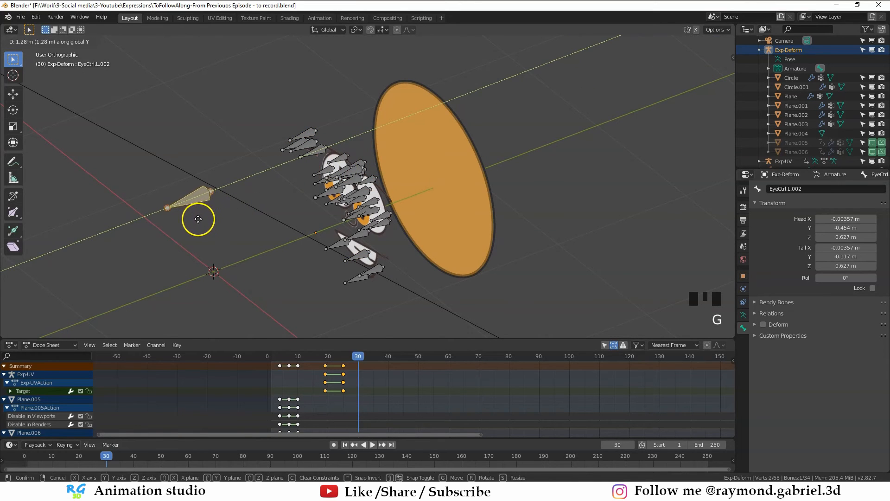
left_click(204, 218)
scroll(206, 217, "down", 2)
middle_click_drag(213, 209, 221, 196)
key("g")
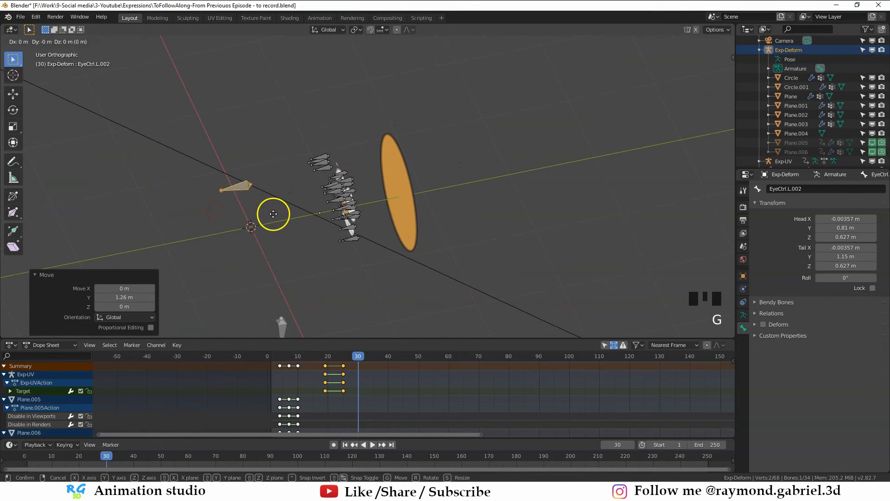
left_click(270, 190)
middle_click_drag(271, 184, 385, 134)
key("KP_0")
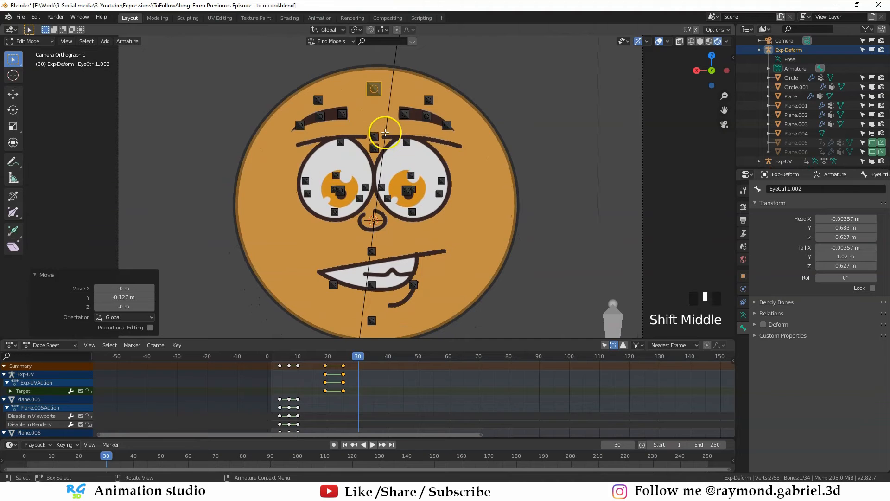
In Pose Mode, try rotating the large forehead bone about the global Z and X axes.
key("ctrl+Tab")
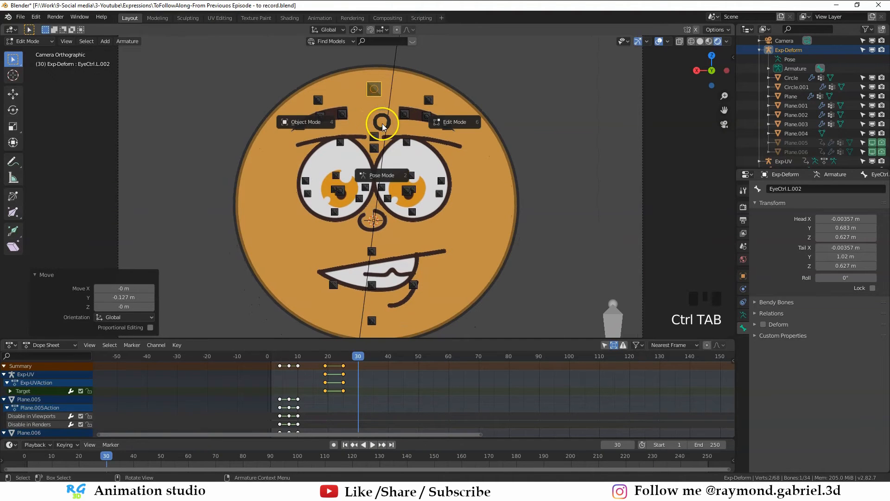
left_click(389, 168)
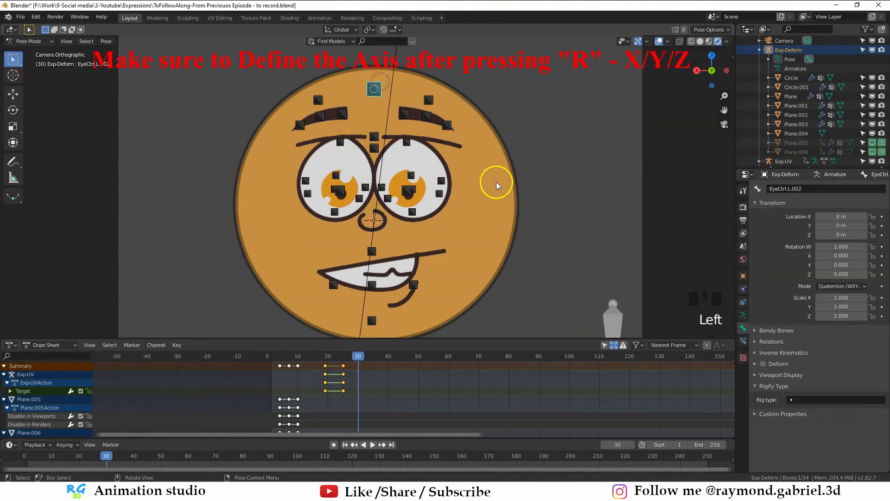
key("r")
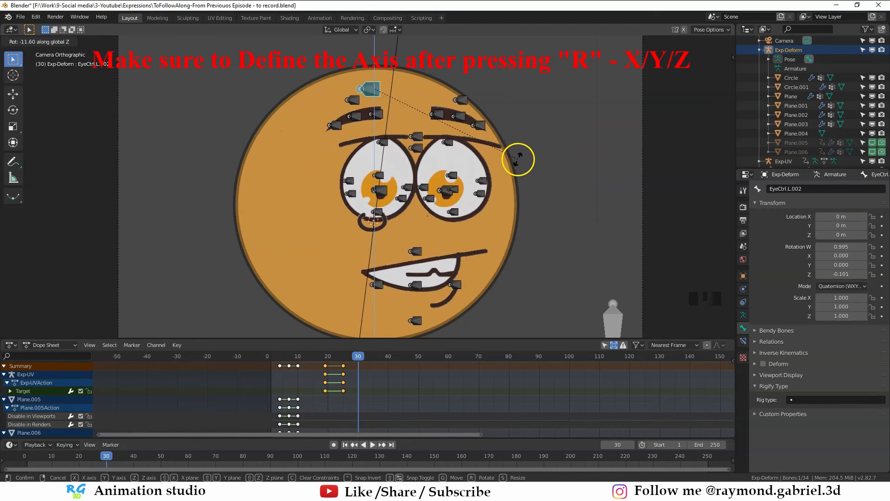
right_click(510, 204)
key("r")
key("x")
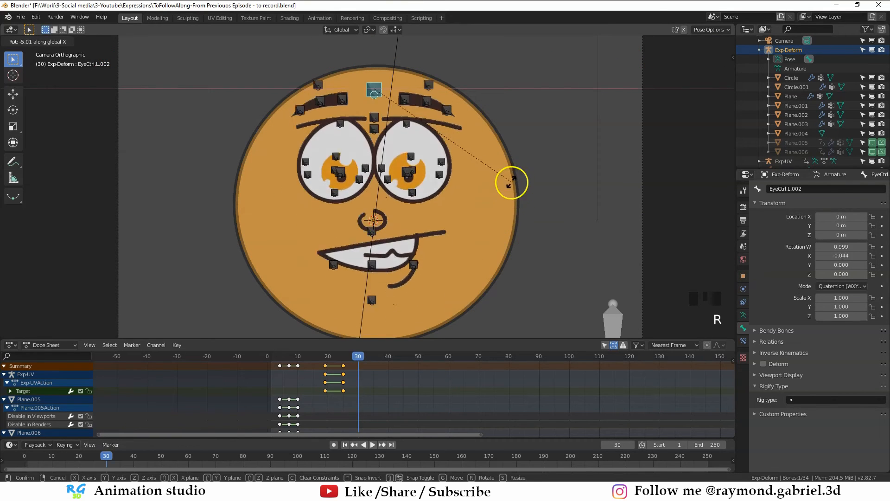
right_click(511, 200)
Try moving the nose plane in Object Mode and return to Exp-Deform's Pose Mode.
key("ctrl+Tab")
left_click(385, 222)
key("g")
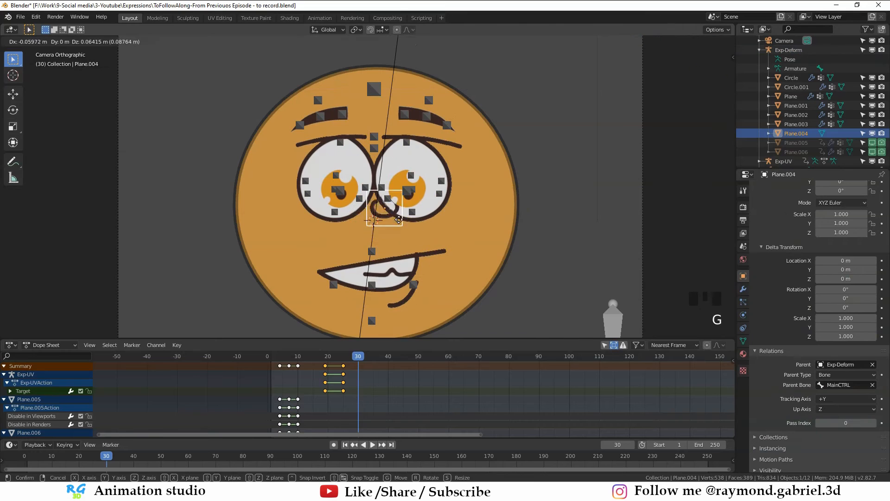
left_click(390, 229)
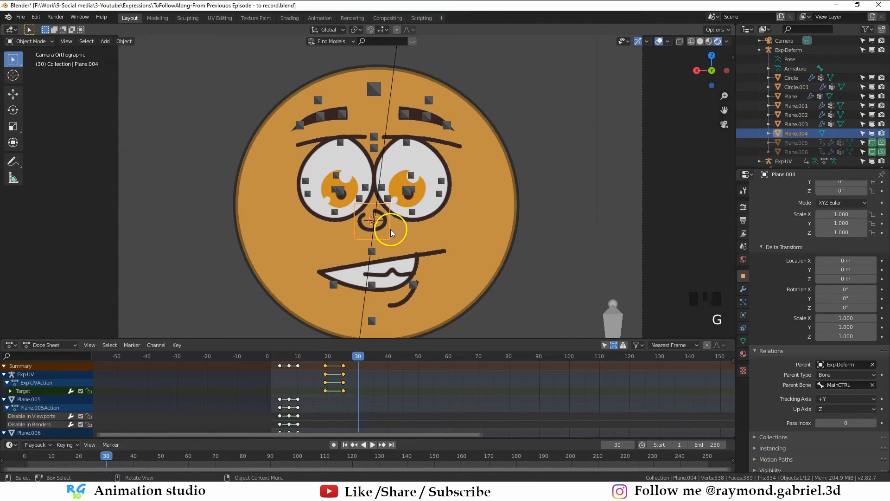
left_click(379, 86)
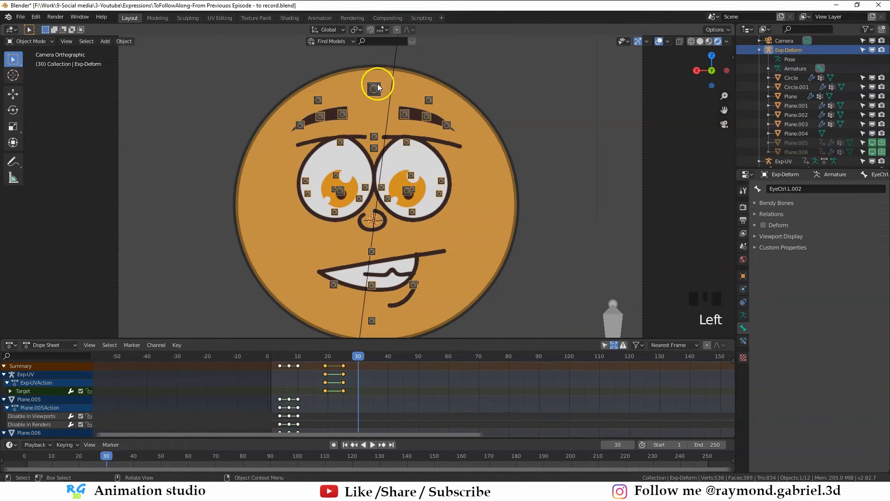
key("ctrl+Tab")
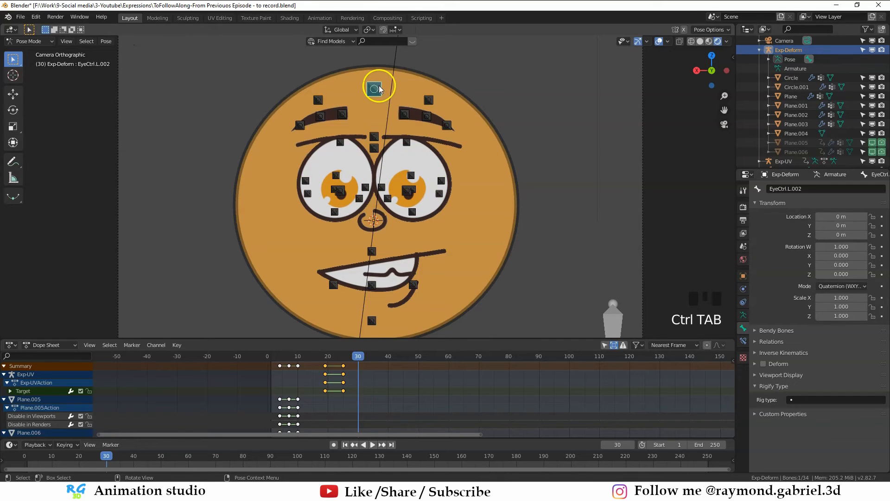
Select the nose plane from Pose Mode and switch Lock Object Modes on and back off.
left_click(385, 229)
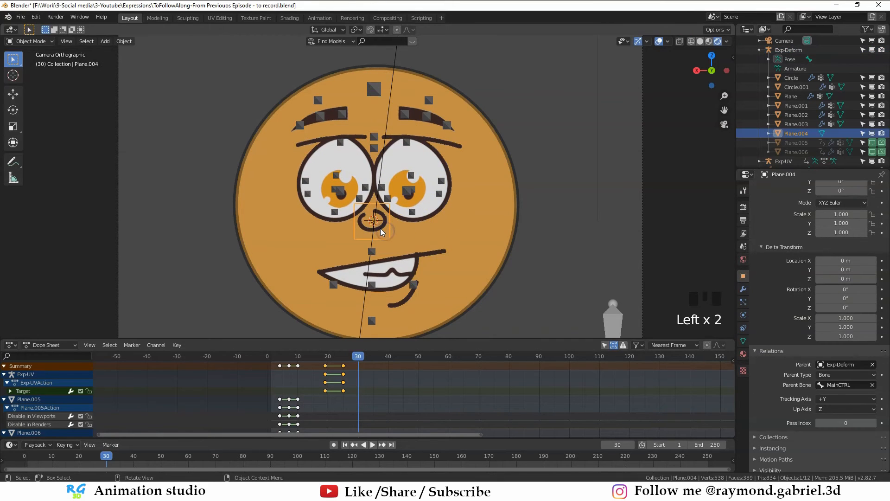
left_click(36, 17)
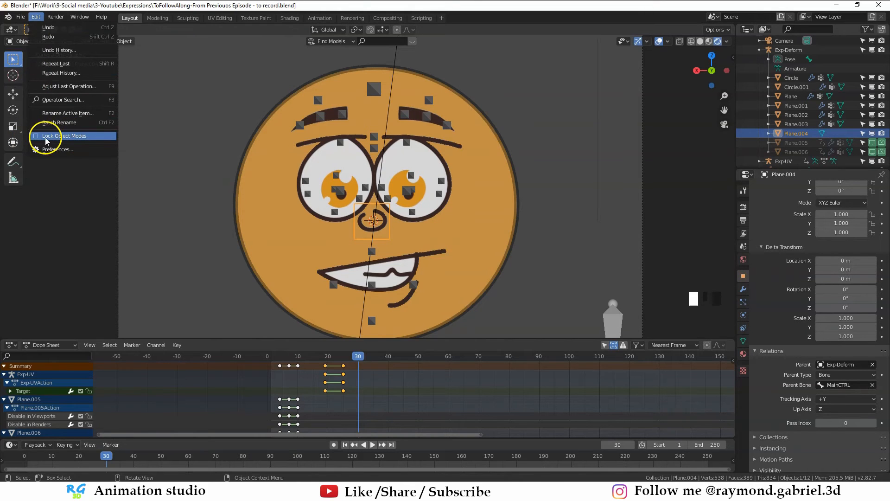
left_click(40, 136)
left_click(36, 17)
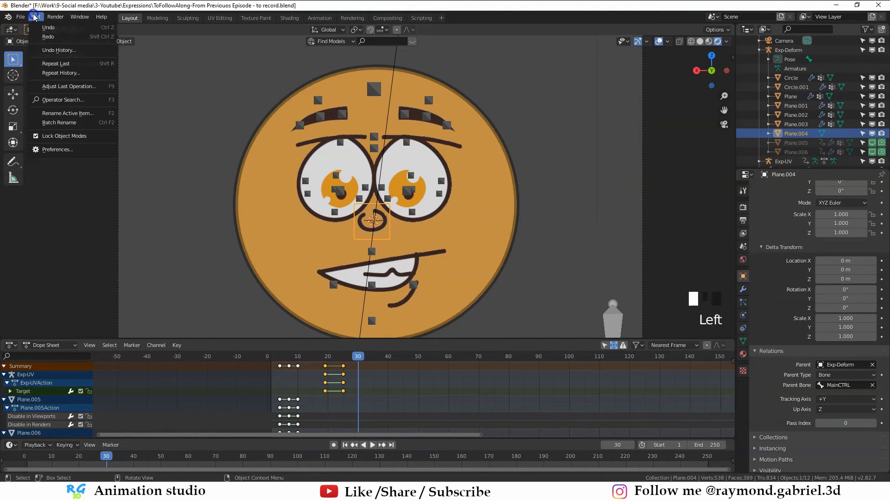
left_click(40, 136)
Clear the nose plane's parent, parent it to the large forehead bone as Bone, and test the bone's rotation about global Z.
left_click(388, 239)
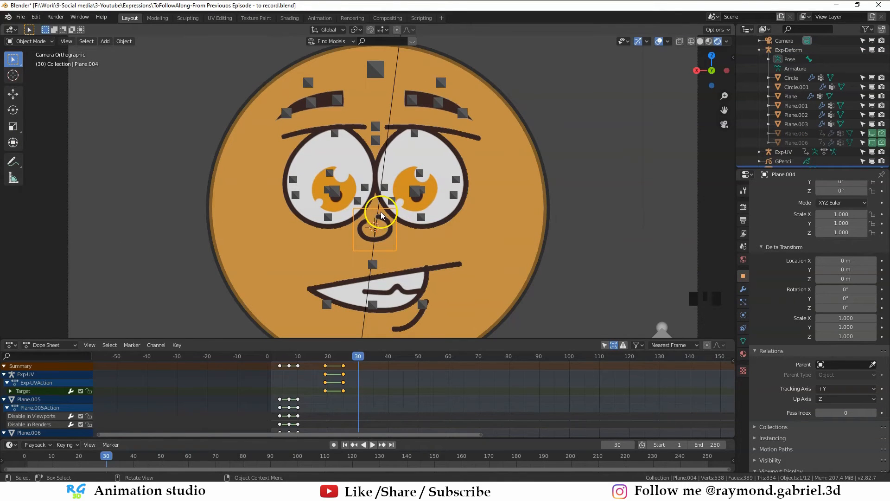
left_click(381, 66, "shift")
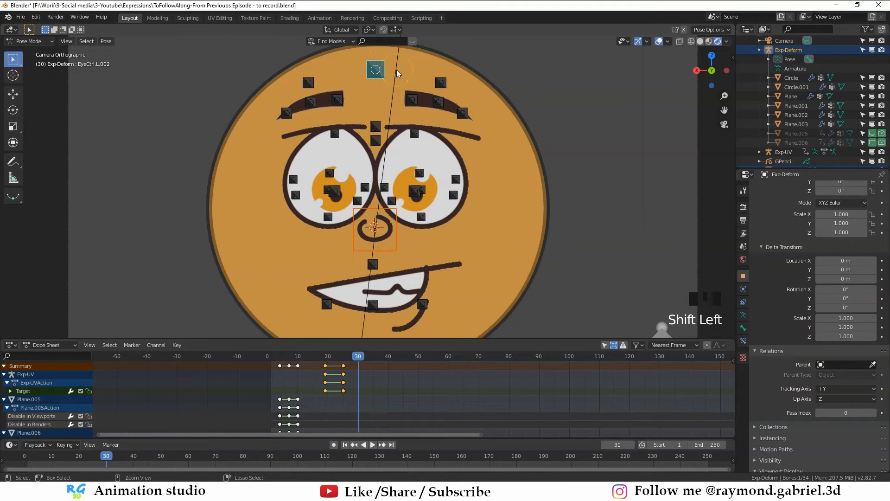
key("ctrl+p")
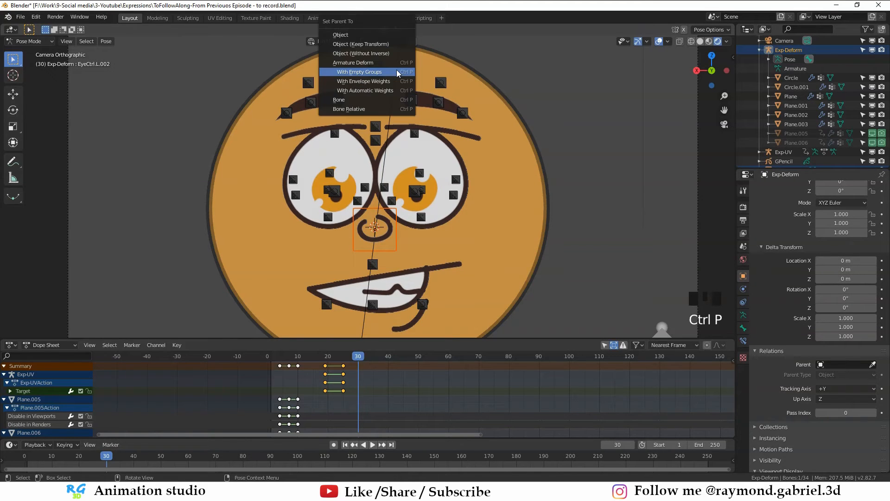
left_click(351, 104)
scroll(452, 160, "down", 1)
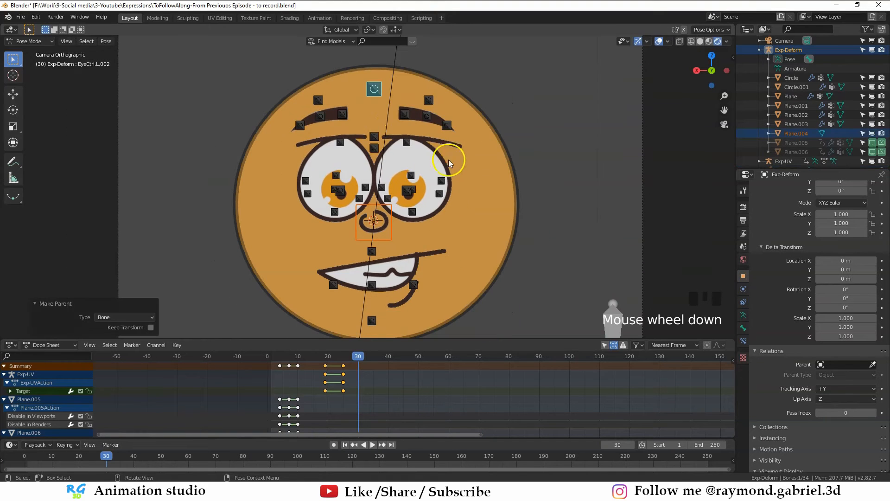
key("r")
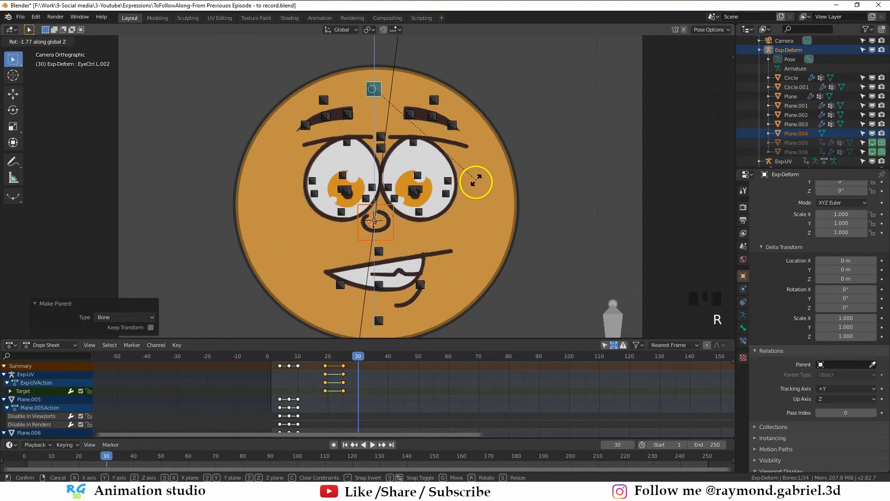
right_click(480, 182)
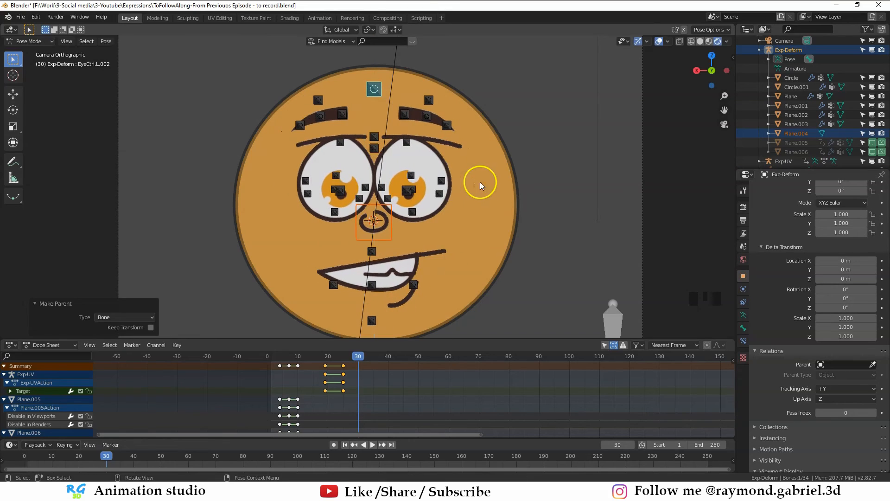
Move the nose plane -0.0204 m along the global Y axis in Object Mode.
left_click(391, 228)
middle_click_drag(390, 229, 334, 239)
scroll(399, 219, "up", 5)
key("g")
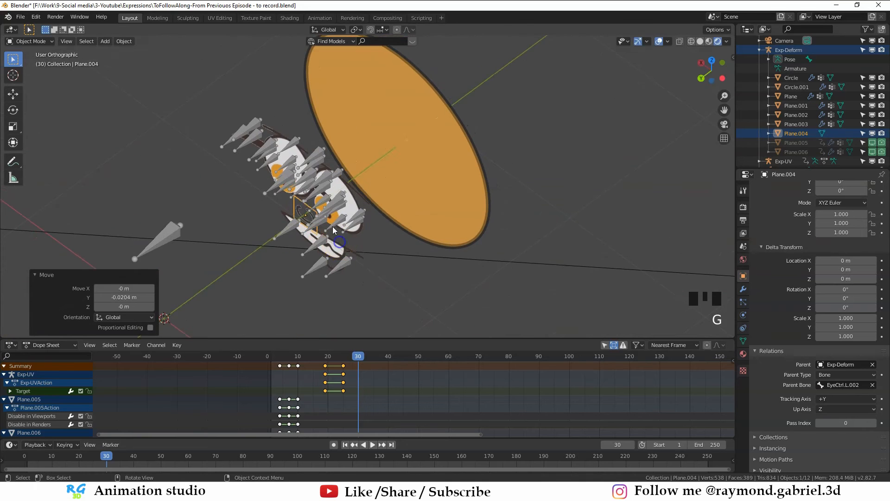
Select the large forehead bone in Pose Mode and try rotating it about the global Z axis.
left_click(376, 102)
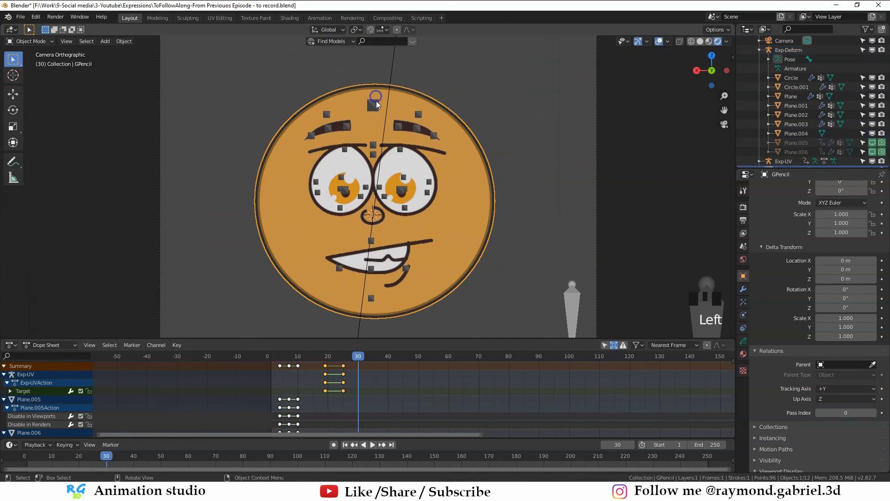
left_click(375, 103)
key("r")
key("y")
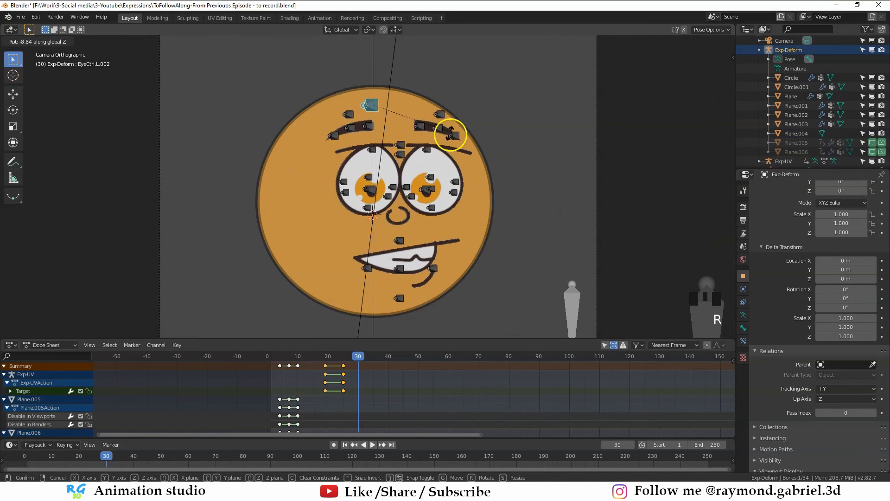
right_click(454, 150)
In Edit Mode, duplicate the large forehead bone about 0.19 m up along Z, above the head outline.
key("Tab")
middle_click_drag(398, 137, 387, 169, "shift")
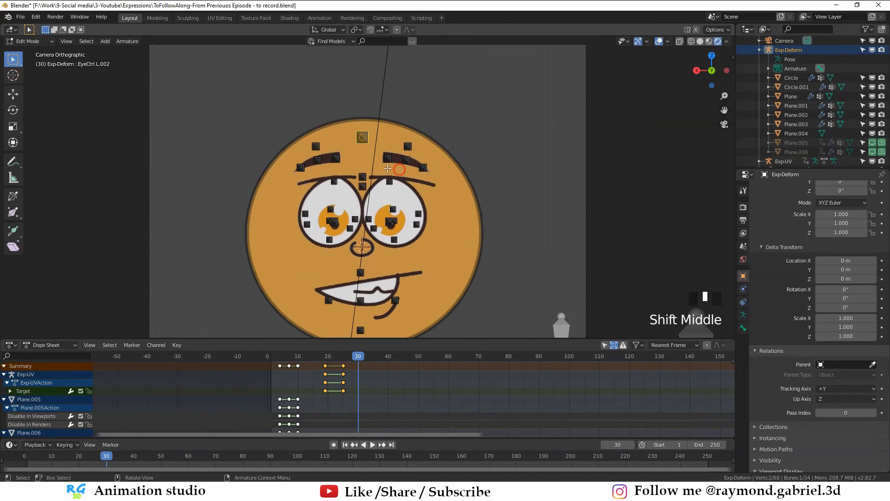
scroll(379, 157, "down", 1)
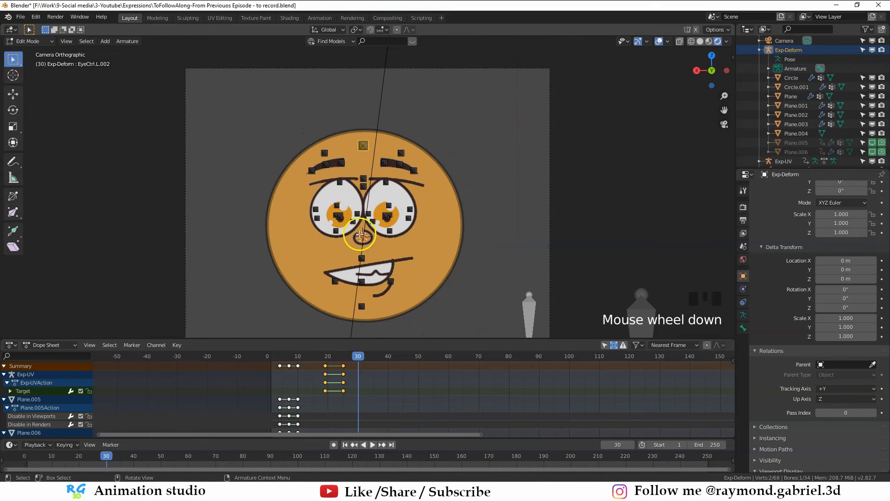
scroll(374, 229, "up", 1)
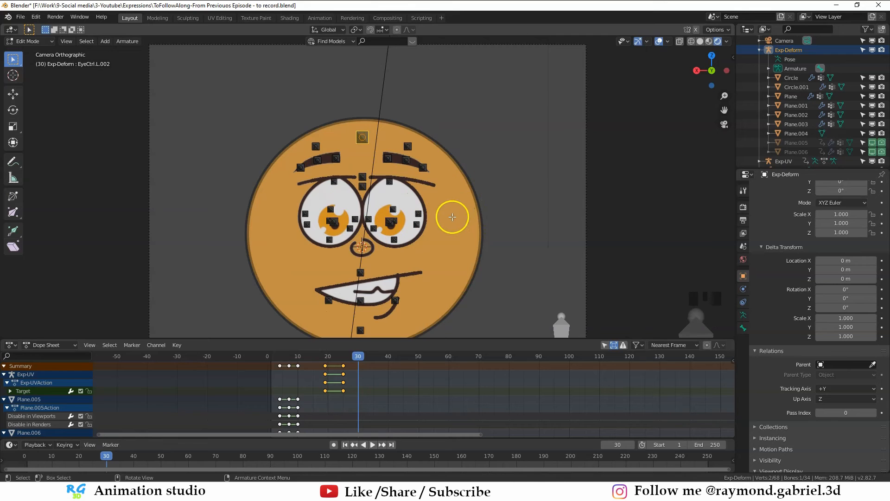
middle_click_drag(456, 211, 448, 213, "shift")
scroll(430, 226, "up", 1)
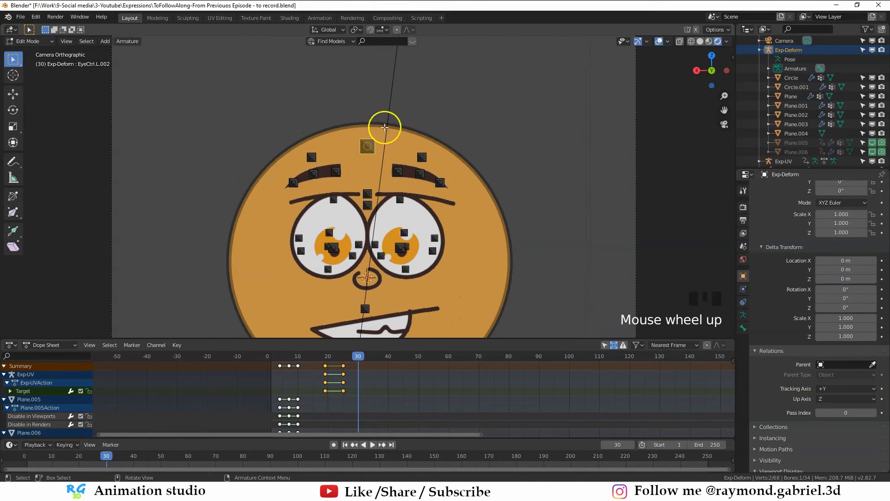
key("shift+d")
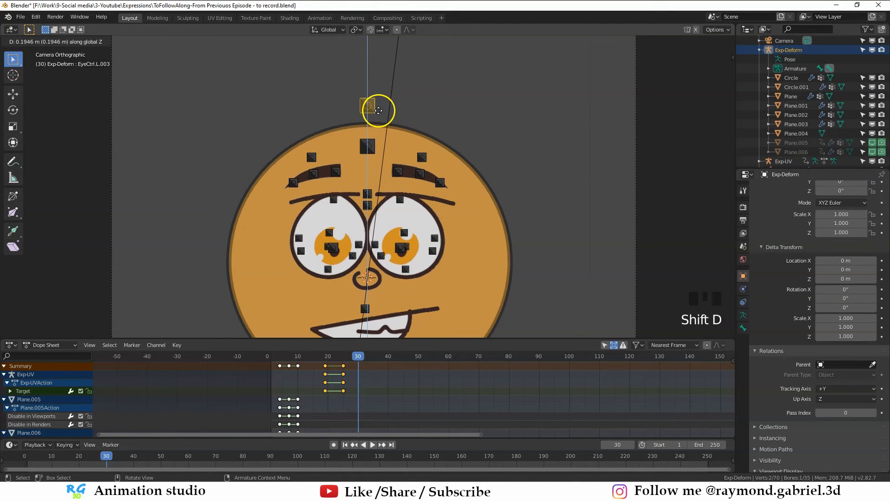
left_click(379, 110)
Parent the large forehead bone to the duplicated bone above the head with Keep Offset.
left_click(374, 140)
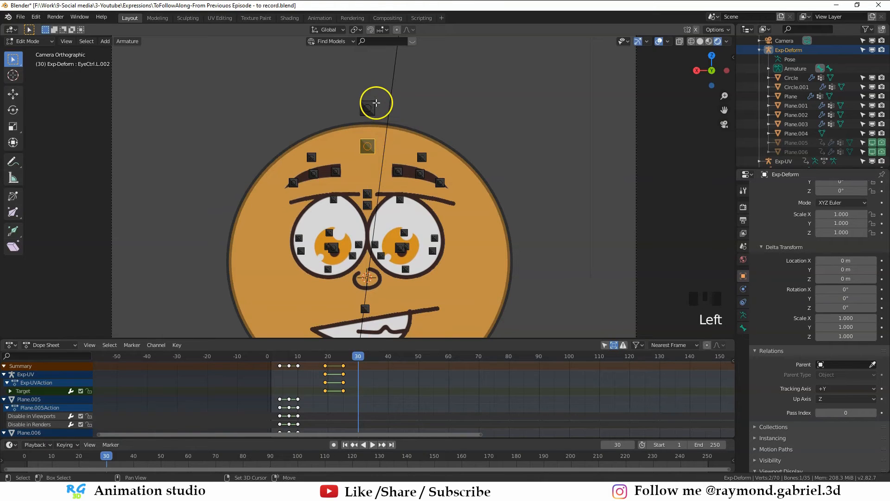
left_click(376, 102, "shift")
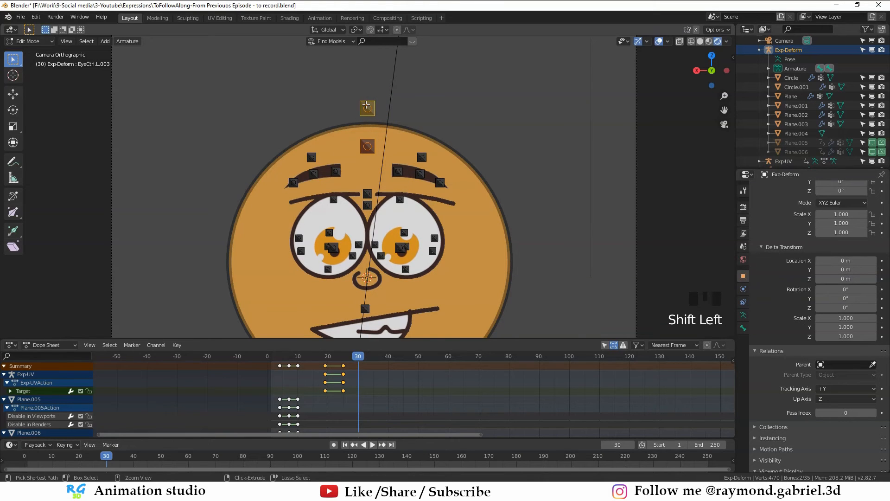
key("ctrl+p")
left_click(366, 106)
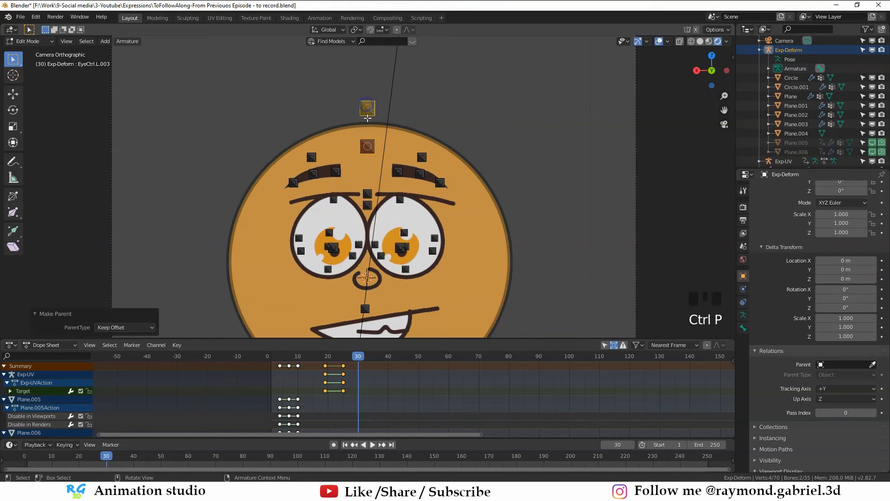
In Pose Mode, parent the GPencil head circle to the bone above the head using the Bone option.
scroll(371, 121, "down", 1)
key("ctrl+Tab")
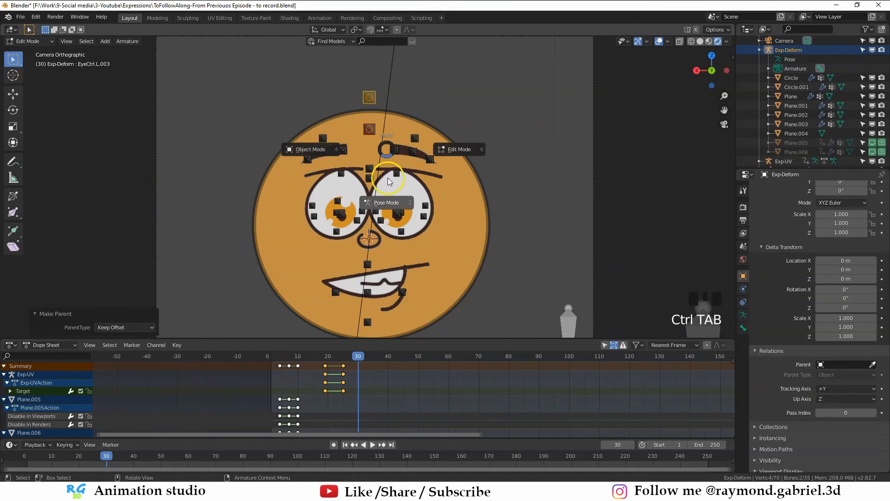
left_click(387, 203)
left_click(478, 184)
left_click(371, 98)
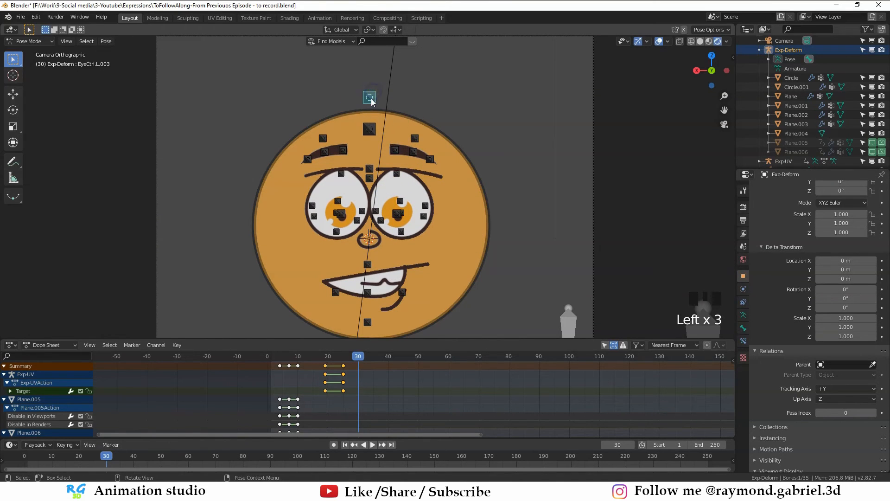
left_click(471, 225)
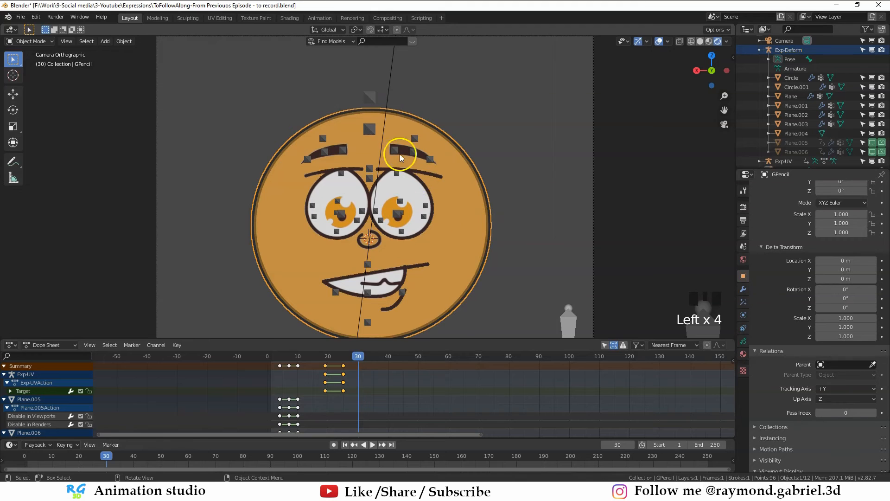
scroll(368, 79, "up", 1)
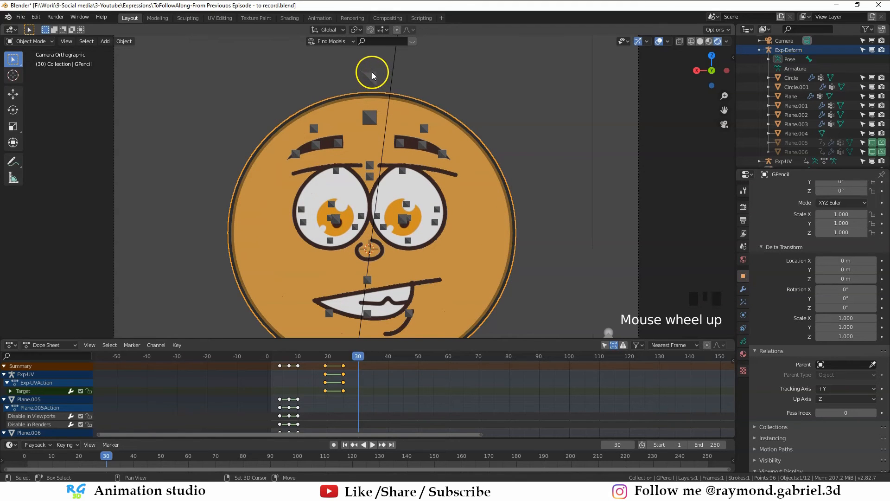
left_click(372, 76, "shift")
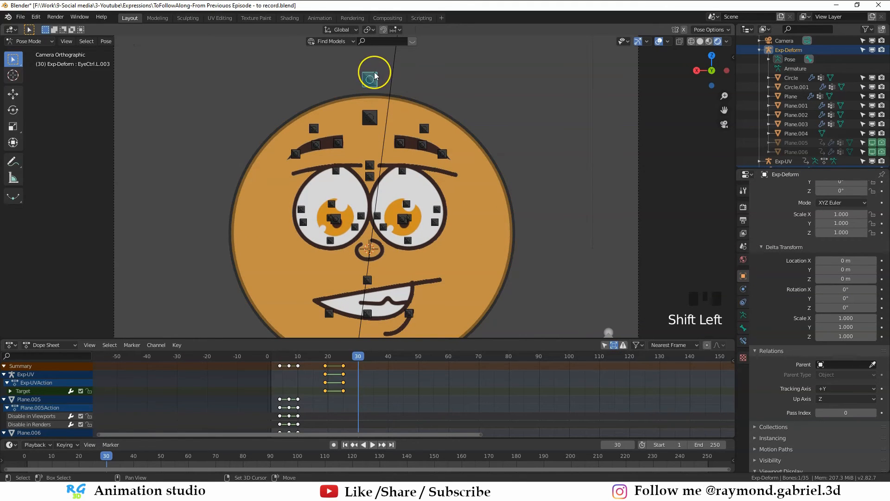
key("ctrl+p")
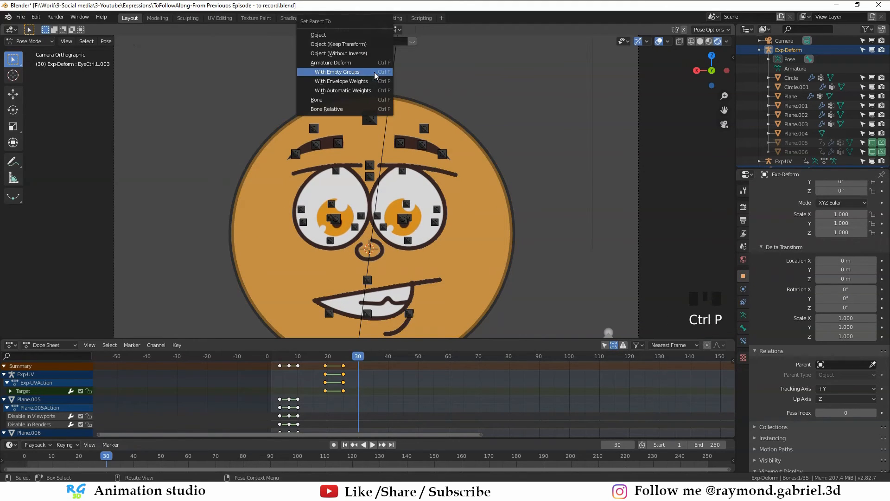
left_click(330, 100)
Try rotating the bone above the head about global Z, and move the whole face down with it.
scroll(428, 112, "down", 2)
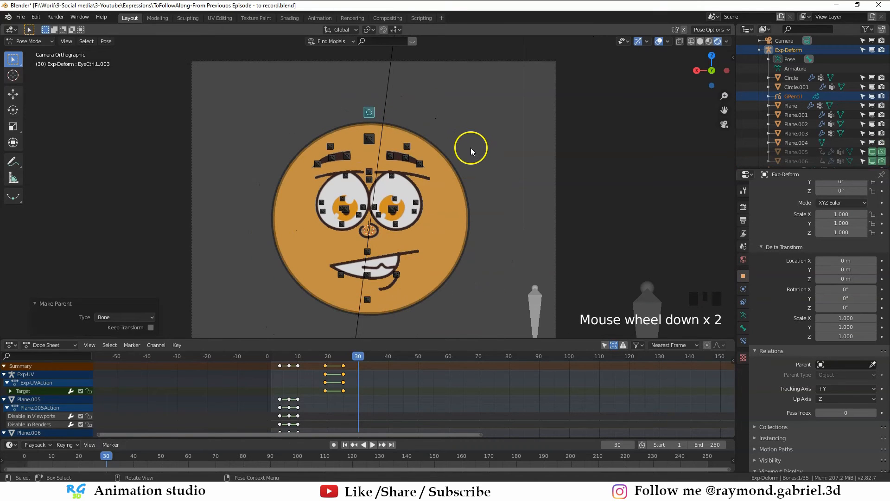
key("r")
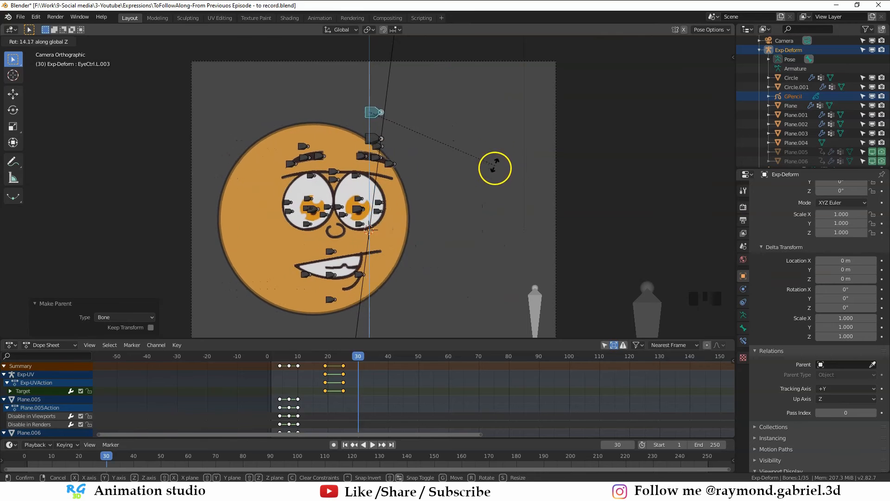
left_click(491, 126)
Select the four control bones of each eyebrow together in Pose Mode.
scroll(356, 142, "up", 2)
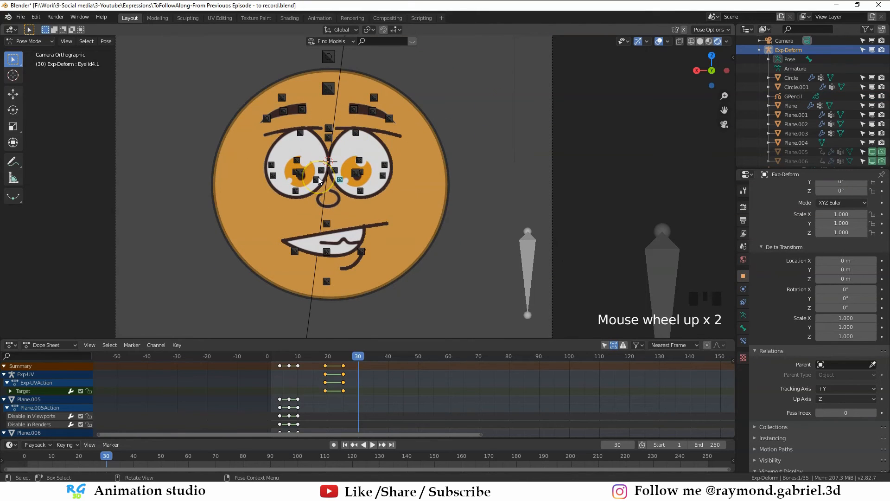
scroll(321, 179, "up", 1)
middle_click_drag(349, 167, 343, 200, "shift")
scroll(357, 158, "up", 1)
left_click(358, 145)
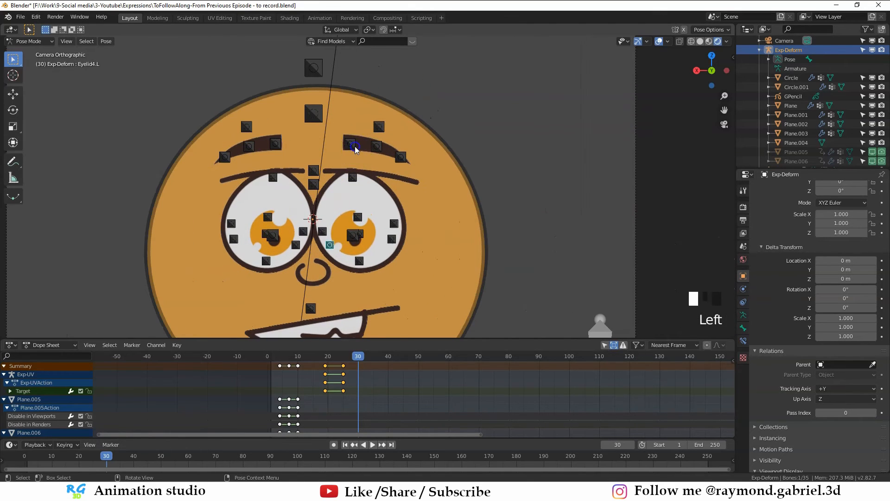
left_click(400, 156, "shift")
left_click(379, 127, "shift")
left_click(275, 144, "shift")
left_click(249, 147, "shift")
left_click(246, 127, "shift")
left_click(224, 157, "shift")
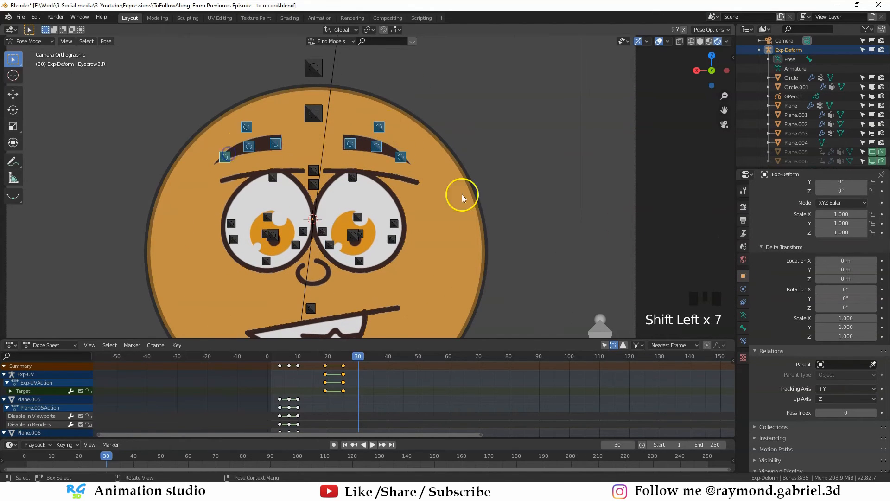
Create a bone group named Eyebrows, give it the 02 - Theme Color Set, and assign the selected eyebrow bones.
left_click(744, 315)
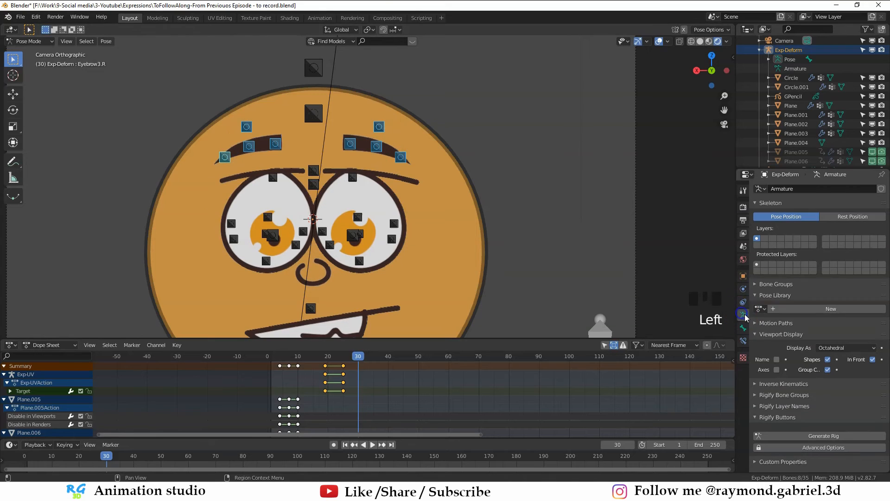
left_click(776, 284)
left_click(882, 298)
double_click(786, 300)
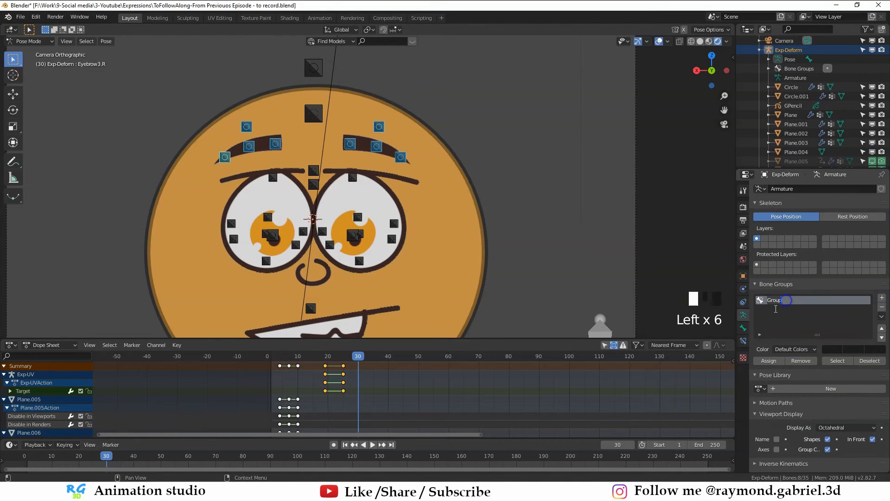
left_click(793, 349)
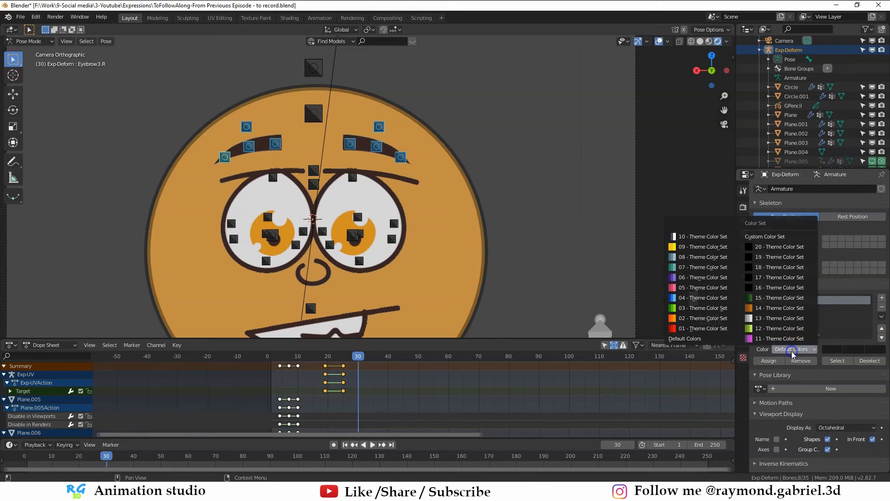
left_click(704, 318)
left_click(758, 361)
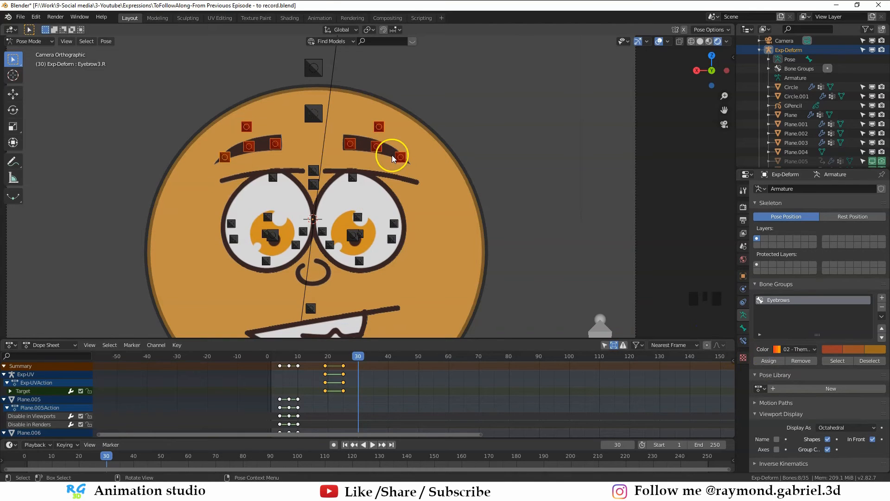
Deselect all bones, reenter Pose Mode on the armature, and reselect the eyebrow bones through their Eyebrows group.
key("alt+a")
key("ctrl+Tab")
left_click(377, 154)
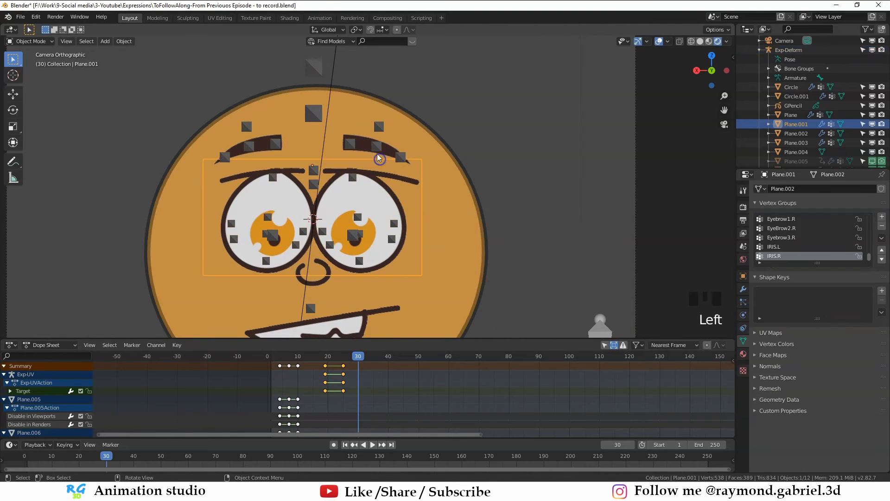
left_click(376, 147)
key("Tab")
key("ctrl+Tab")
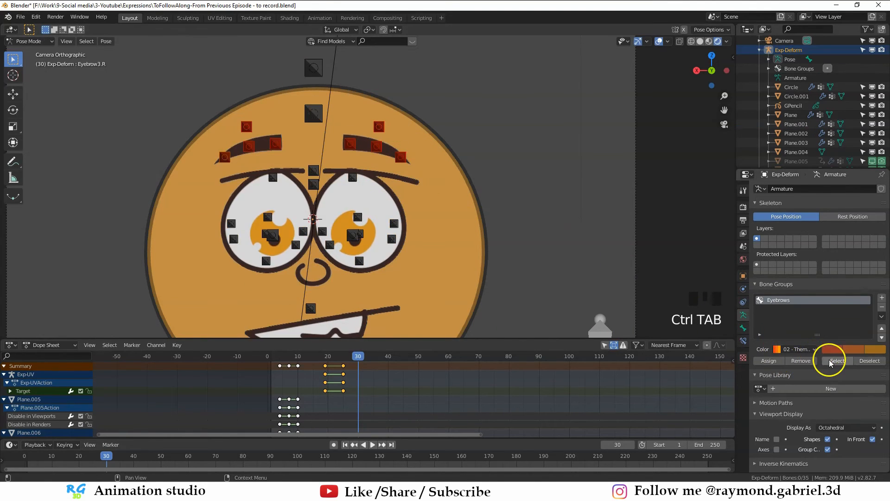
left_click(838, 361)
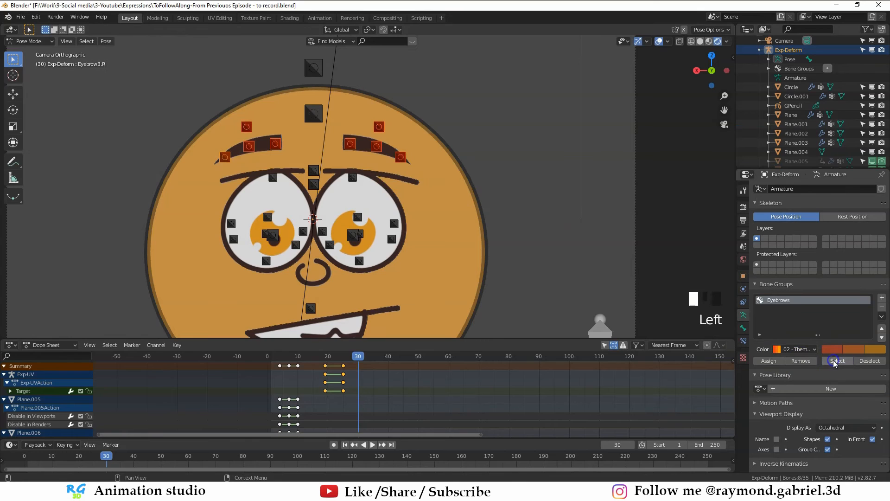
Select all control bones around both eyes and assign them to a new bone group named Eyes with the 04 - Theme Color Set.
left_click(381, 225)
middle_click_drag(381, 226, 370, 207, "shift")
scroll(304, 216, "up", 2)
left_click(291, 208, "shift")
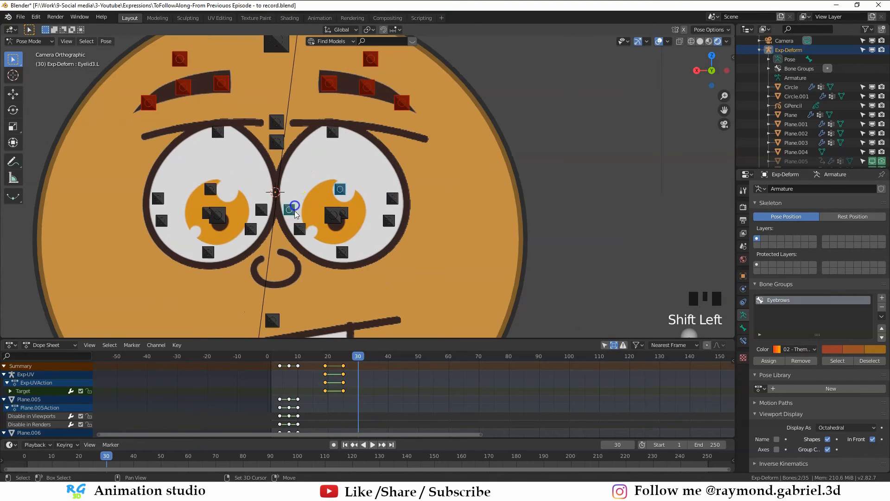
left_click(300, 229, "shift")
left_click(332, 132, "shift")
left_click(218, 131, "shift")
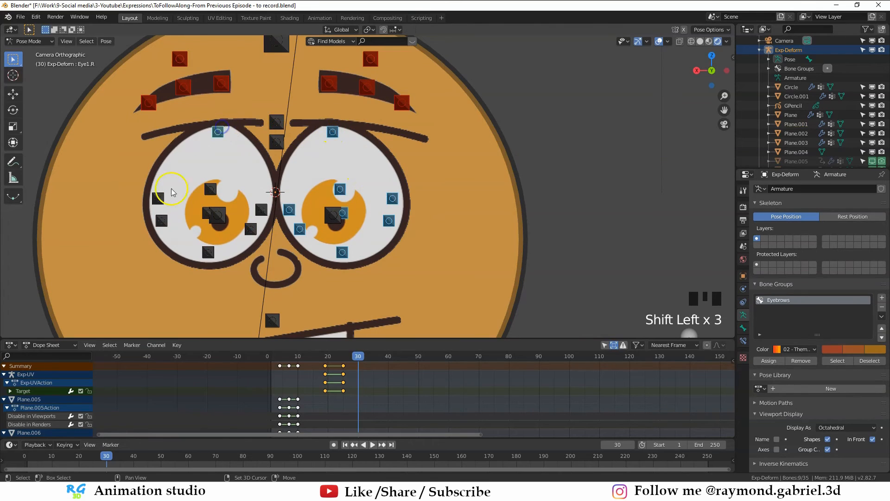
left_click(159, 198, "shift")
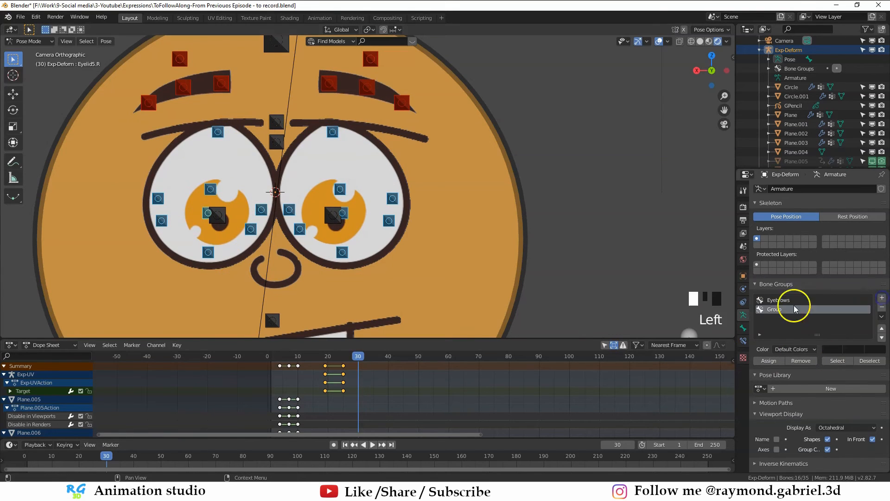
left_click(797, 349)
left_click(686, 272)
Assign the iris bones to a new green bone group named Iris, and add the two controls between the eyes to Eyes and Iris.
middle_click_drag(438, 247, 475, 209, "shift")
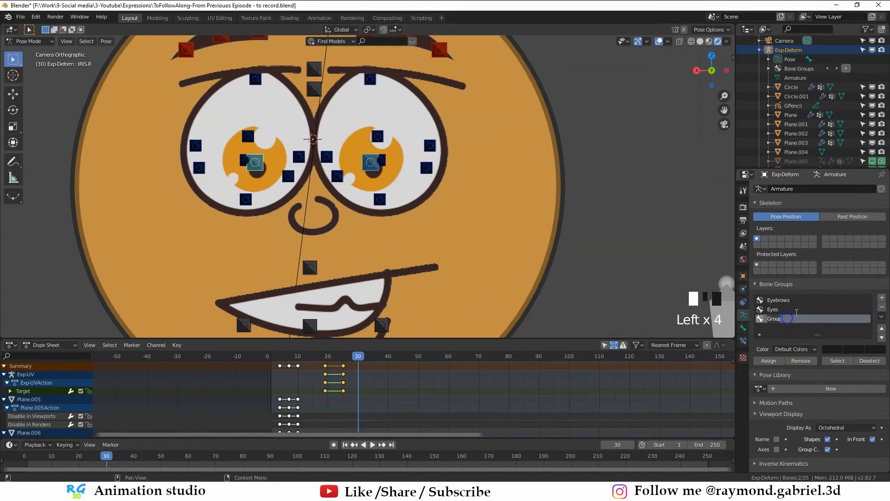
left_click(798, 349)
left_click(687, 262)
left_click(773, 363)
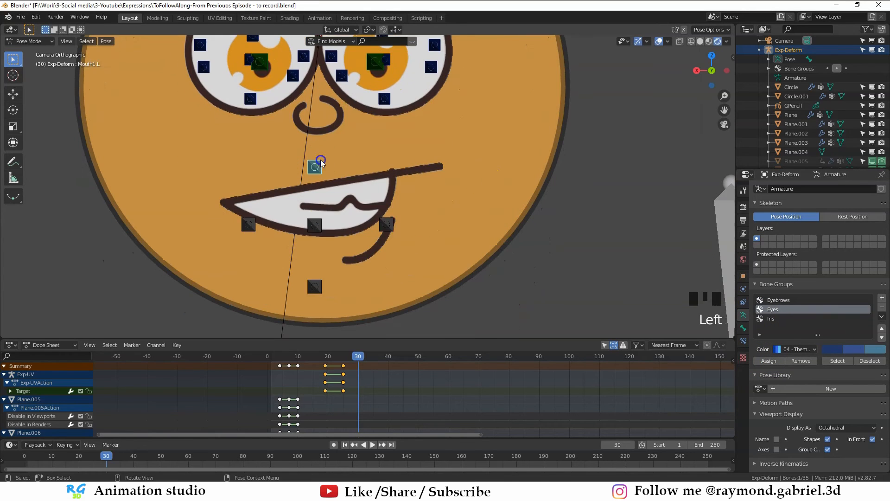
Assign the five mouth bones to a new bone group named Mouth with the 01 - Theme Color Set, and deselect them.
left_click(387, 222, "shift")
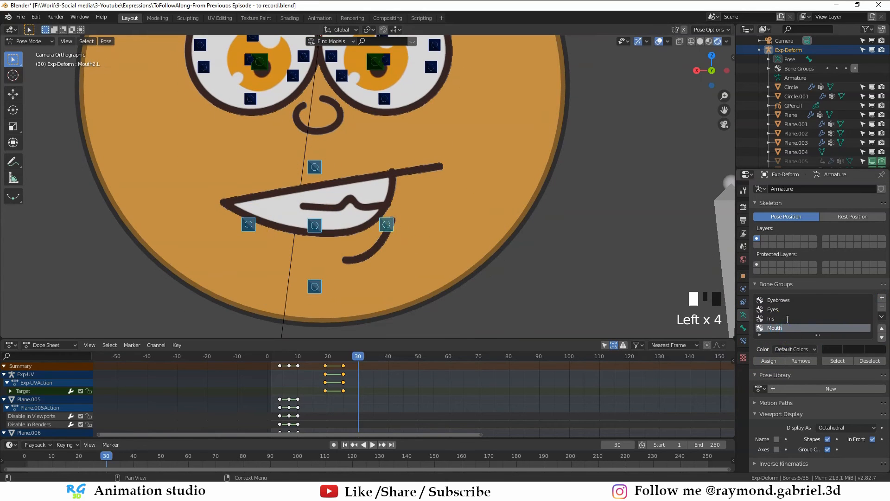
left_click(798, 349)
left_click(742, 234)
scroll(478, 224, "down", 2)
key("alt+a")
middle_click_drag(409, 238, 422, 247, "shift")
scroll(399, 195, "down", 1)
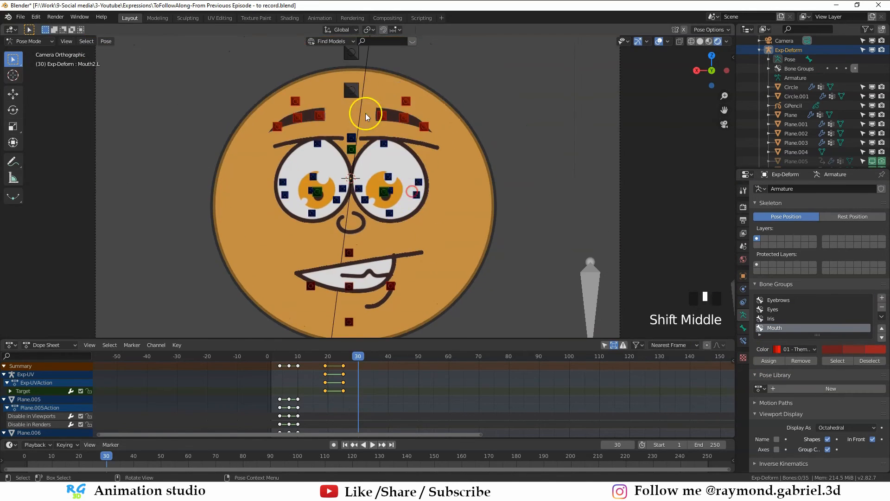
Select the face control bone just inside the top of the head in Pose Mode.
left_click(352, 91)
scroll(408, 195, "down", 1)
key("ctrl+Tab")
scroll(379, 207, "up", 1)
key("ctrl+Tab")
scroll(384, 169, "down", 1)
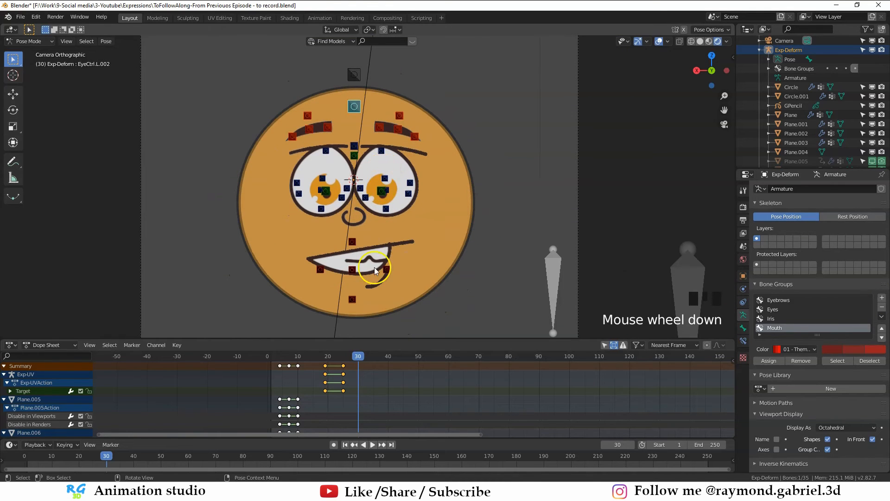
Enlarge the Dope Sheet and move the playhead back to frame 19.
middle_click_drag(376, 361, 391, 347, "shift")
left_click_drag(391, 339, 389, 291)
middle_click_drag(387, 358, 374, 365)
middle_click_drag(395, 186, 380, 174, "shift")
scroll(378, 344, "up", 1)
left_click_drag(373, 309, 341, 308)
scroll(495, 250, "down", 2)
middle_click_drag(496, 250, 482, 240, "shift")
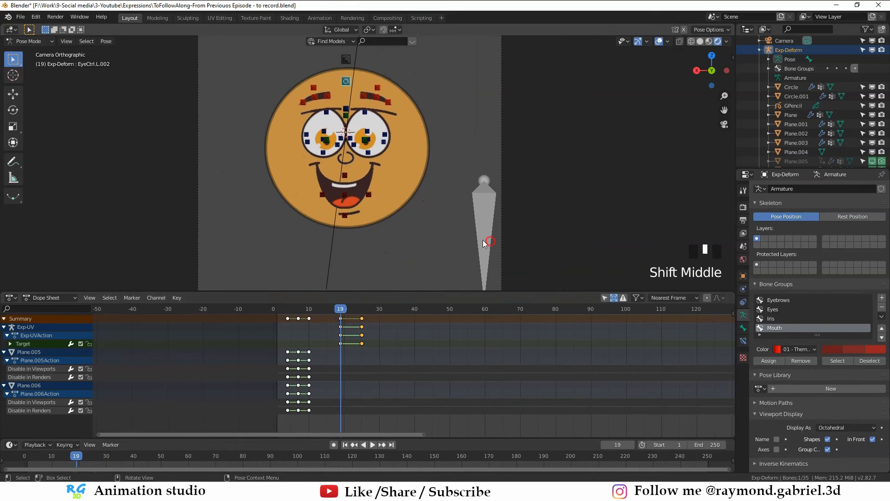
From frame 10, select the Plane.005 and Plane.006 visibility keyframes and duplicate them 30 frames later.
left_click_drag(343, 308, 308, 310)
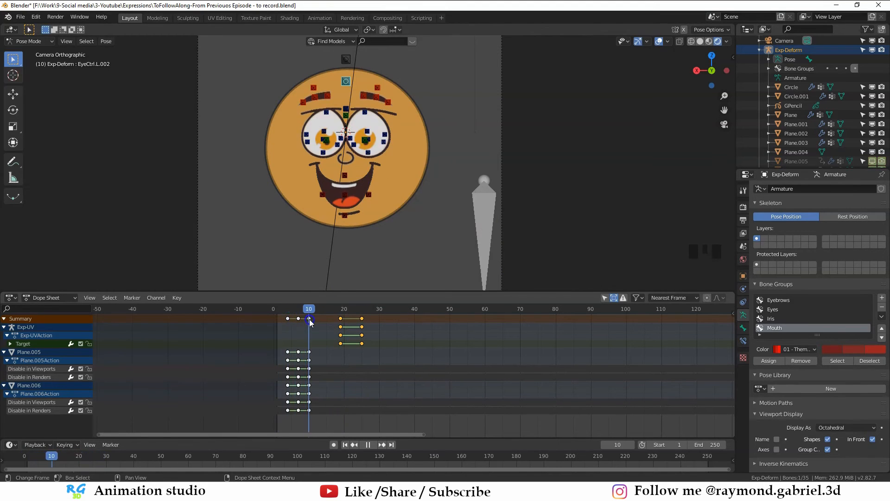
scroll(310, 323, "up", 2)
key("alt+a")
mouse_move(310, 310)
left_mouse_down()
mouse_move(285, 316)
mouse_move(311, 319)
left_mouse_up()
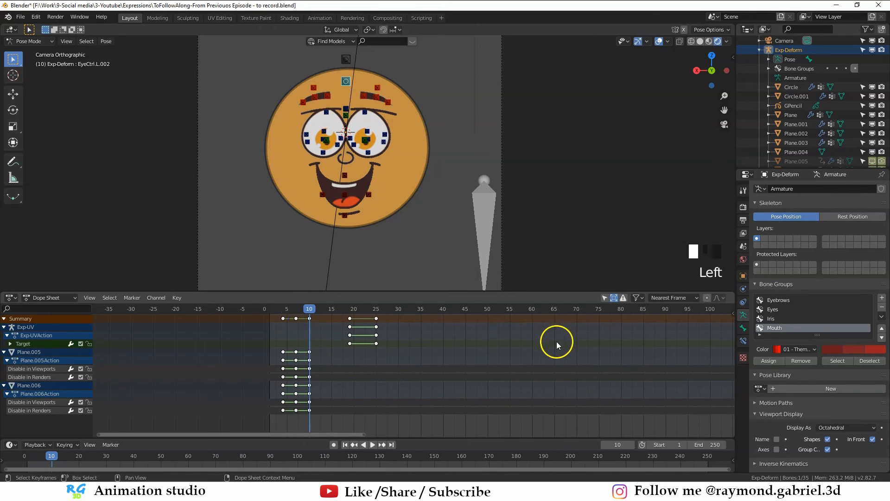
middle_click_drag(316, 325, 328, 324)
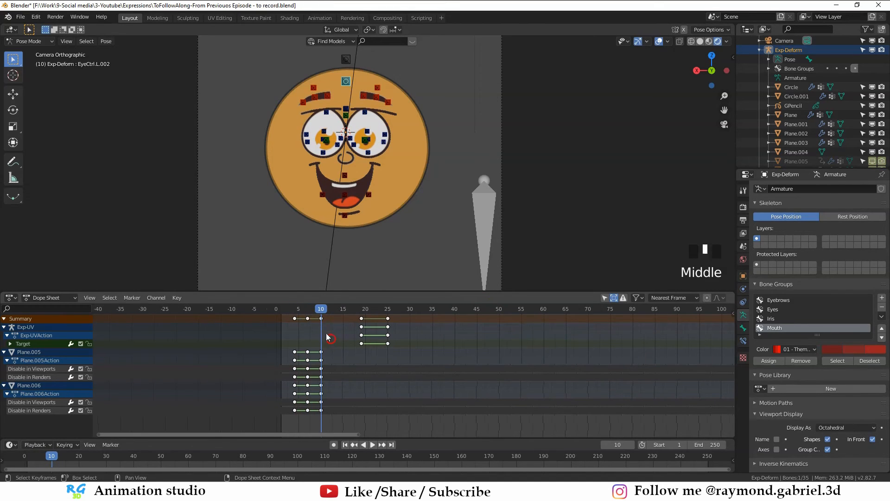
key("b")
left_click_drag(288, 324, 287, 324)
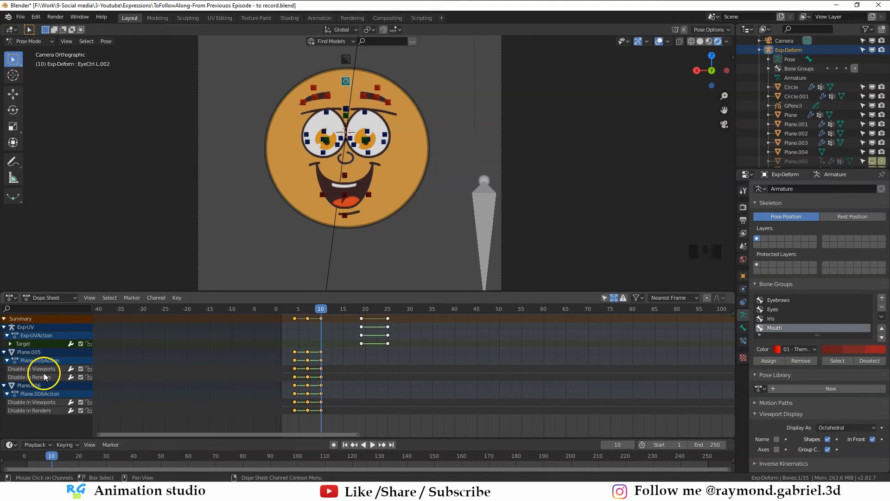
key("shift+d")
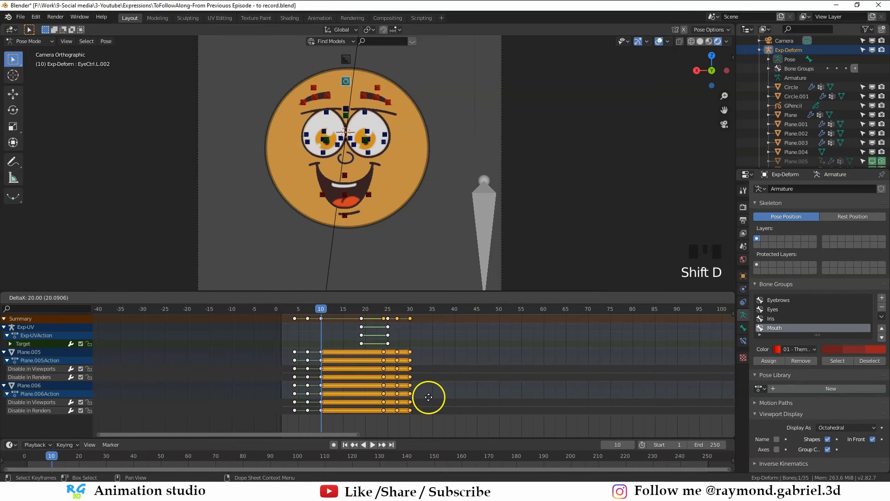
left_click(470, 400)
Scrub through the duplicated mouth keys, then select every keyframe and move them all 63 frames later.
left_click_drag(321, 310, 416, 316)
key("b")
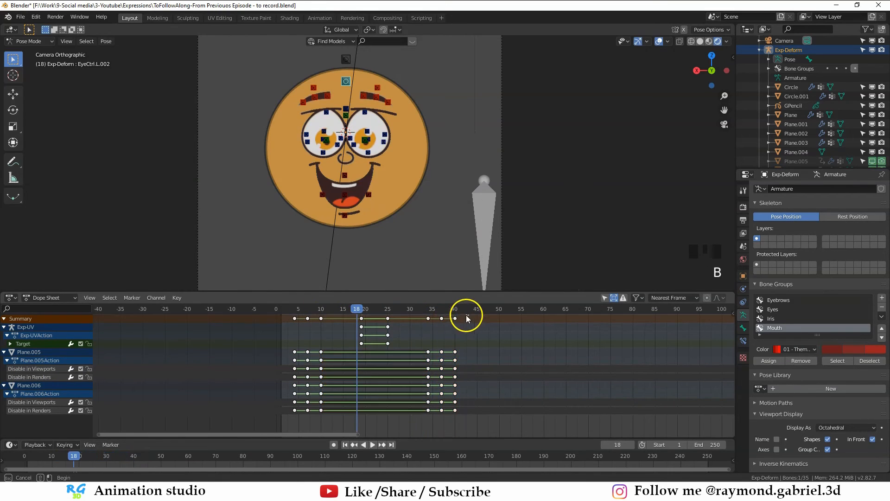
left_click_drag(467, 316, 291, 325)
key("g")
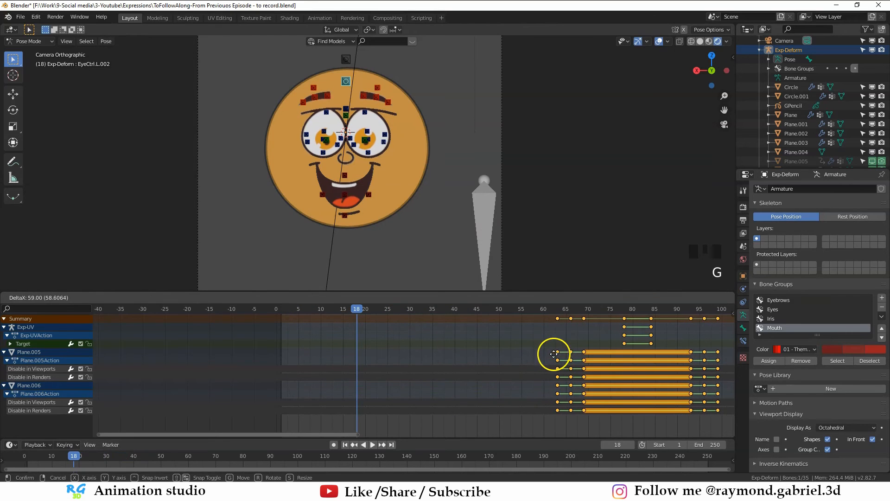
left_click(578, 360)
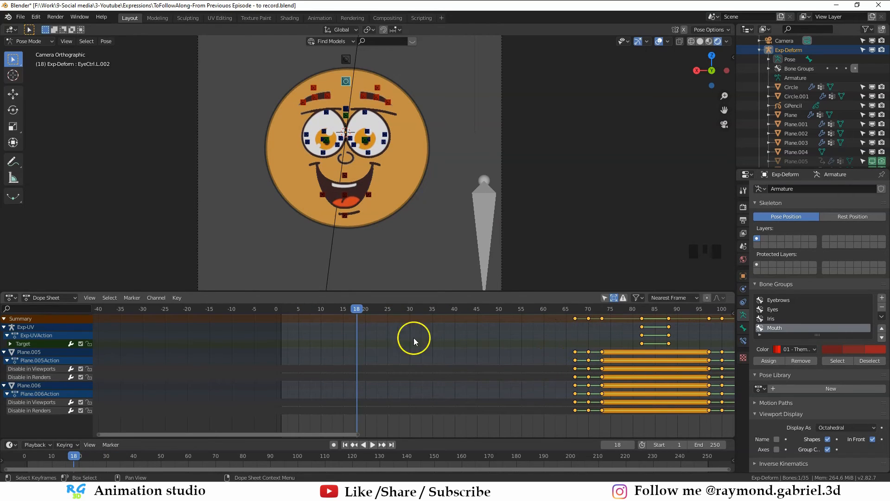
mouse_move(459, 353)
middle_mouse_down()
mouse_move(437, 356)
mouse_move(468, 353)
middle_mouse_up()
Set the playhead to frame 1, select the bone above the head, and try moving the whole head freely.
left_click(292, 315)
key("shift+Left")
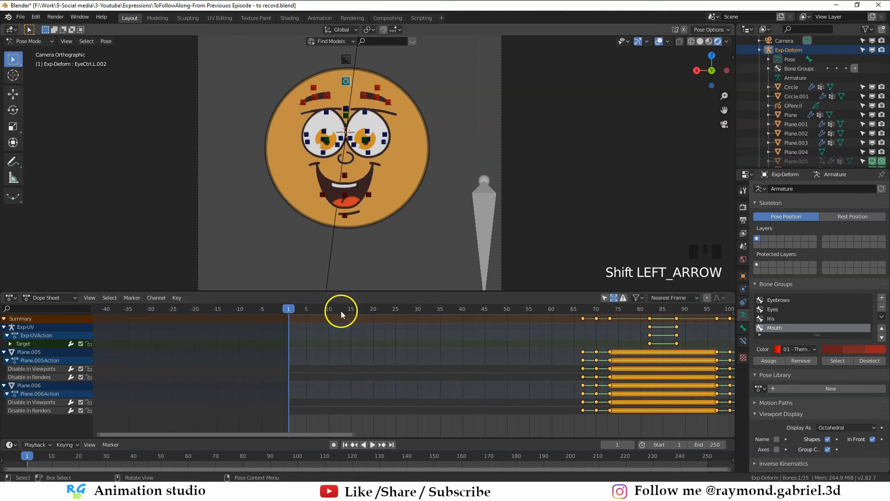
middle_click_drag(352, 70, 328, 111, "shift")
scroll(402, 263, "down", 2)
key("g")
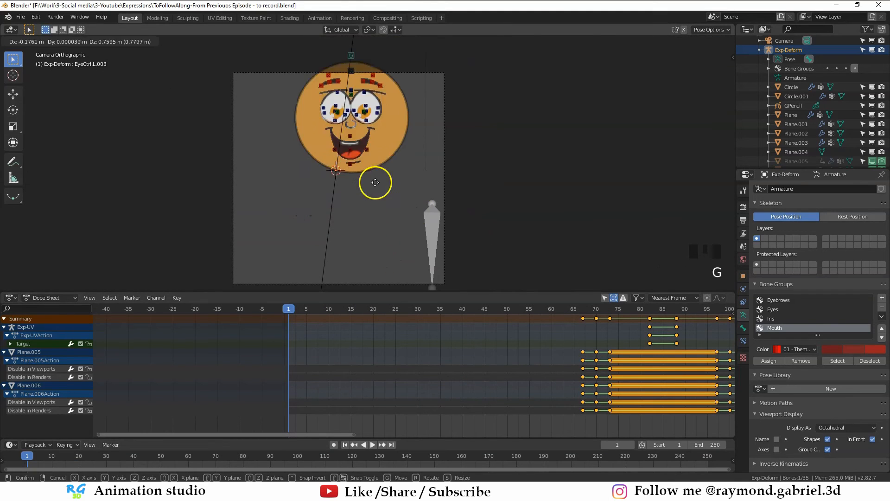
right_click(374, 236)
Move the bone above the head 1.96 m up along global Z, lifting the head out of the camera frame.
scroll(373, 238, "up", 3)
mouse_move(386, 241)
middle_mouse_down("shift")
mouse_move(405, 200)
mouse_move(397, 240)
middle_mouse_up("shift")
scroll(408, 203, "down", 2)
scroll(397, 240, "down", 1)
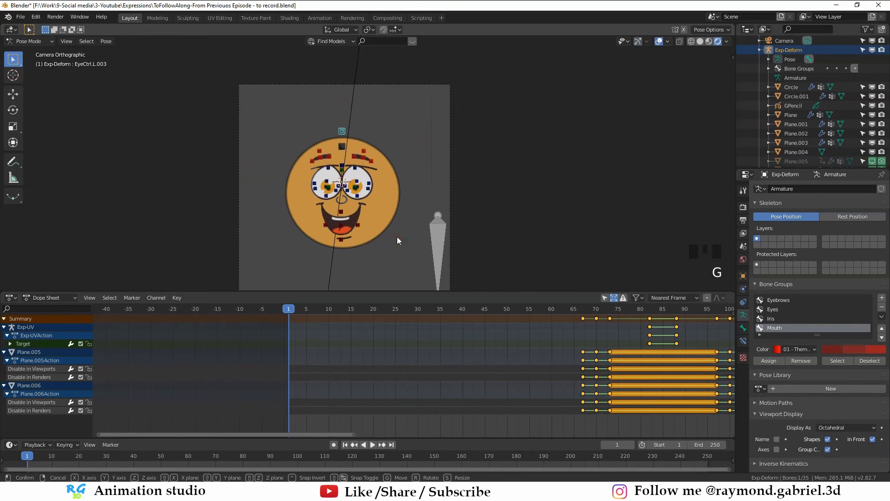
key("g")
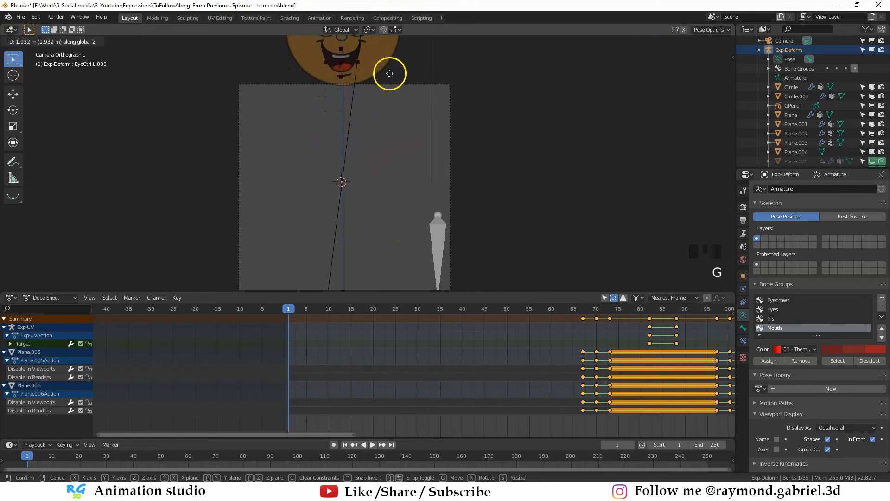
left_click(385, 90)
Insert a LocRotScale keyframe for the bone above the head at frame 1.
scroll(375, 135, "down", 2)
middle_click_drag(375, 136, 371, 182, "shift")
key("i")
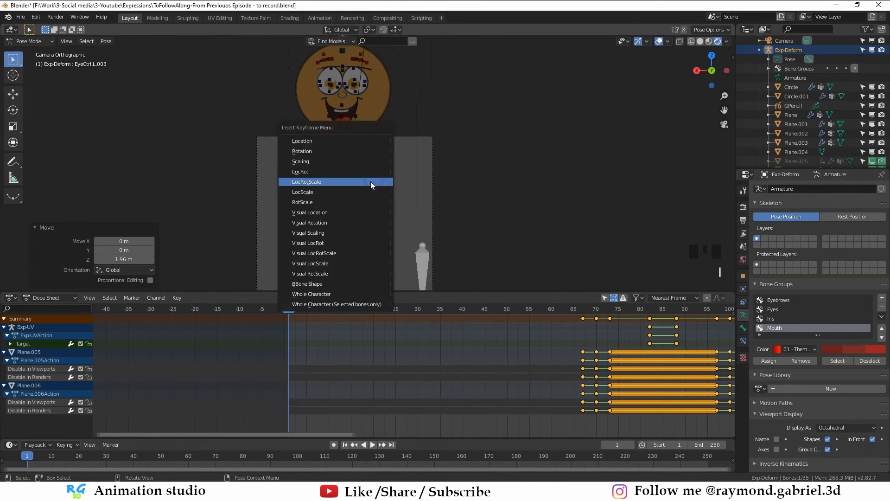
left_click(364, 182)
left_click(288, 320)
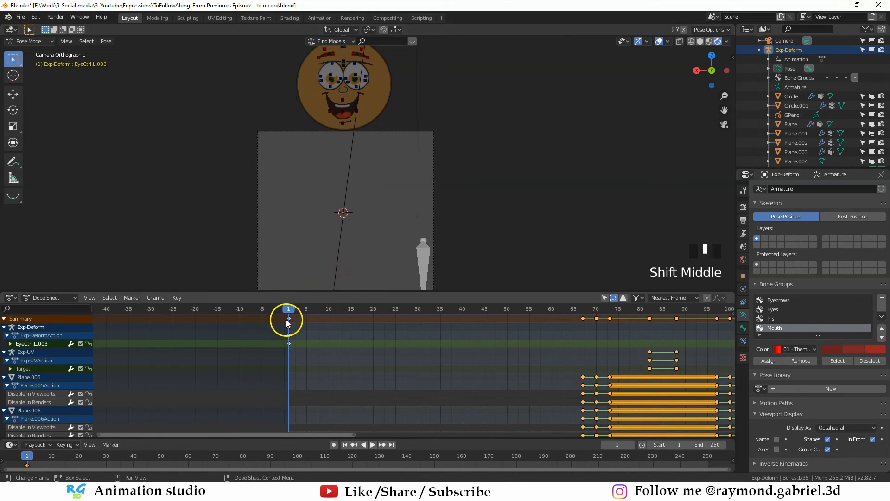
At frame 10, lower the bone above the head 1.88 m along global Z.
left_click_drag(291, 312, 329, 314)
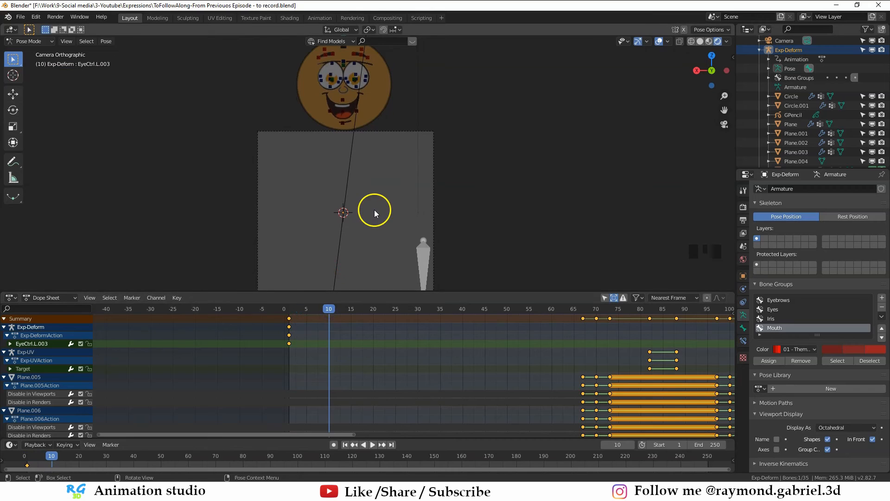
key("g")
key("z")
left_click(356, 88)
middle_click_drag(364, 166, 365, 161, "shift")
scroll(365, 163, "up", 2)
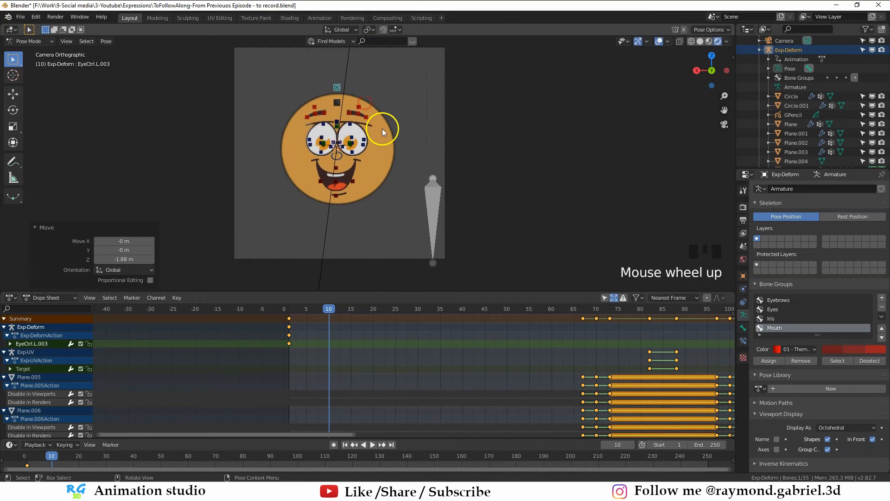
Lower the head another 0.644 m along global Z to the camera frame's bottom edge, and insert a keyframe at frame 10.
key("g")
key("z")
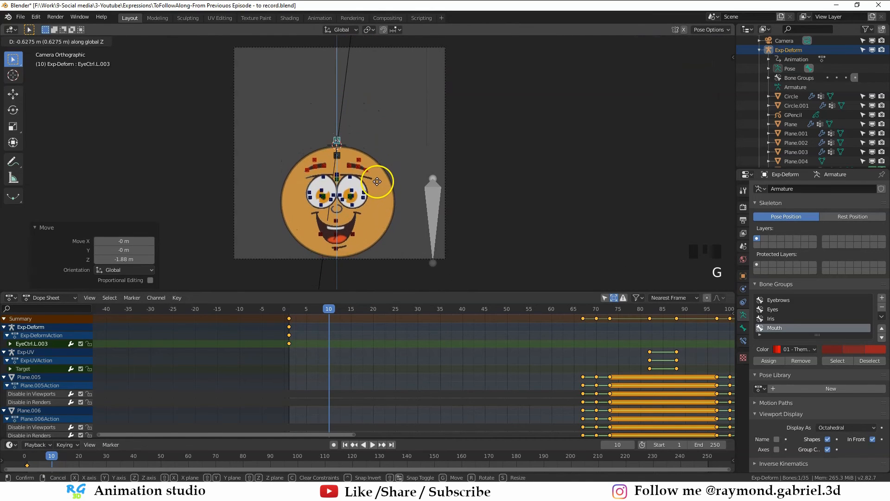
left_click(375, 183)
left_click(360, 222)
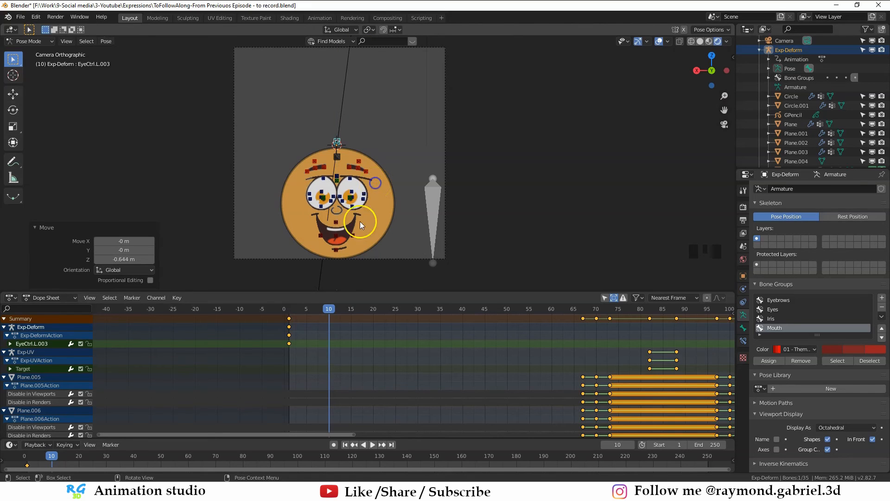
key("i")
left_click(358, 225)
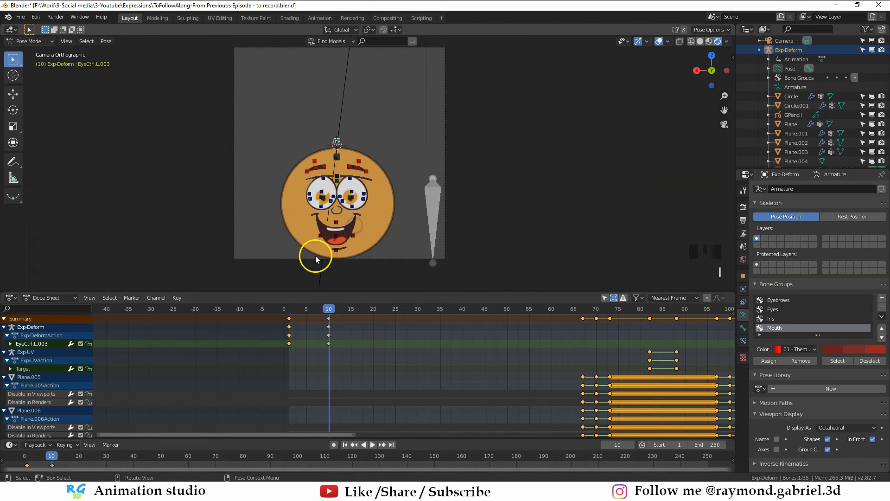
At frame 12, squash the head to about 0.8 along global Z and lower it 0.286 m to the camera frame's bottom edge.
left_click_drag(332, 312, 340, 311)
key("s")
key("z")
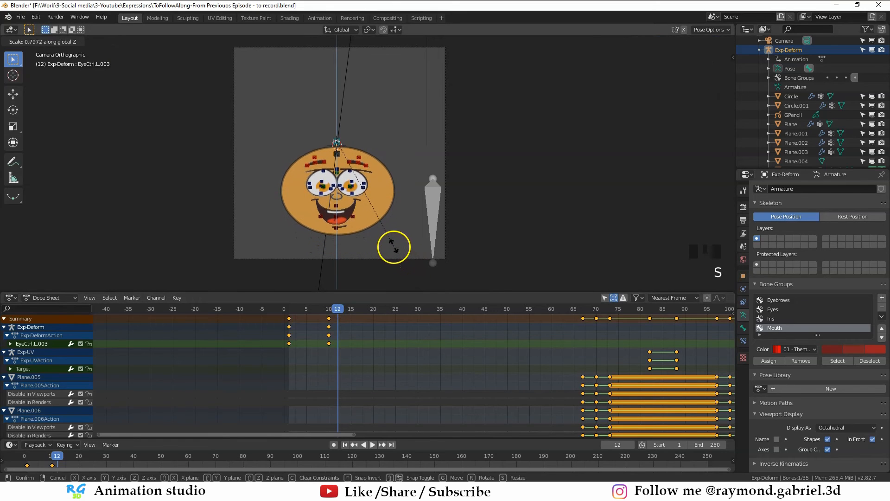
left_click(393, 248)
key("g")
key("z")
left_click(390, 271)
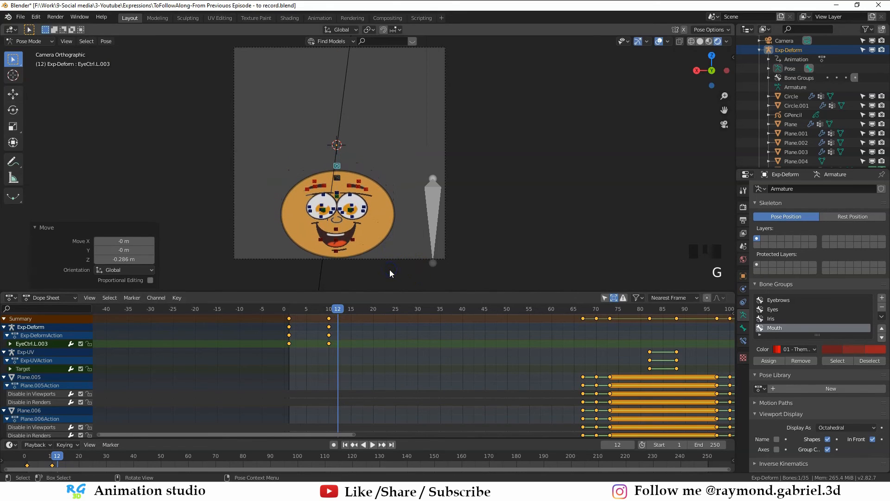
key("s")
key("z")
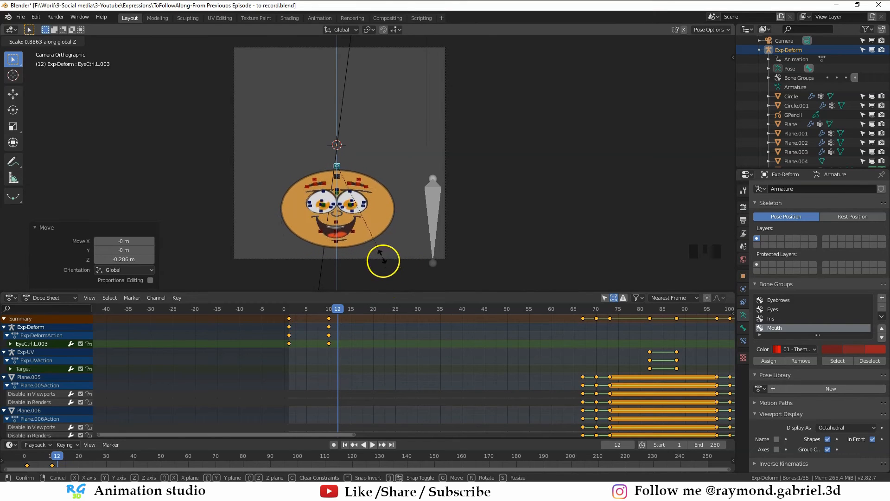
key("Escape")
At frame 12, squash the head to 0.931 along global Z, rest it on the camera frame's bottom edge and insert a keyframe.
key("s")
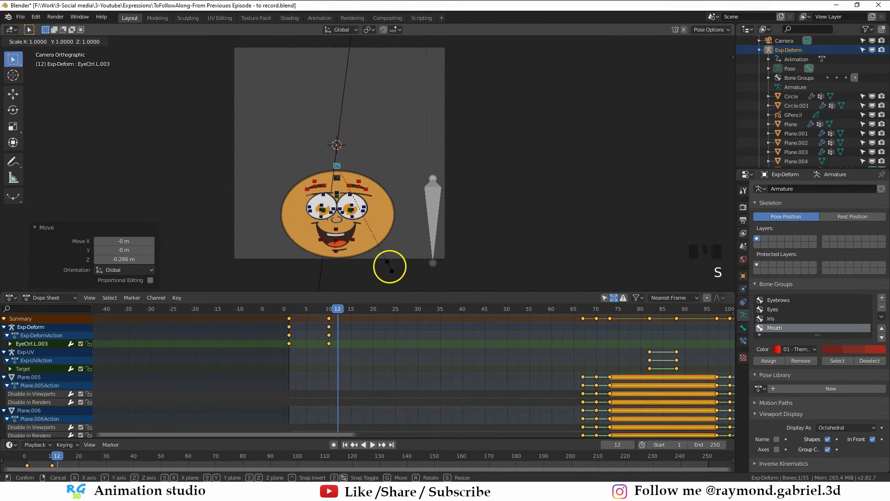
key("z")
left_click(388, 266)
key("g")
key("z")
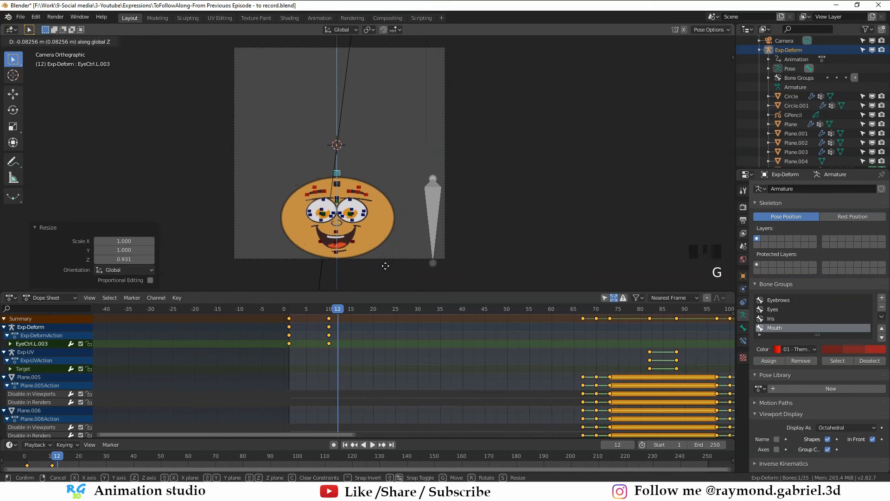
left_click(386, 266)
key("i")
left_click(374, 249)
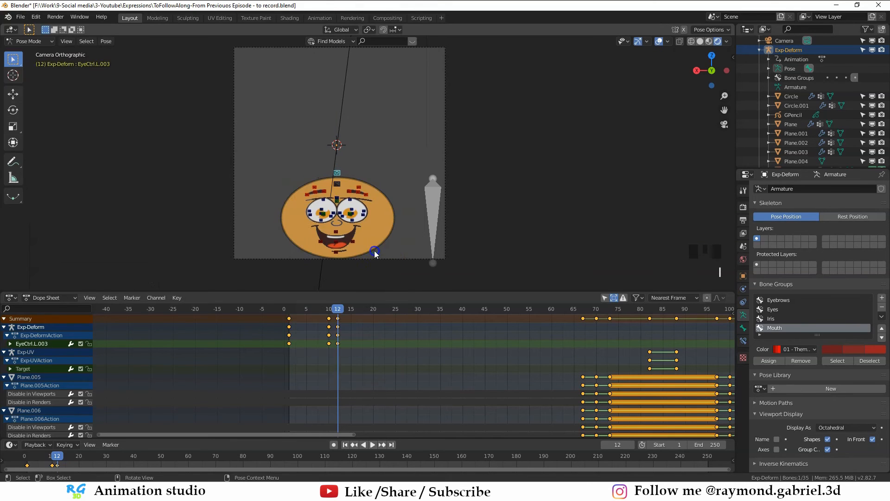
At frame 14, squash the head to 0.812 along global Z, lower it 0.198 m and insert a keyframe.
left_click(343, 309)
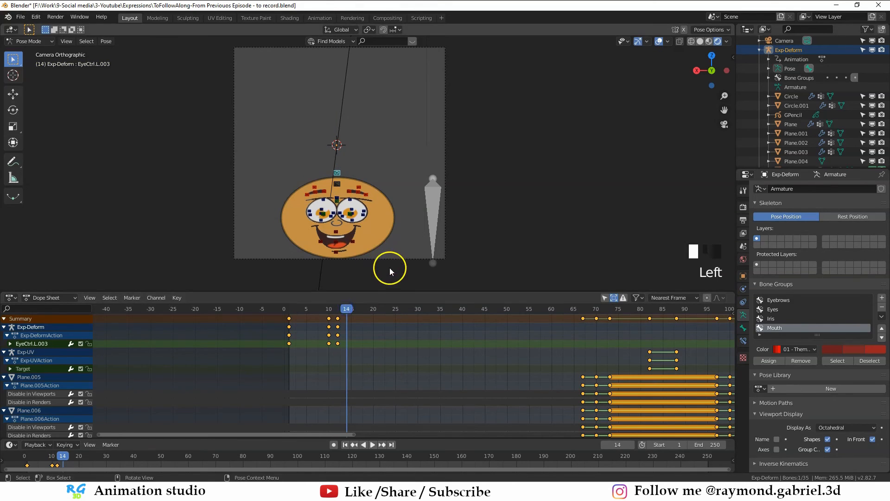
key("s")
key("z")
left_click(380, 258)
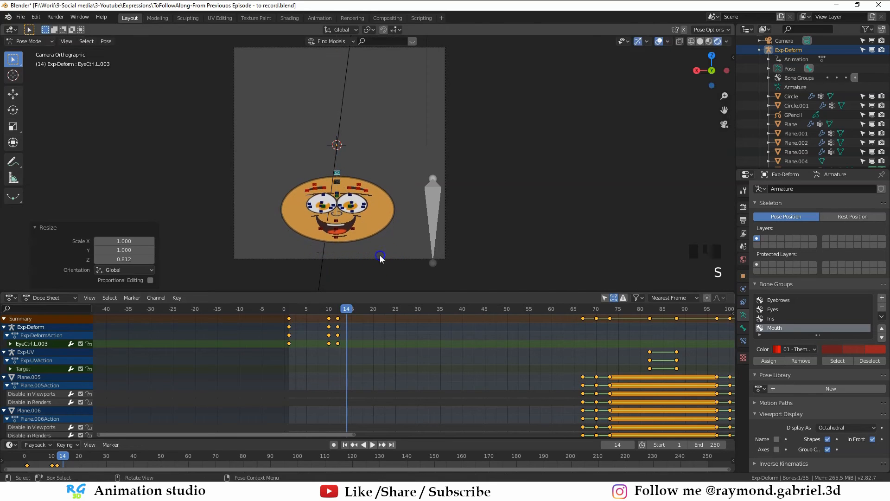
key("g")
key("z")
left_click(375, 274)
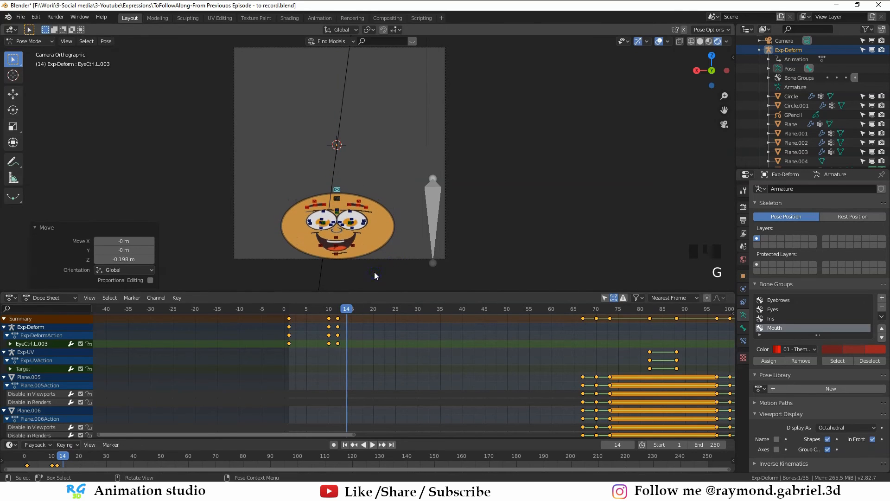
key("i")
left_click(374, 272)
At frame 16, raise the head along global Z to the middle of the camera frame, clear its scale and insert a keyframe.
left_click_drag(345, 310, 356, 308)
key("g")
key("z")
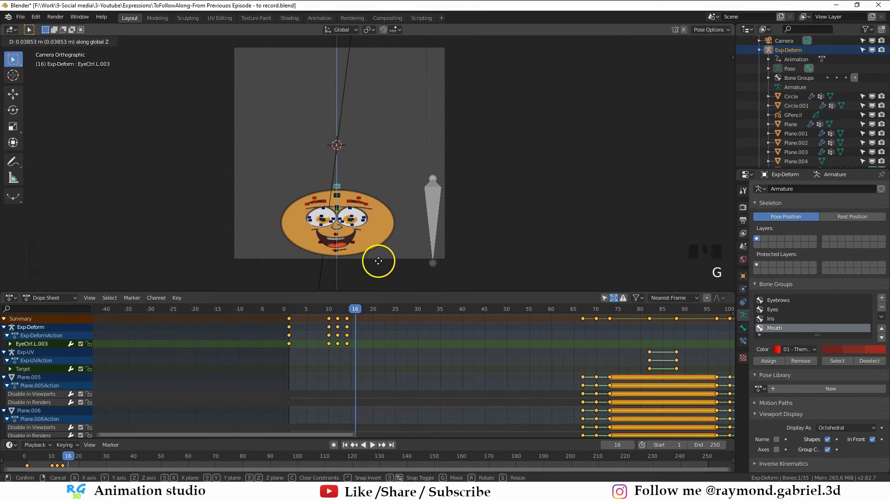
left_click(375, 205)
key("alt+s")
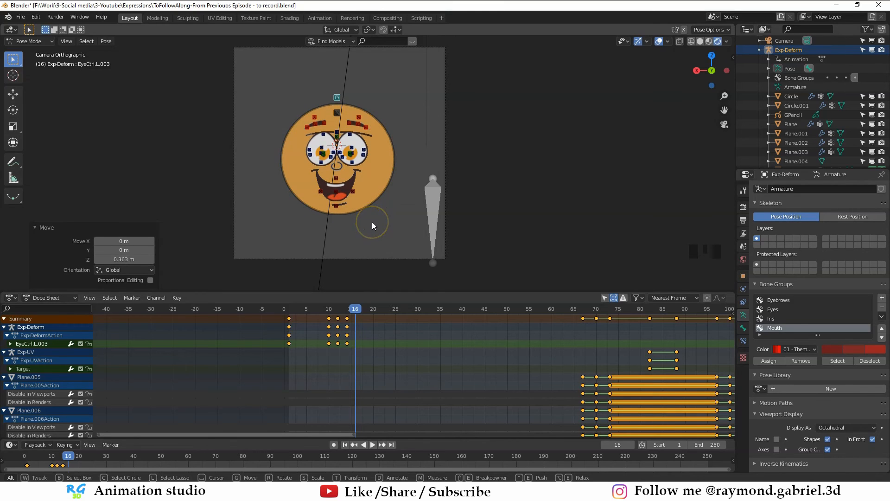
left_click(372, 222)
left_click(332, 152)
key("i")
Scrub back to the squash at frame 14 and play the head's rebound.
left_click(357, 308)
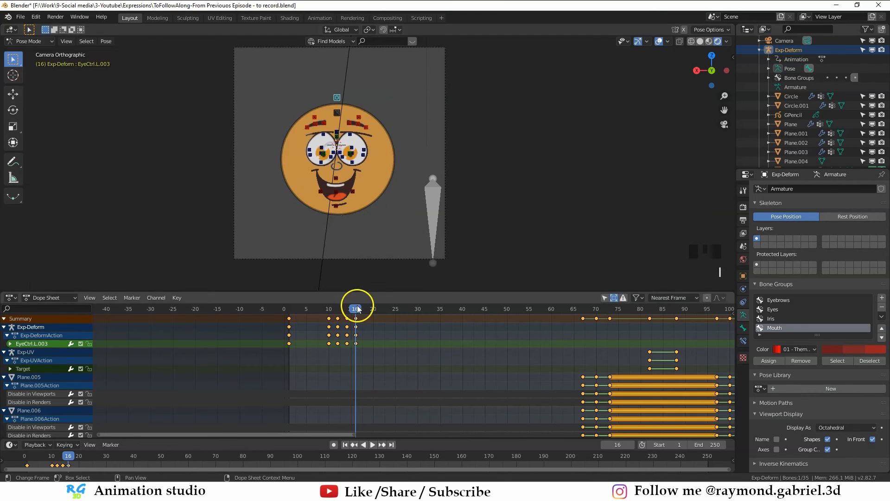
mouse_move(354, 314)
left_mouse_down()
mouse_move(289, 310)
mouse_move(348, 322)
left_mouse_up()
left_click(372, 446)
left_click(368, 445)
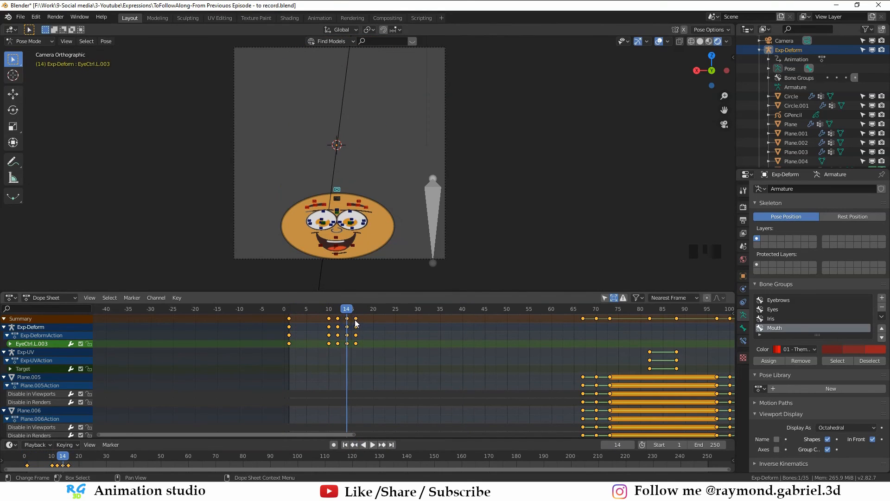
Move the head bone's keyframe from frame 16 to frame 27.
left_click(356, 319)
key("g")
right_click(370, 349)
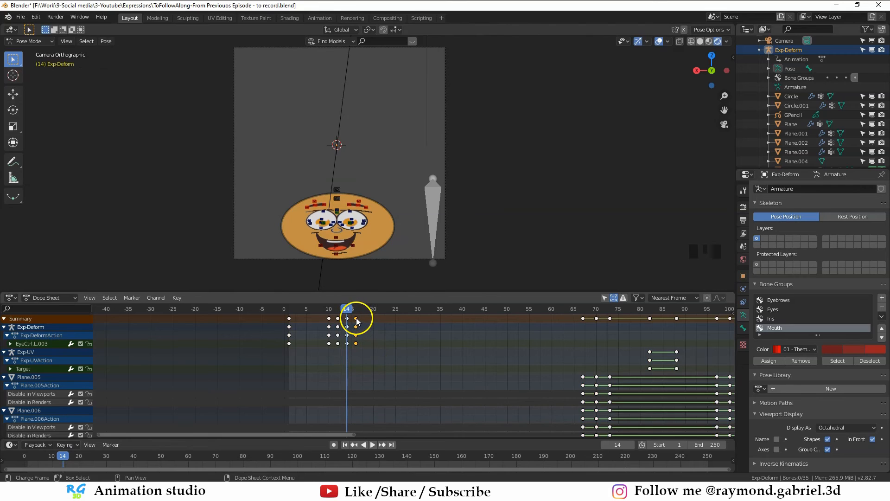
key("g")
left_click(412, 371)
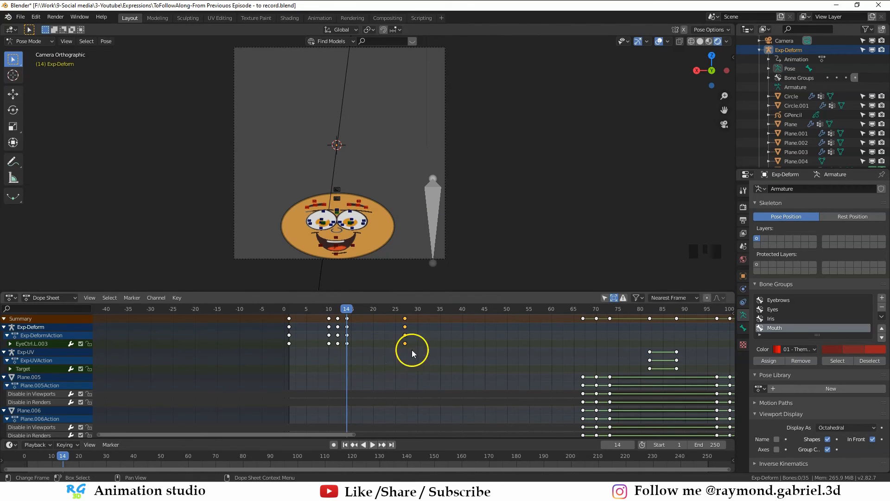
At frame 16, squash the bone above the head to 0.769 along global Z, lower it 0.237 m and insert a keyframe.
left_click_drag(352, 310, 356, 309)
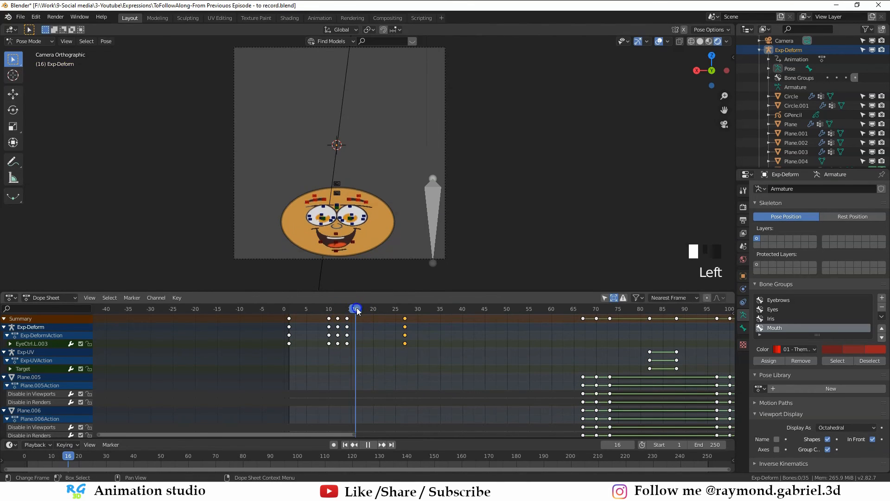
left_click(340, 185)
key("s")
key("z")
left_click(389, 246)
key("g")
key("z")
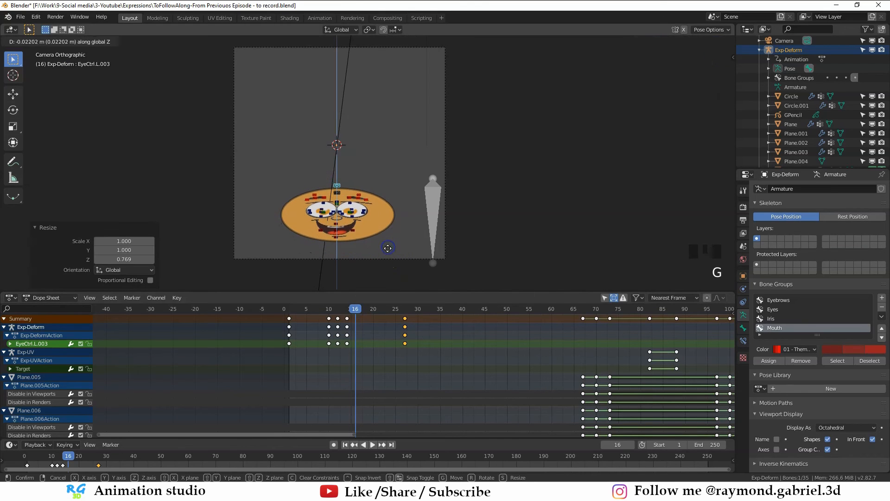
left_click(384, 267)
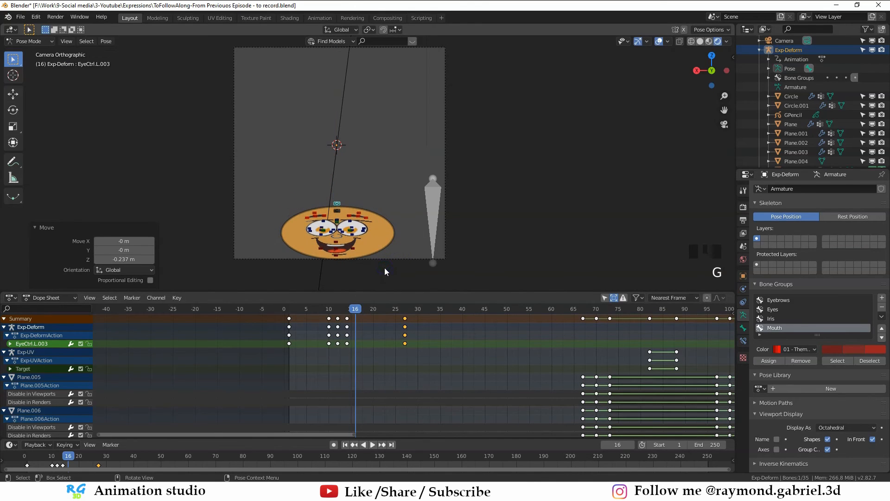
key("i")
left_click(387, 269)
Move the rebound keyframe from frame 27 to frame 21, and play the animation from the start.
left_click_drag(405, 319, 378, 318)
left_click_drag(355, 310, 288, 310)
left_click(371, 445)
left_click(296, 308)
left_click(293, 309)
left_click(292, 310)
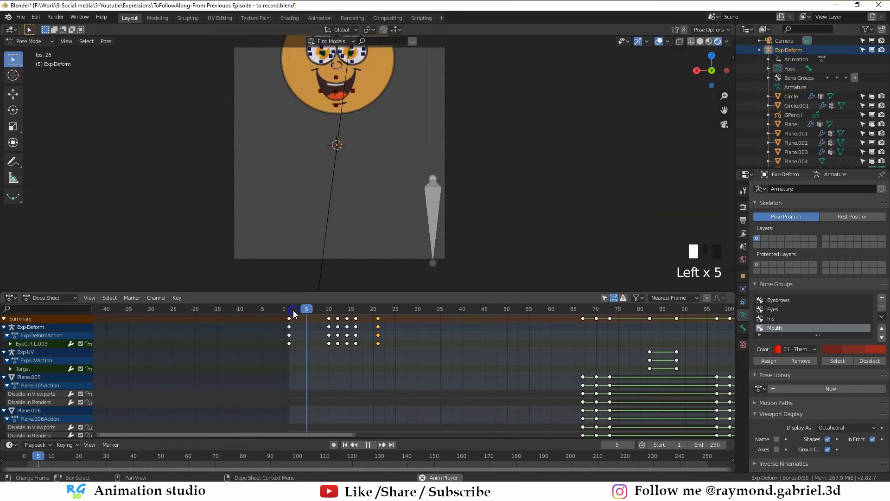
left_click(289, 310)
left_click(286, 310)
left_click(286, 310)
Scale the timing of the keyframes at frames 12, 14 and 16 by 0.5 around frame 10.
left_click(330, 309)
key("alt+a")
key("b")
left_click_drag(364, 316, 332, 349)
scroll(332, 348, "up", 5)
middle_click_drag(325, 350, 358, 348)
left_click_drag(322, 313, 330, 346)
key("b")
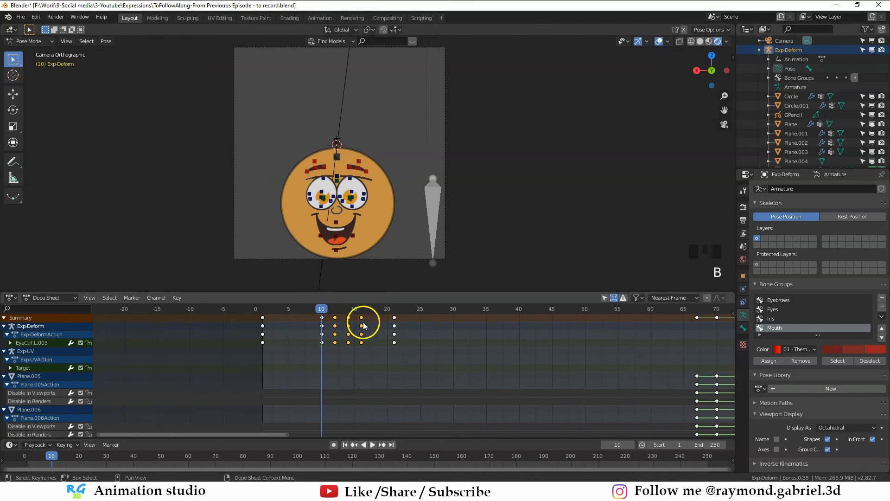
middle_click_drag(365, 326, 332, 391)
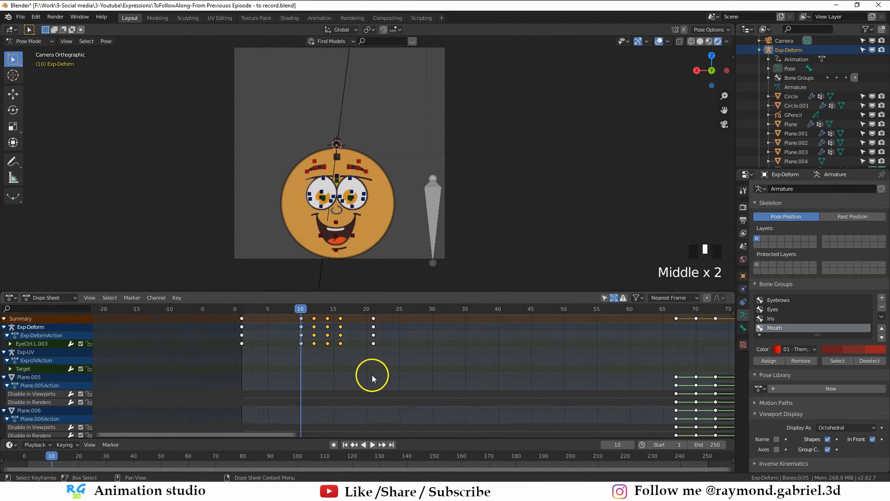
type("s0.5")
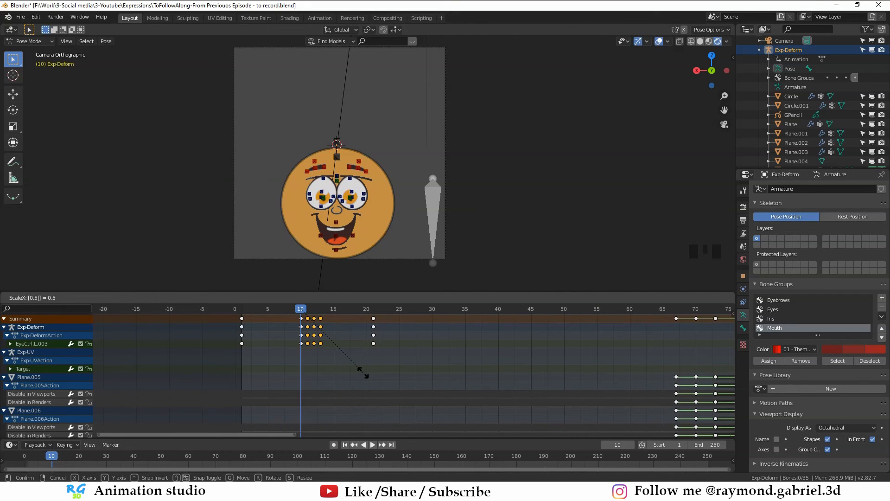
key("Return")
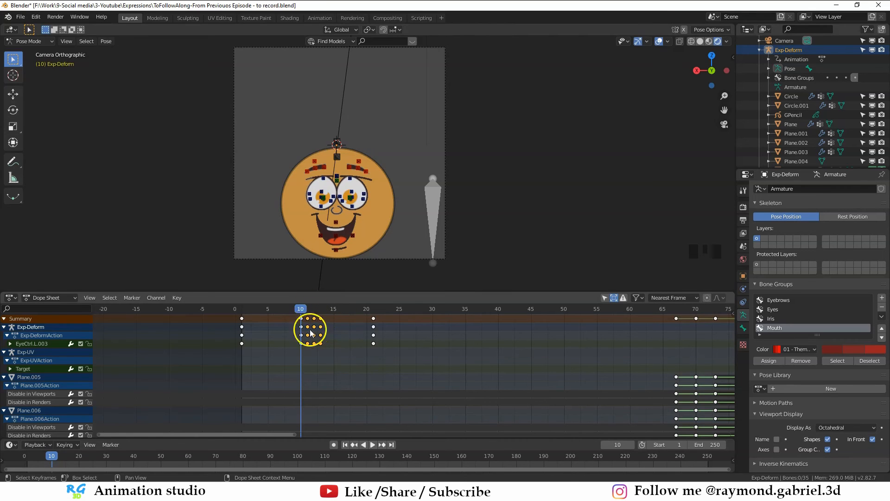
Play the animation from frame 1 to review the faster squash and rebound.
left_click(242, 308)
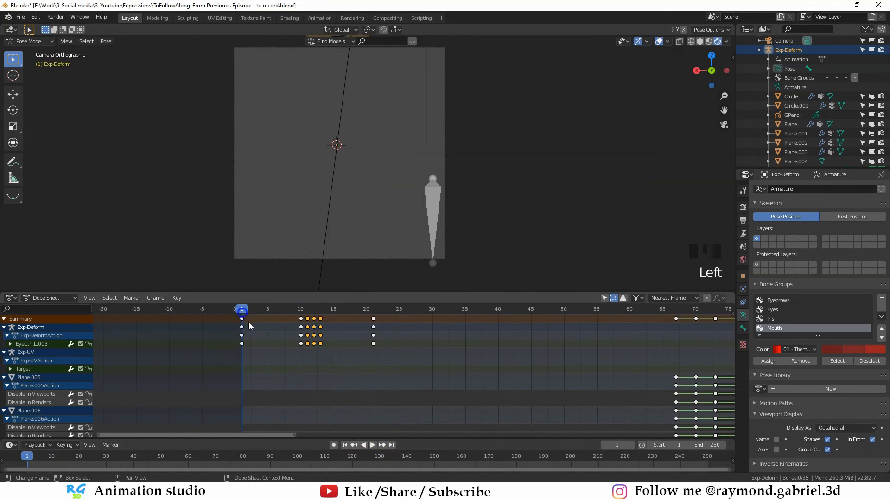
left_click(373, 445)
left_click(365, 309)
scroll(346, 239, "down", 1)
left_click(244, 309)
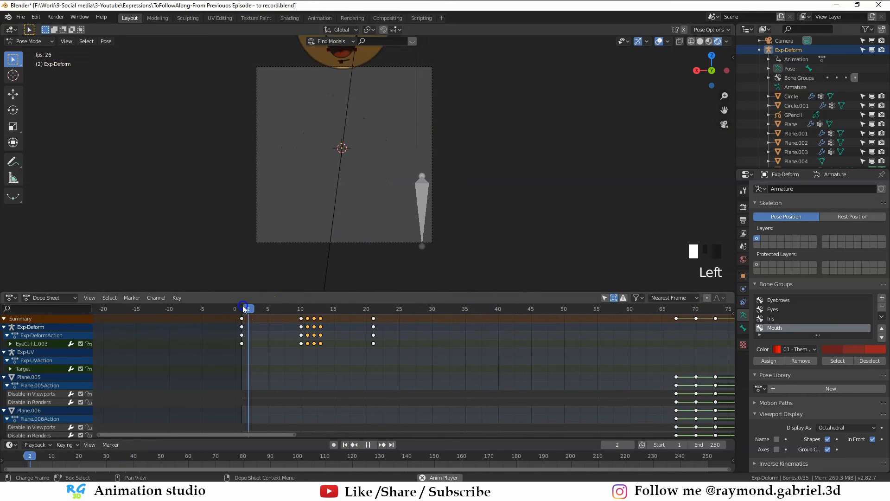
left_click(243, 309)
left_click(241, 309)
left_click(375, 444)
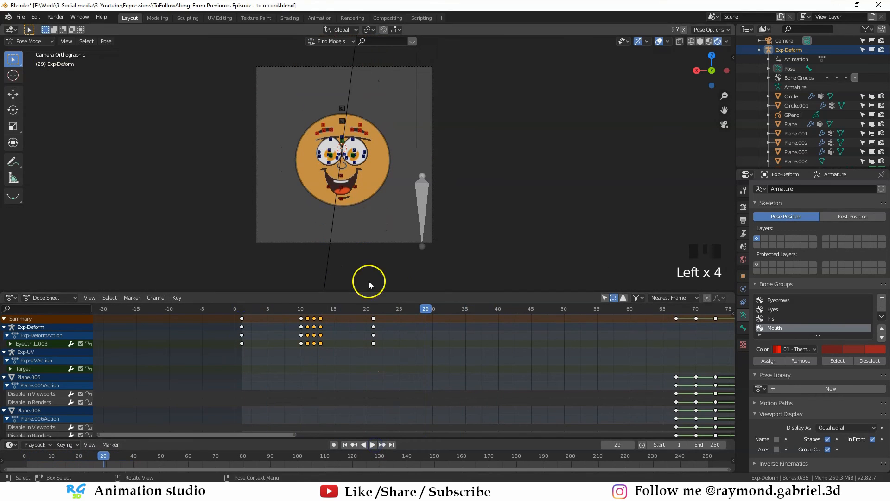
Scrub back to frame 10 and examine the head's landing pose up close.
scroll(344, 182, "up", 2)
middle_click_drag(344, 182, 344, 204, "shift")
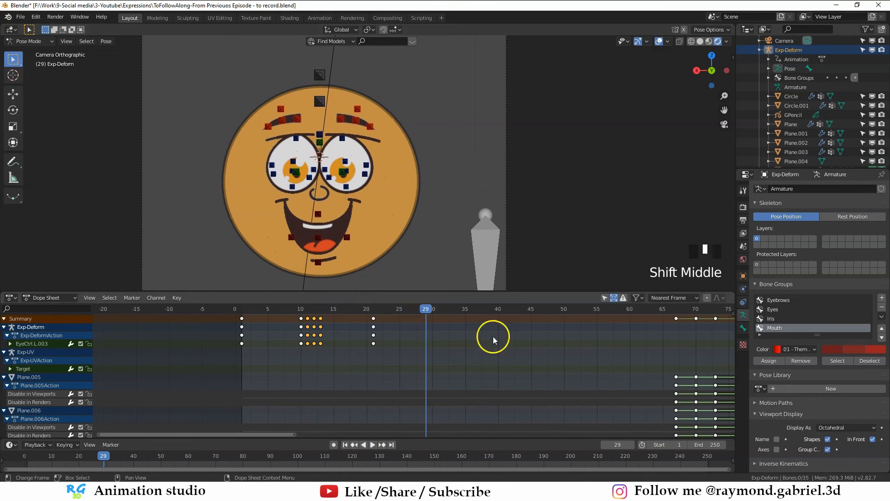
scroll(493, 337, "down", 5)
middle_click_drag(493, 337, 440, 336)
left_click_drag(363, 311, 273, 343)
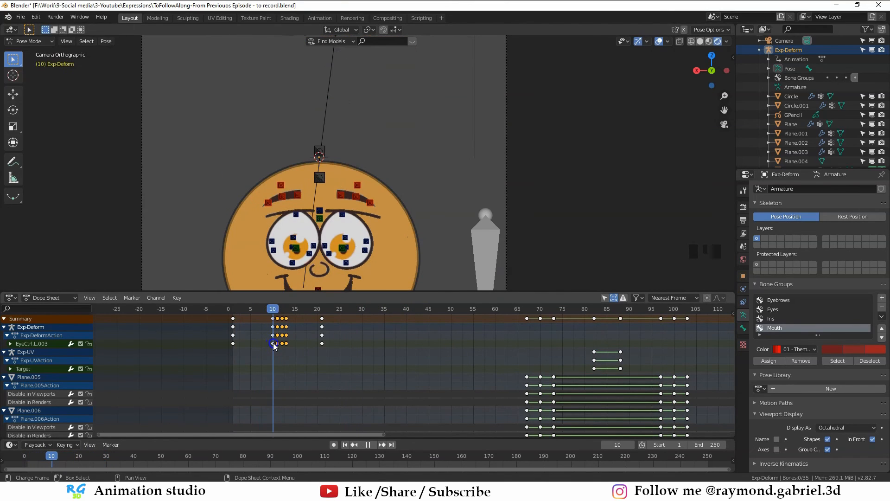
middle_click_drag(296, 388, 366, 387)
scroll(366, 388, "up", 2)
middle_click_drag(395, 241, 398, 219, "shift")
scroll(397, 218, "down", 1)
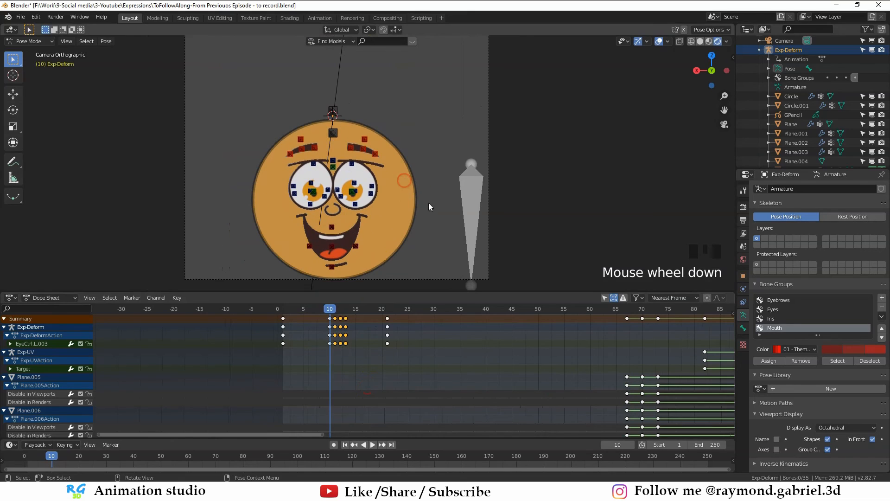
Duplicate the blink keyframes at frames 67, 70 and 73 to frames 8, 11 and 14.
middle_click_drag(663, 320, 624, 320)
key("b")
left_click_drag(628, 318, 561, 332)
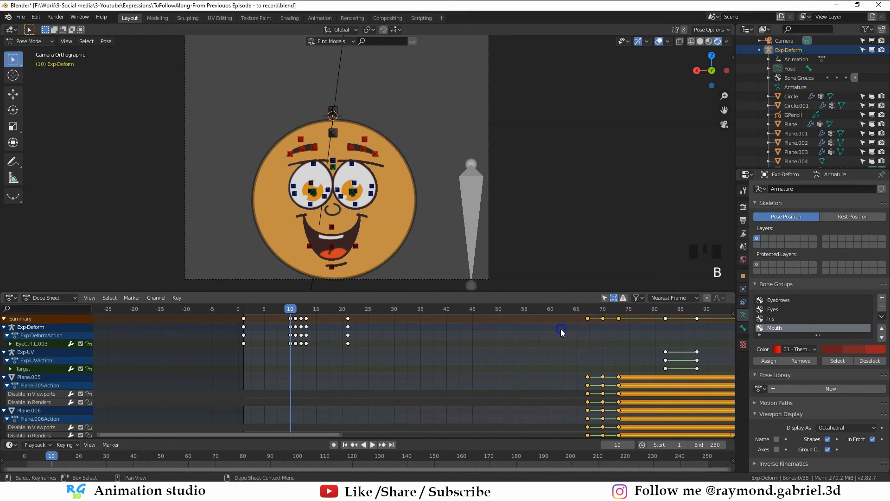
key("shift+d")
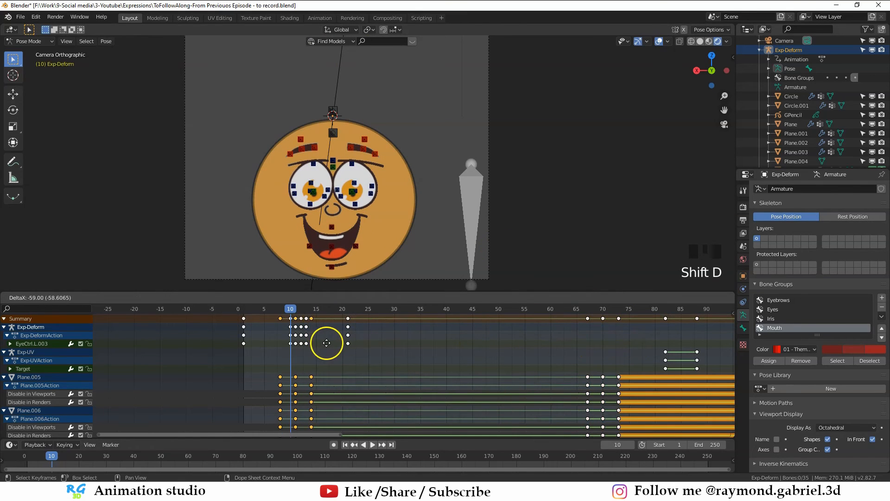
left_click(327, 344)
middle_click_drag(327, 346, 354, 400, "shift")
scroll(350, 342, "up", 1)
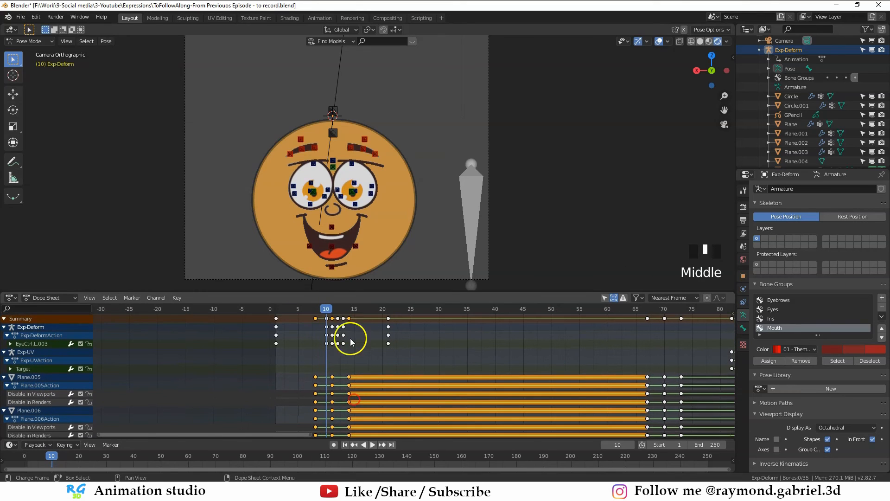
Replay the drop from the start several times to check the blink's timing on landing.
left_click(277, 309)
left_click(373, 445)
left_click(278, 310)
left_click(278, 310)
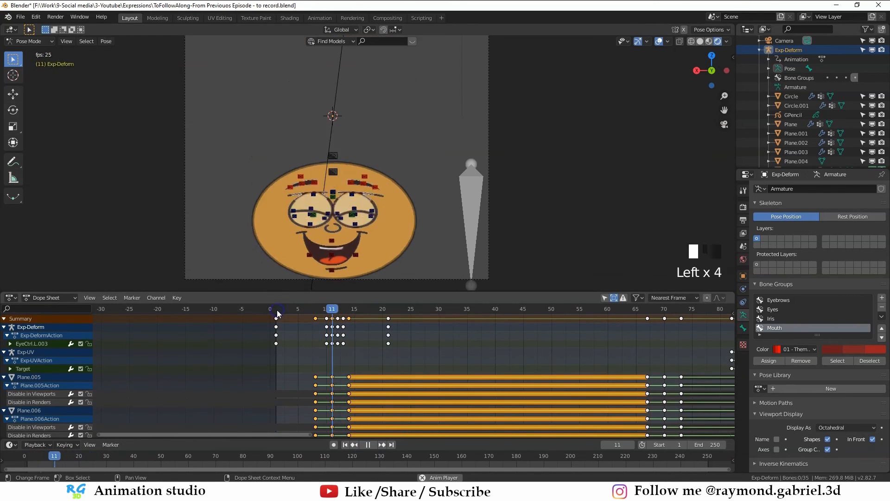
left_click(277, 310)
scroll(340, 198, "down", 1)
left_click(284, 311)
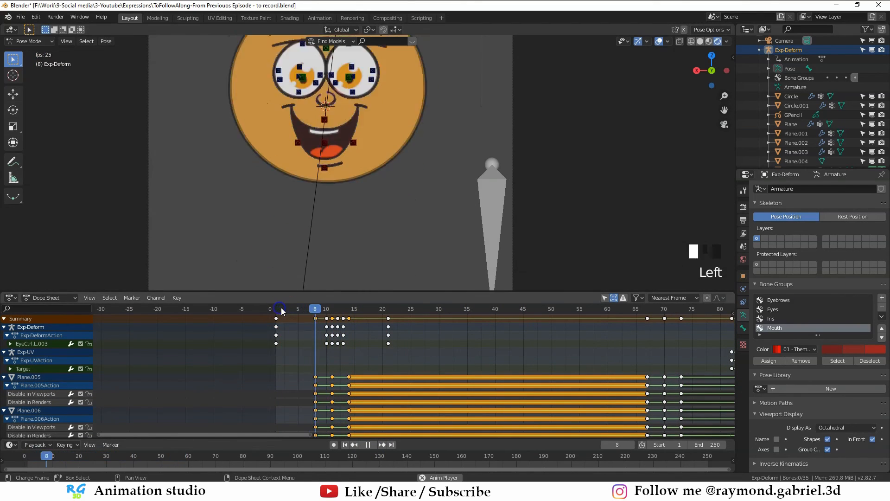
left_click(282, 310)
left_click(282, 310)
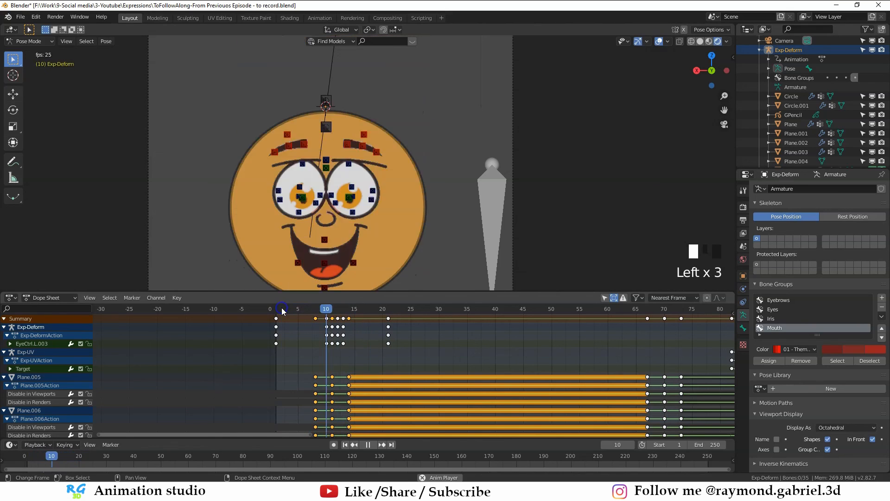
left_click(369, 445)
Duplicate the blink keyframes at frames 8, 11 and 14 to frames 21, 24 and 27.
left_click_drag(439, 315, 377, 310)
key("shift+d")
left_click(439, 365)
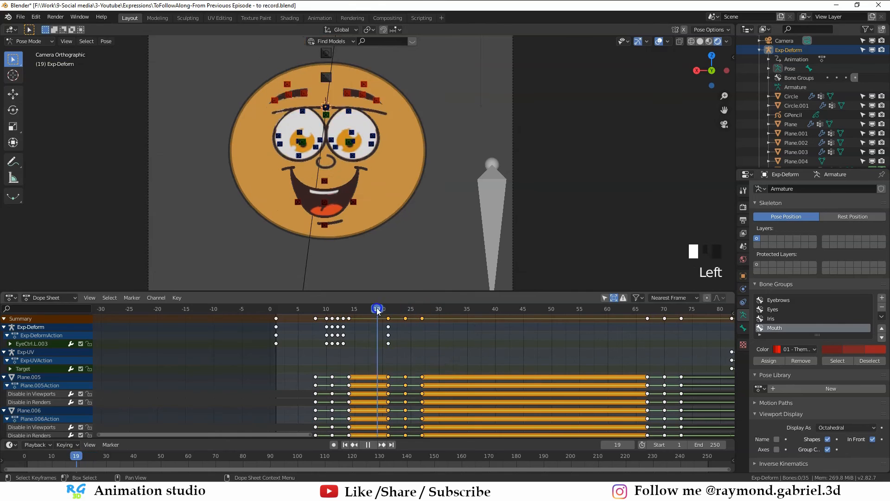
Play back the drop with both blinks and inspect the face up close.
left_click(372, 445)
left_click(316, 311)
left_click(298, 309)
left_click(368, 445)
scroll(371, 185, "up", 2)
middle_click_drag(371, 167, 409, 220, "shift")
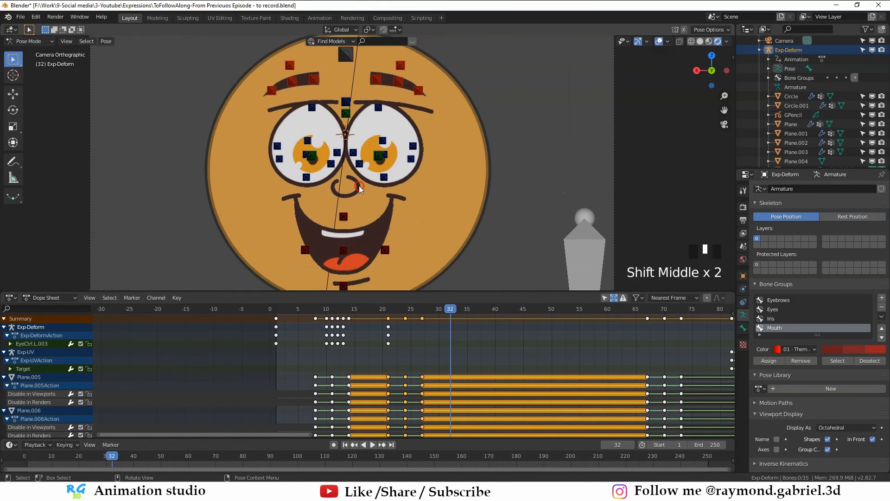
Return to frame 1 and put the Exp-UV mouth armature into Pose Mode.
left_click_drag(448, 310, 446, 329)
middle_click_drag(390, 200, 367, 197, "shift")
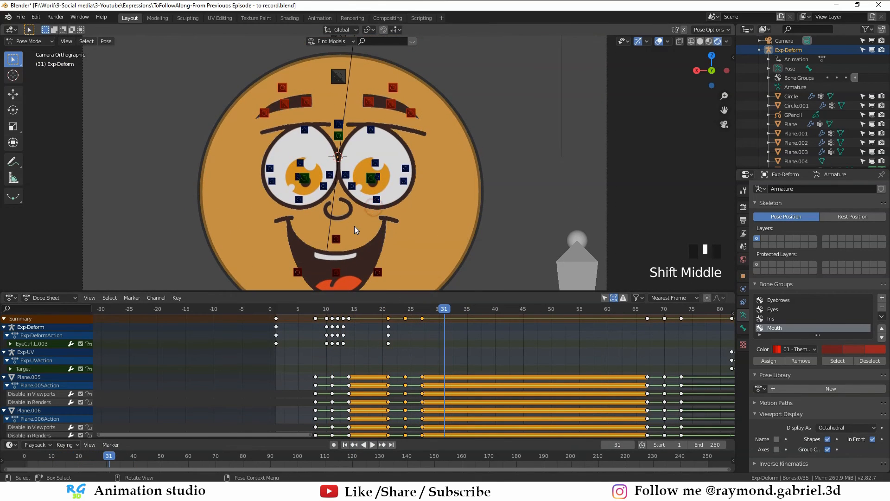
scroll(354, 226, "down", 3)
left_click_drag(436, 304, 288, 327)
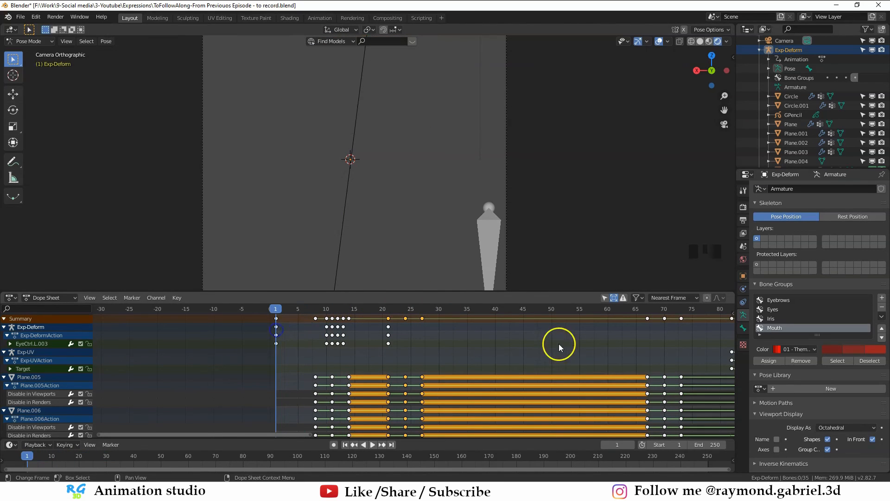
middle_click_drag(559, 345, 514, 347)
scroll(386, 253, "down", 4)
middle_click_drag(386, 252, 374, 193, "shift")
left_click(421, 253)
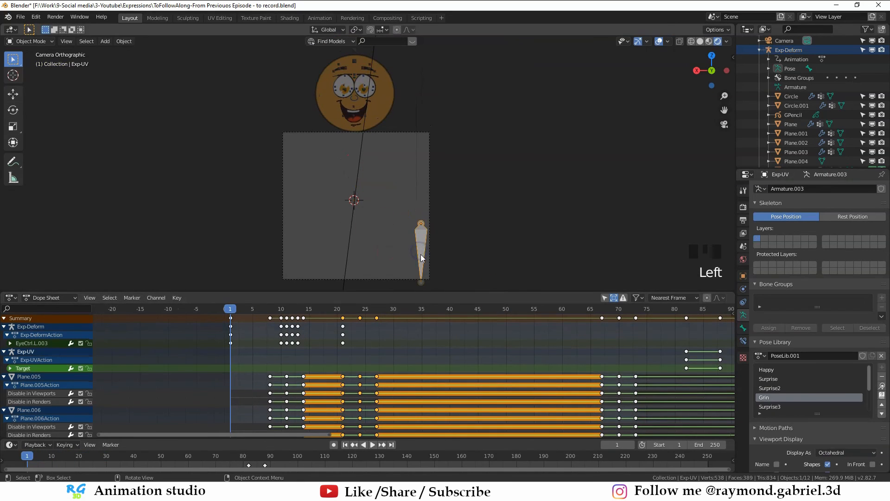
scroll(421, 254, "up", 1)
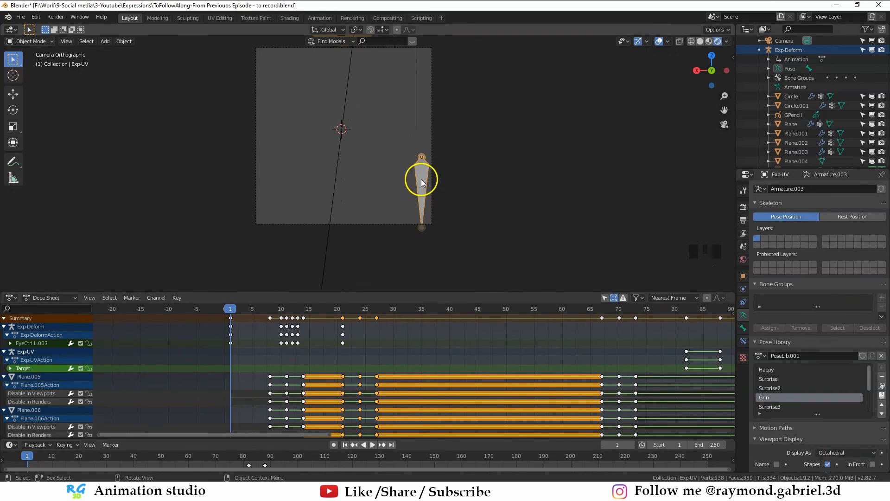
middle_click_drag(411, 185, 418, 217, "shift")
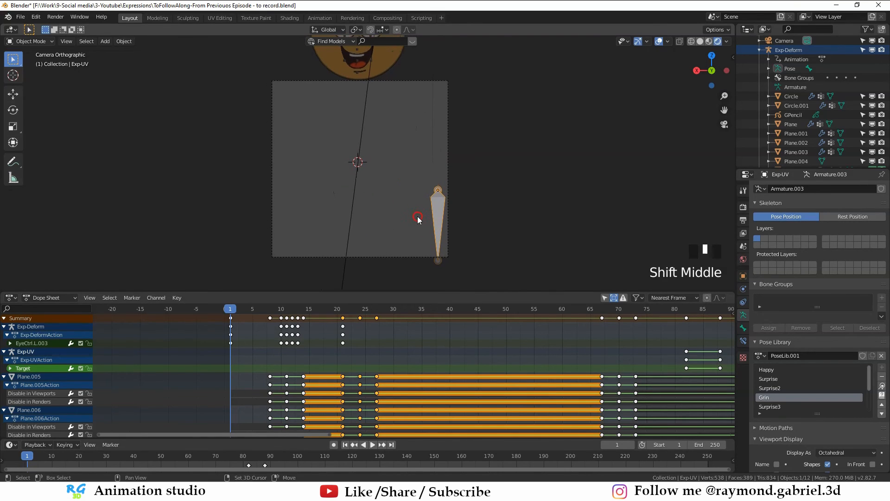
key("ctrl+Tab")
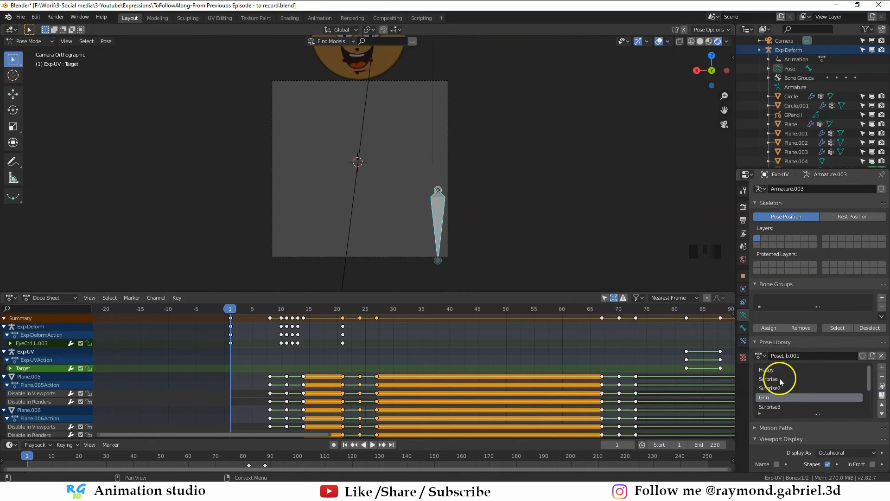
Apply the Scream pose from the pose library at frame 1 and keyframe the Target bone's LocRotScale.
middle_click_drag(480, 192, 482, 223, "shift")
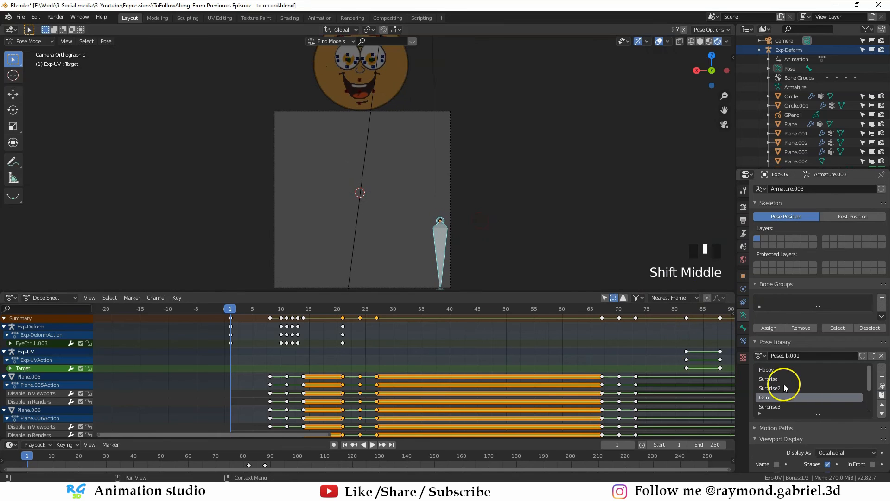
scroll(783, 383, "down", 8)
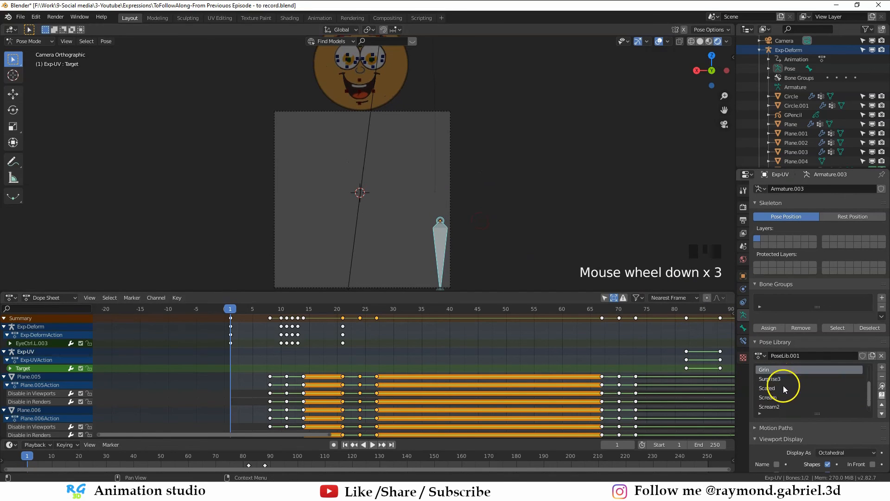
scroll(783, 390, "up", 1)
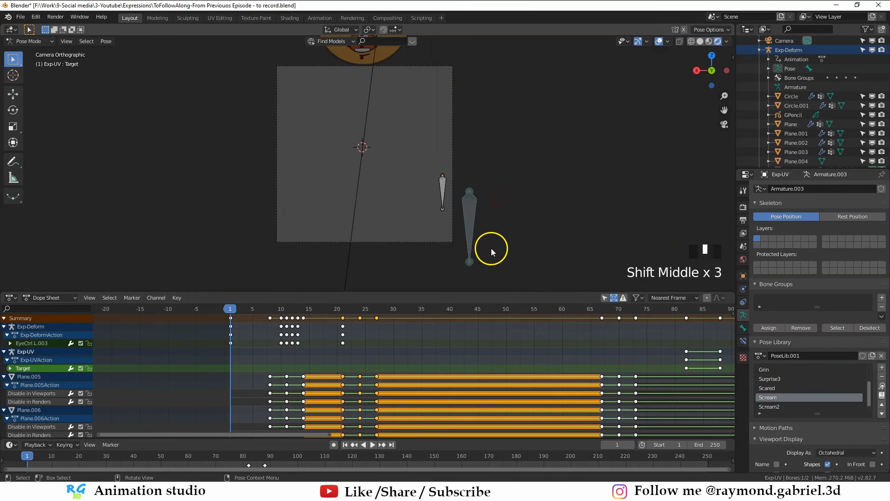
key("i")
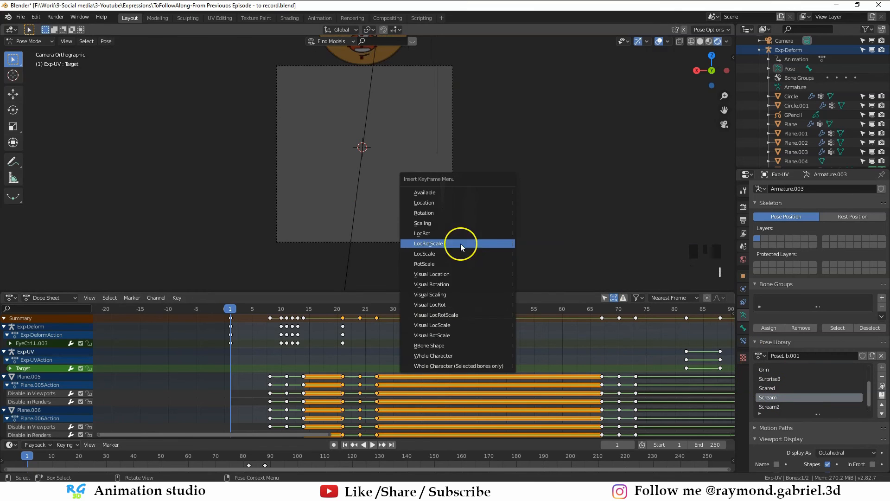
left_click(462, 242)
Play the drop from the start to check the screaming mouth during the fall.
left_click(373, 445)
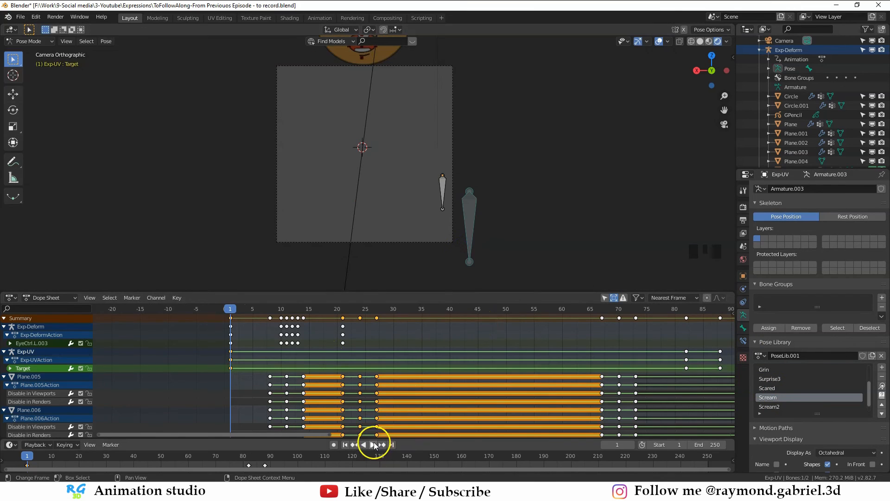
left_click(231, 312)
left_click(231, 312)
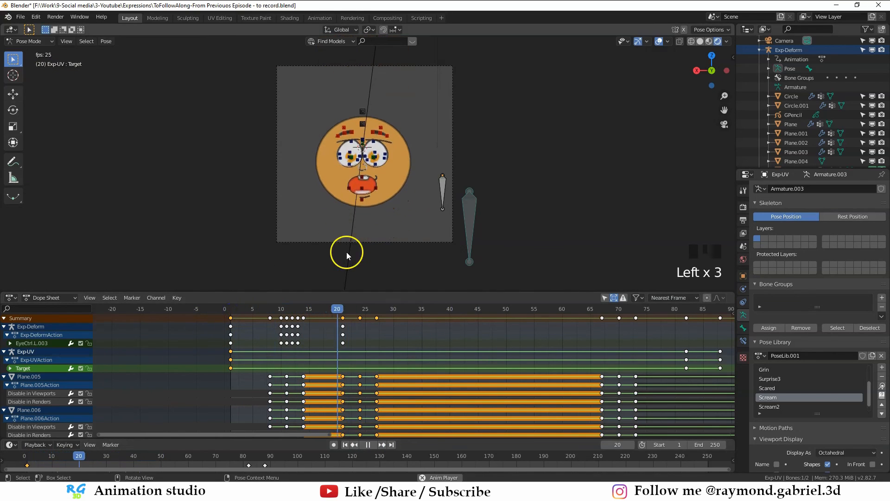
scroll(347, 252, "up", 1)
left_click(367, 445)
Go to frame 21 and apply the Smile pose from the pose library to the Target bone.
mouse_move(358, 310)
left_mouse_down()
mouse_move(273, 317)
mouse_move(344, 313)
left_mouse_up()
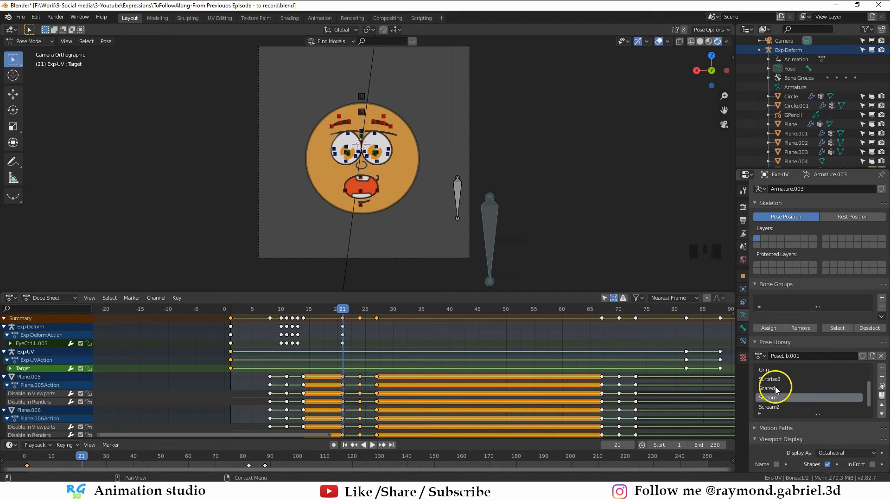
scroll(788, 390, "down", 3)
left_click(774, 405)
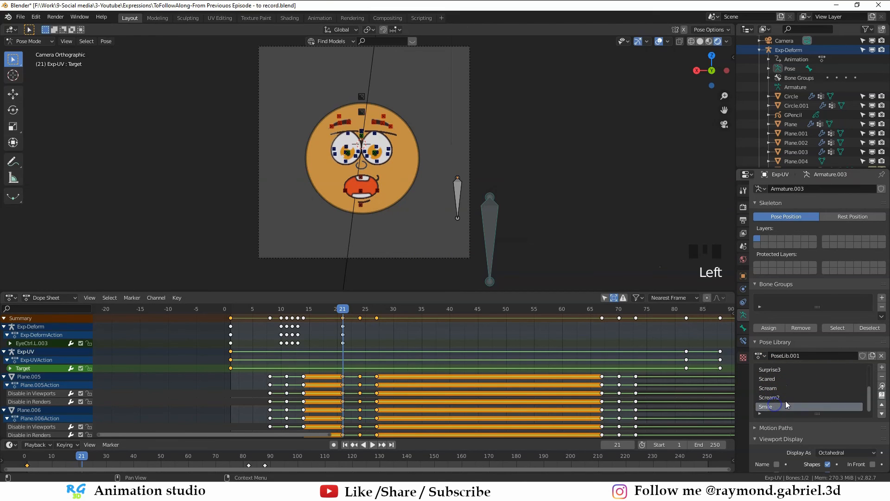
left_click(882, 385)
scroll(464, 283, "up", 2)
middle_click_drag(462, 288, 473, 260, "shift")
scroll(459, 214, "up", 1)
middle_click_drag(438, 237, 405, 215, "shift")
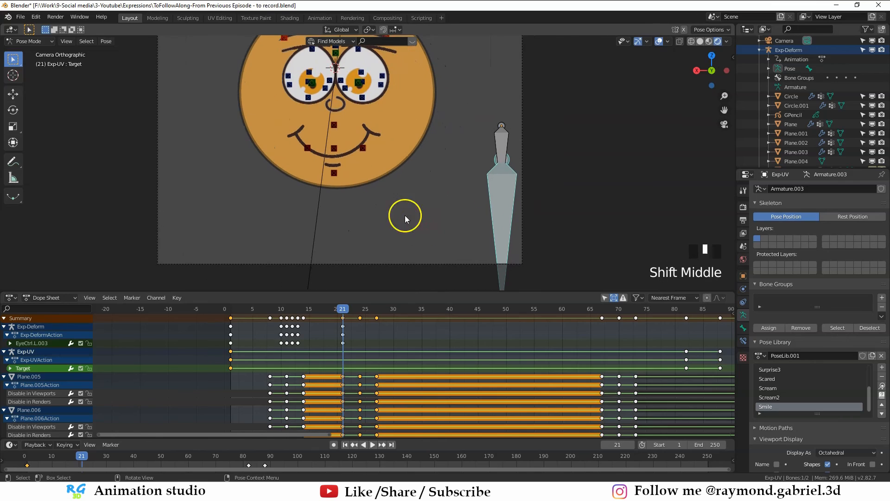
Nudge the Target bone by -0.00318 m in Z and replace the stored Smile pose with the corrected position.
key("g")
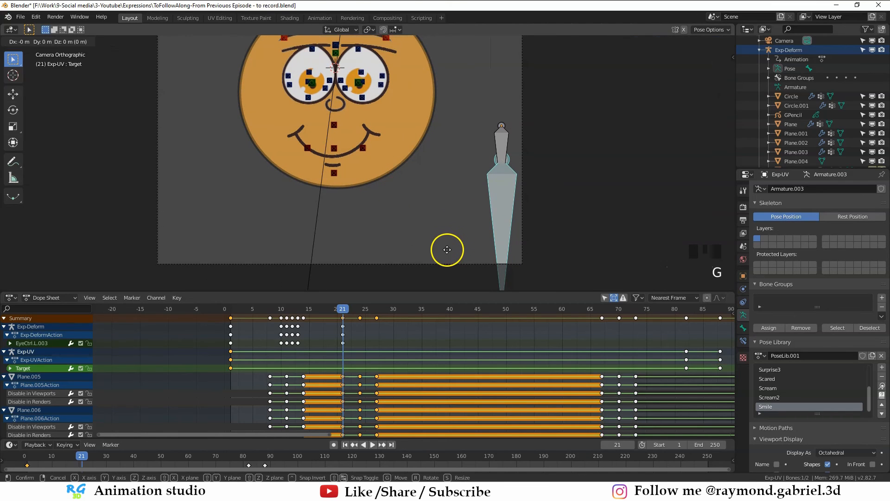
key("x")
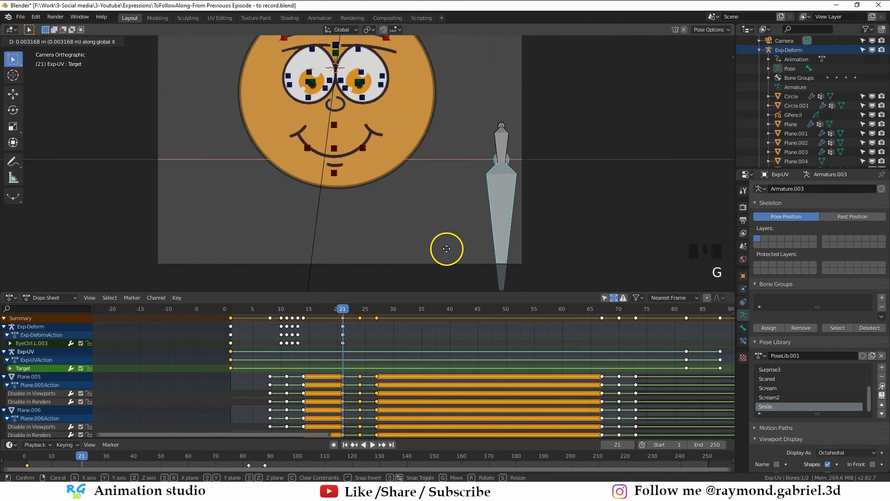
left_click(447, 249)
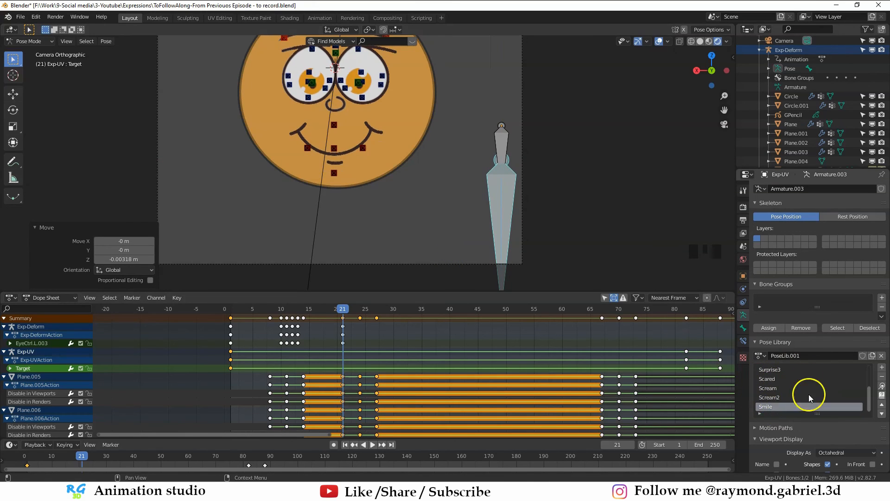
left_click(883, 368)
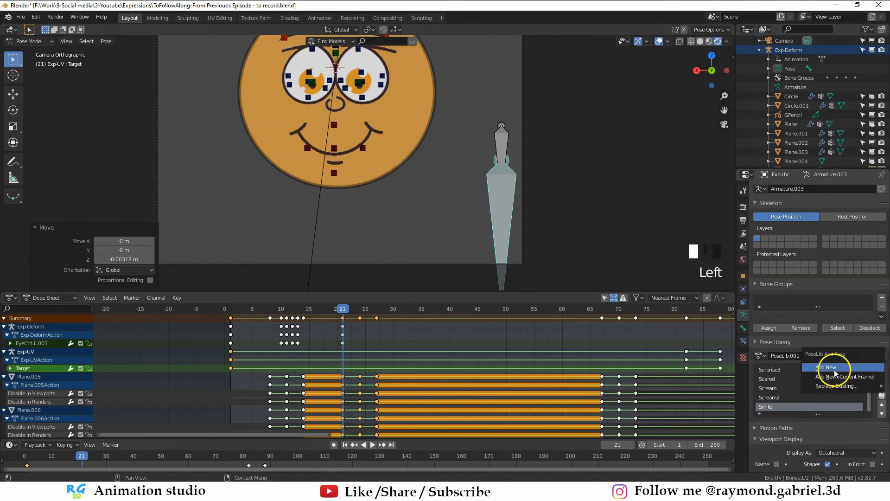
mouse_move(839, 389)
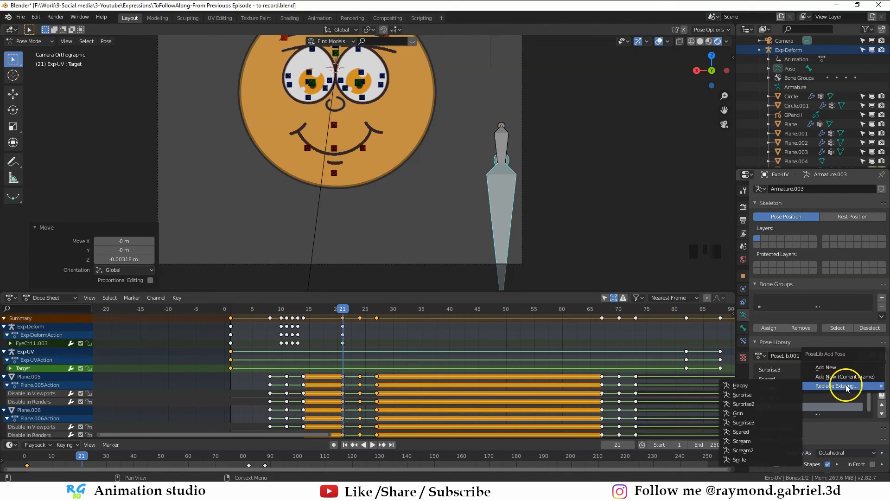
left_click(752, 460)
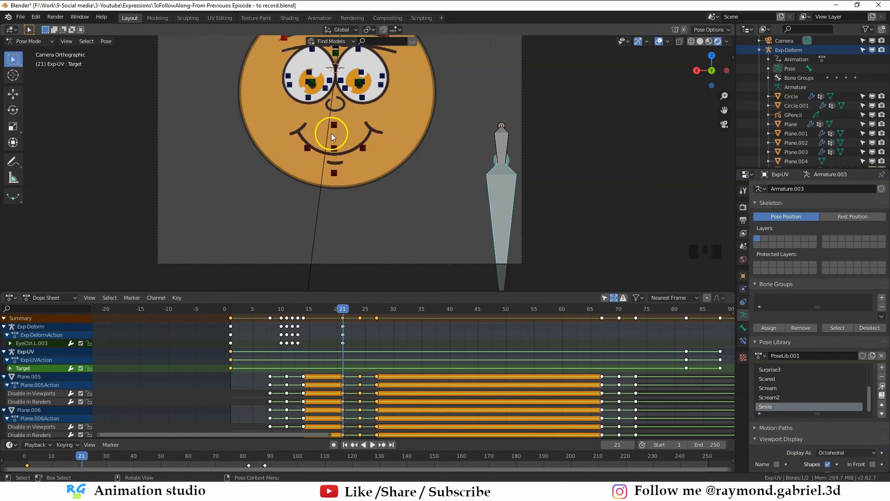
Insert a LocRotScale keyframe for the smiling mouth at frame 21 and scrub around it.
key("i")
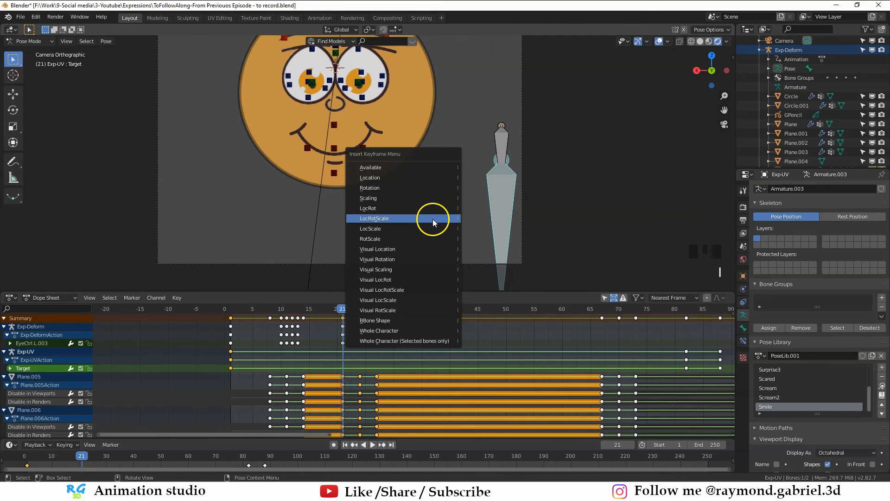
left_click(433, 219)
mouse_move(344, 312)
left_mouse_down()
mouse_move(229, 316)
mouse_move(348, 320)
left_mouse_up()
scroll(347, 260, "down", 2)
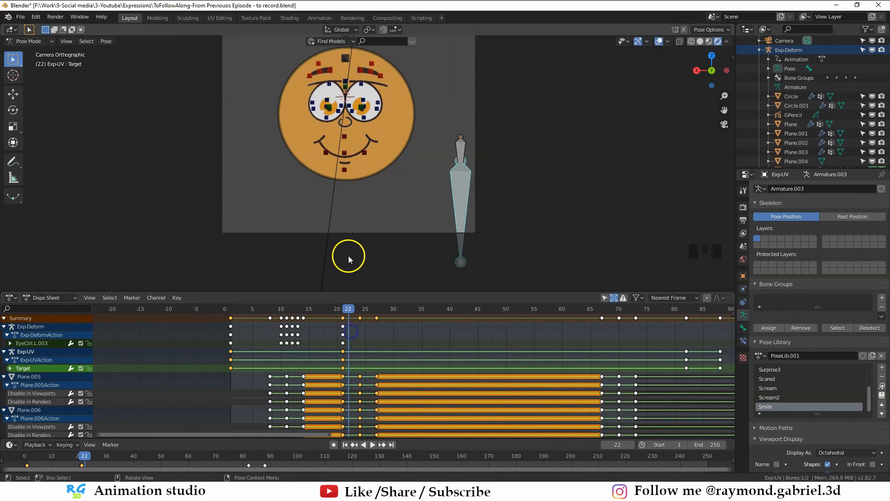
scroll(358, 196, "up", 2)
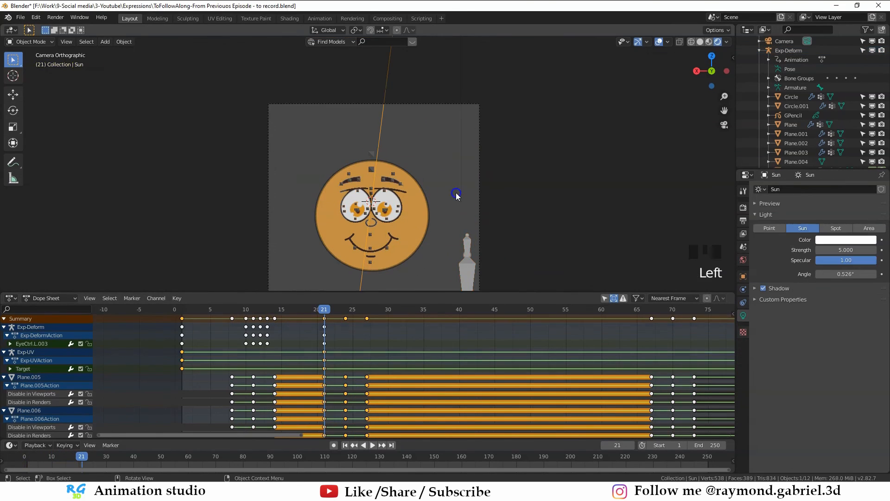
Go to frame 6 and put the Exp-Deform face armature into Pose Mode.
middle_click_drag(456, 193, 440, 189, "shift")
scroll(427, 134, "up", 1)
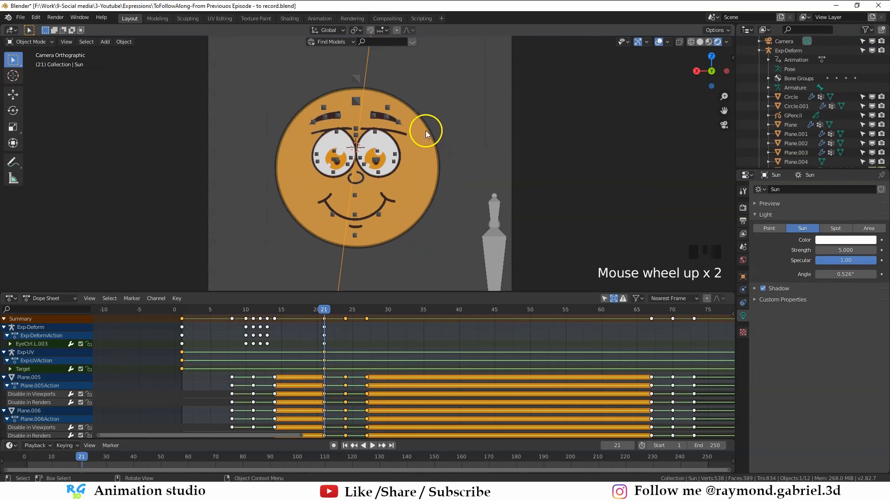
middle_click_drag(419, 121, 422, 164, "shift")
left_click_drag(324, 309, 215, 327)
middle_click_drag(398, 97, 394, 203, "shift")
scroll(402, 146, "up", 1)
scroll(394, 203, "up", 1)
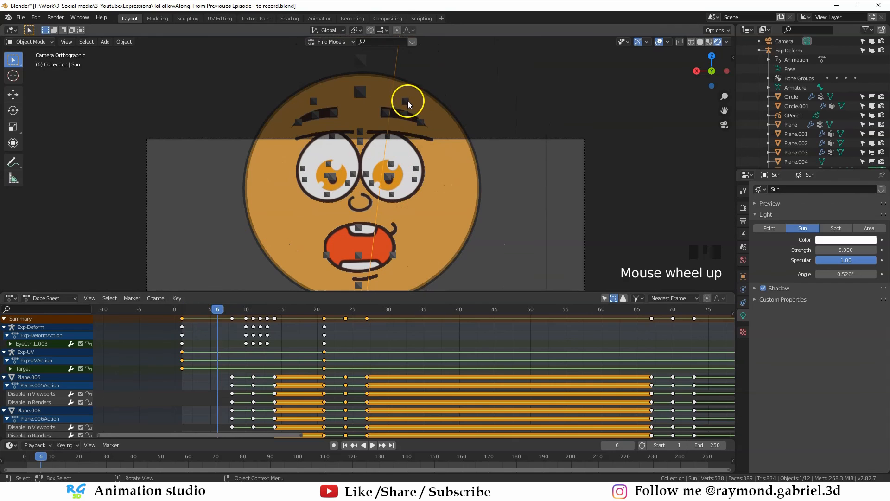
left_click(407, 102)
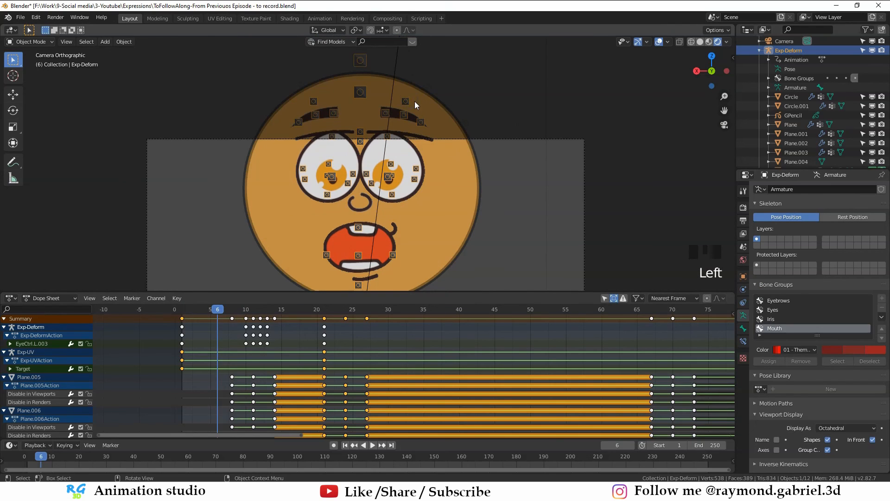
key("ctrl+Tab")
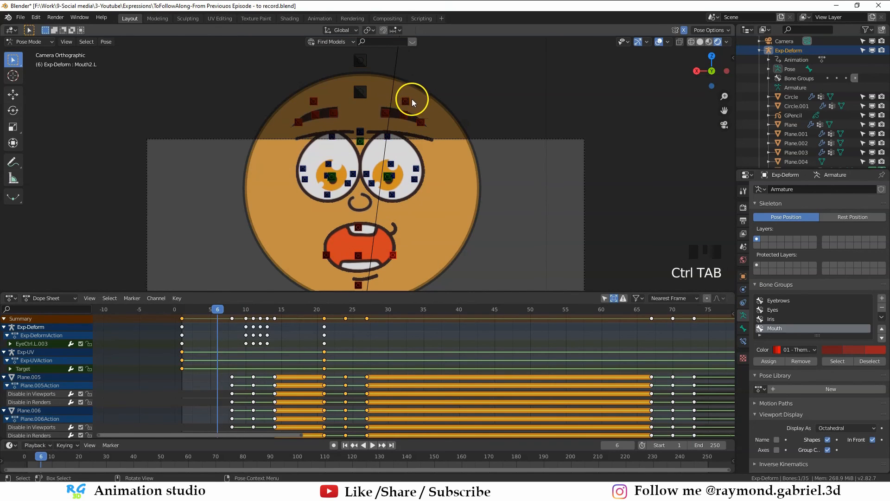
Move and rotate the EyeBrowCTRL.L bone to slant both mirrored eyebrows into a worried expression.
scroll(411, 111, "up", 2)
key("g")
left_click(525, 226)
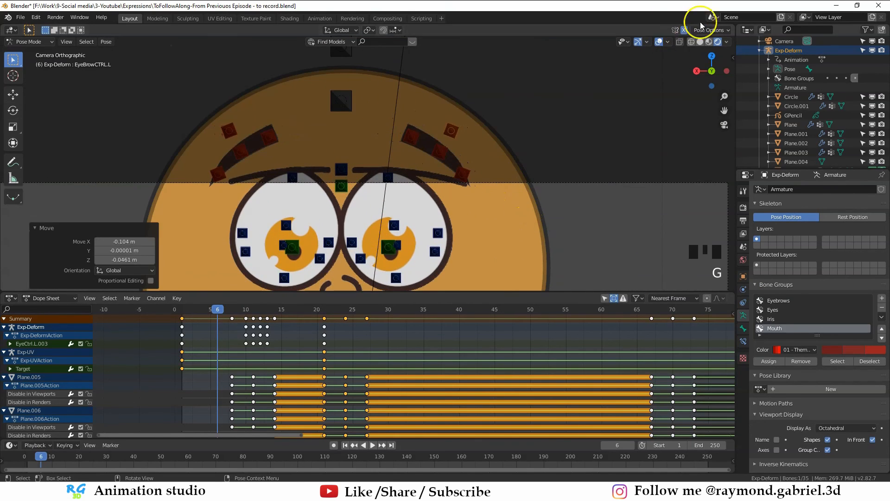
left_click(452, 133)
key("r")
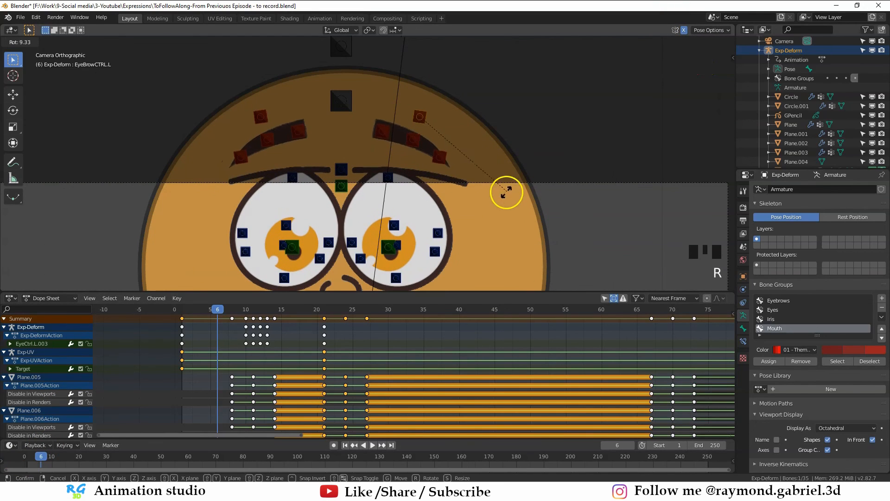
left_click(493, 211)
key("g")
left_click(525, 225)
Raise the inner eyebrow bone Eyebrow1.L and shift the middle eyebrow bone to bend the brows into a steeper worried curve.
scroll(429, 185, "up", 2)
middle_click_drag(427, 184, 403, 123, "shift")
left_click(414, 139)
key("g")
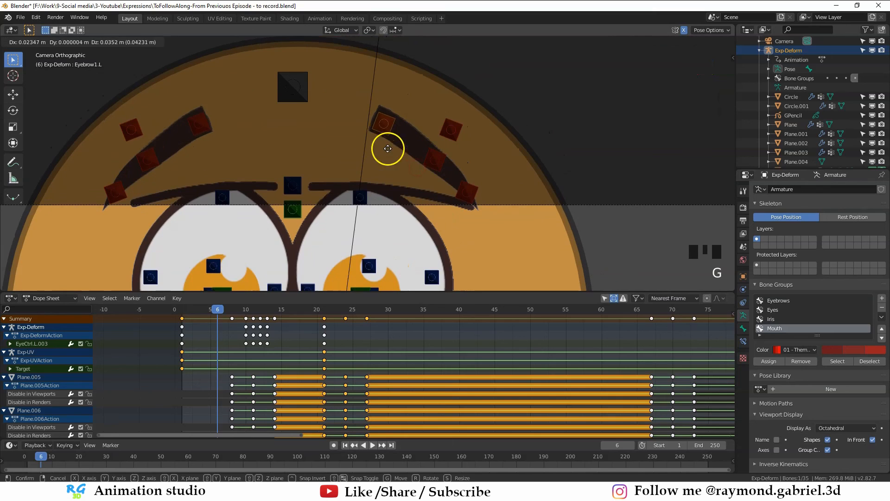
left_click(396, 137)
left_click(432, 160)
key("g")
left_click(414, 171)
Move the EyeBrowCTRL.L control slightly down and inward to bring the worried eyebrows closer to the eyes.
scroll(403, 171, "down", 3)
middle_click_drag(399, 171, 415, 158, "shift")
scroll(436, 116, "down", 1)
scroll(441, 111, "up", 1)
left_click(441, 102)
key("g")
left_click(433, 119)
Select all bones of the Eyebrows bone group and insert keyframes for them at frame 6.
left_click(782, 301)
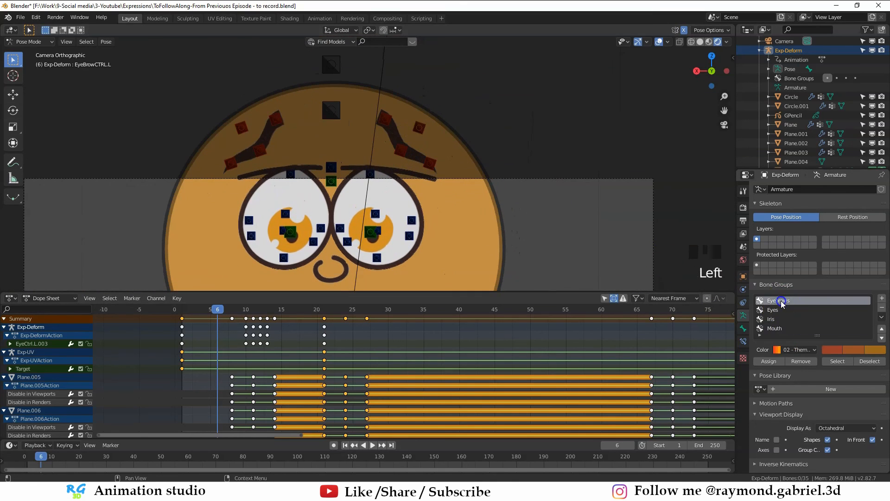
left_click(836, 361)
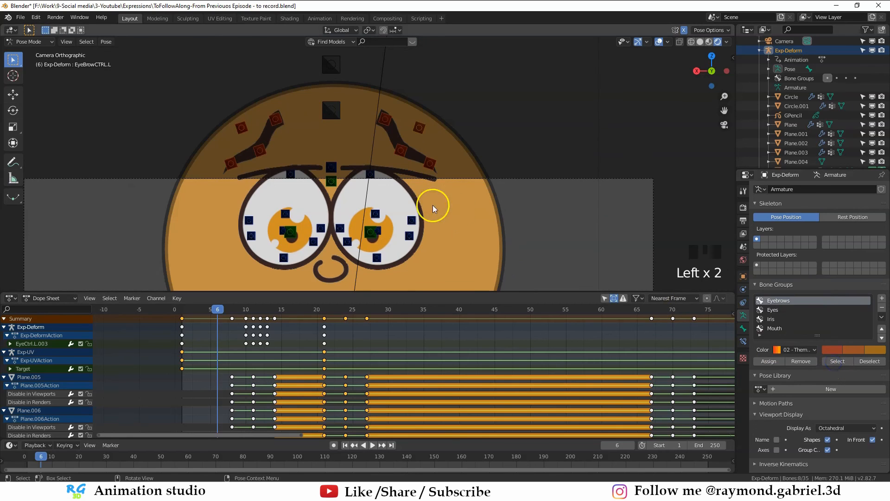
scroll(381, 160, "up", 1)
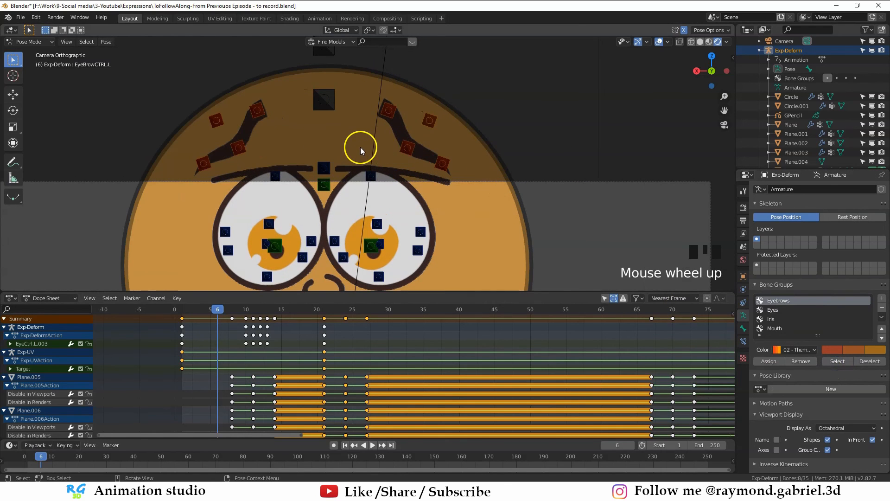
key("i")
left_click(332, 145)
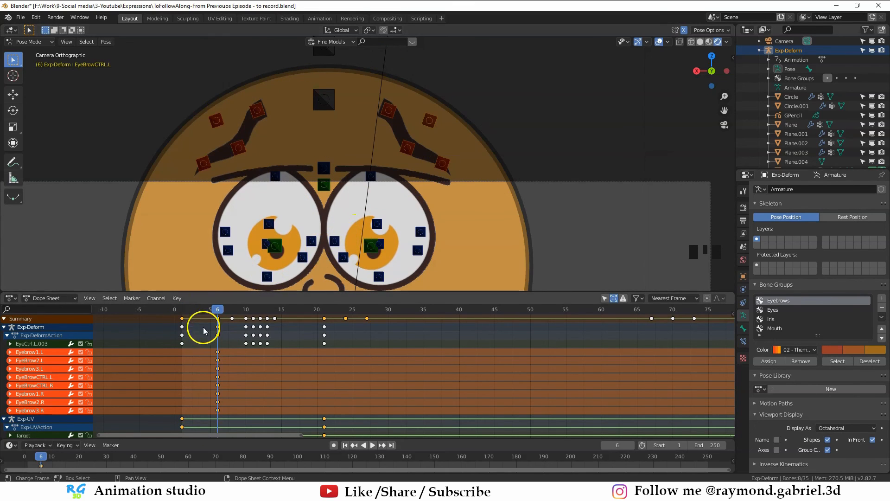
Hold the worried eyebrow pose by inserting keyframes for all eyebrow bones at frame 18.
left_click_drag(208, 310, 280, 318)
scroll(338, 237, "down", 6)
middle_click_drag(338, 238, 347, 55, "shift")
scroll(347, 55, "up", 1)
left_click_drag(303, 318, 328, 316)
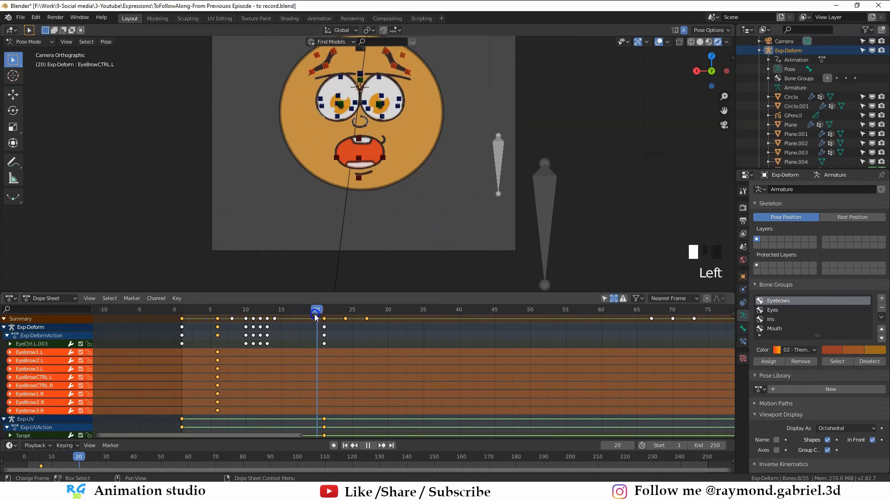
scroll(395, 125, "up", 1)
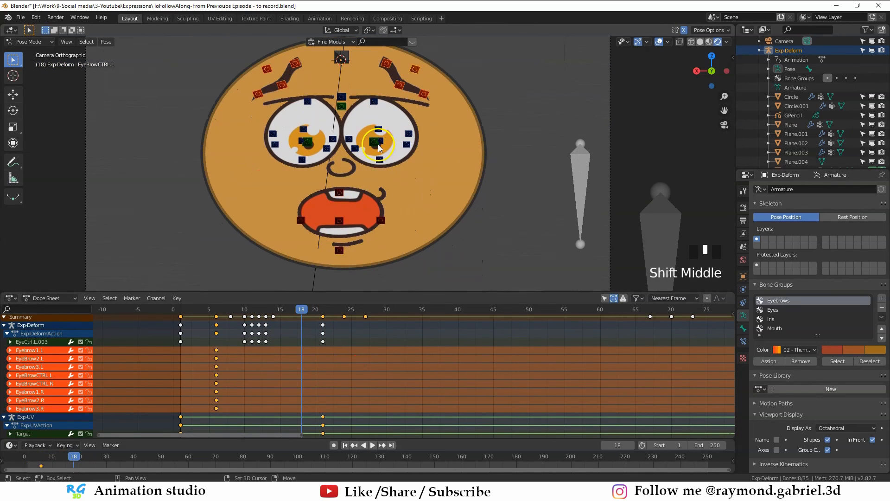
middle_click_drag(379, 148, 379, 167, "shift")
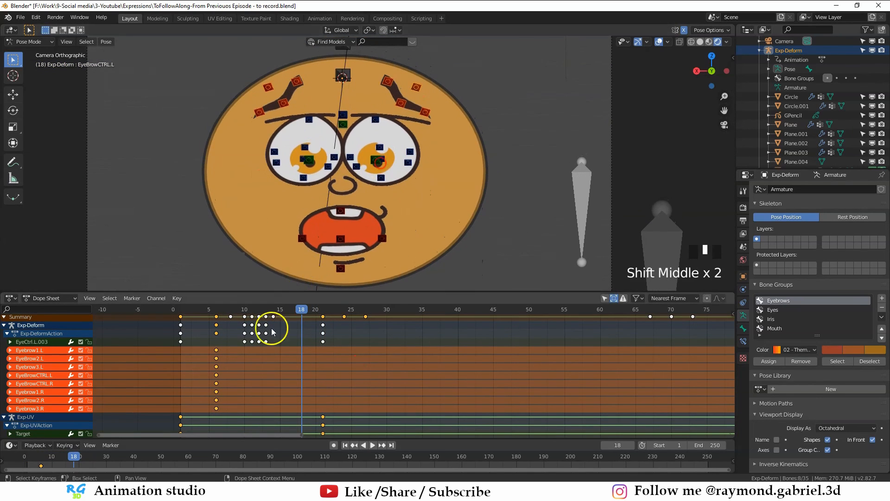
key("i")
left_click(366, 172)
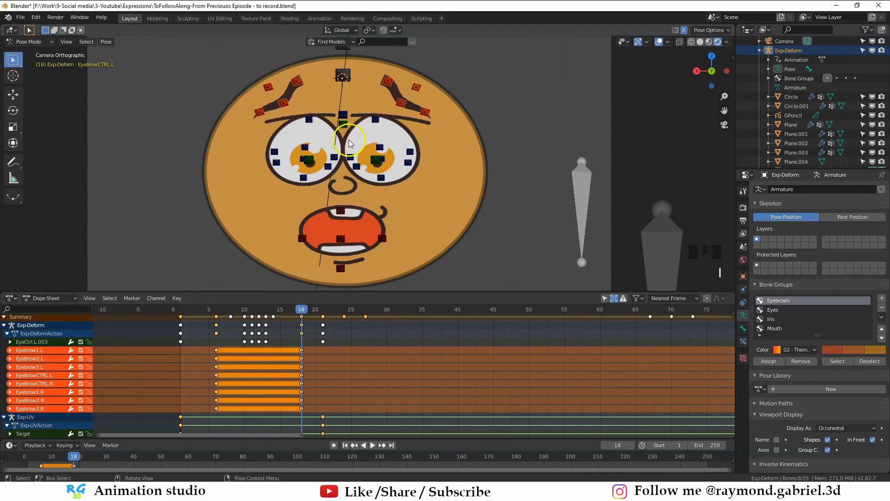
At frame 21, clear the eyebrow bones' location, rotation and scale to return them to the rest pose, and insert keyframes for them.
middle_click_drag(430, 95, 428, 121, "shift")
left_click_drag(302, 310, 325, 319)
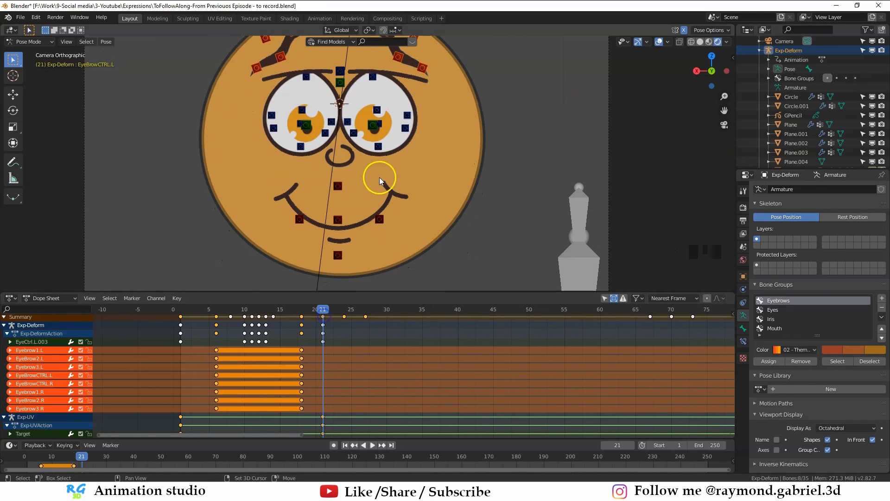
middle_click_drag(383, 175, 411, 124, "shift")
scroll(389, 138, "up", 1)
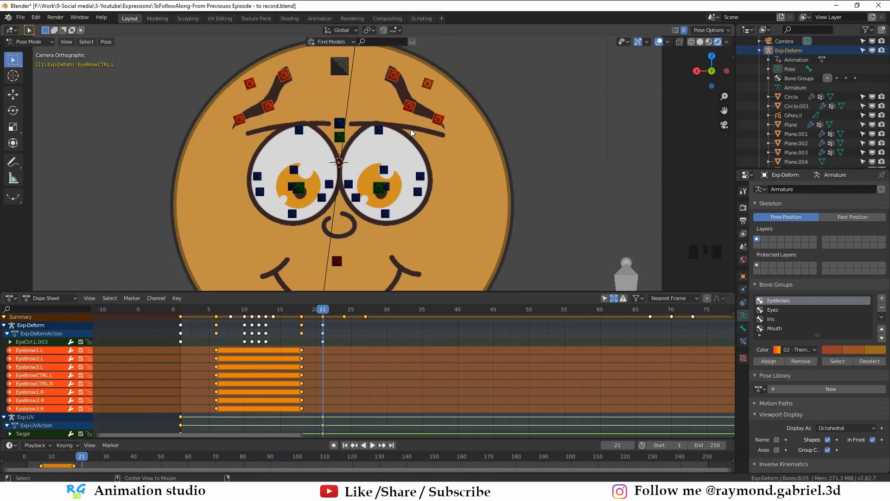
key("alt+g")
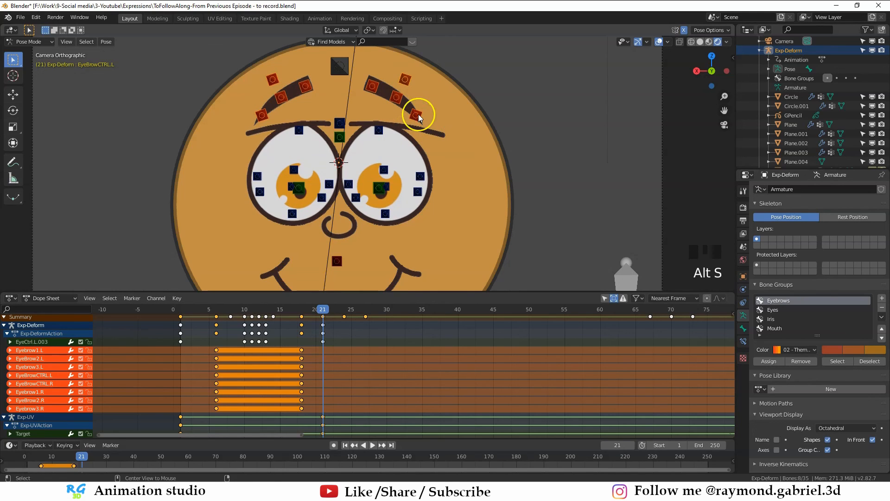
key("alt+r")
middle_click_drag(418, 115, 396, 138, "shift")
key("i")
left_click(396, 138)
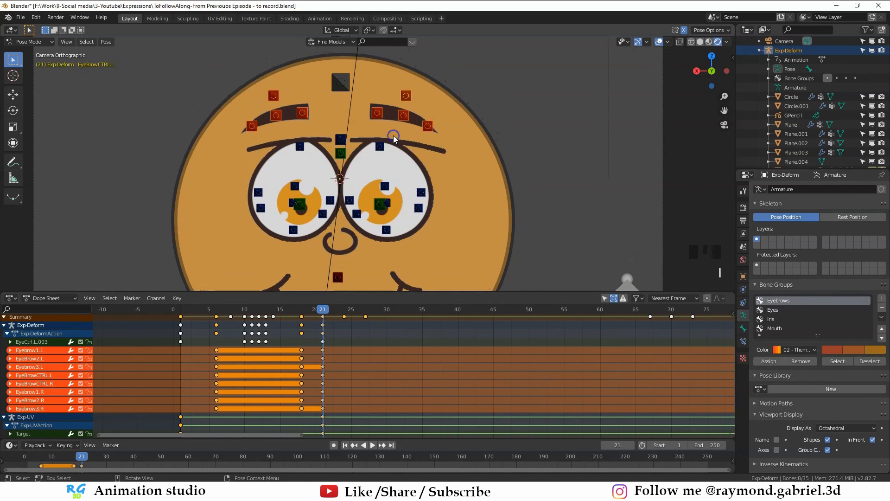
Scrub and play back the animation to review the eyebrow change from the fall to the landing.
left_click_drag(323, 312, 324, 315)
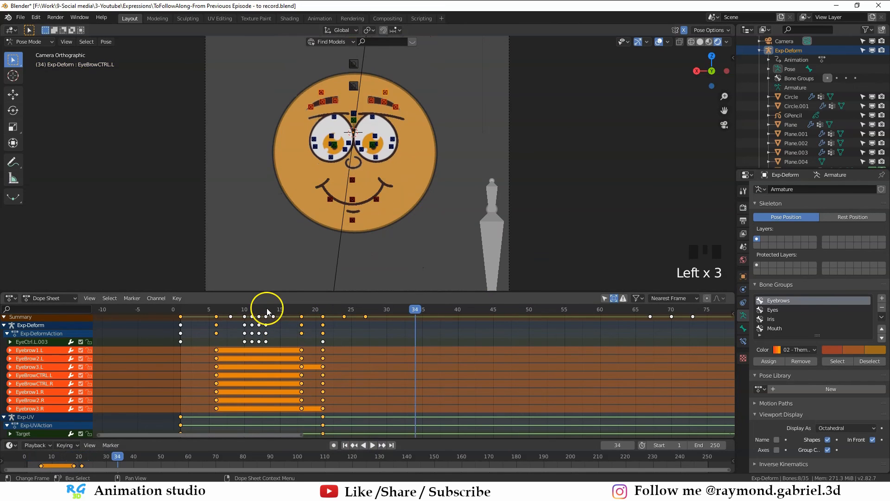
left_click(267, 312)
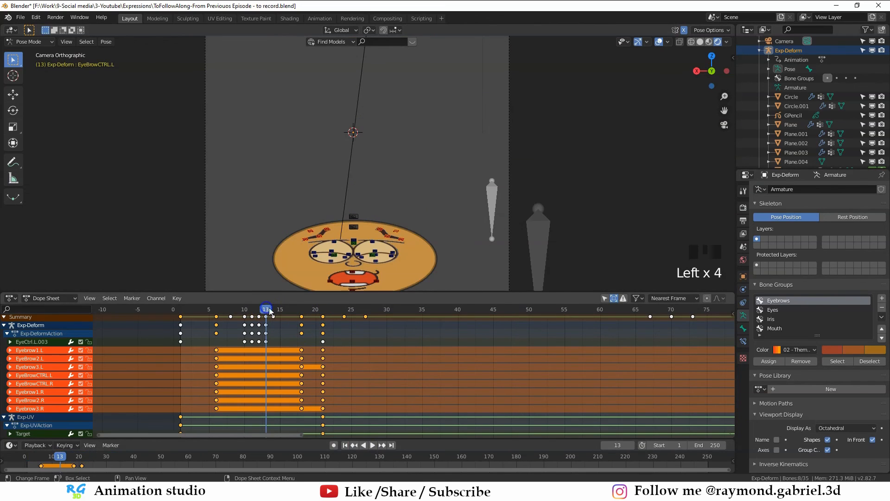
left_click(373, 445)
left_click(367, 443)
mouse_move(330, 313)
left_mouse_down()
mouse_move(199, 312)
mouse_move(326, 314)
left_mouse_up()
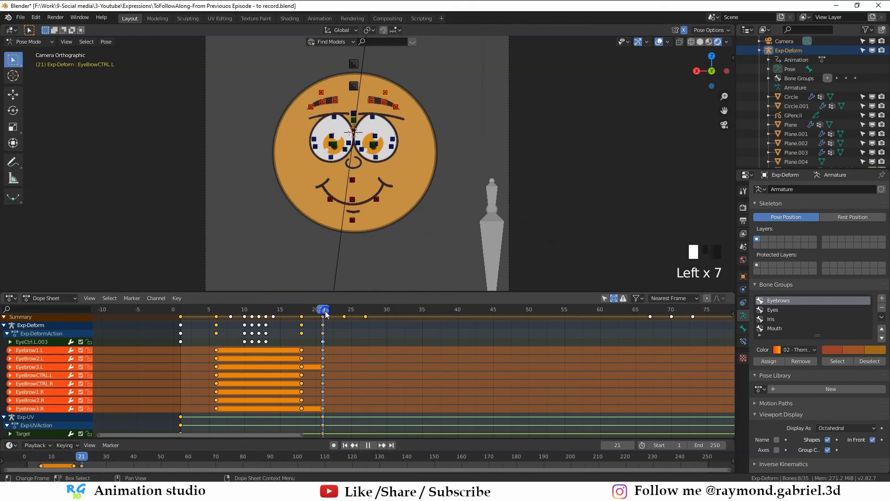
Find the last keyframe of the blink after landing and set the animation's end frame to 27.
scroll(353, 350, "down", 2)
middle_click_drag(358, 348, 378, 305, "shift")
scroll(402, 365, "down", 3)
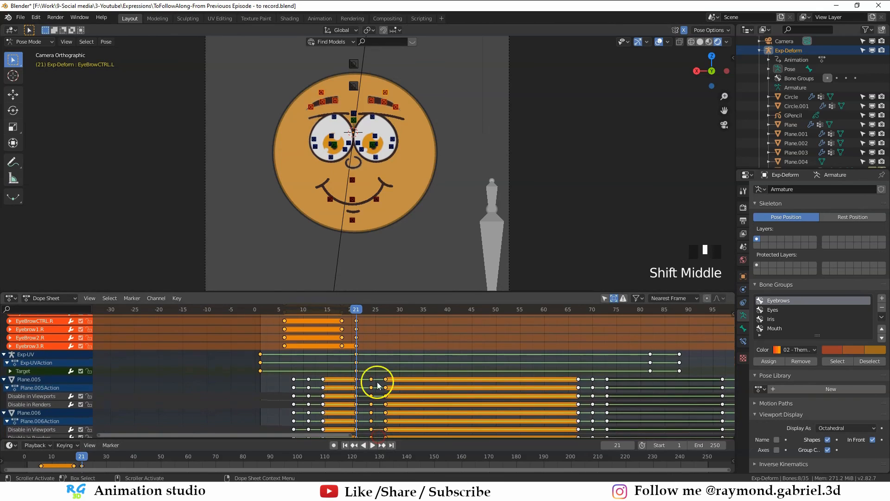
middle_click_drag(385, 369, 386, 408)
left_click_drag(356, 309, 386, 315)
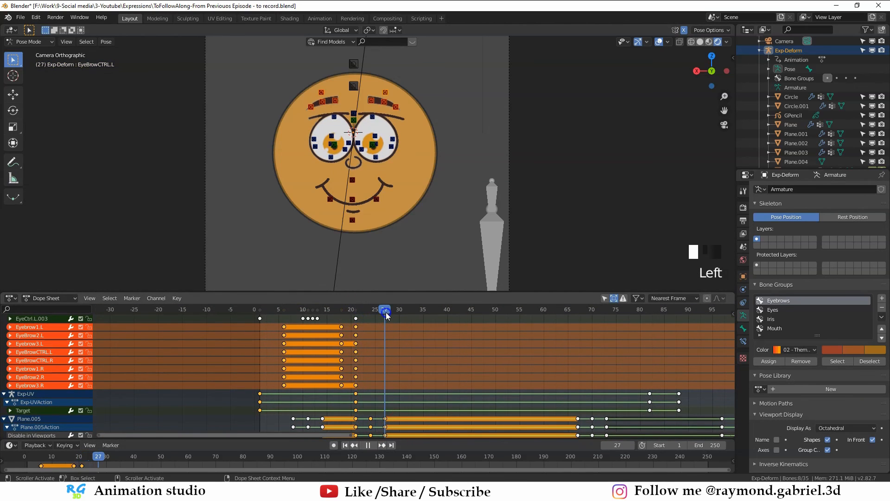
middle_click_drag(633, 394, 600, 419)
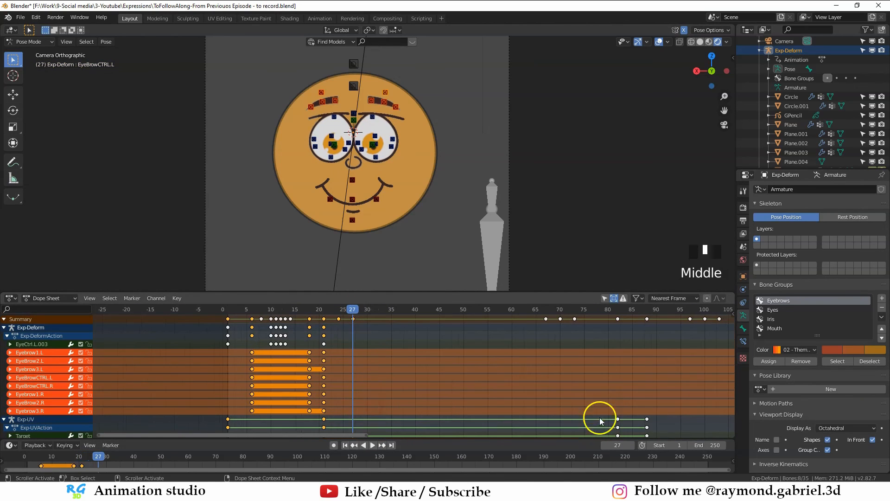
left_click(709, 446)
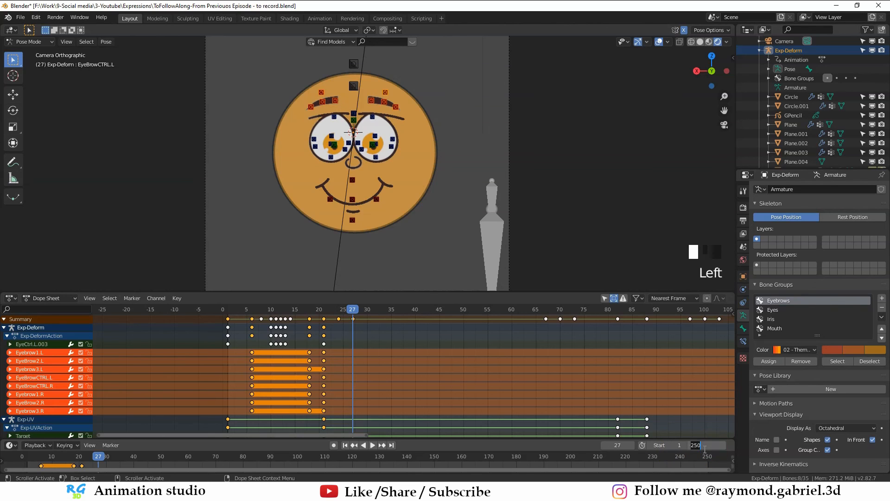
type("27")
key("Return")
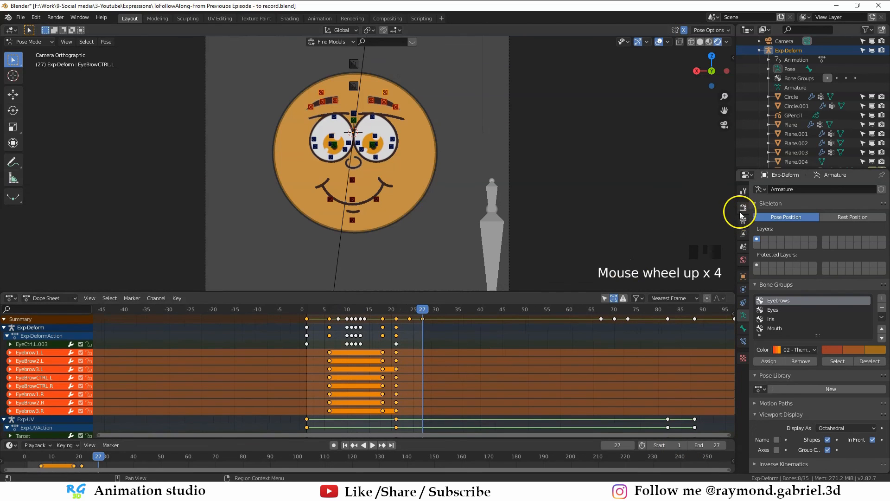
Create a folder named Frames inside the desktop Expressions folder and set it as the render output path.
left_click(743, 209)
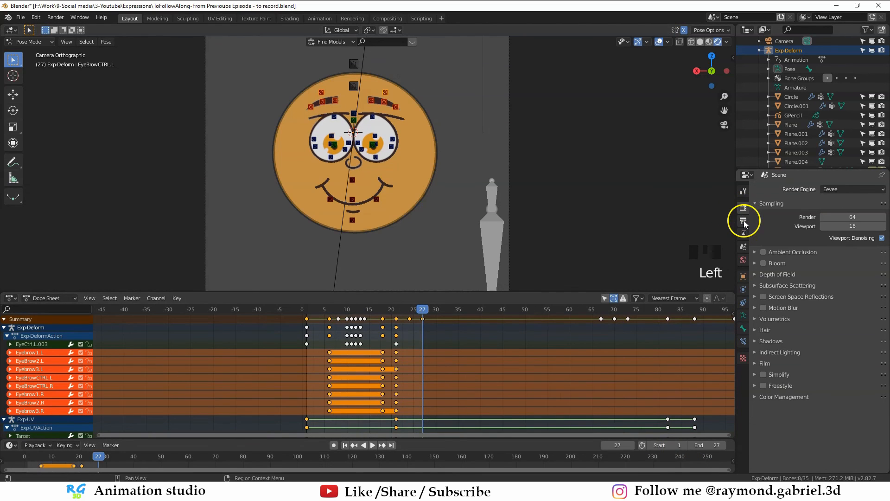
left_click(743, 222)
left_click(881, 353)
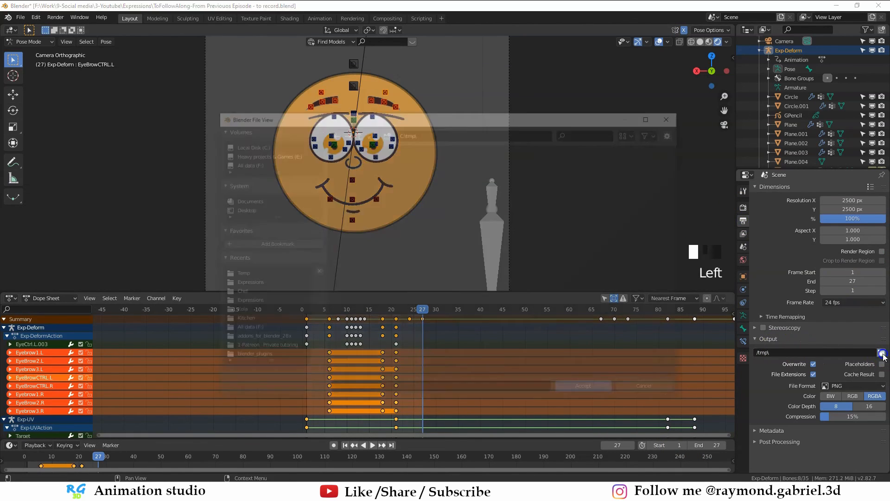
left_click(243, 162)
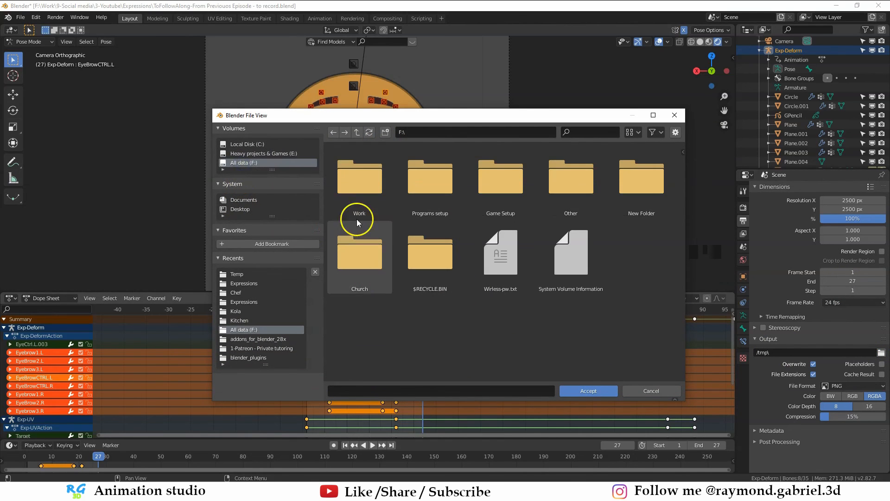
left_click(240, 209)
double_click(346, 191)
left_click(385, 132)
type("Frames")
key("Return")
double_click(369, 193)
left_click(588, 391)
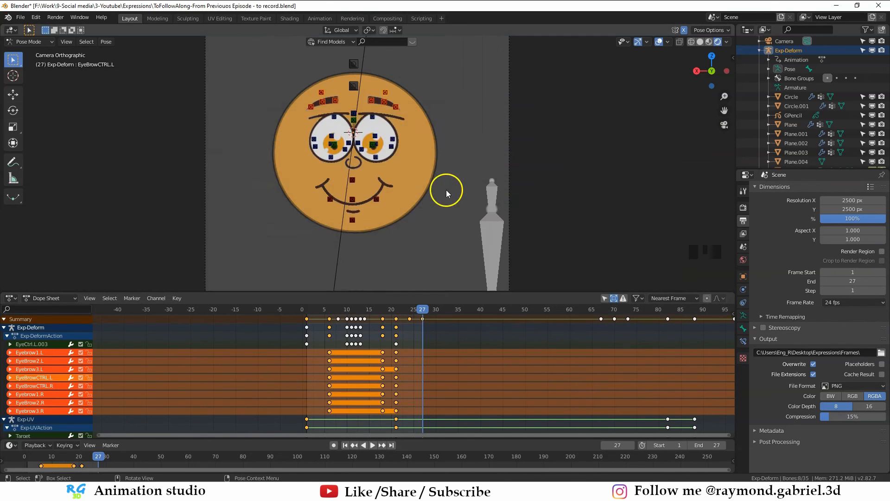
Render the animation and check the resulting PNG sequence in the Frames folder.
scroll(446, 190, "down", 3)
middle_click_drag(417, 183, 419, 194, "shift")
left_click(56, 17)
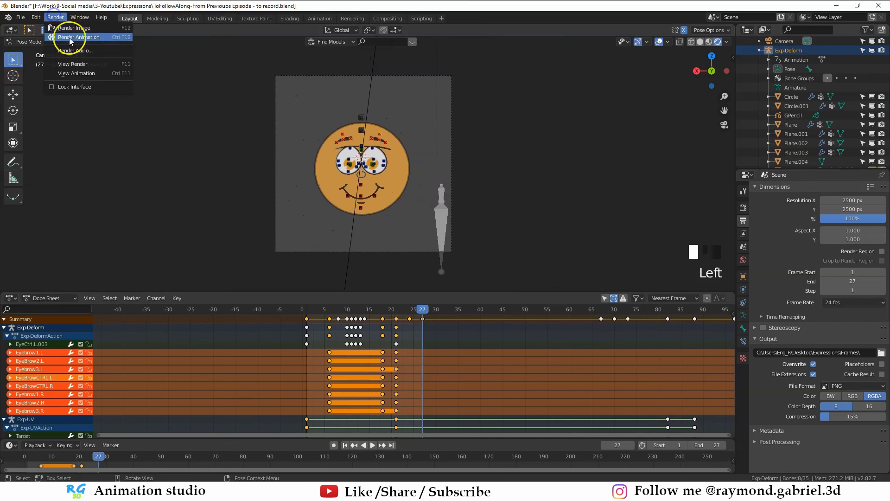
left_click(68, 37)
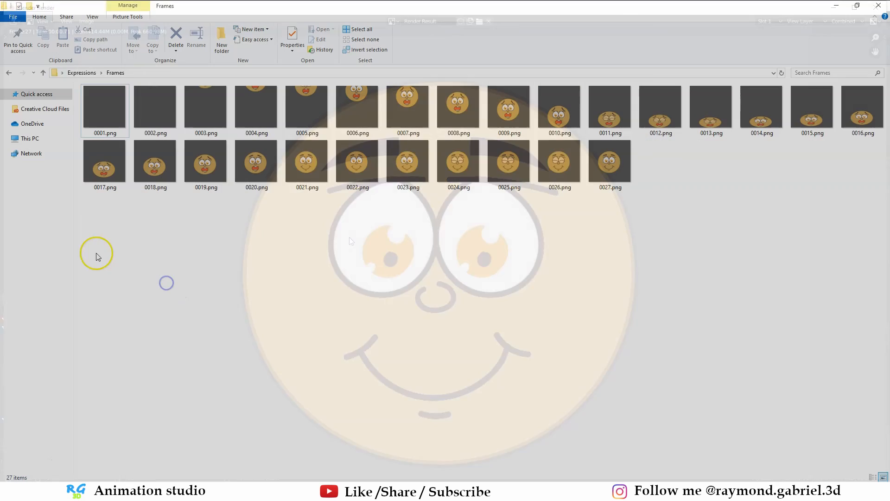
left_click_drag(95, 253, 327, 243)
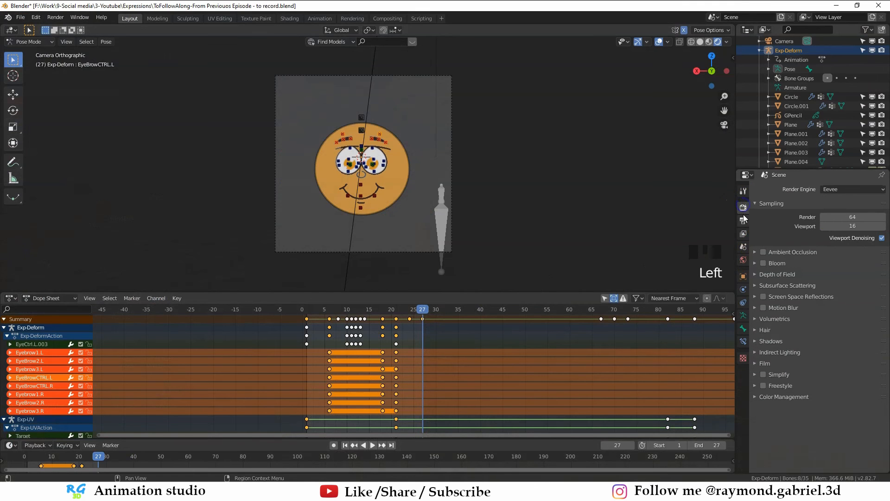
Enable a transparent film background in the Eevee render settings.
left_click(764, 363)
left_click(874, 388)
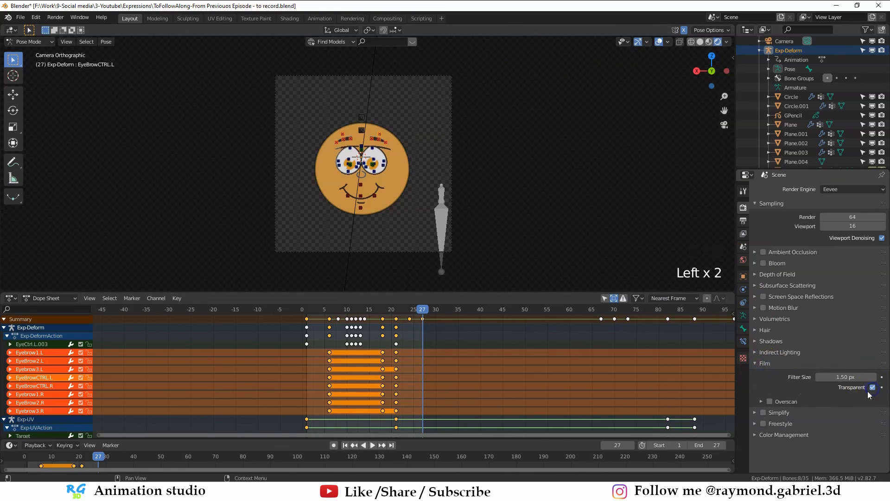
scroll(400, 201, "up", 1)
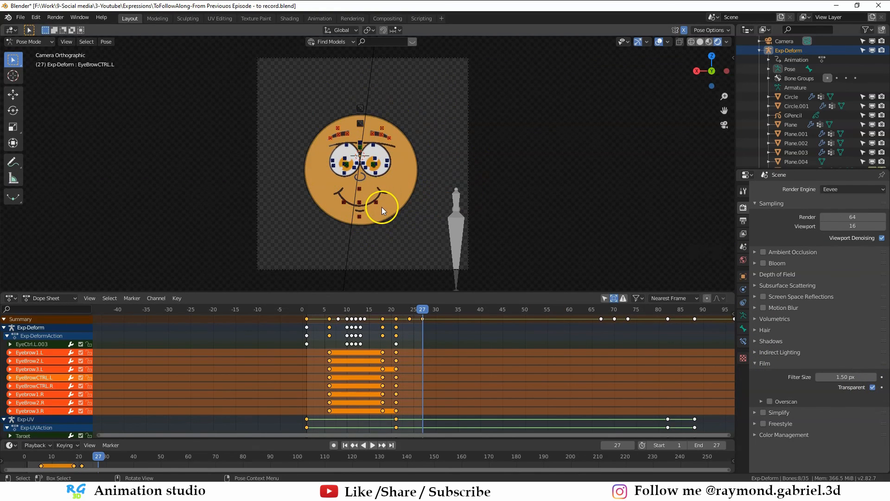
scroll(382, 210, "down", 1)
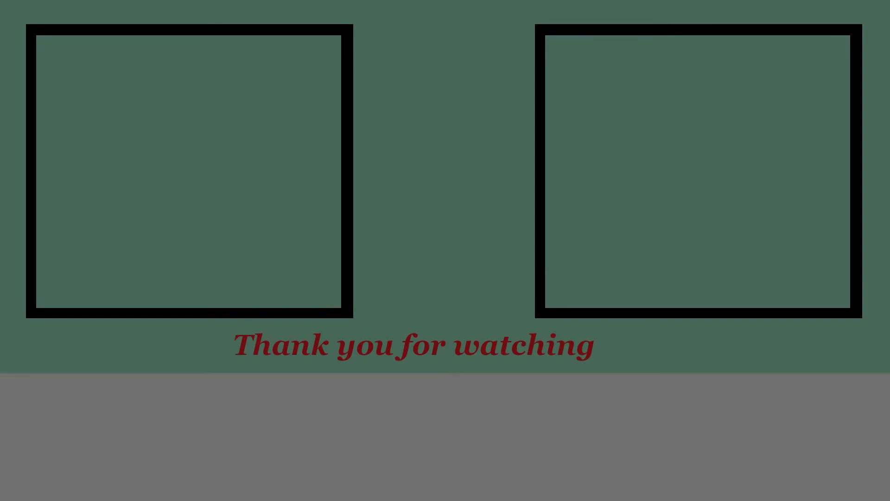